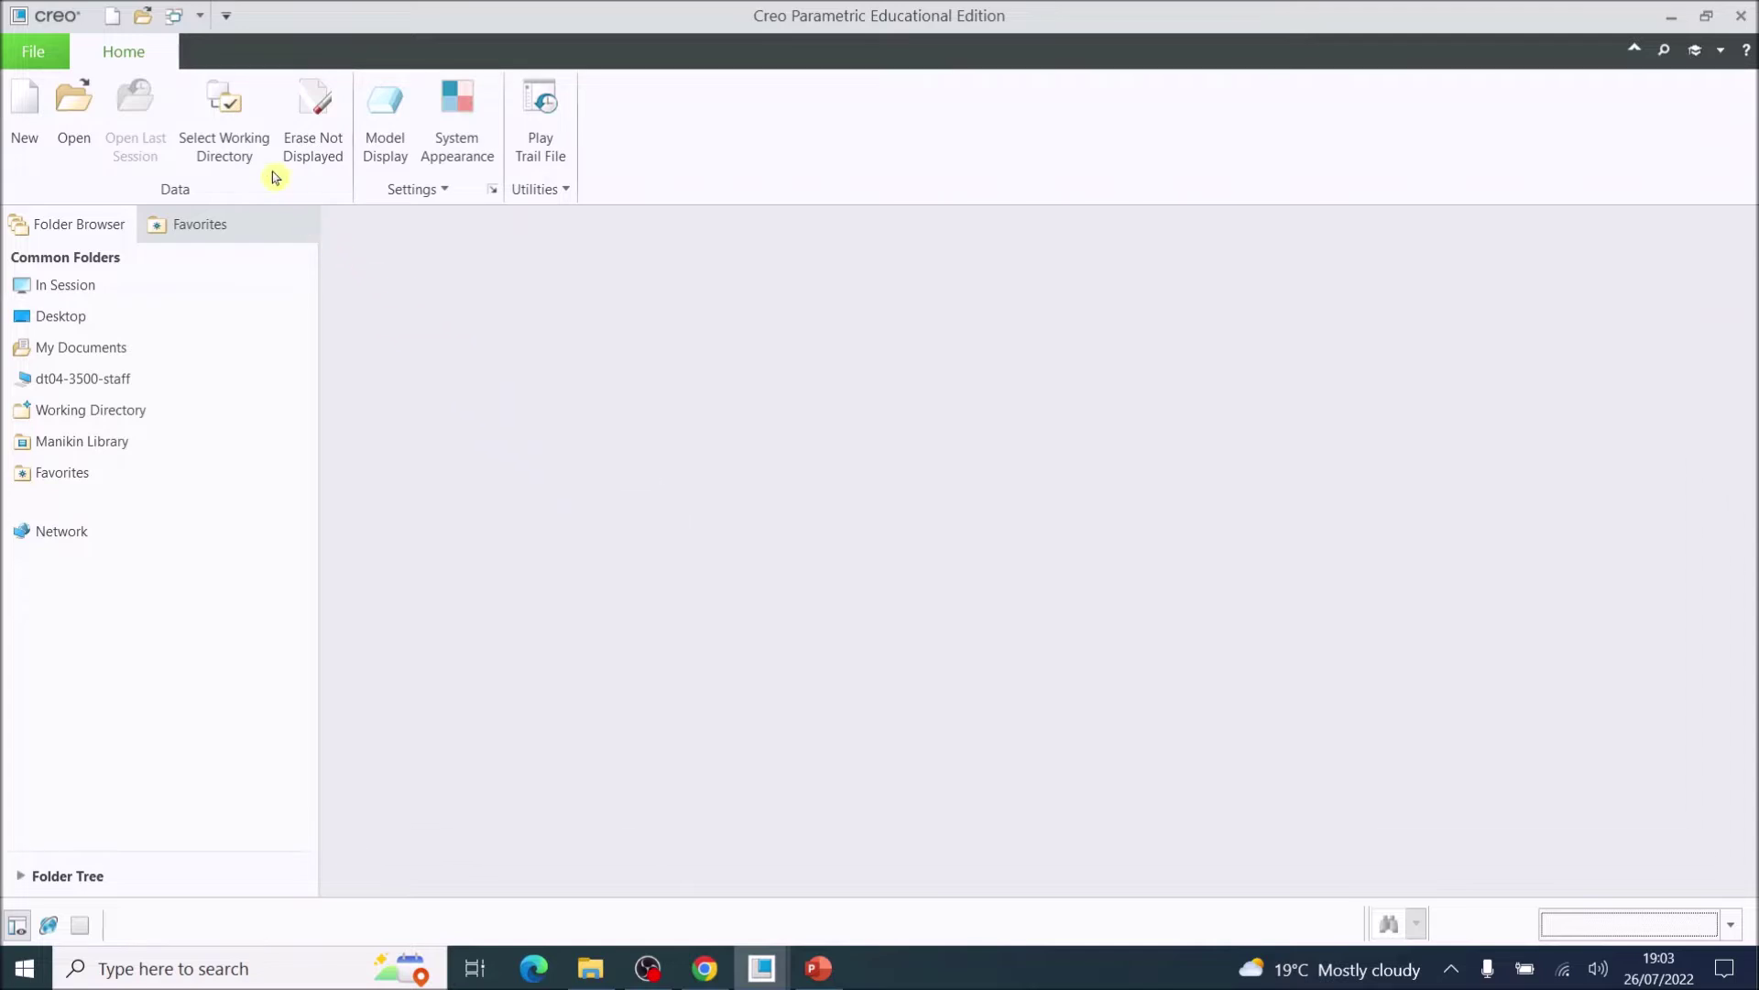
Step: Set the working directory to the Desktop > Creo 8 > M12 Nut folder
{"action": "left_click", "coordinate": [228, 147]}
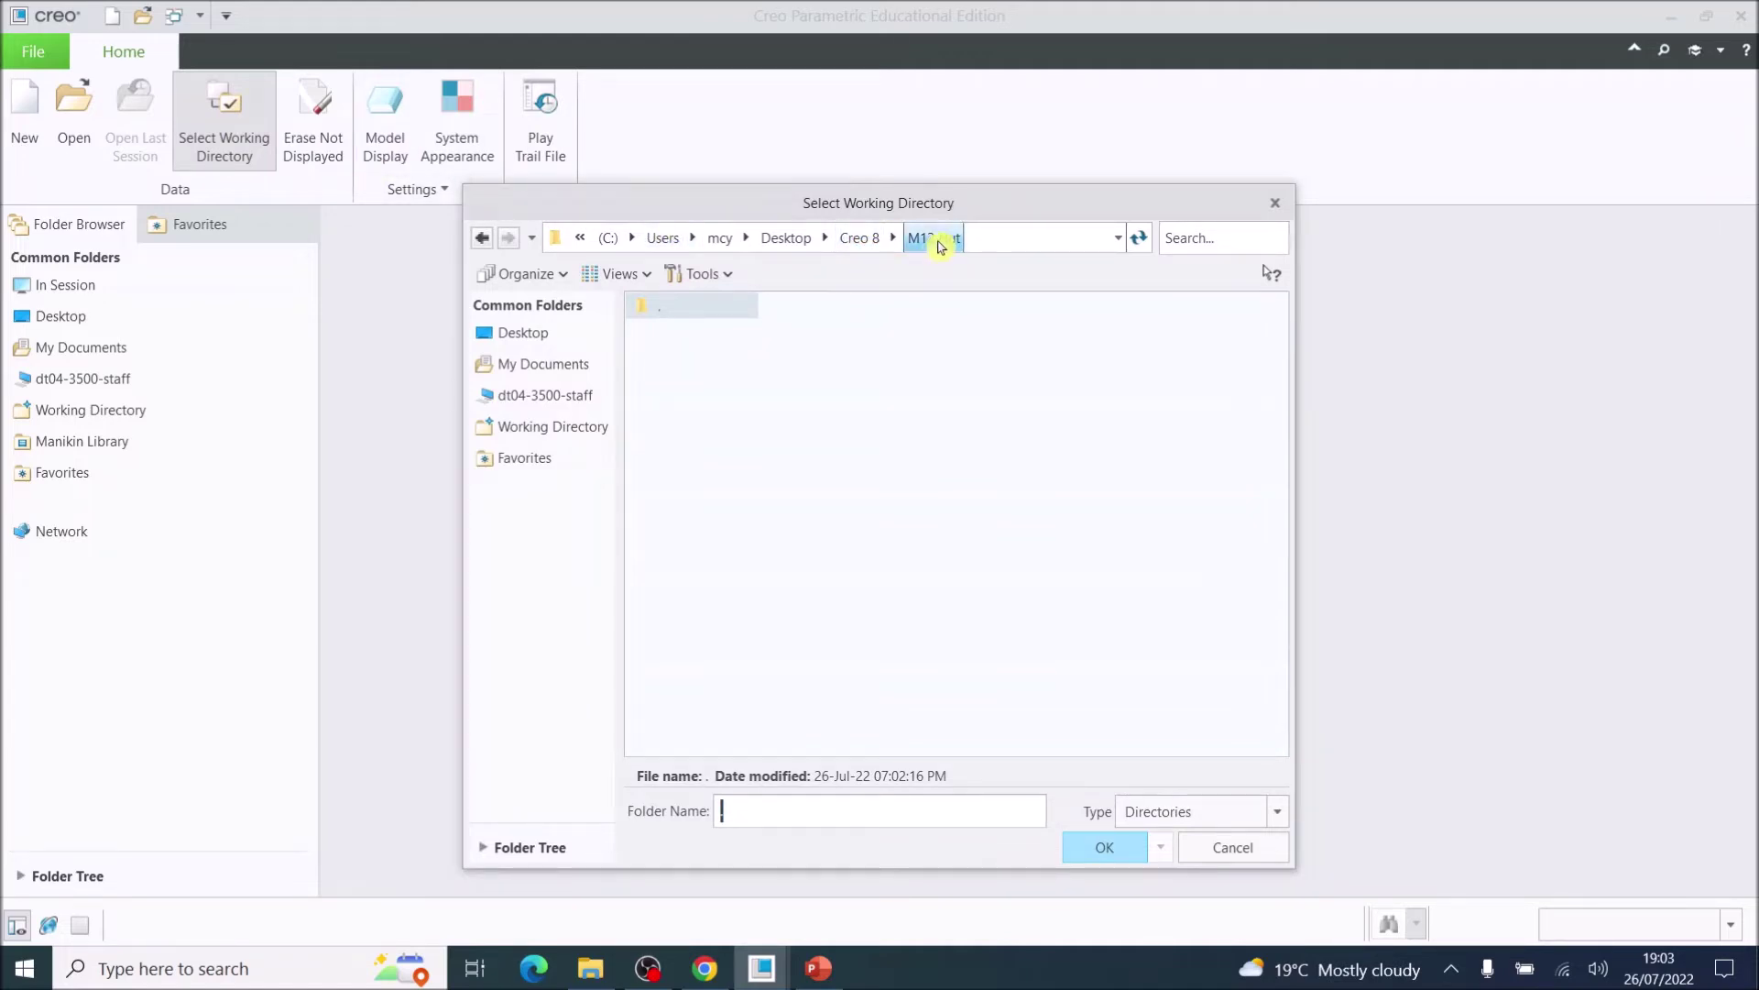
{"action": "left_click", "coordinate": [1106, 854]}
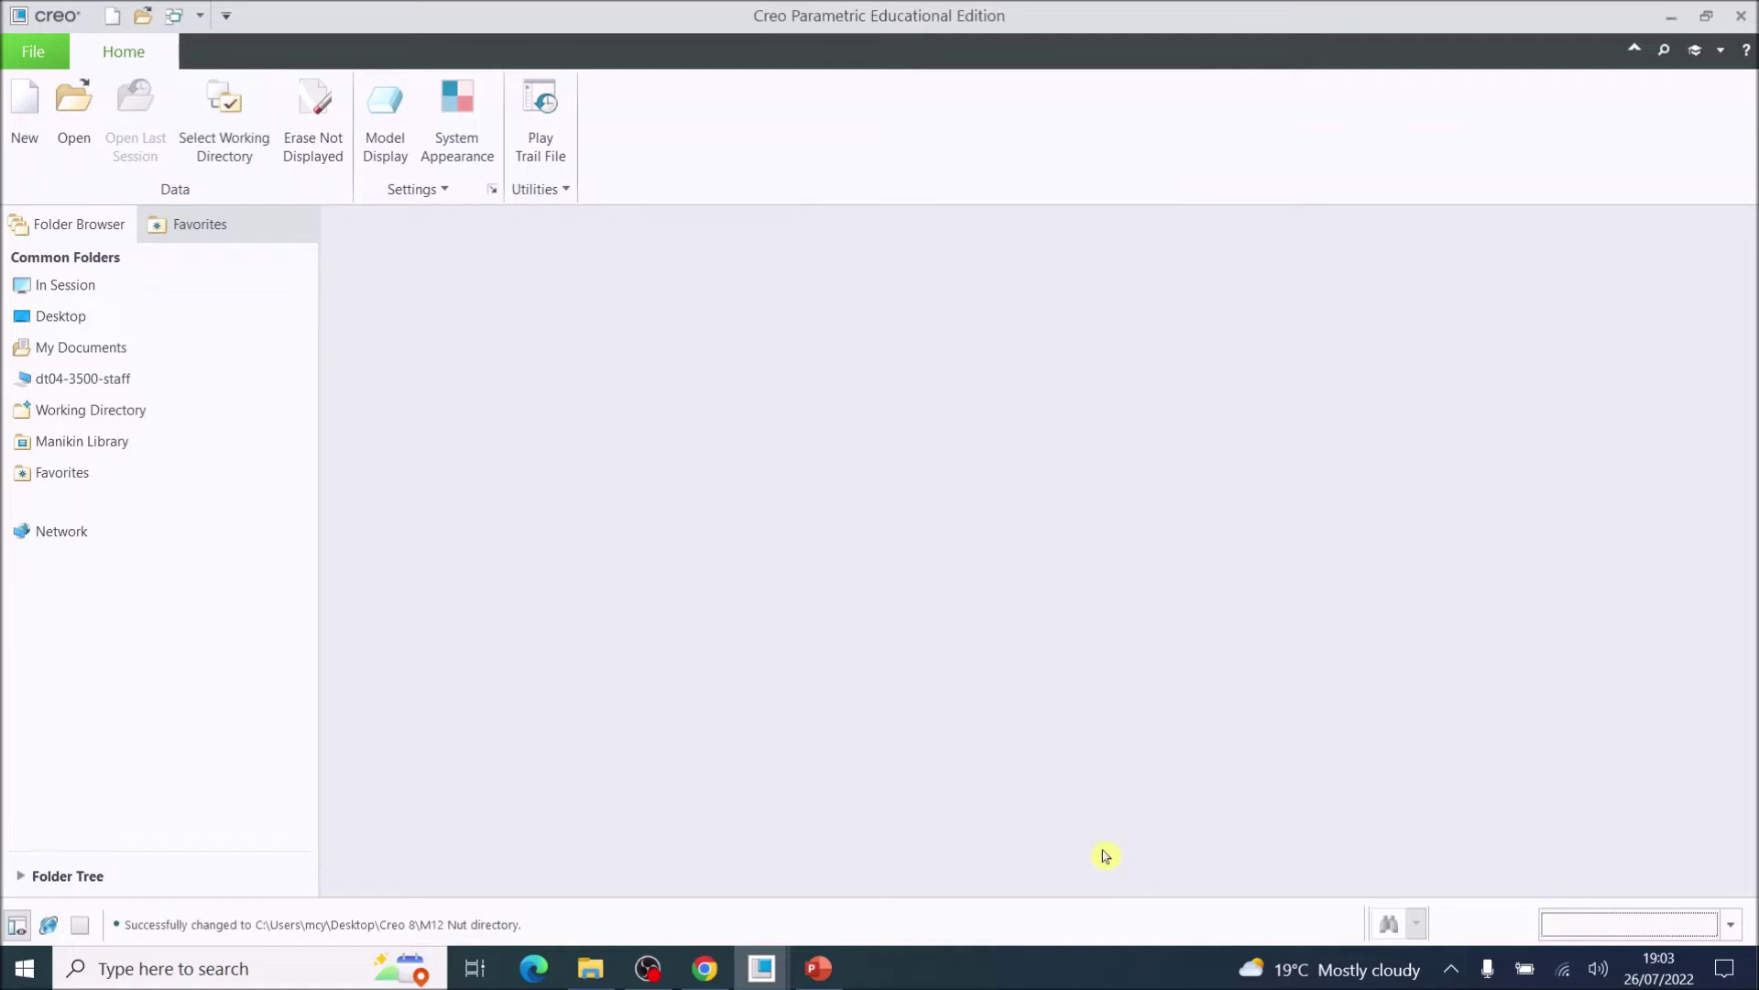
Step: Create a new Part/Solid file named M12_NUT from the default template
{"action": "left_click", "coordinate": [28, 119]}
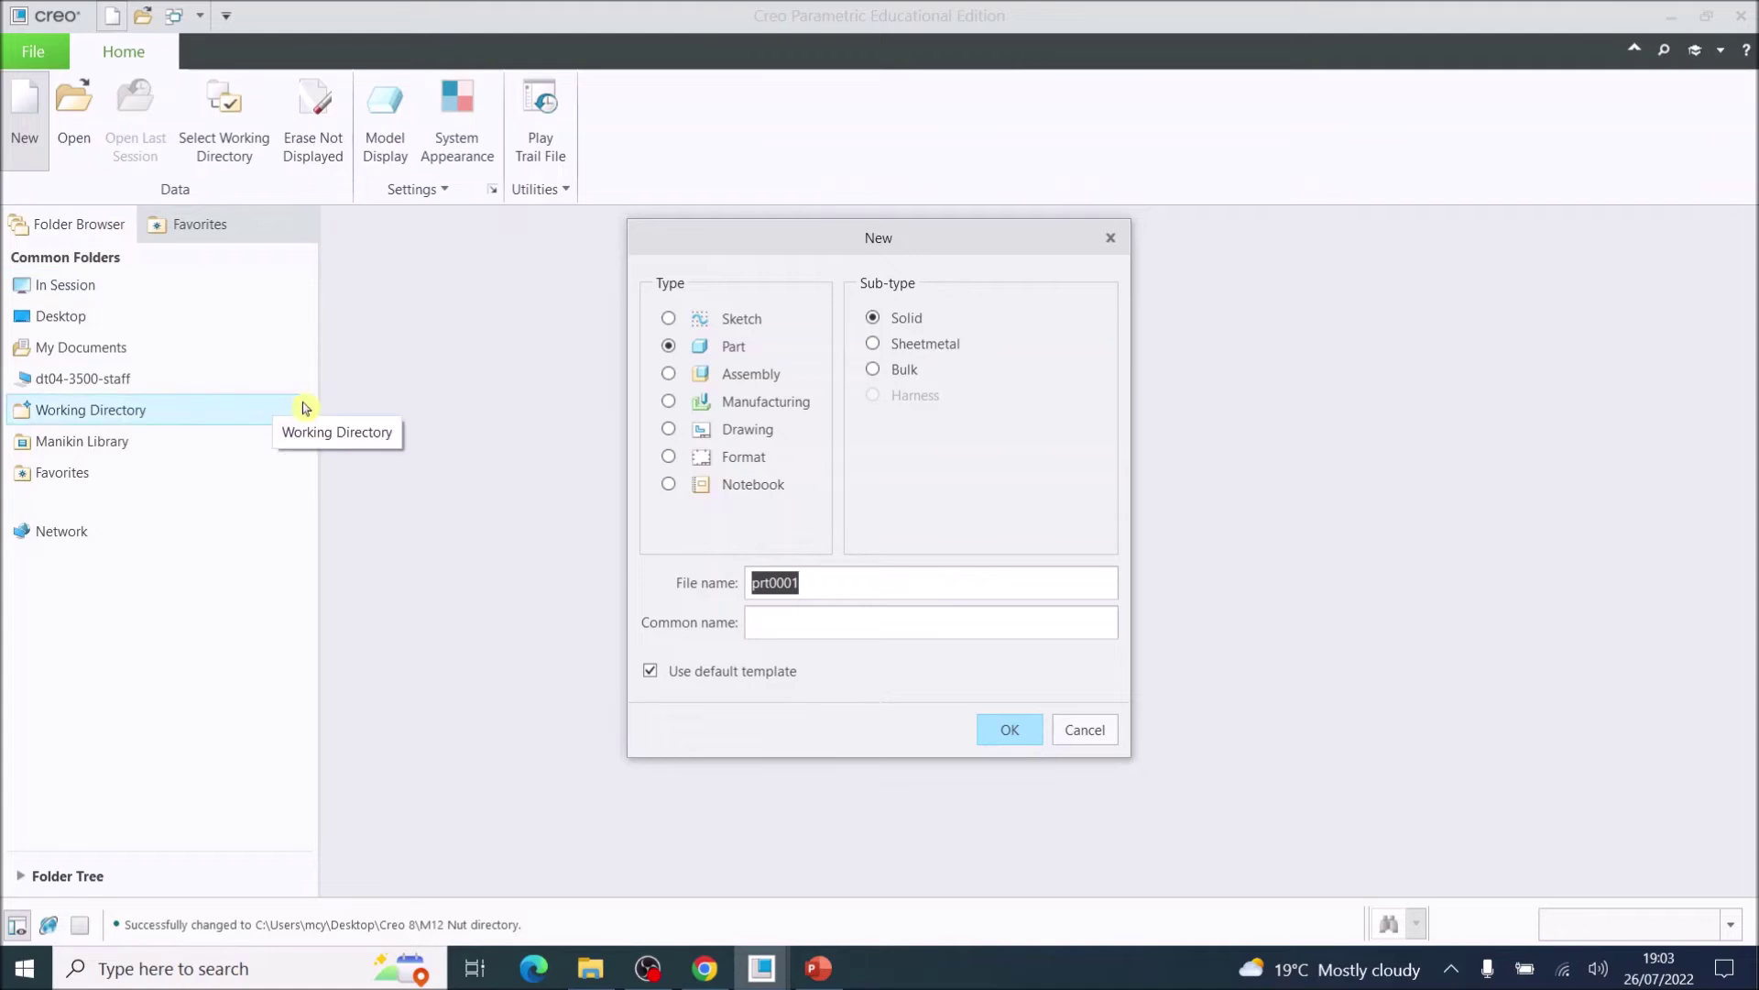
{"action": "type", "text": "M12"}
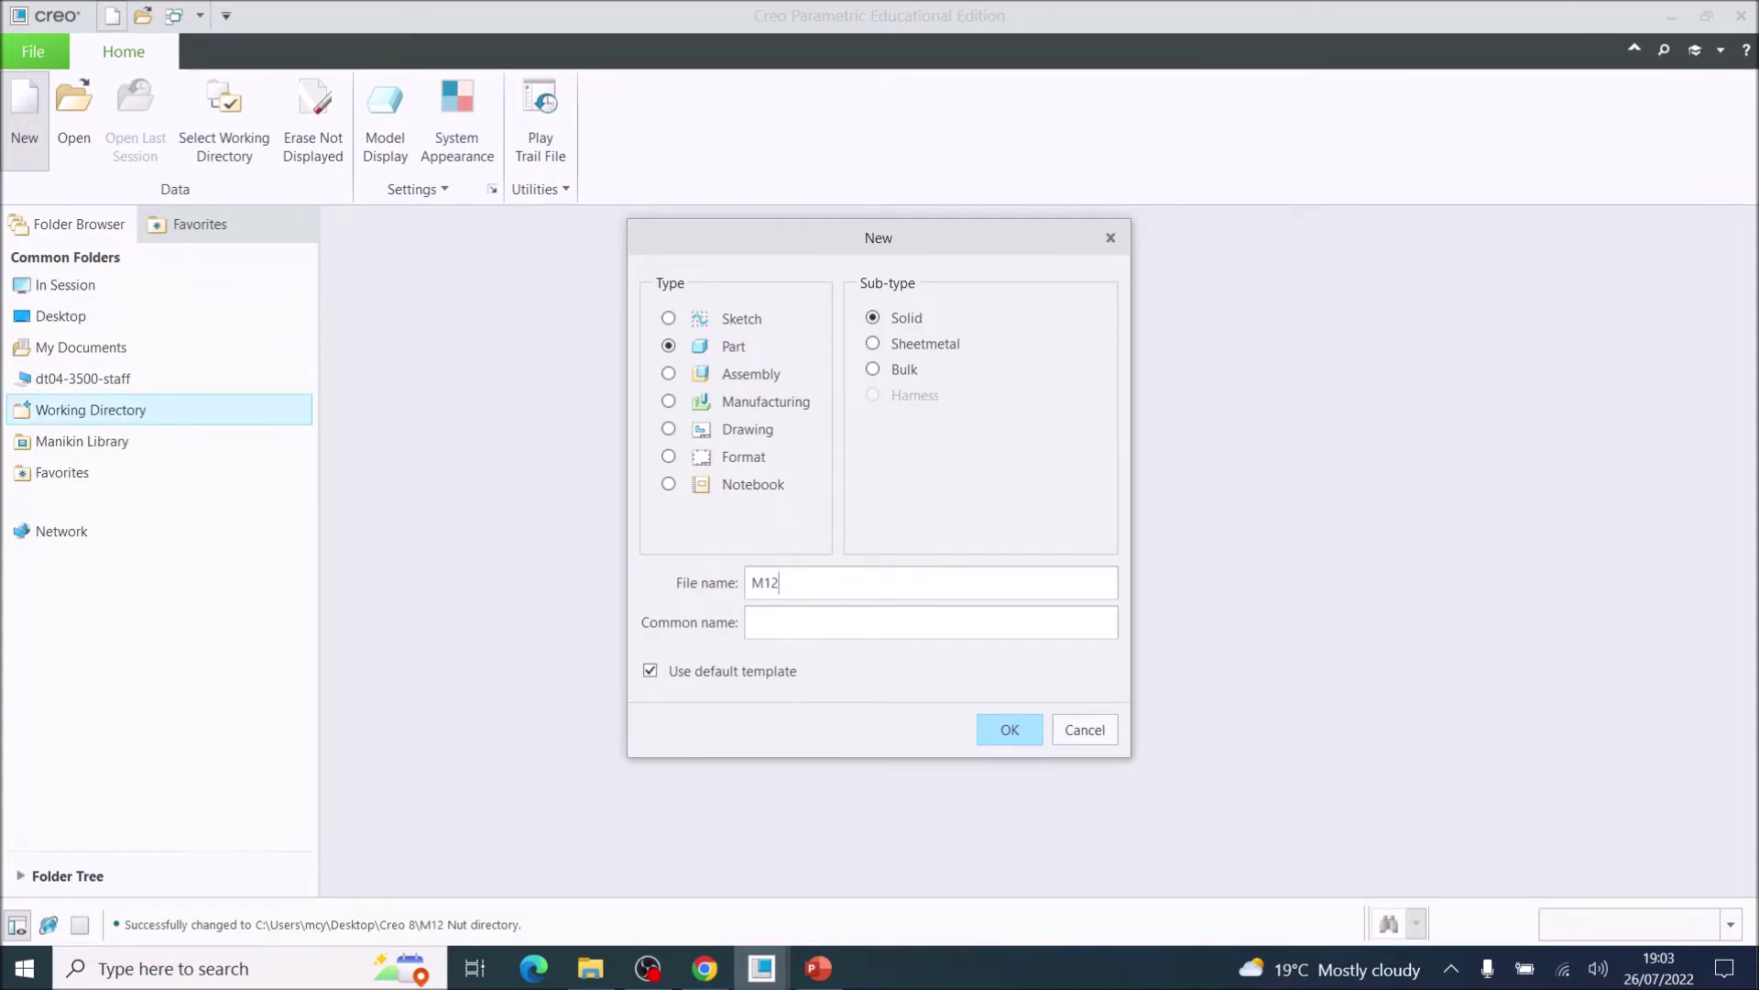
{"action": "type", "text": "_NUT"}
{"action": "left_click", "coordinate": [1009, 730]}
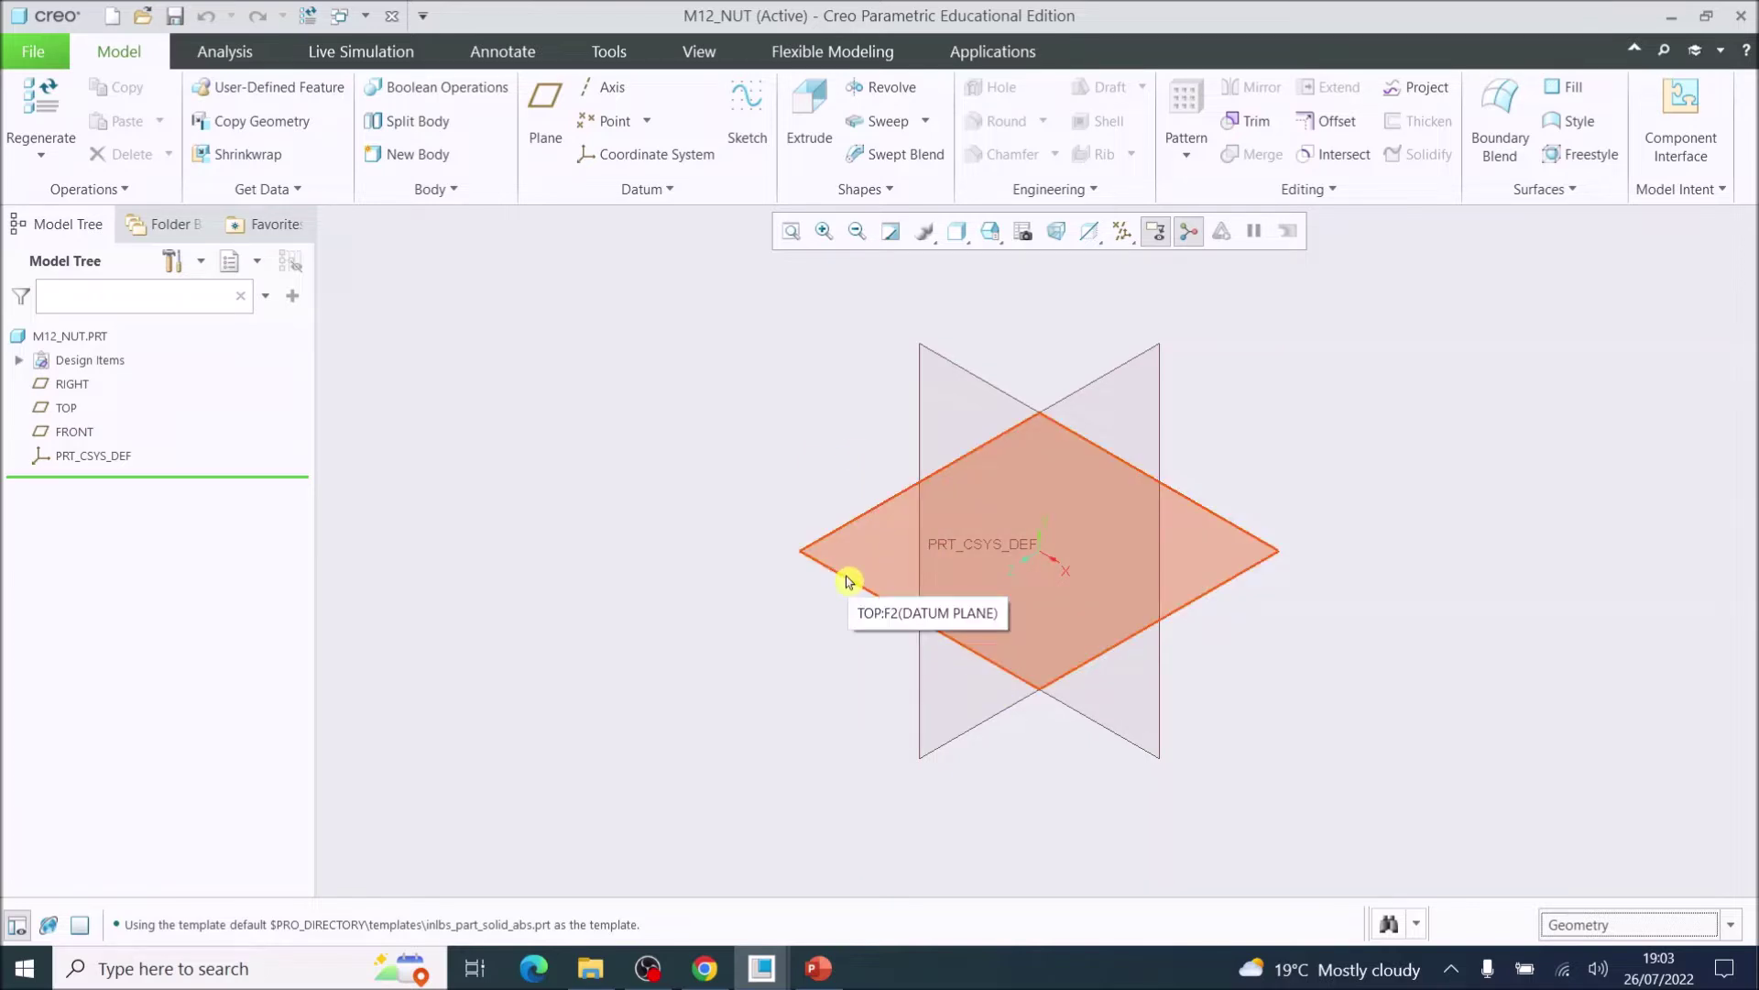
Step: Begin Sketch 1 on the TOP datum plane
{"action": "left_click", "coordinate": [848, 580]}
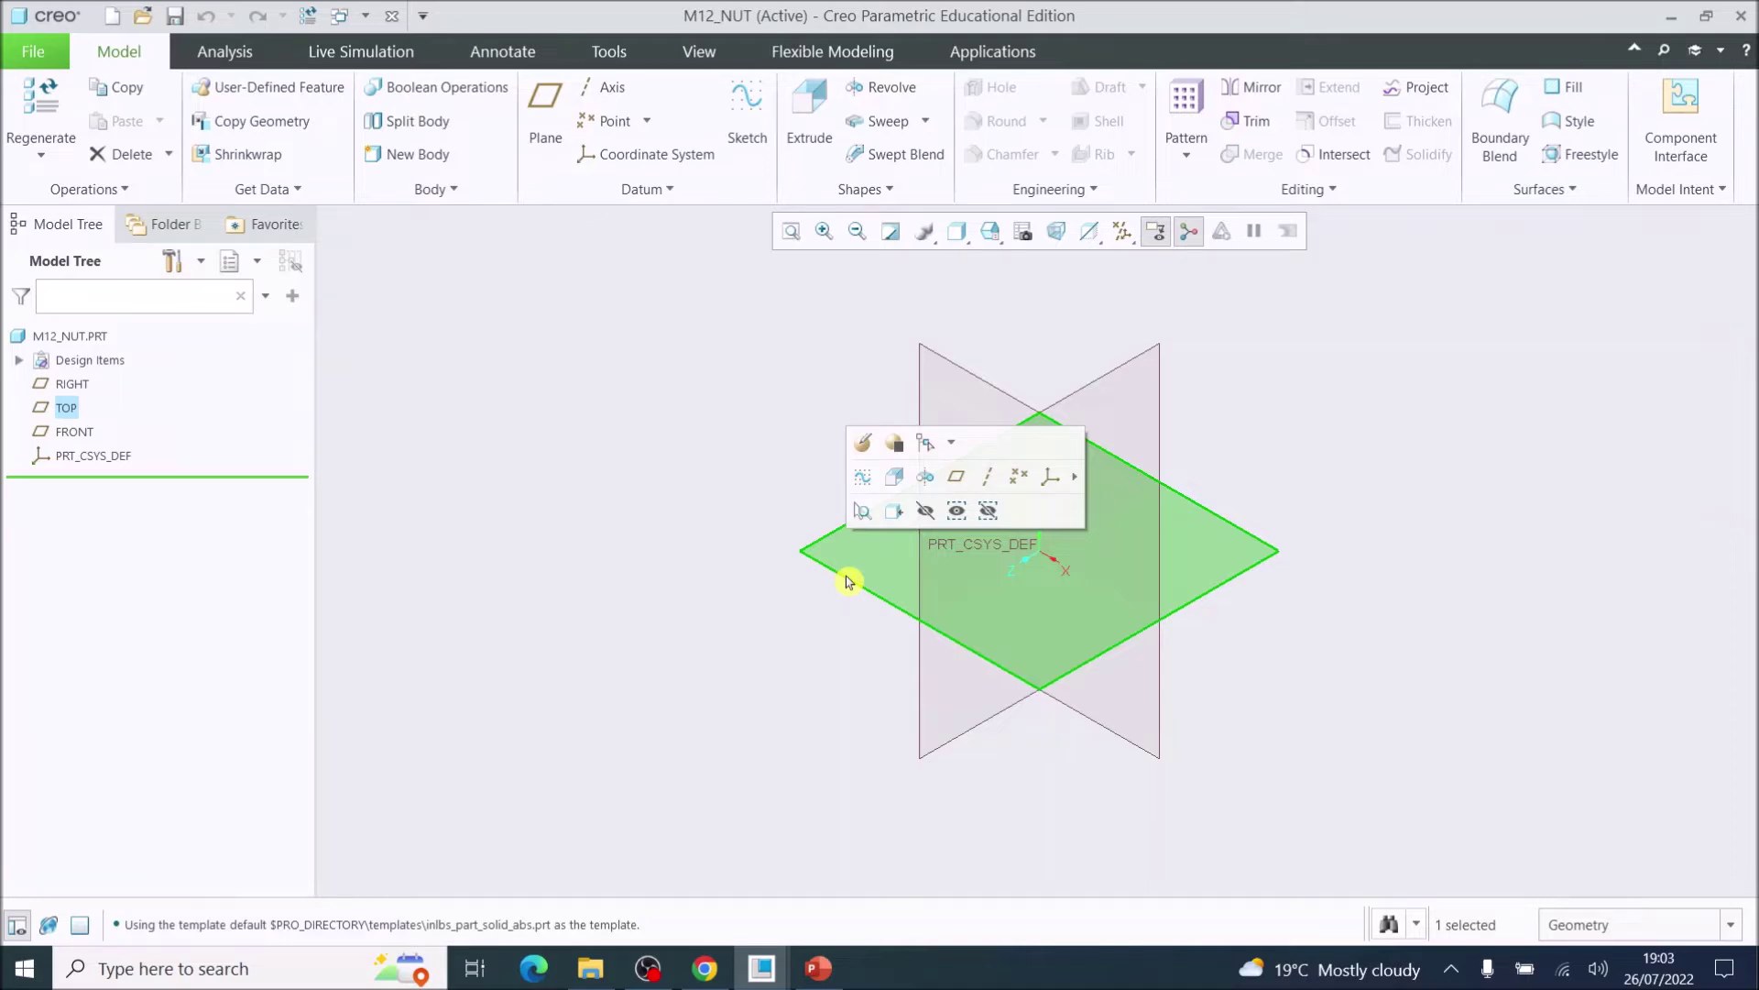
{"action": "left_click", "coordinate": [751, 125]}
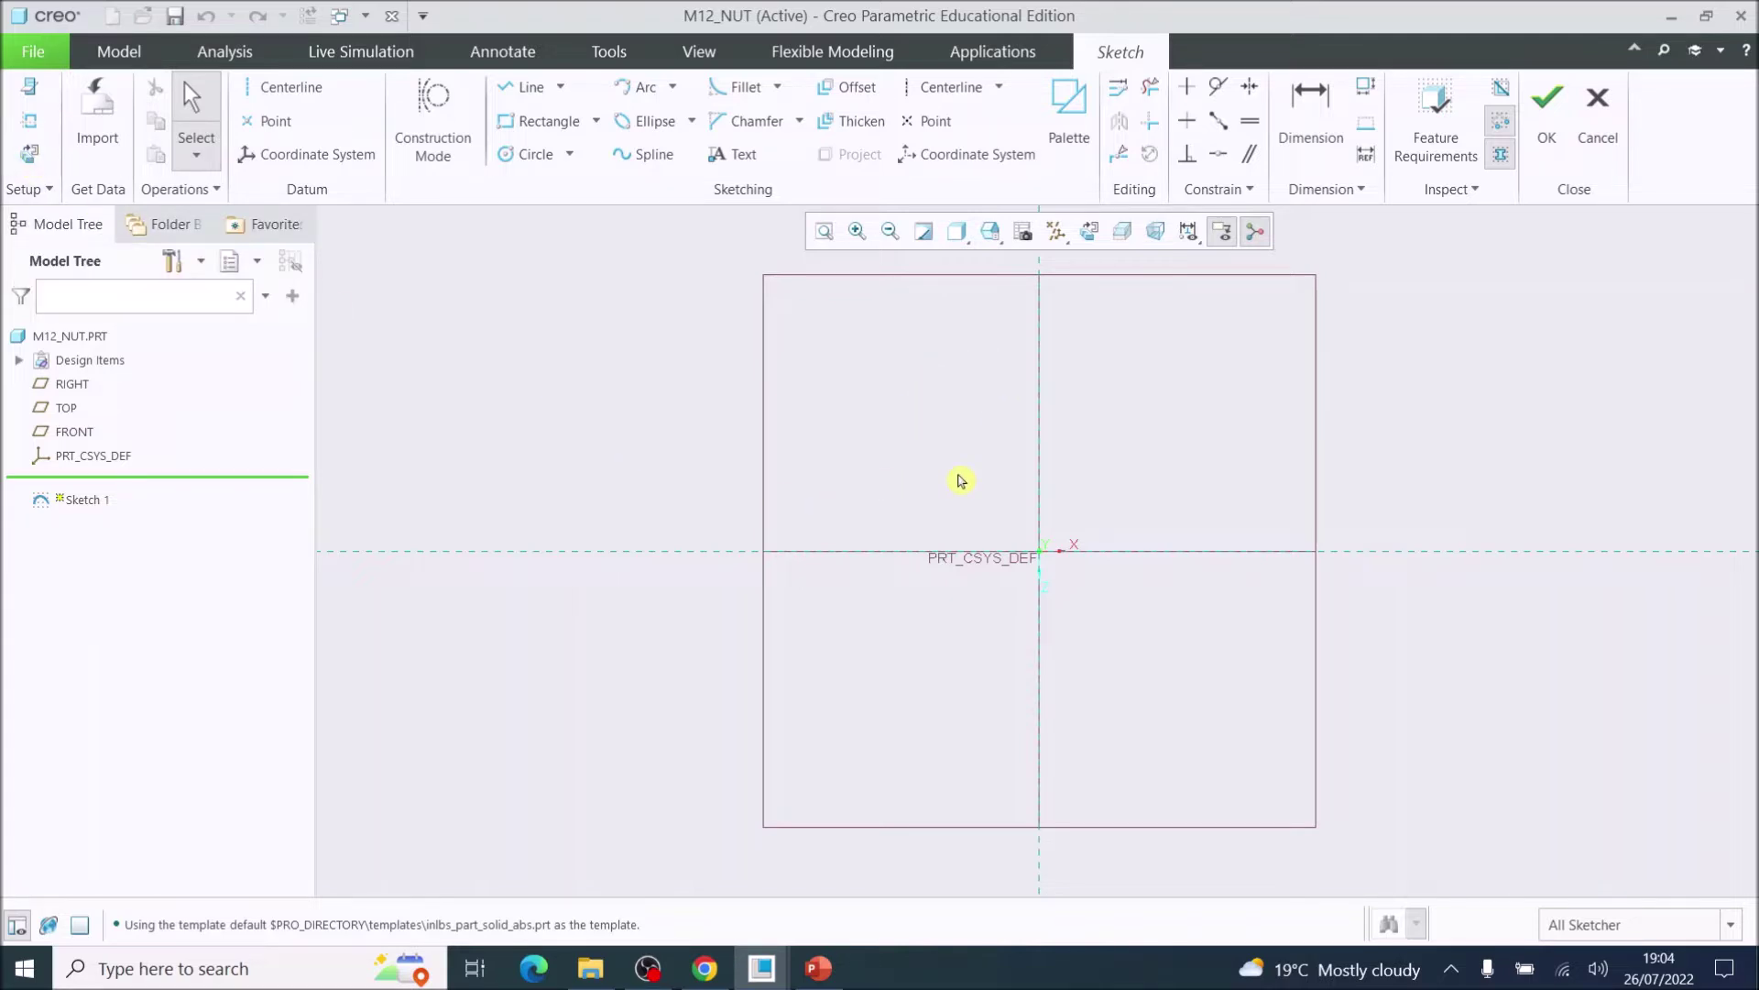
Step: Place a 6-Sided Hexagon from the Sketcher Palette near the origin with scaling factor 1
{"action": "left_click", "coordinate": [1072, 120]}
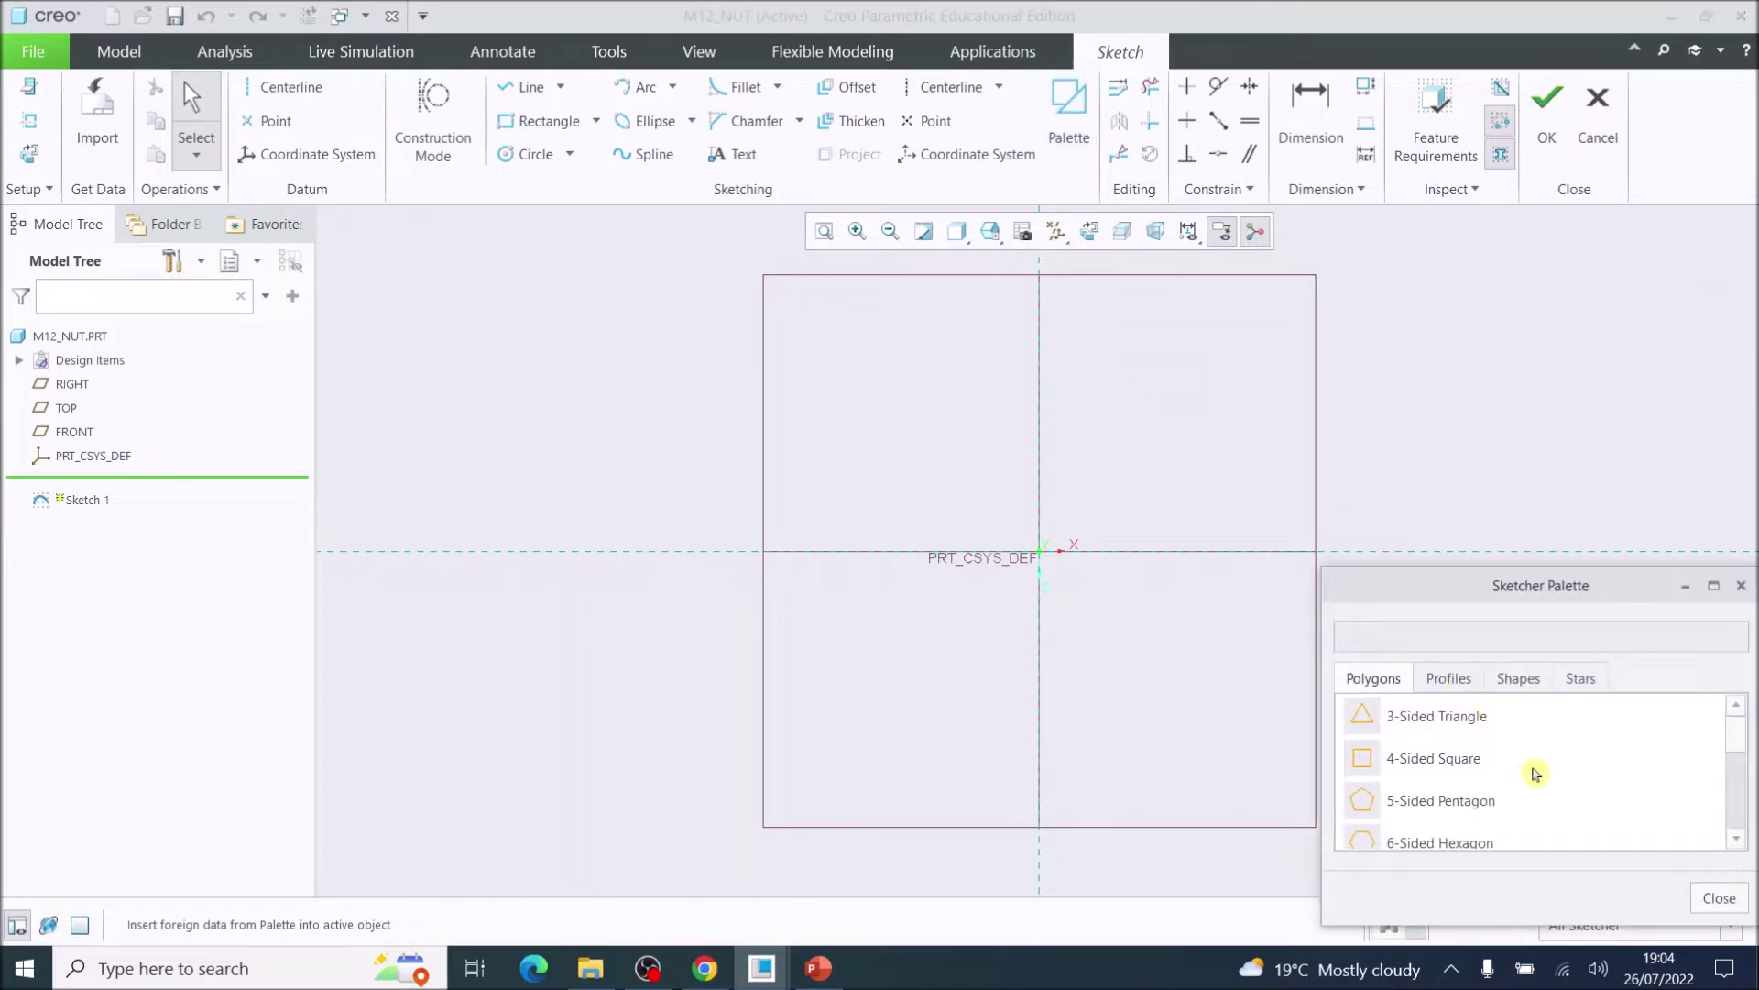
{"action": "scroll", "coordinate": [1512, 727], "scroll_direction": "down", "scroll_amount": 1}
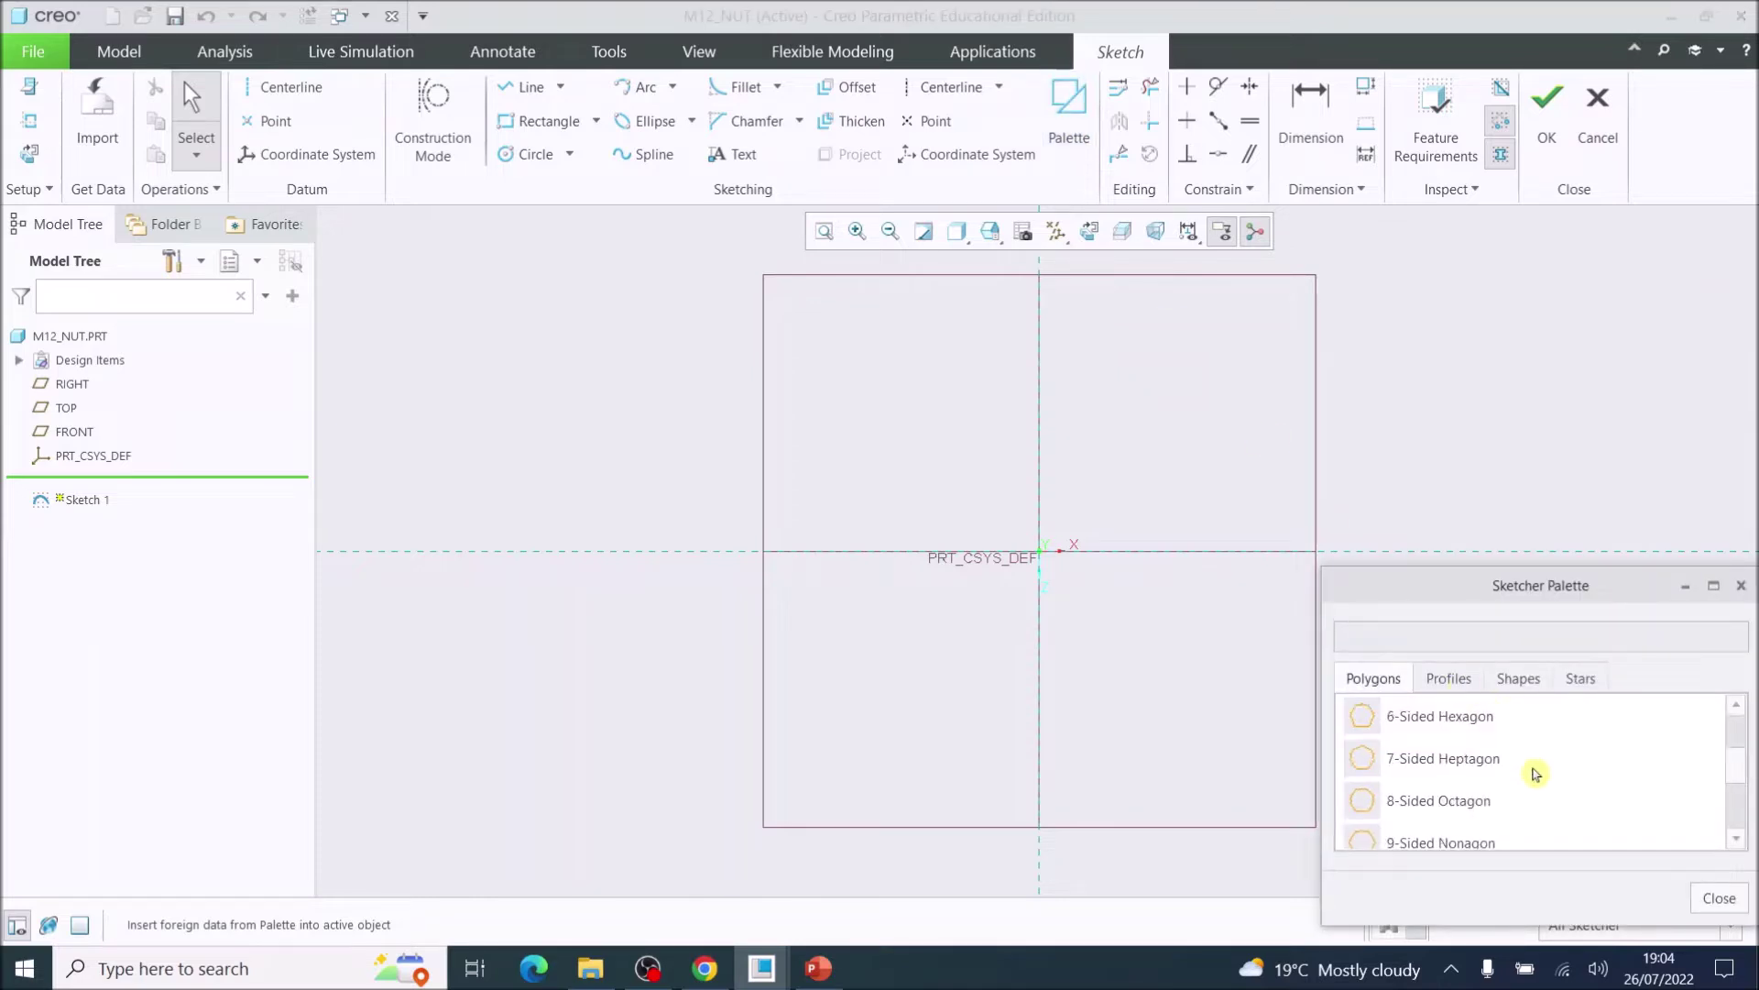
{"action": "double_click", "coordinate": [1402, 720]}
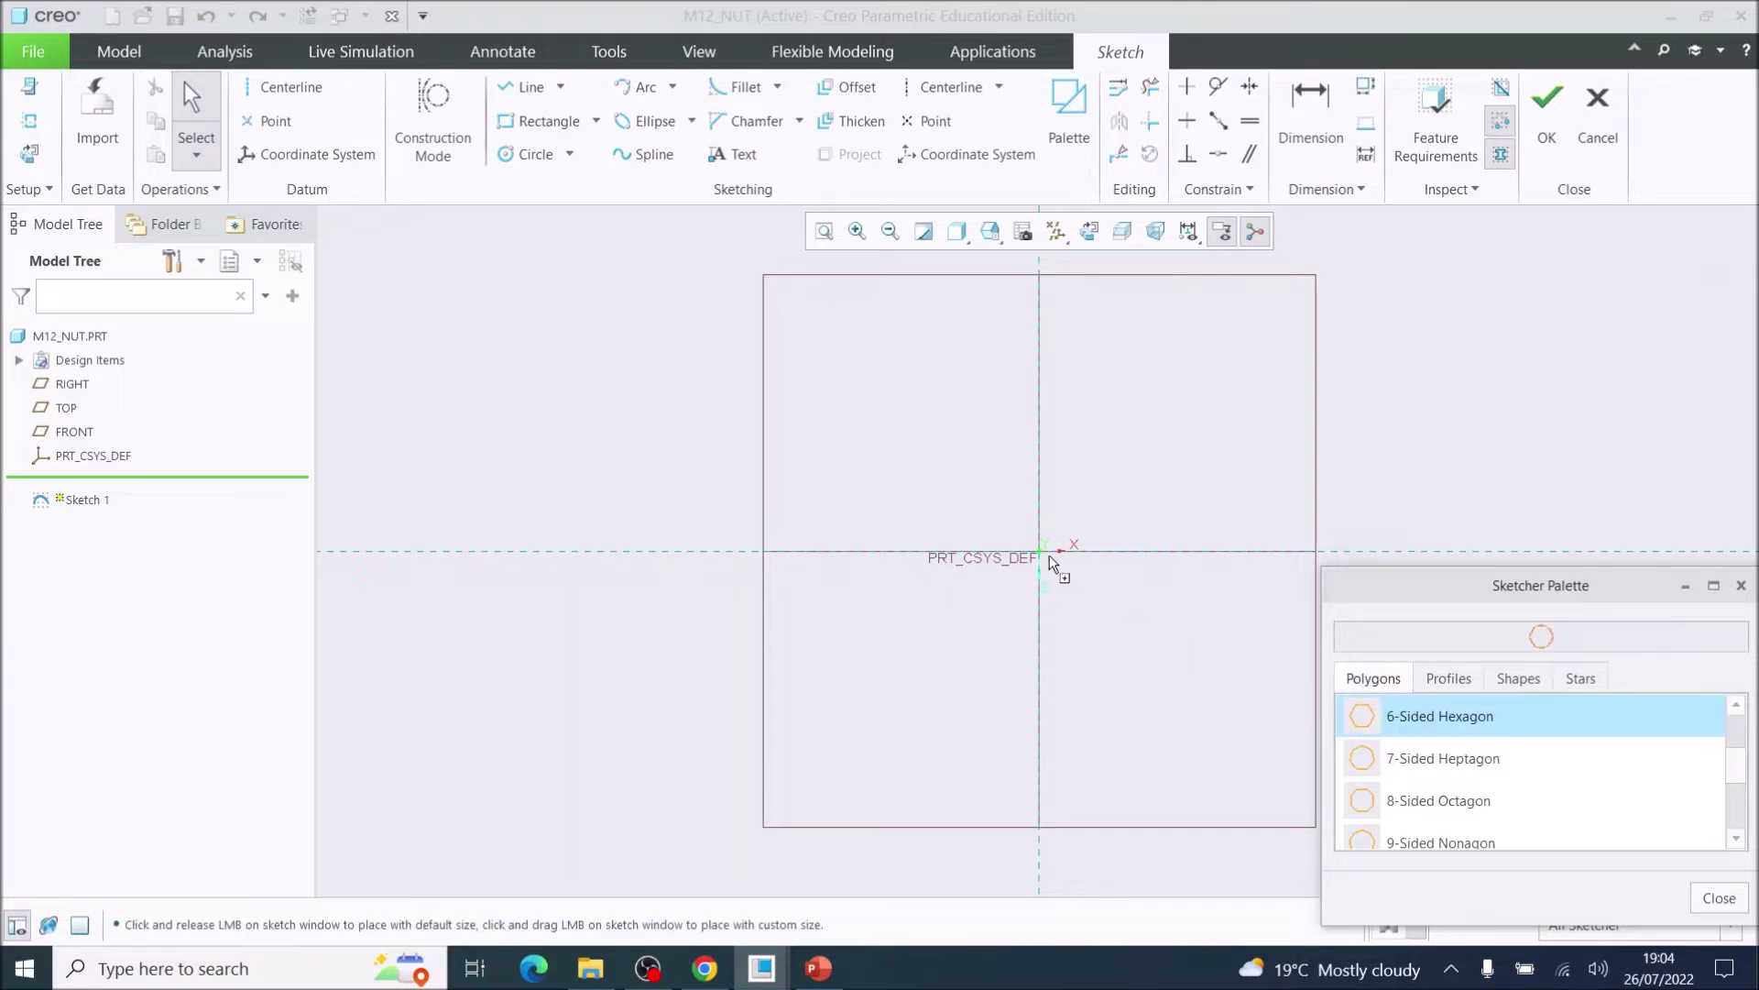
{"action": "left_click", "coordinate": [1079, 592]}
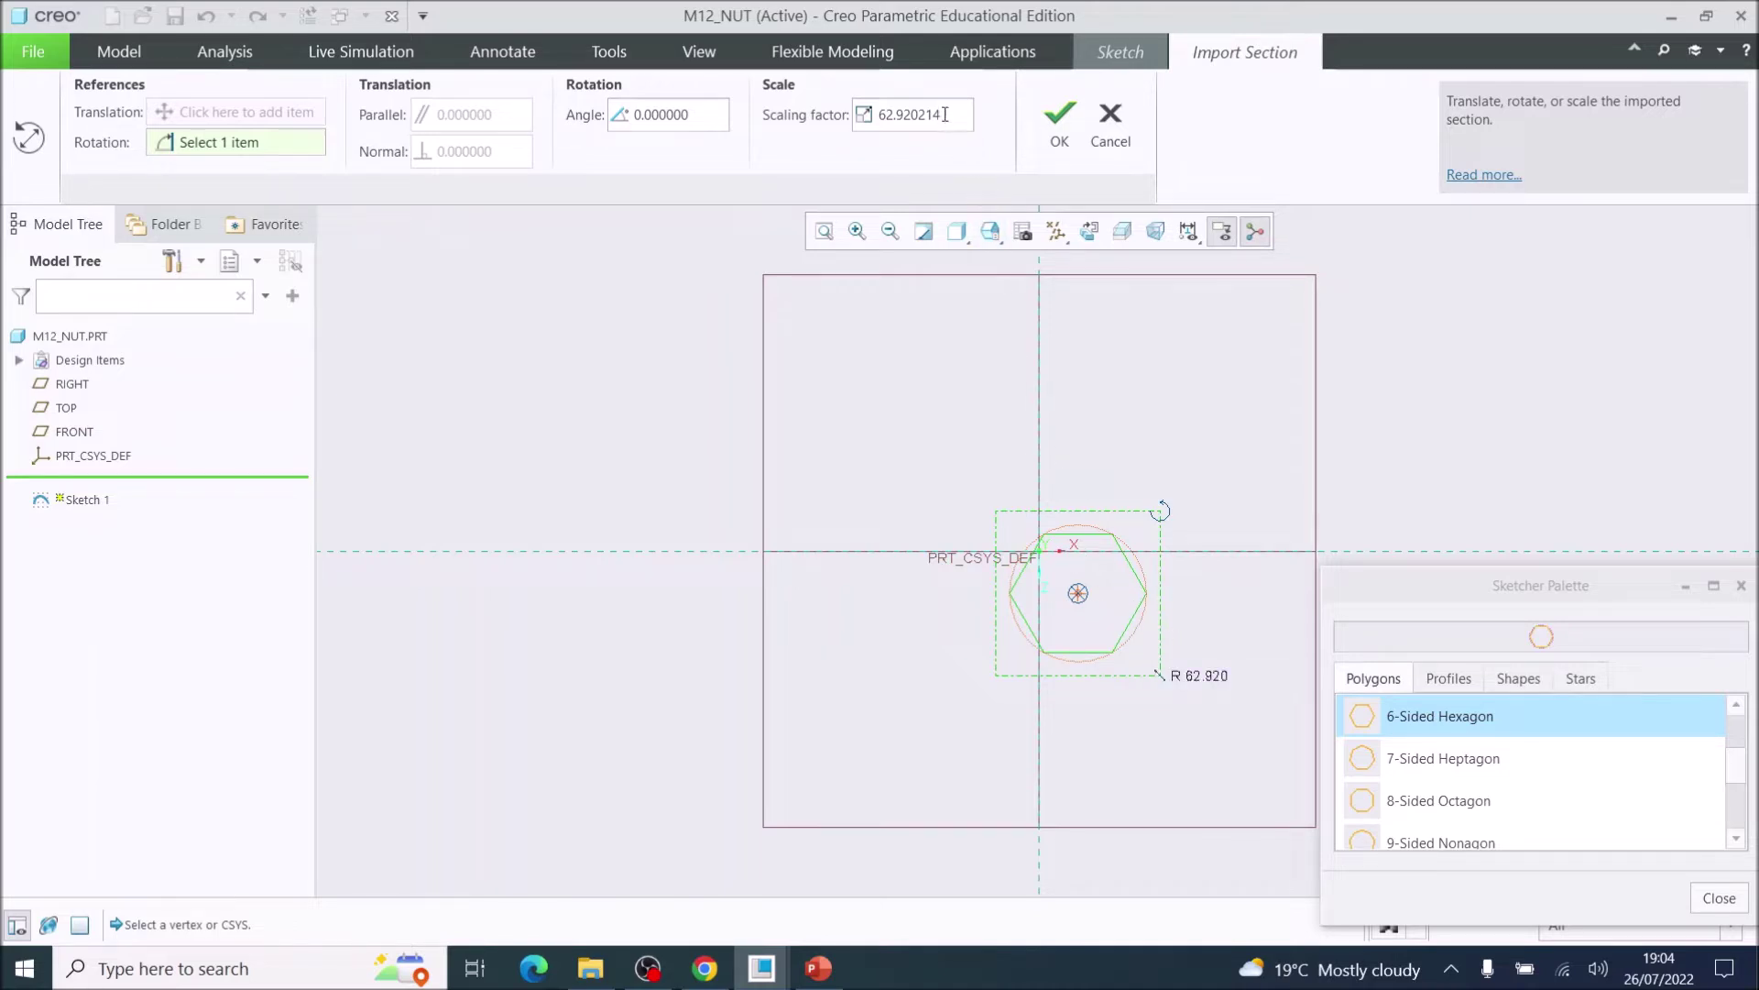
{"action": "left_click_drag", "start_coordinate": [945, 114], "coordinate": [880, 115]}
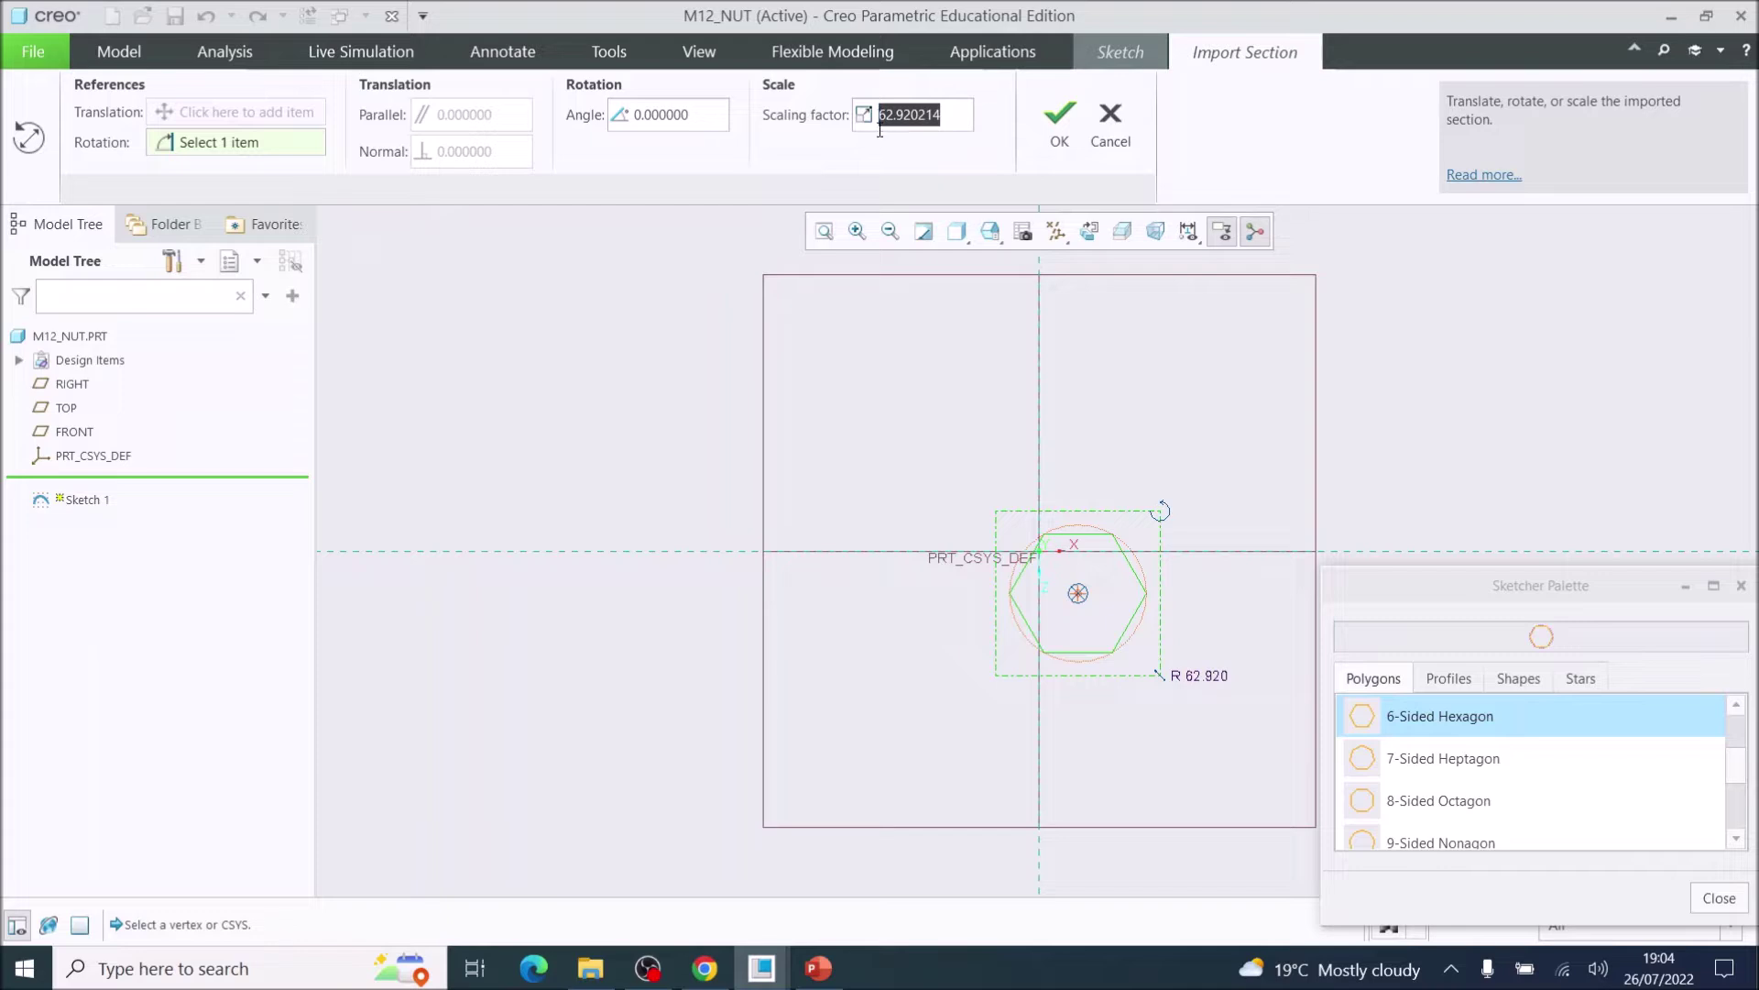
{"action": "type", "text": "1"}
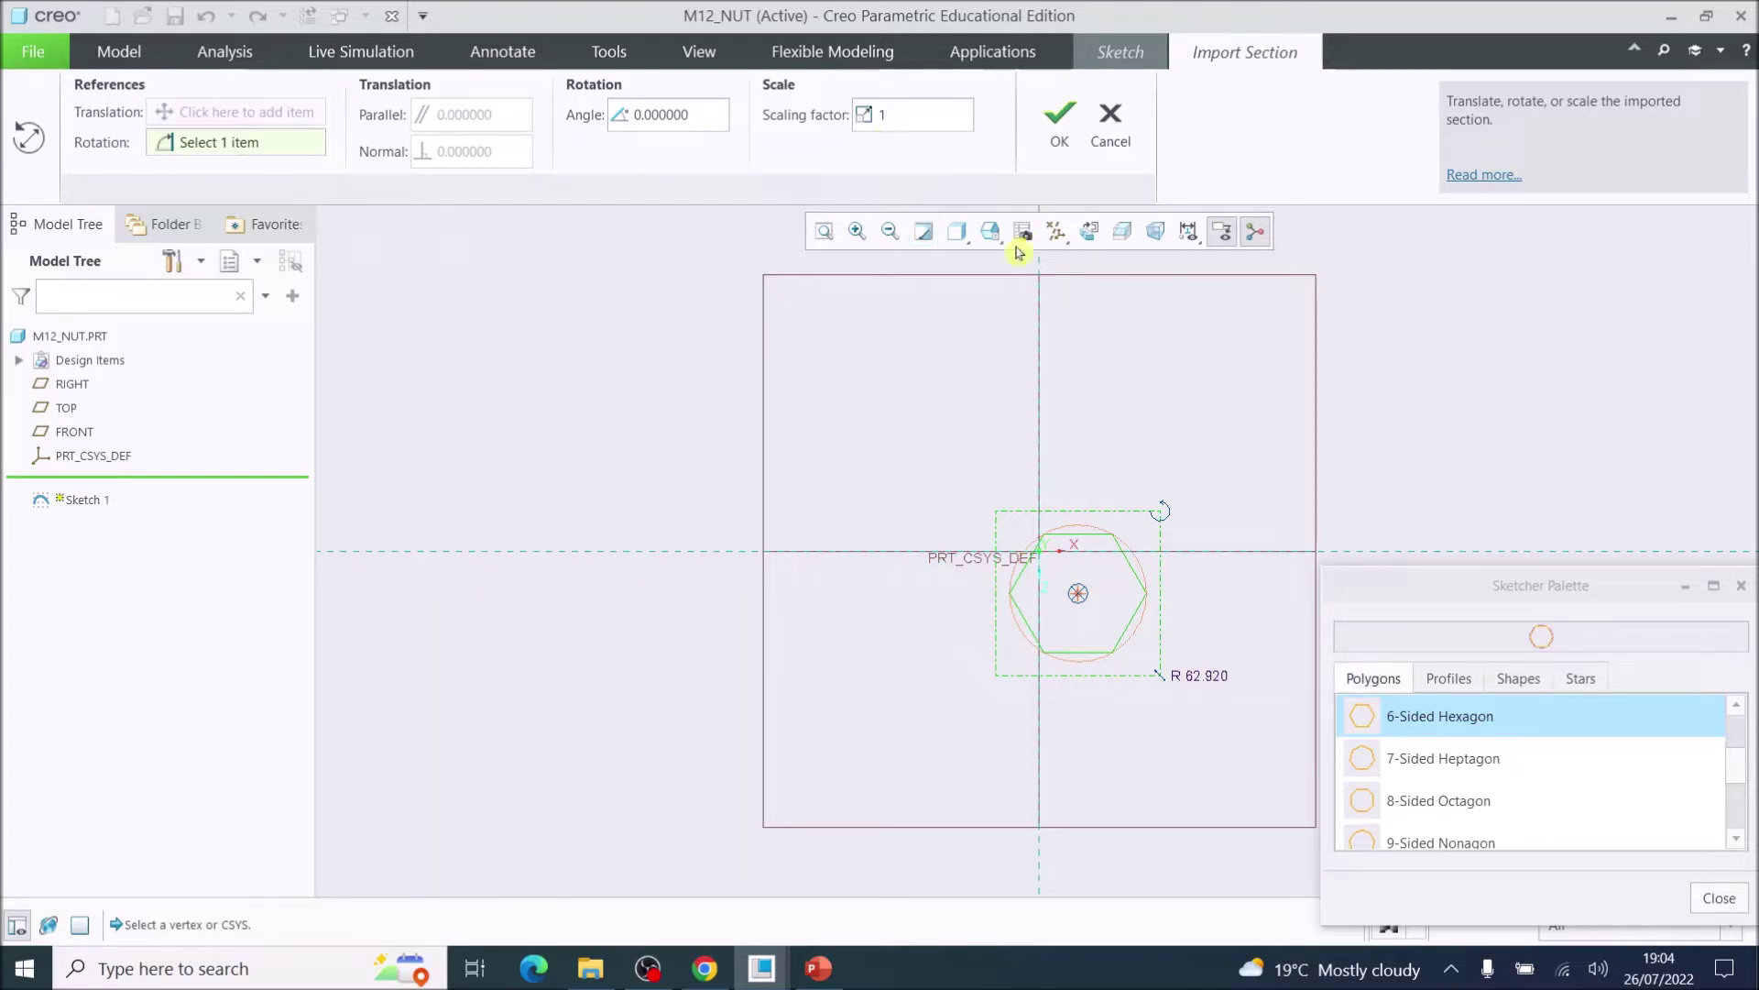
{"action": "left_click", "coordinate": [1060, 131]}
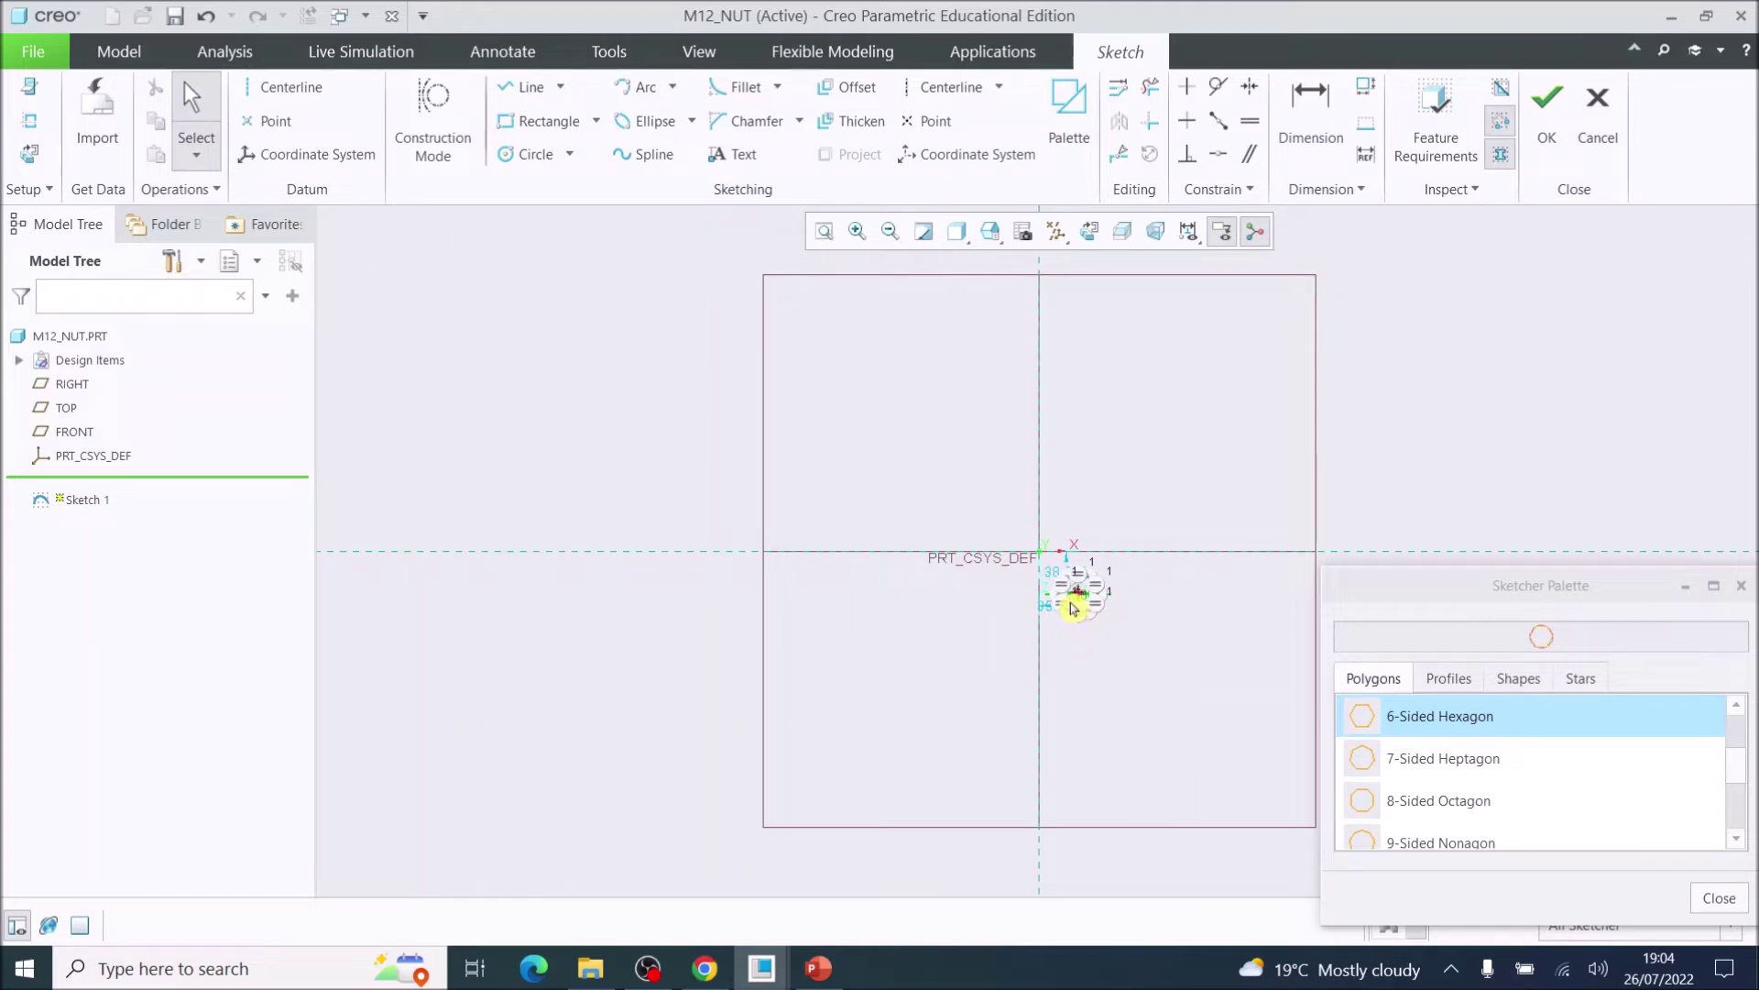
Step: Set the hexagon's side length to 10
{"action": "scroll", "coordinate": [1071, 596], "scroll_direction": "up", "scroll_amount": 6}
{"action": "scroll", "coordinate": [1146, 656], "scroll_direction": "up", "scroll_amount": 3}
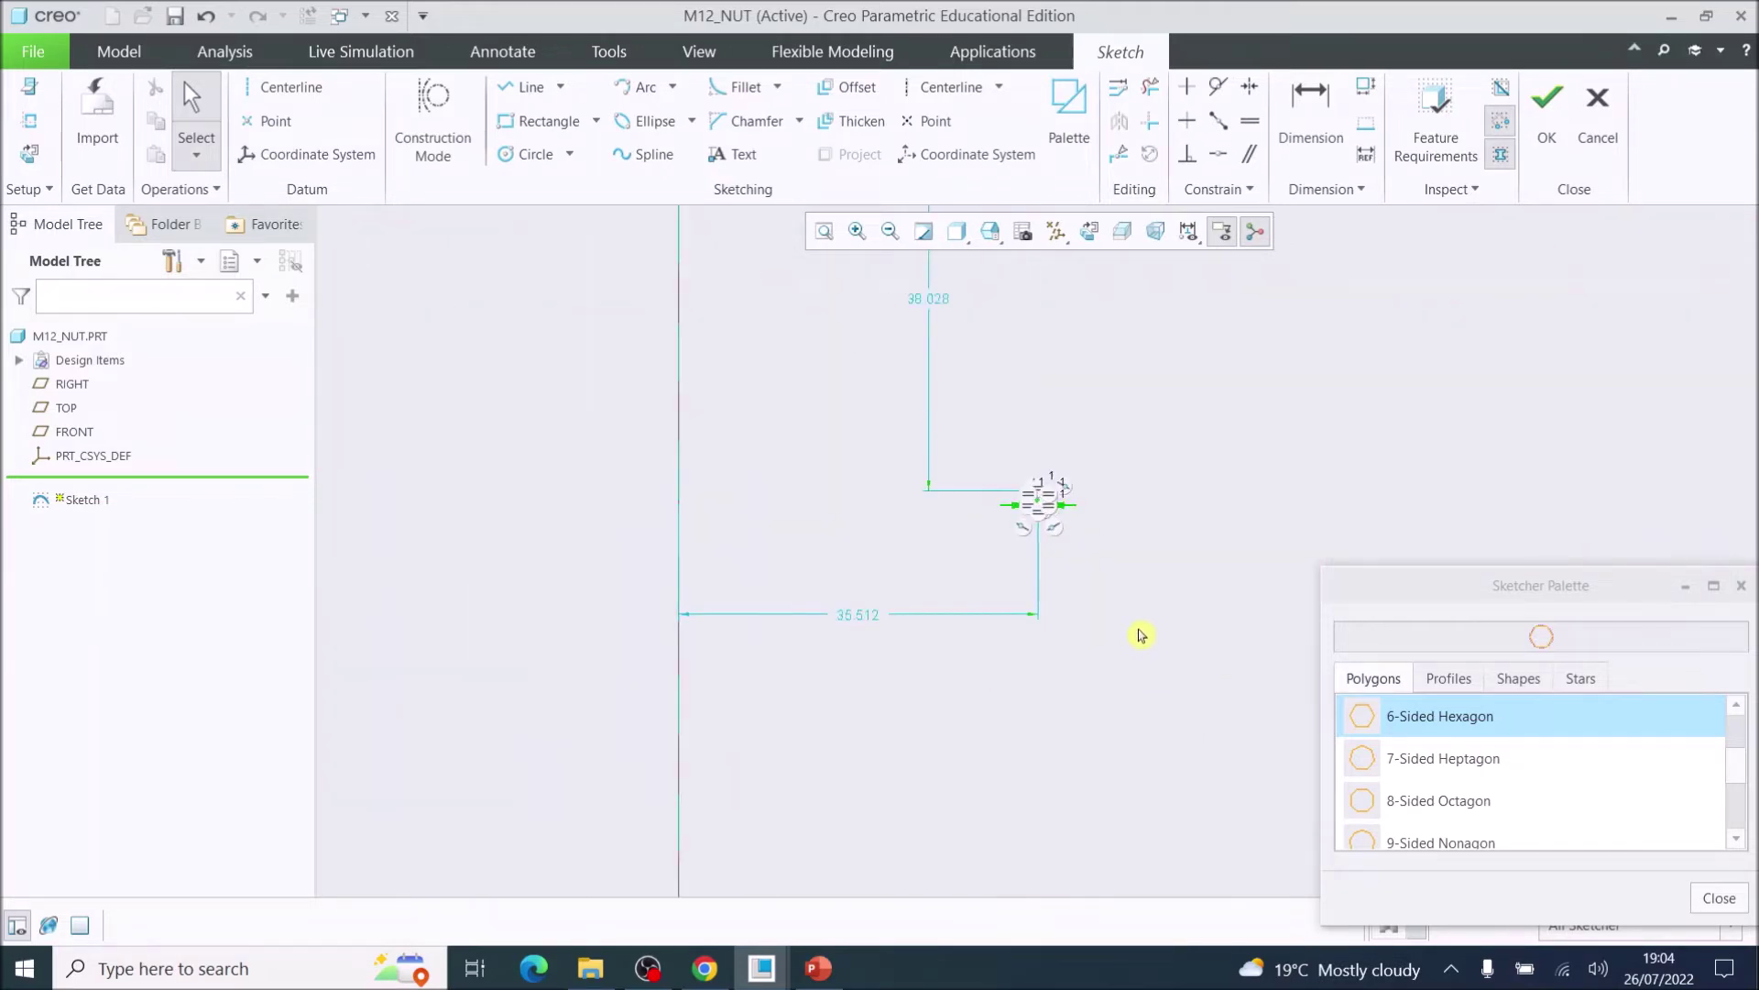
{"action": "scroll", "coordinate": [1054, 513], "scroll_direction": "up", "scroll_amount": 2}
{"action": "scroll", "coordinate": [1050, 513], "scroll_direction": "up", "scroll_amount": 4}
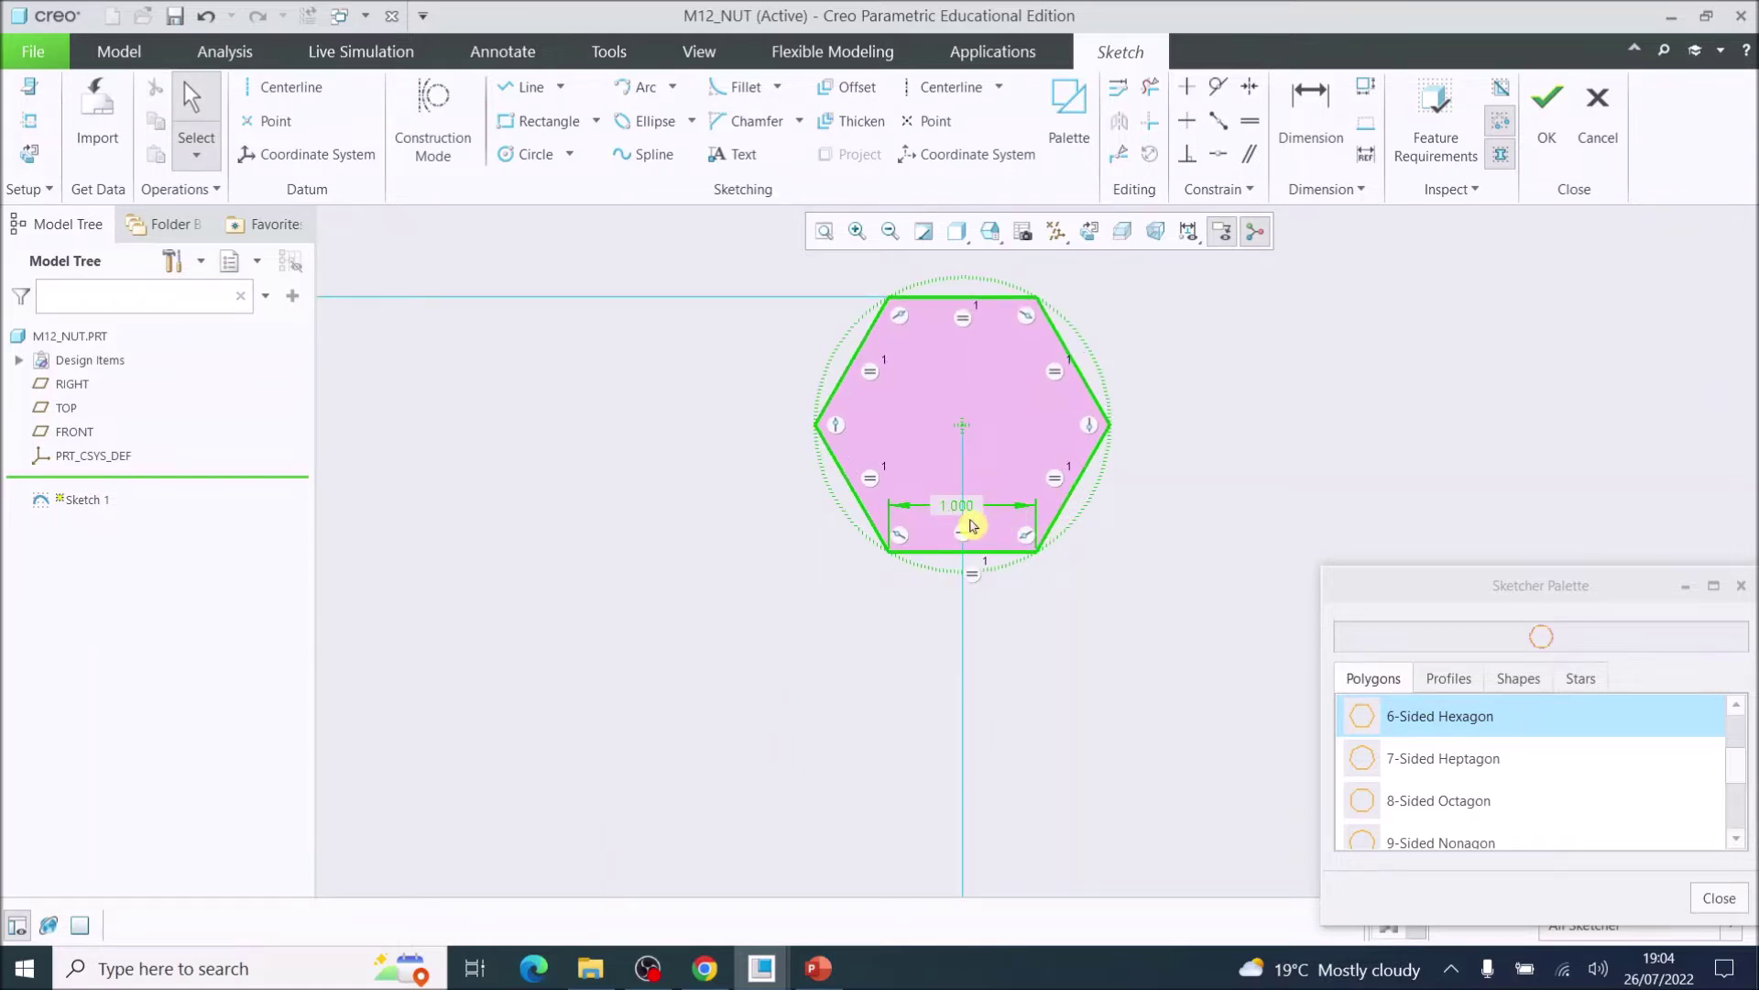
{"action": "double_click", "coordinate": [957, 505]}
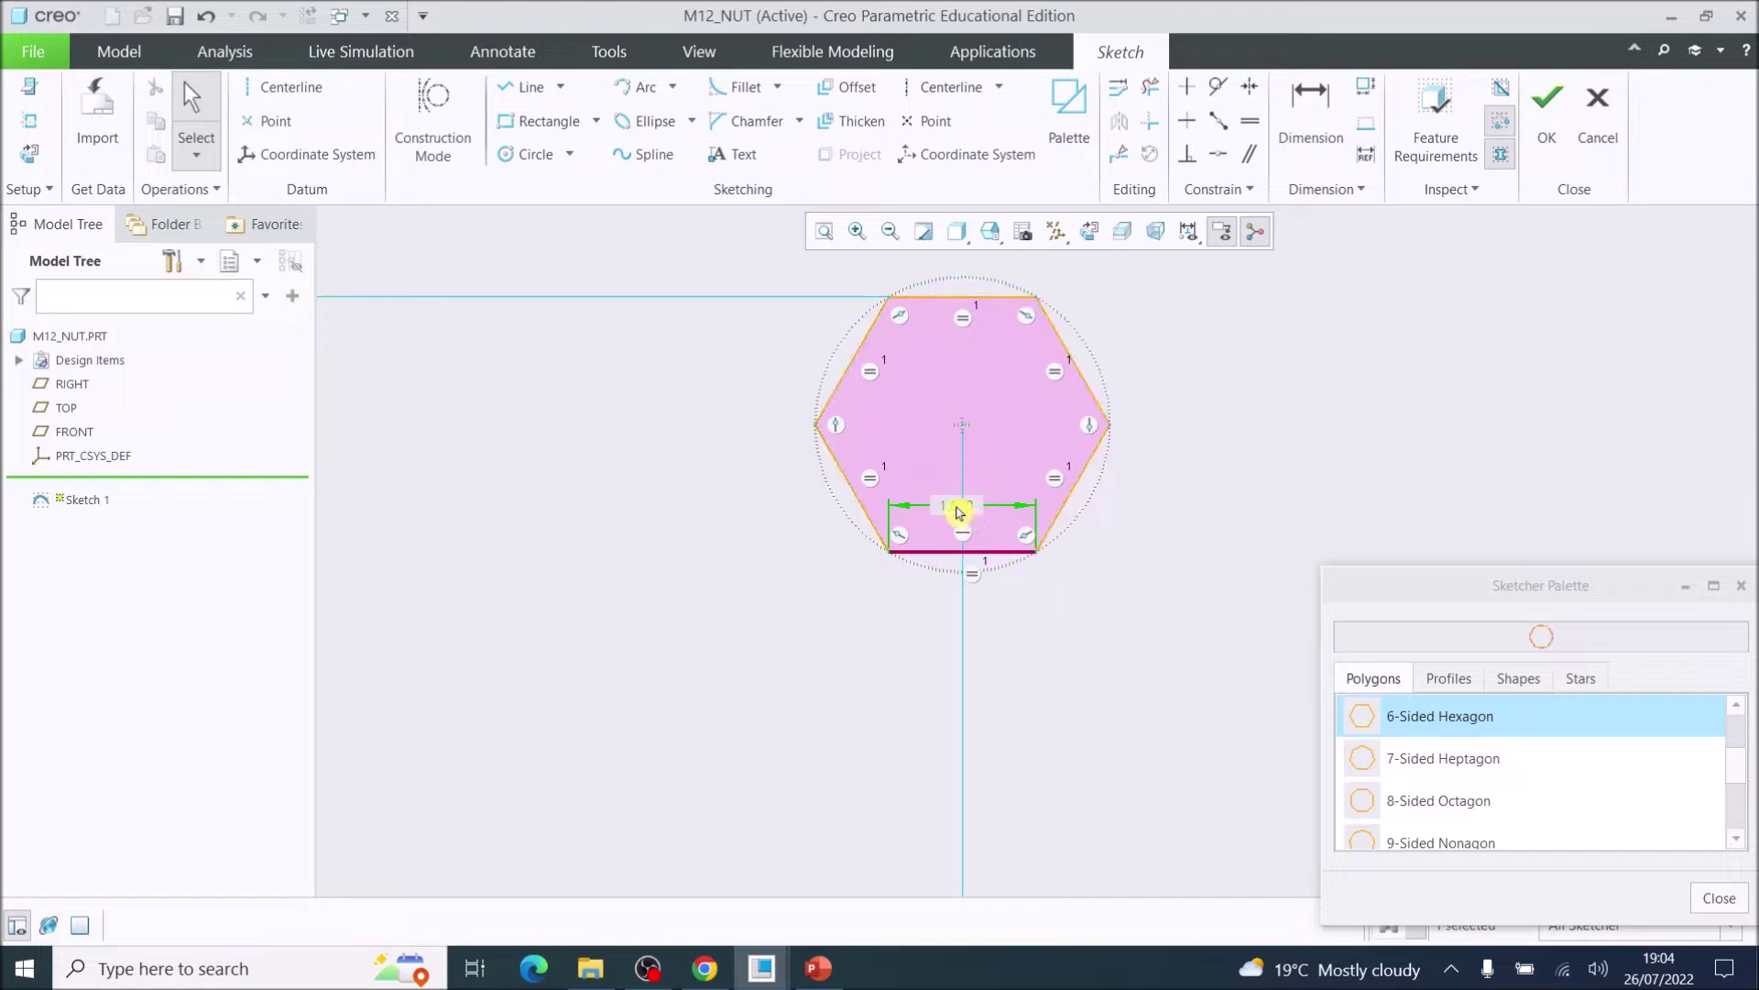
{"action": "type", "text": "10"}
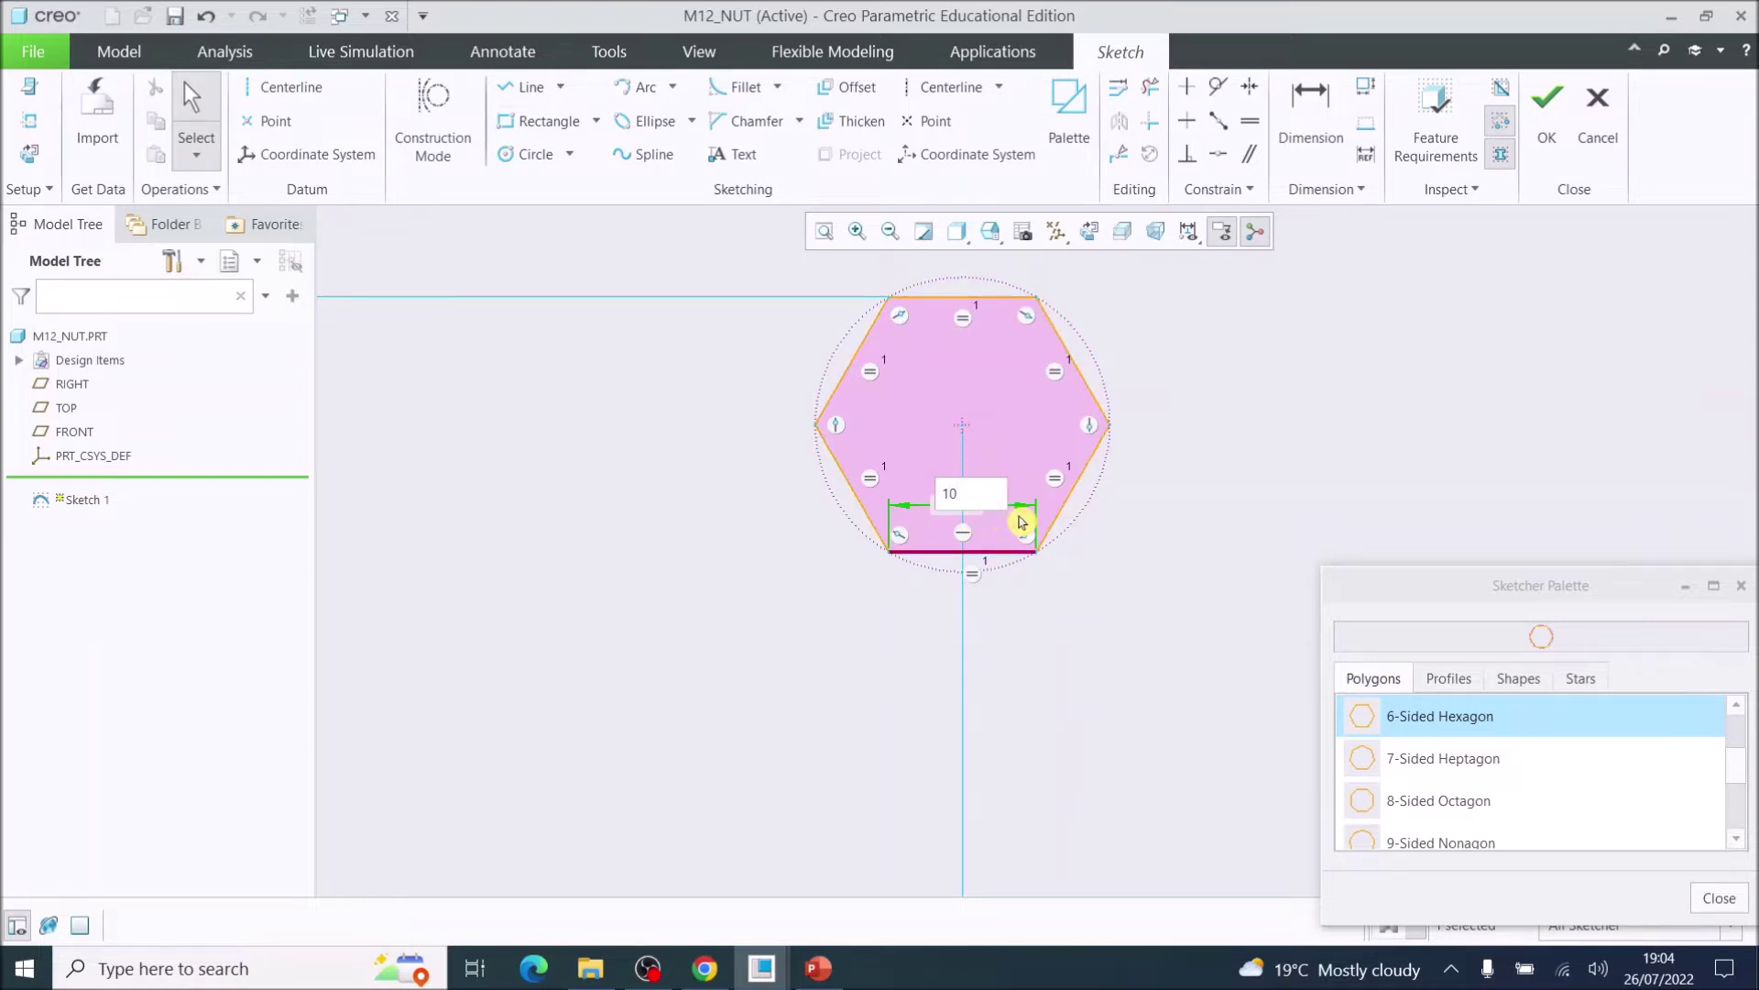
{"action": "key", "text": "Return"}
Step: Set the hexagon's horizontal offset to 0, centring it on the vertical axis
{"action": "scroll", "coordinate": [967, 536], "scroll_direction": "down", "scroll_amount": 3}
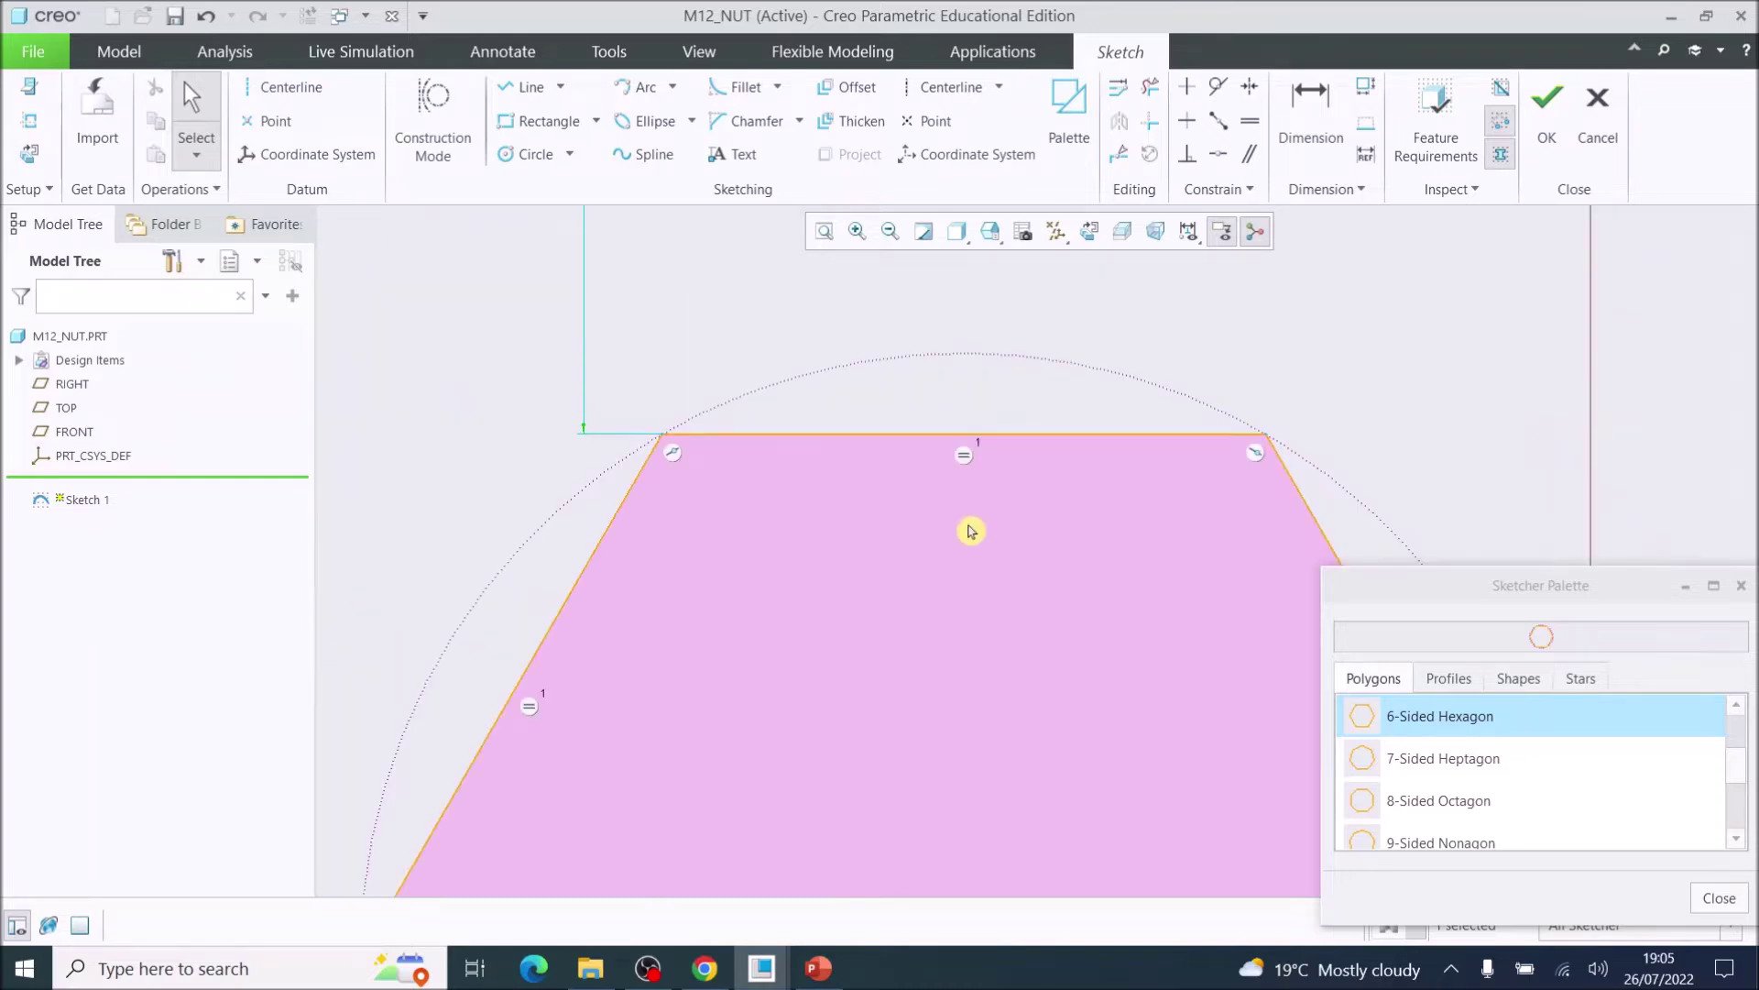
{"action": "scroll", "coordinate": [953, 696], "scroll_direction": "down", "scroll_amount": 5}
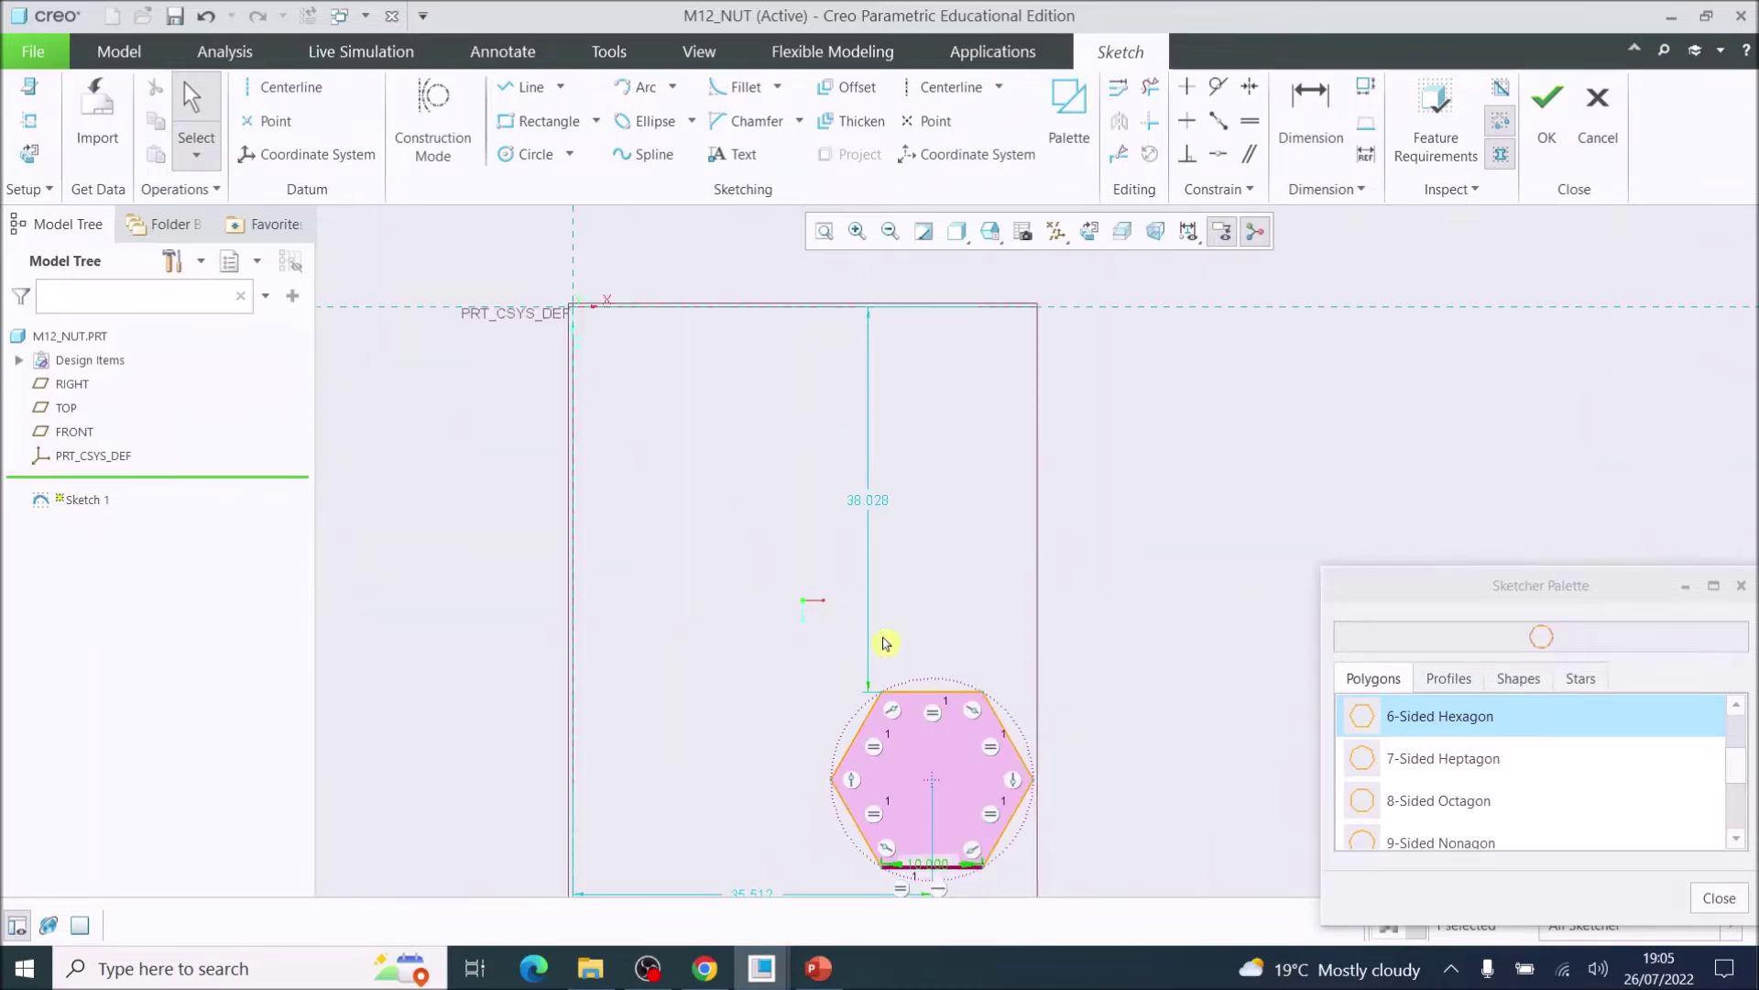
{"action": "scroll", "coordinate": [909, 805], "scroll_direction": "down", "scroll_amount": 2}
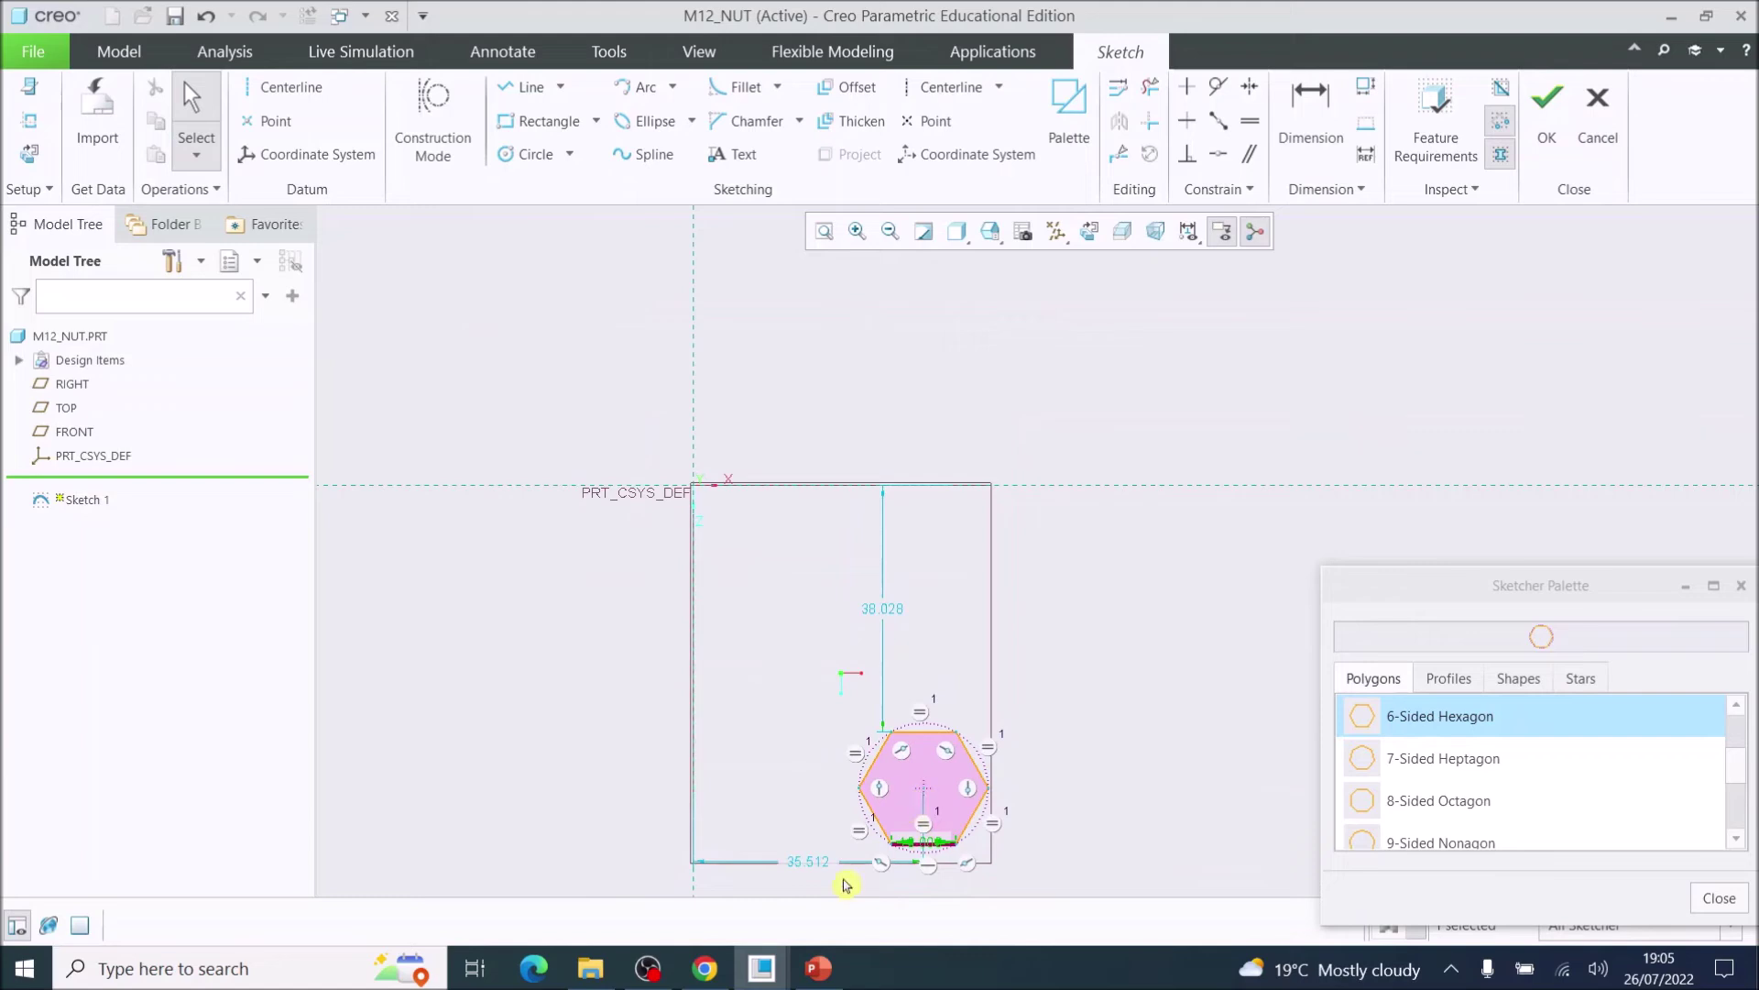
{"action": "scroll", "coordinate": [841, 880], "scroll_direction": "up", "scroll_amount": 3}
{"action": "scroll", "coordinate": [845, 839], "scroll_direction": "down", "scroll_amount": 1}
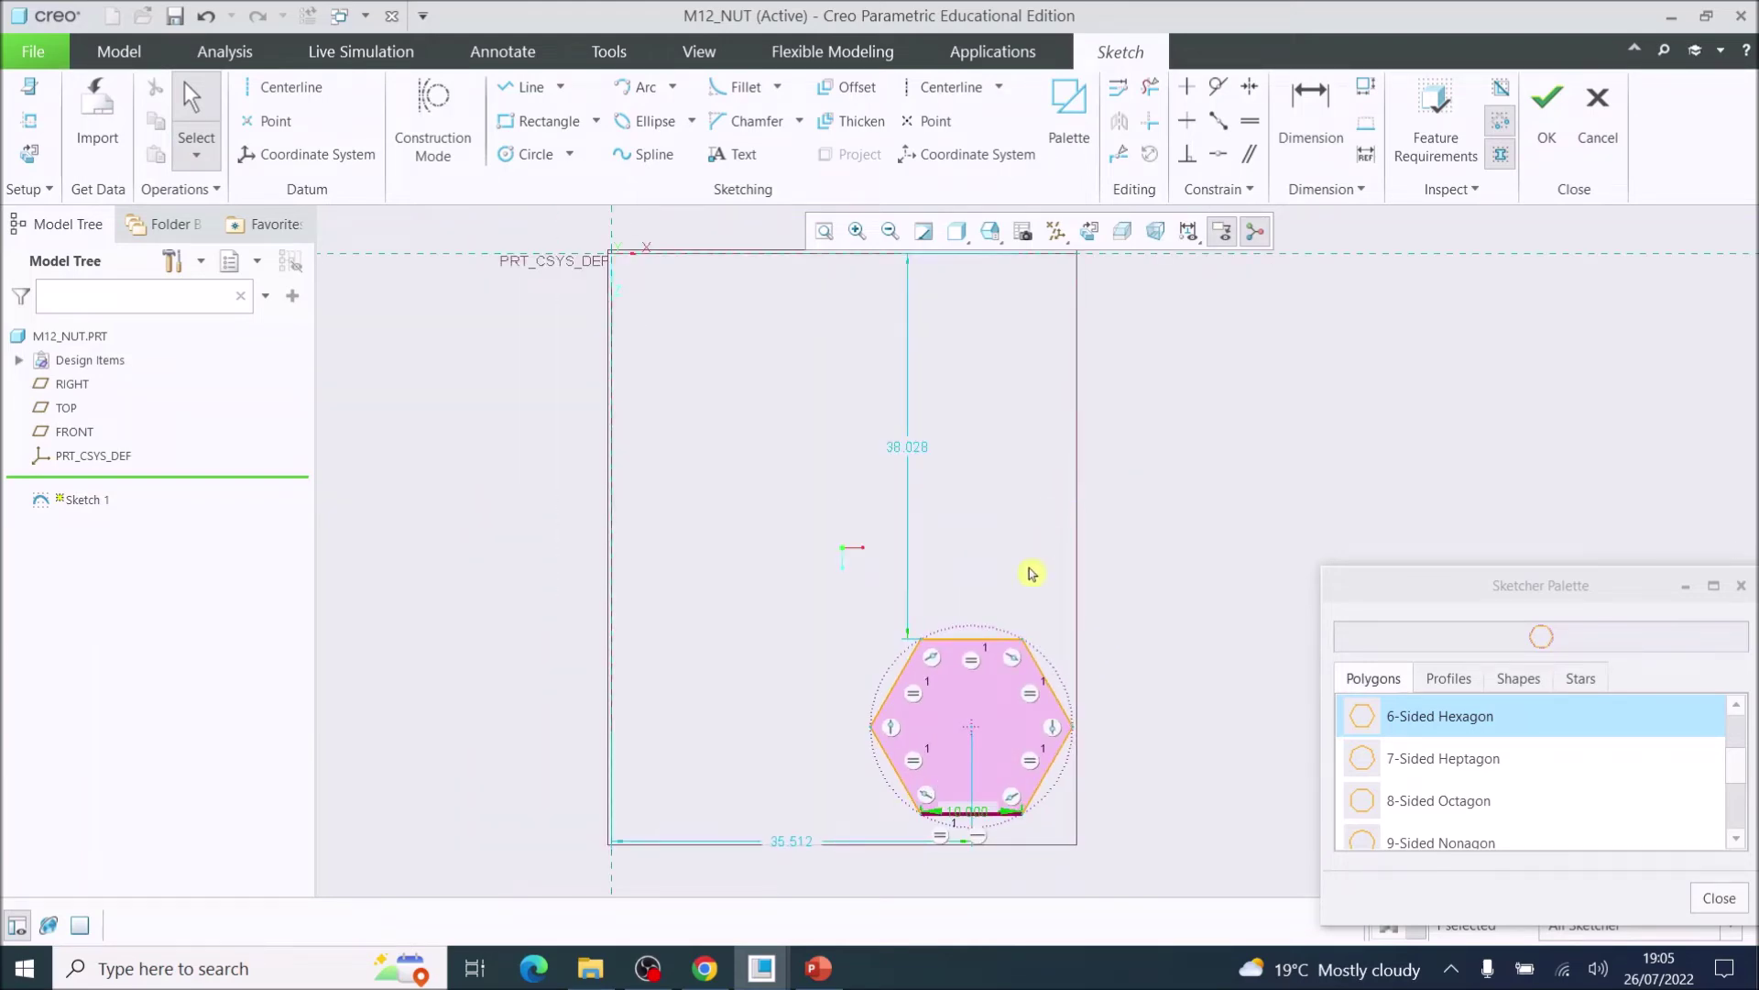
{"action": "left_click", "coordinate": [794, 847]}
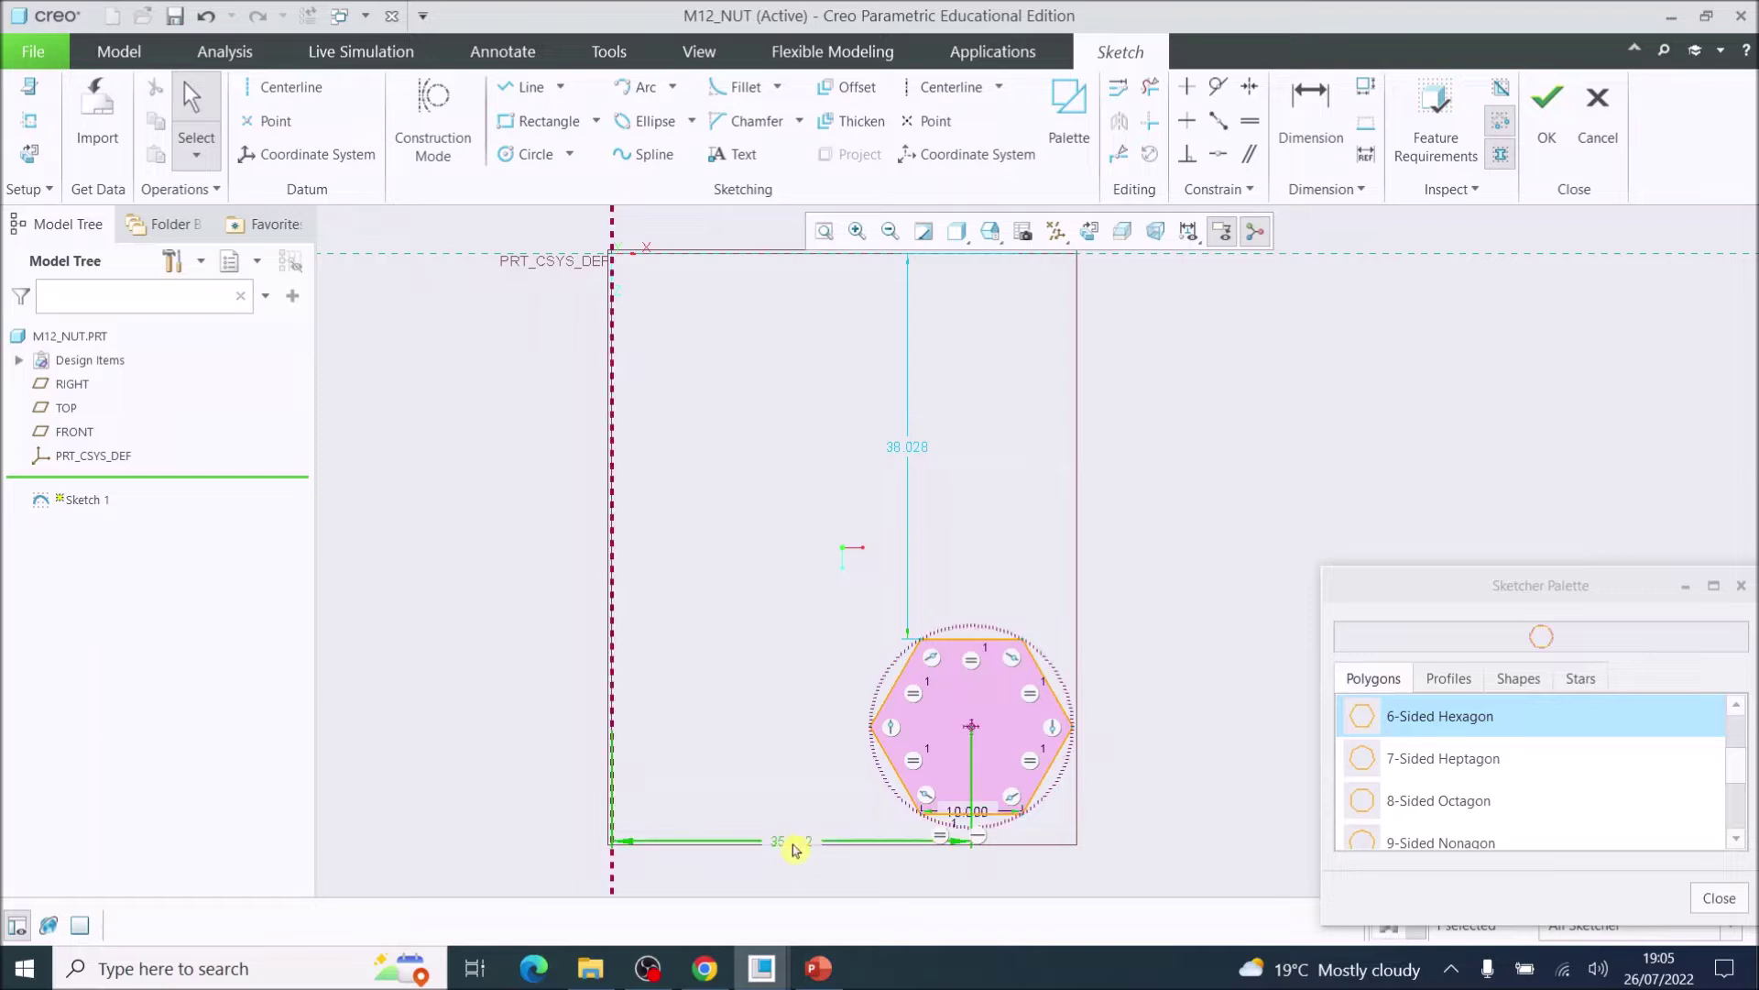
{"action": "double_click", "coordinate": [793, 848]}
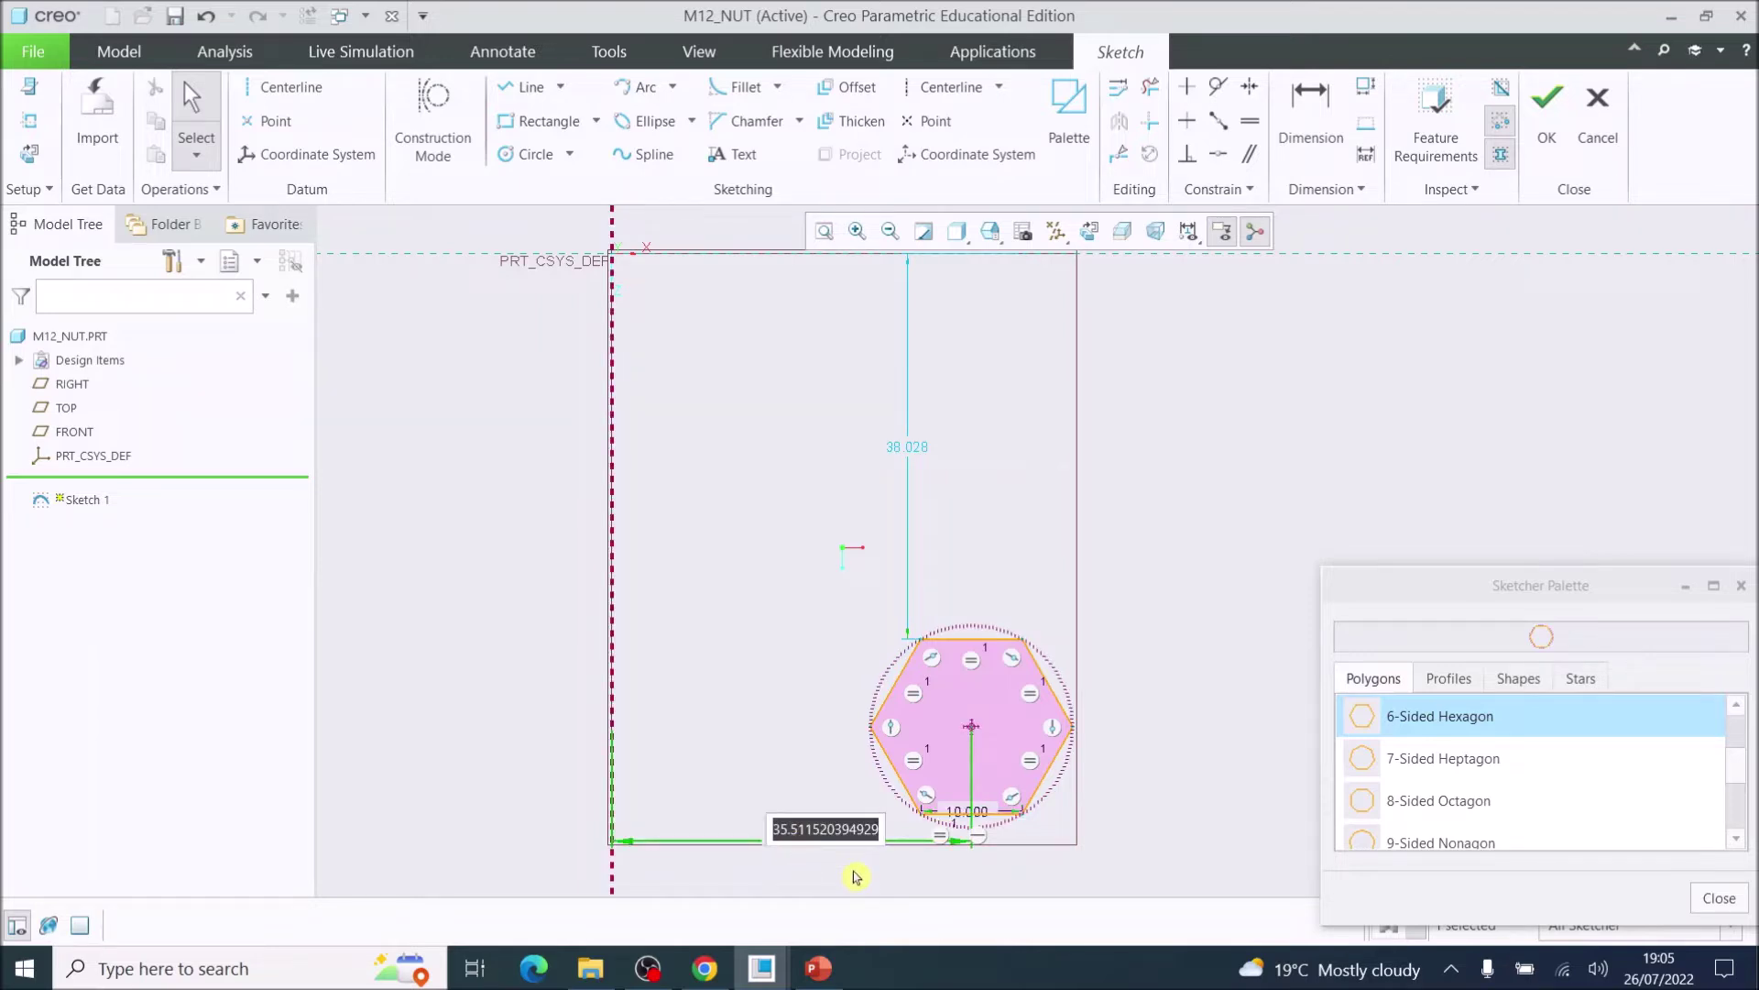
{"action": "type", "text": "0"}
{"action": "key", "text": "Return"}
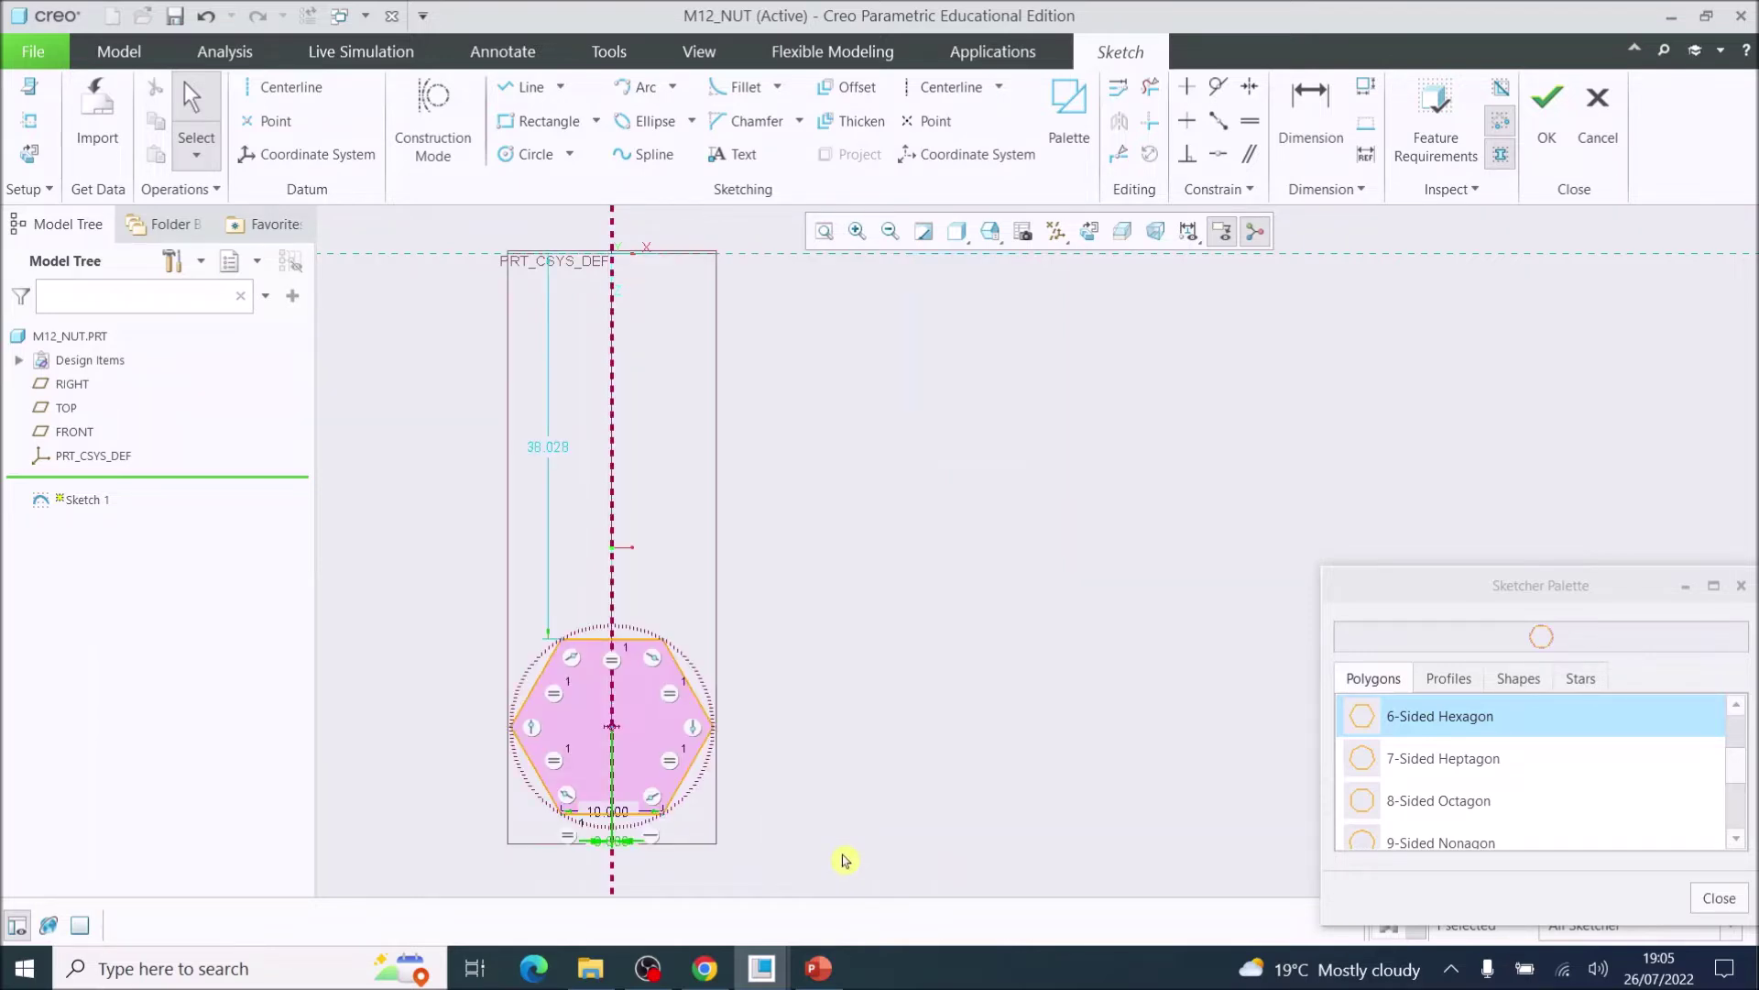
Step: Set the hexagon's top edge 5 mm from the horizontal reference
{"action": "double_click", "coordinate": [550, 449]}
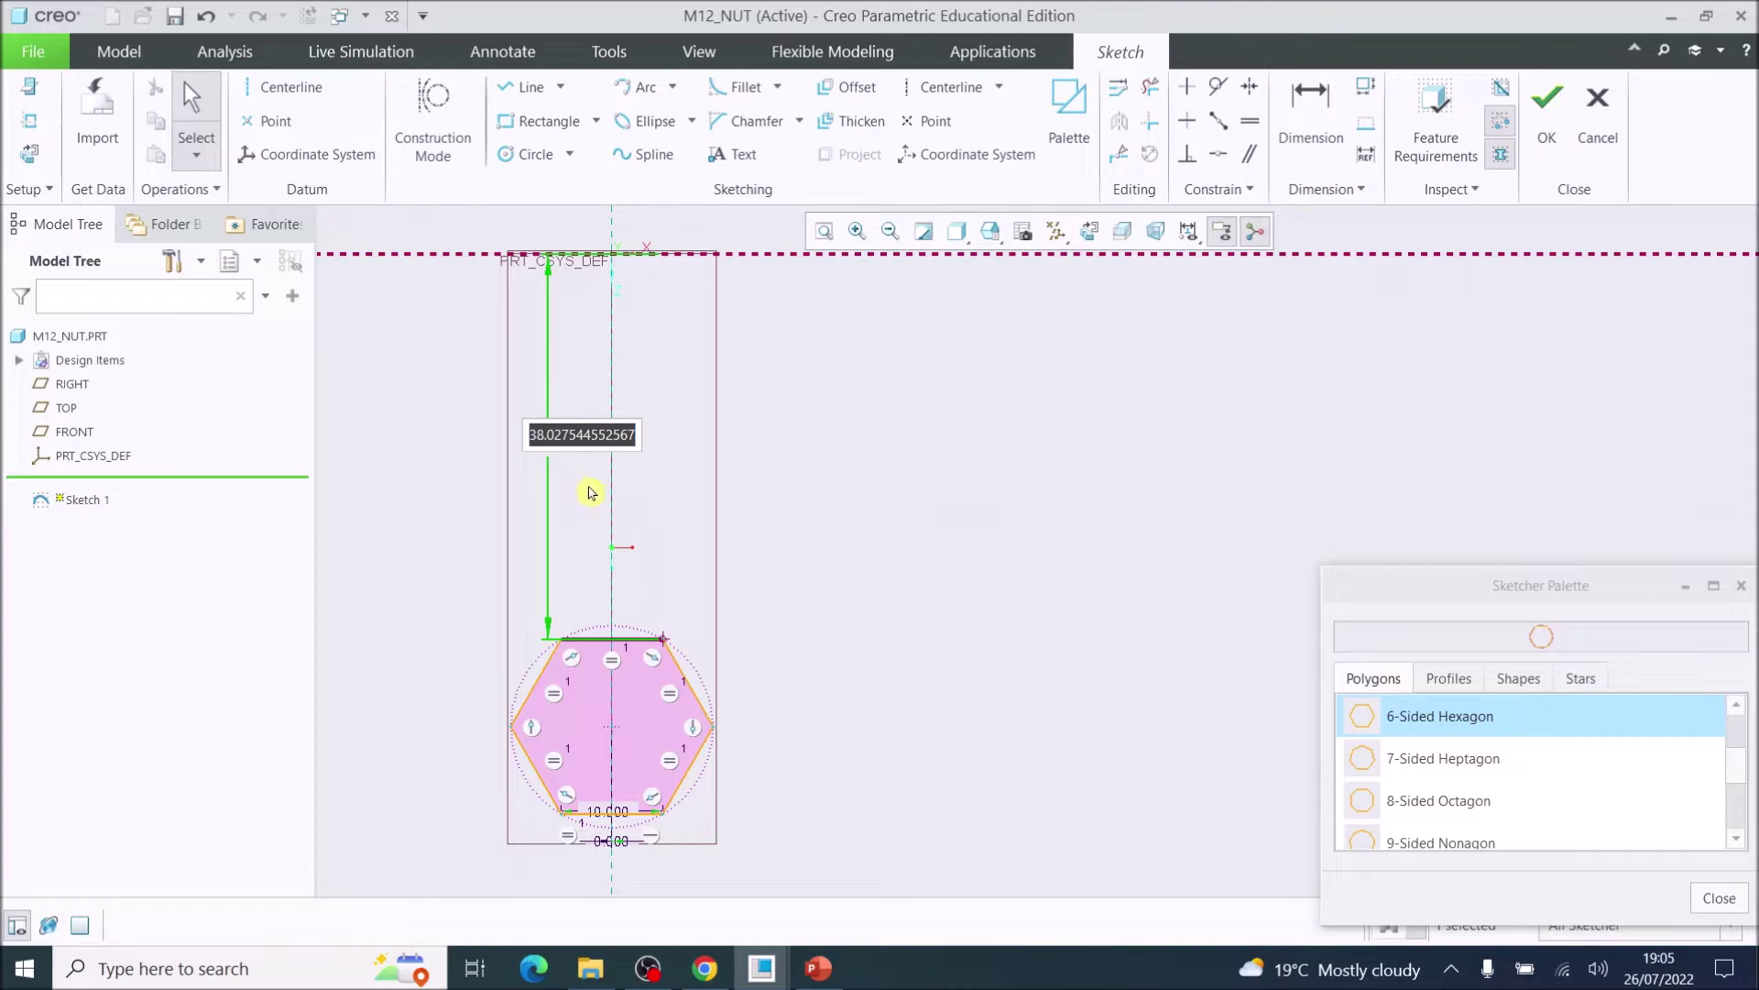
{"action": "type", "text": "5"}
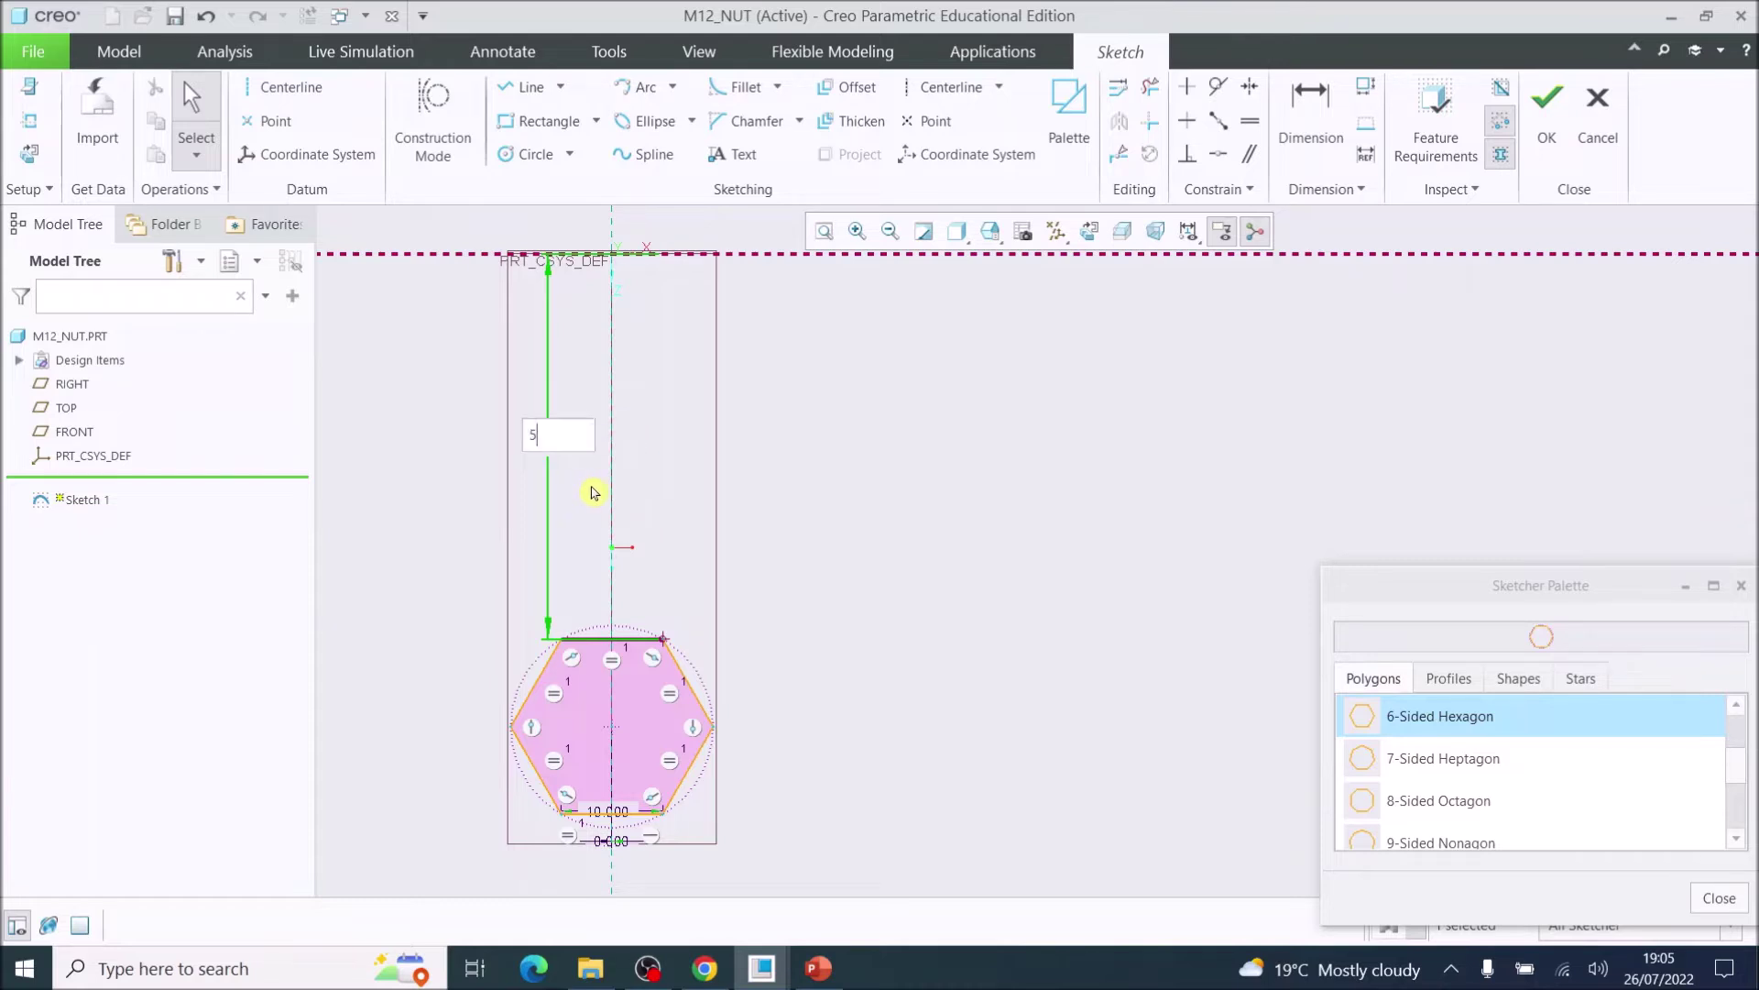
{"action": "key", "text": "Return"}
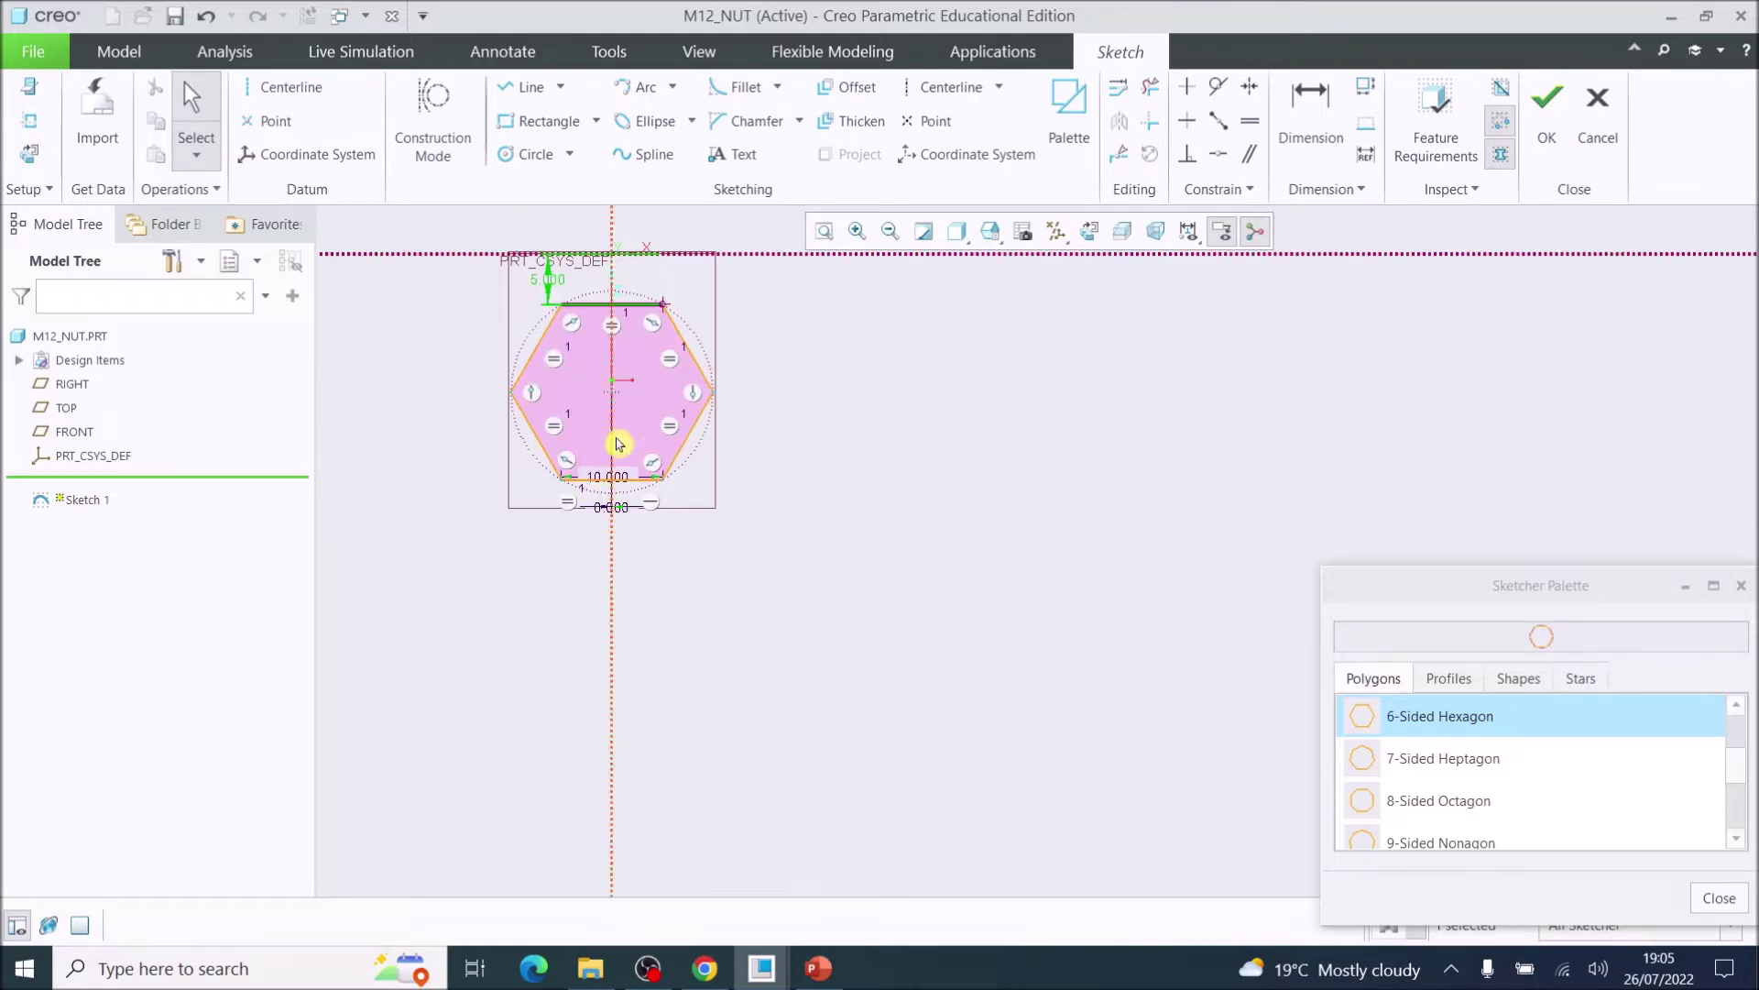
{"action": "scroll", "coordinate": [632, 389], "scroll_direction": "up", "scroll_amount": 1}
{"action": "scroll", "coordinate": [629, 294], "scroll_direction": "down", "scroll_amount": 2}
{"action": "scroll", "coordinate": [617, 256], "scroll_direction": "up", "scroll_amount": 2}
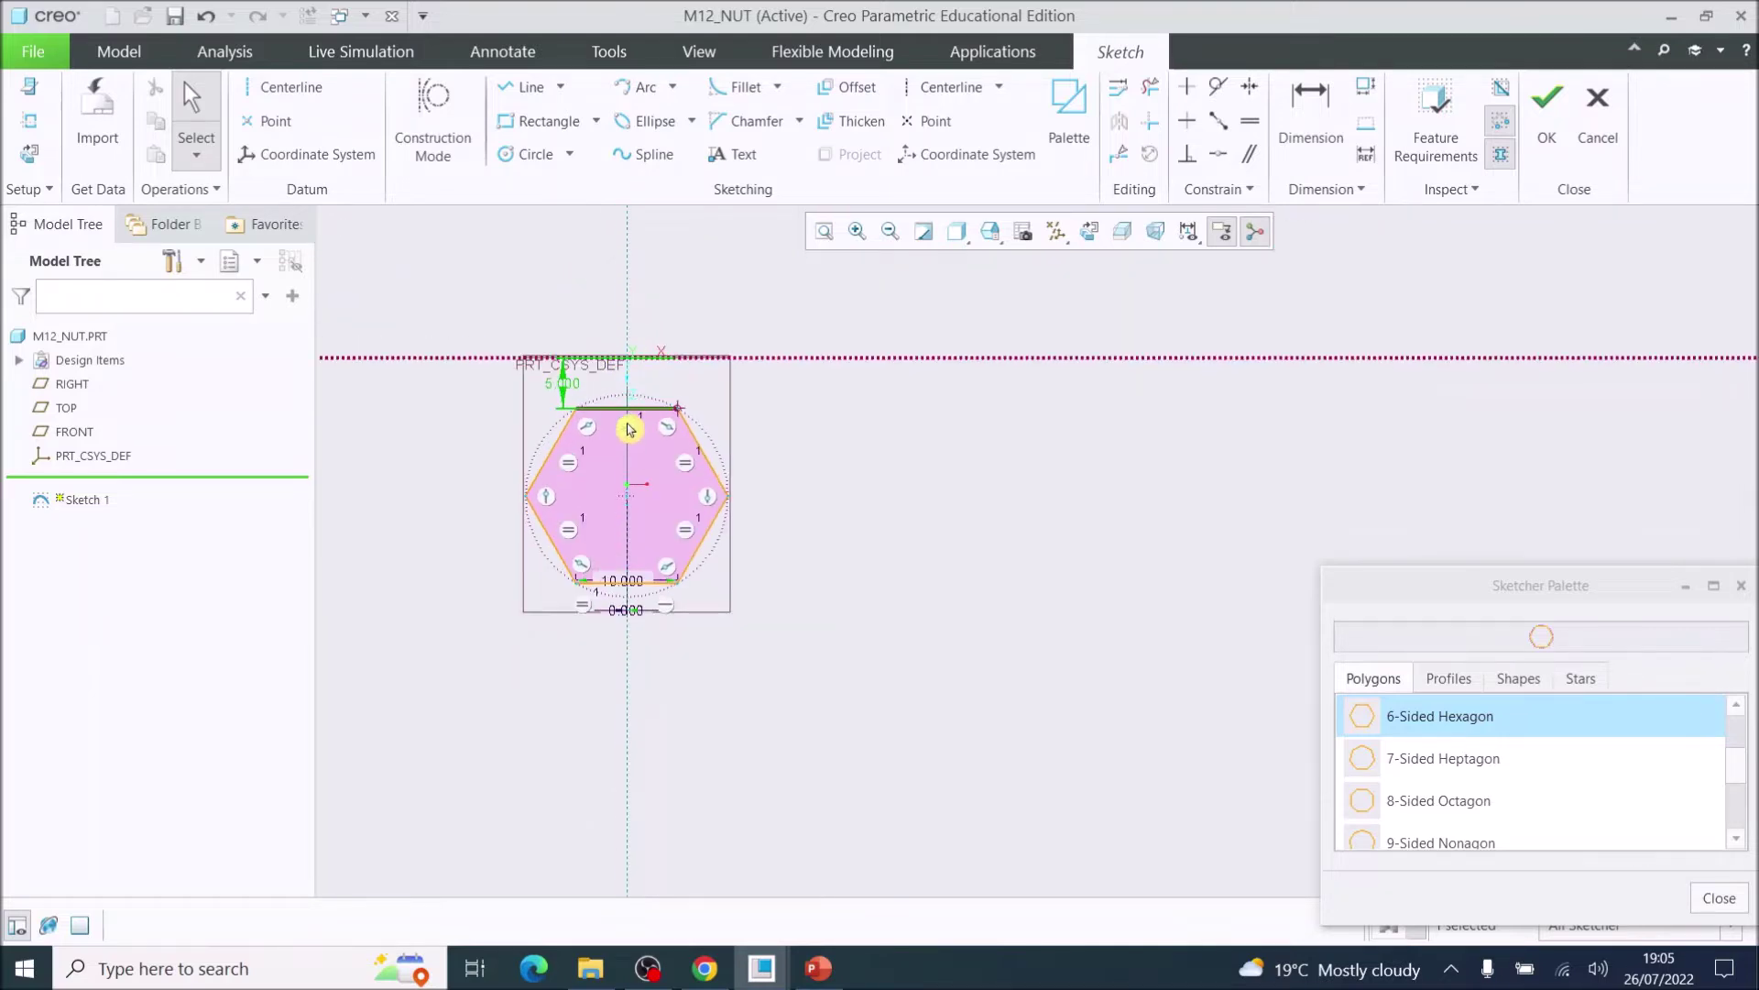
{"action": "left_click", "coordinate": [1310, 111]}
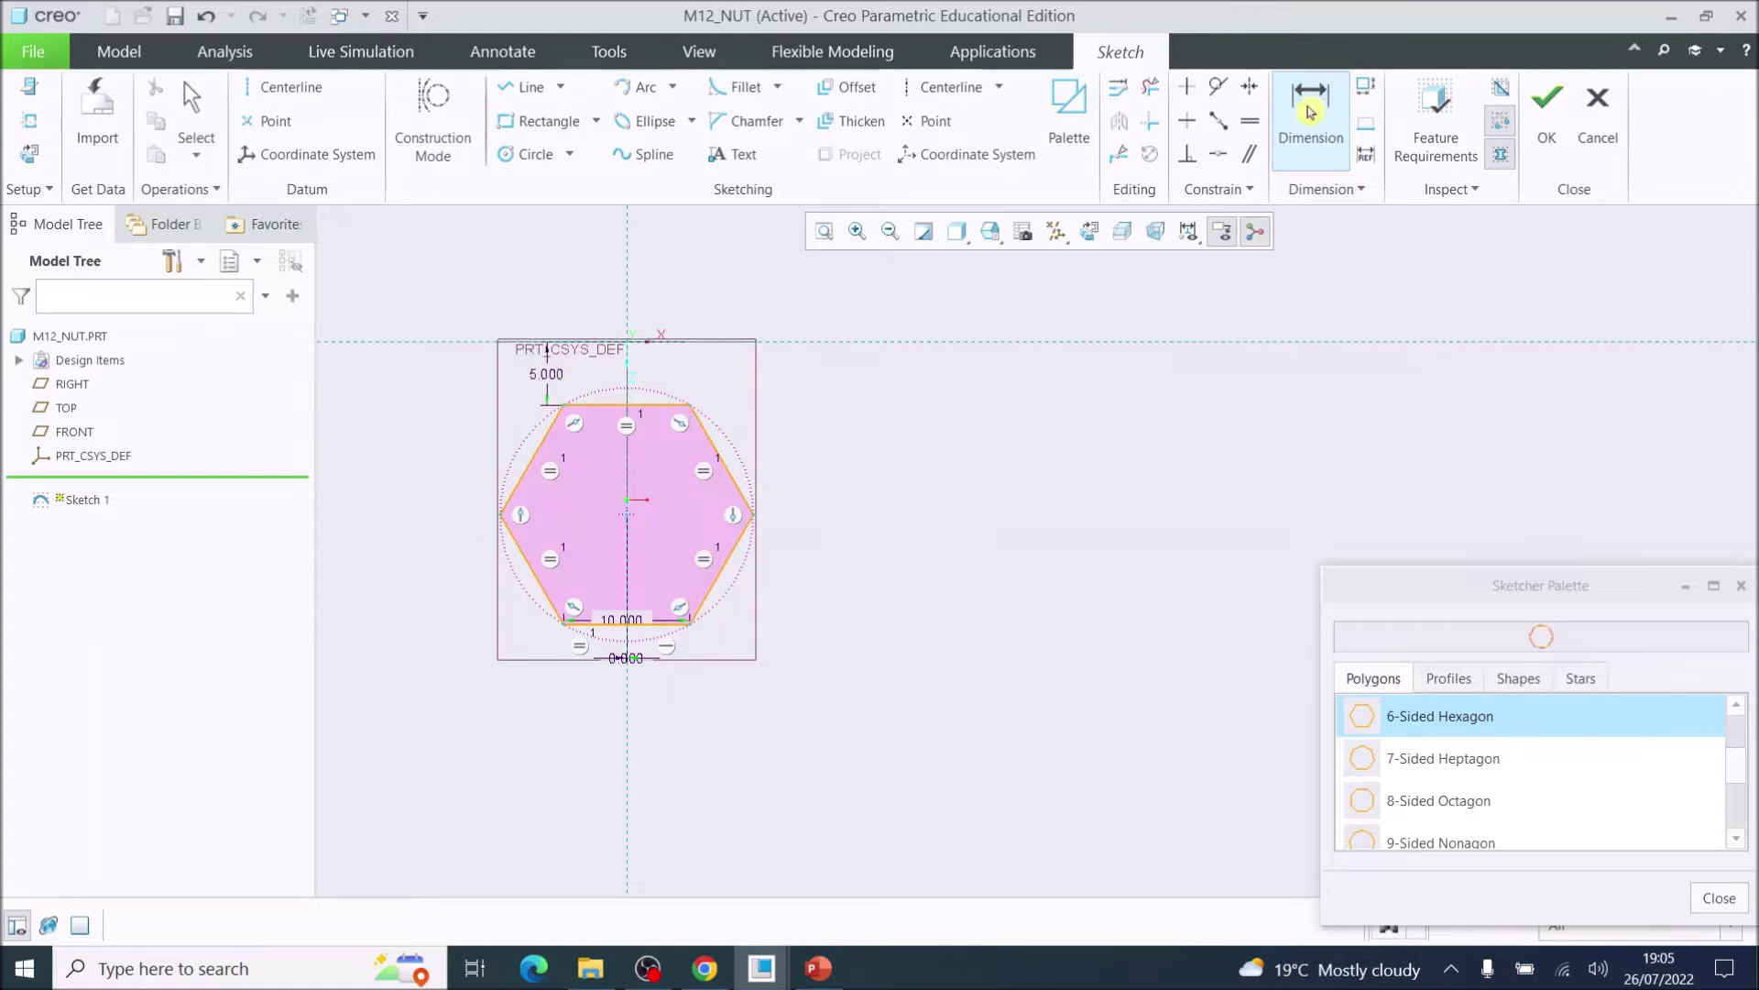
Step: Dimension the hexagon 17.321 across flats between its top and bottom edges
{"action": "left_click", "coordinate": [598, 411]}
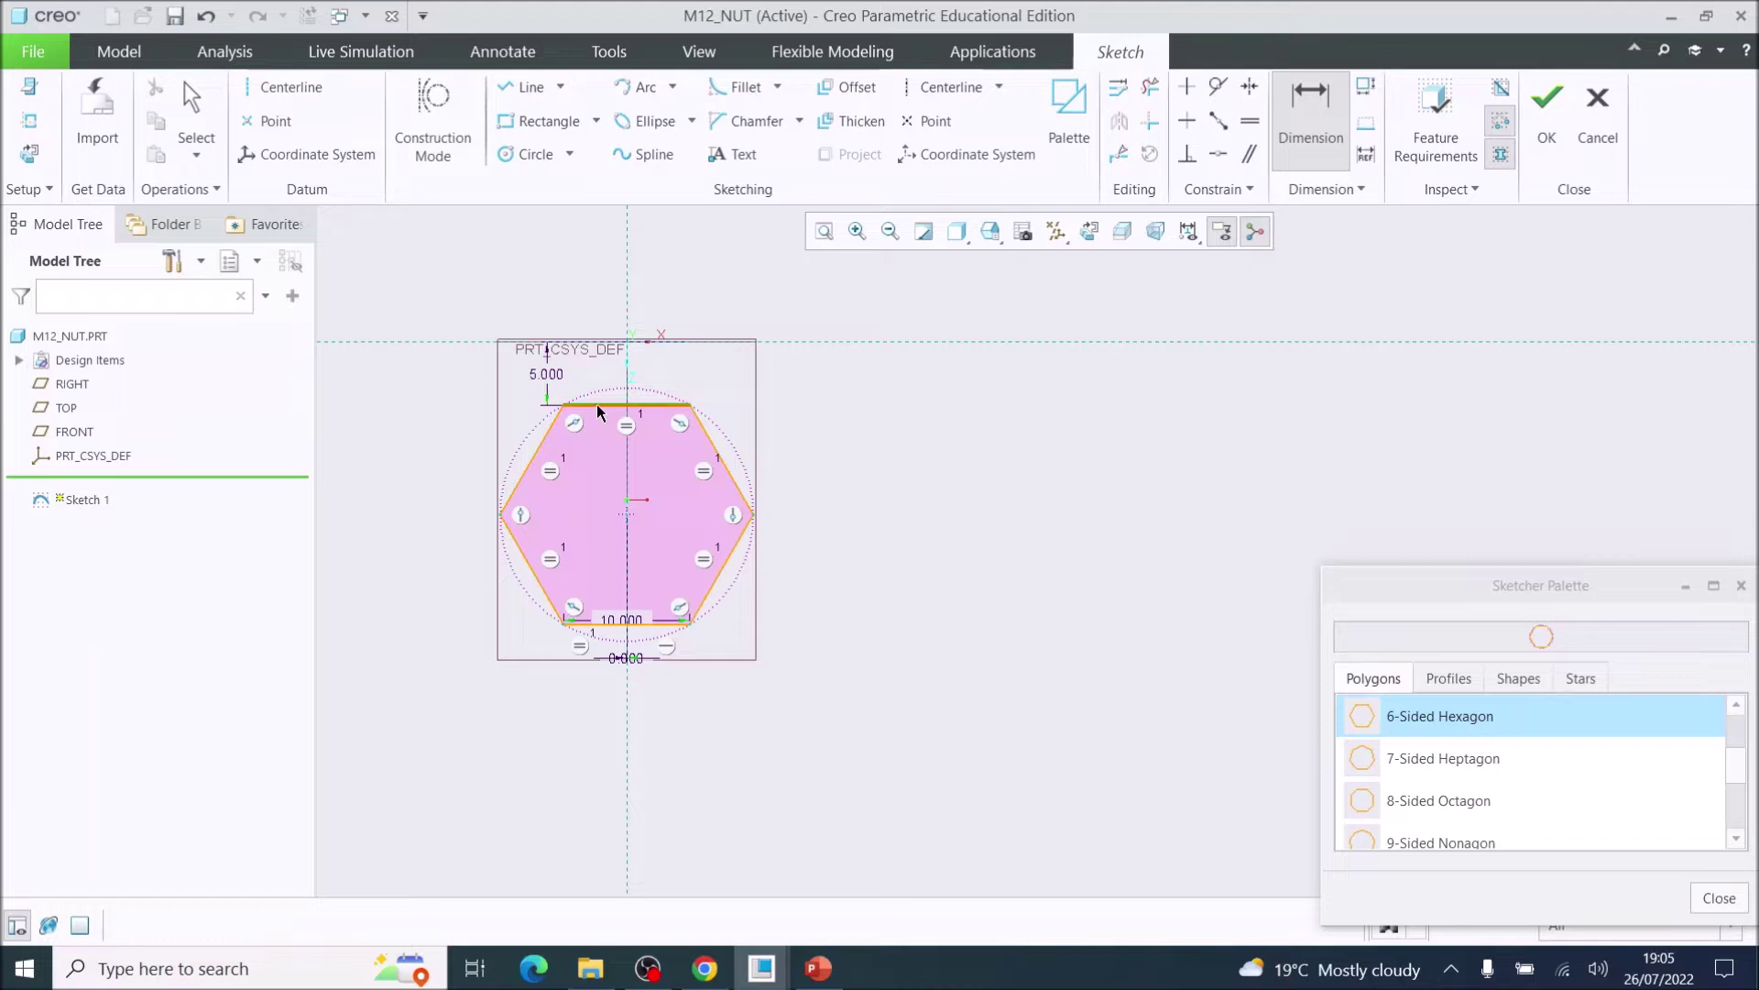
{"action": "left_click", "coordinate": [597, 412]}
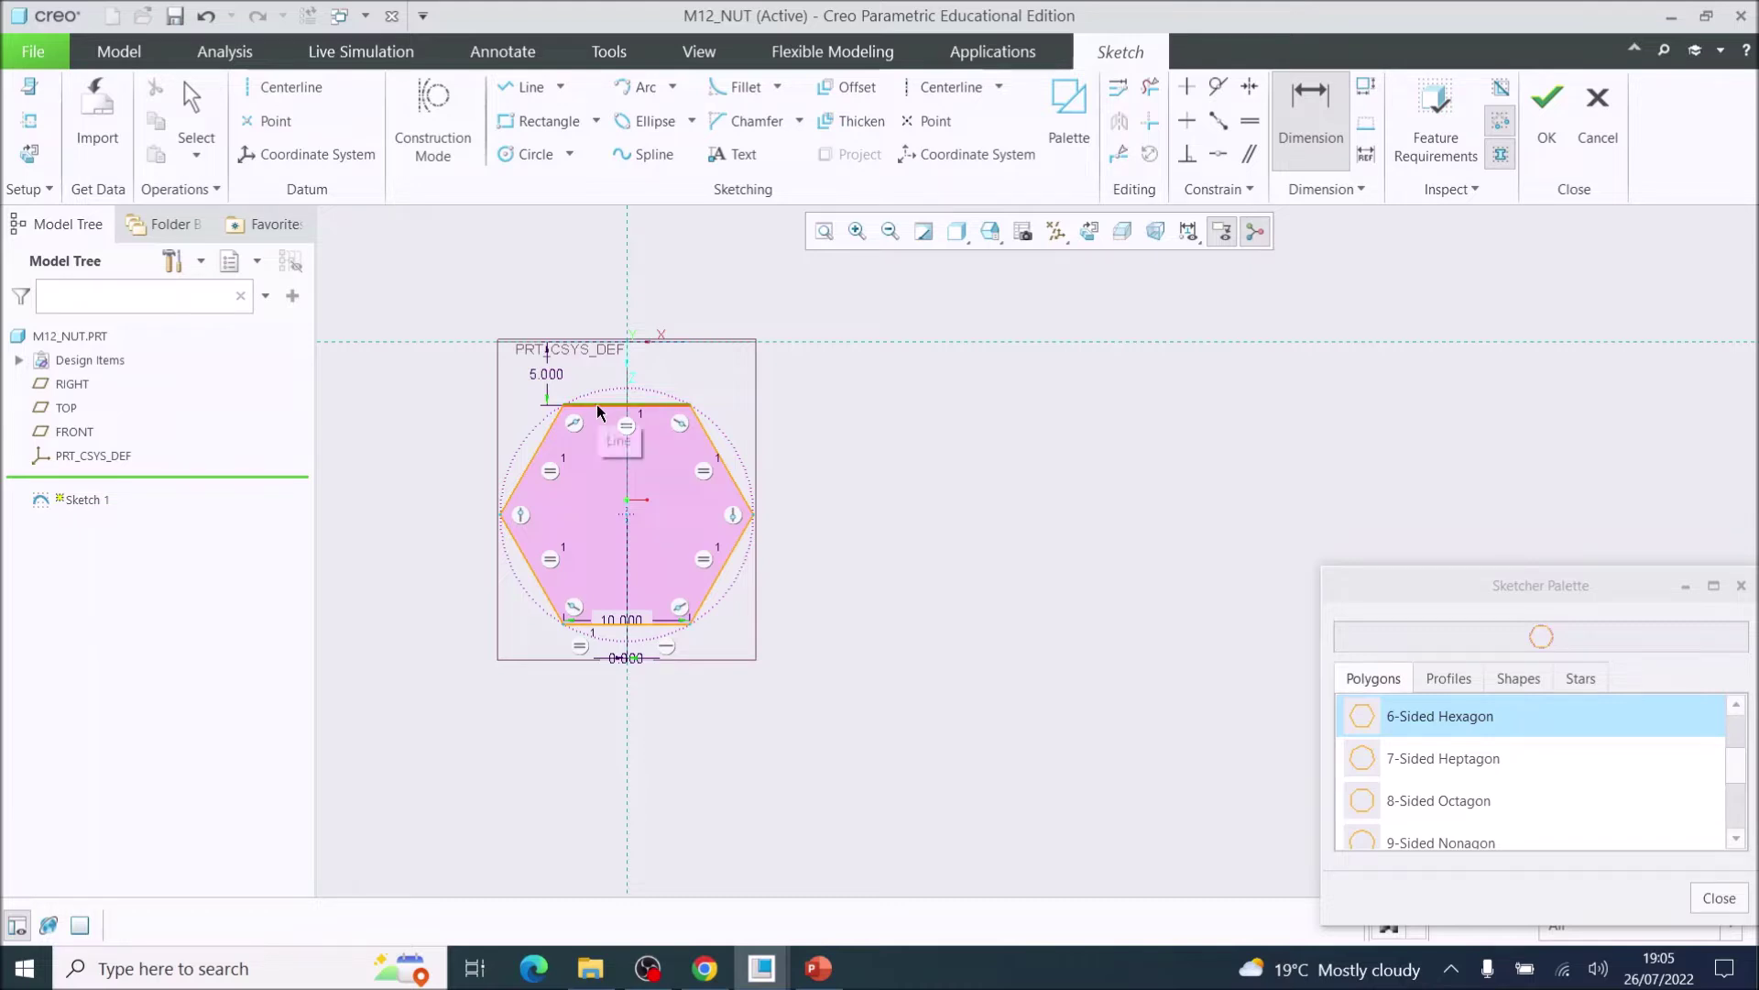
{"action": "left_click", "coordinate": [578, 625]}
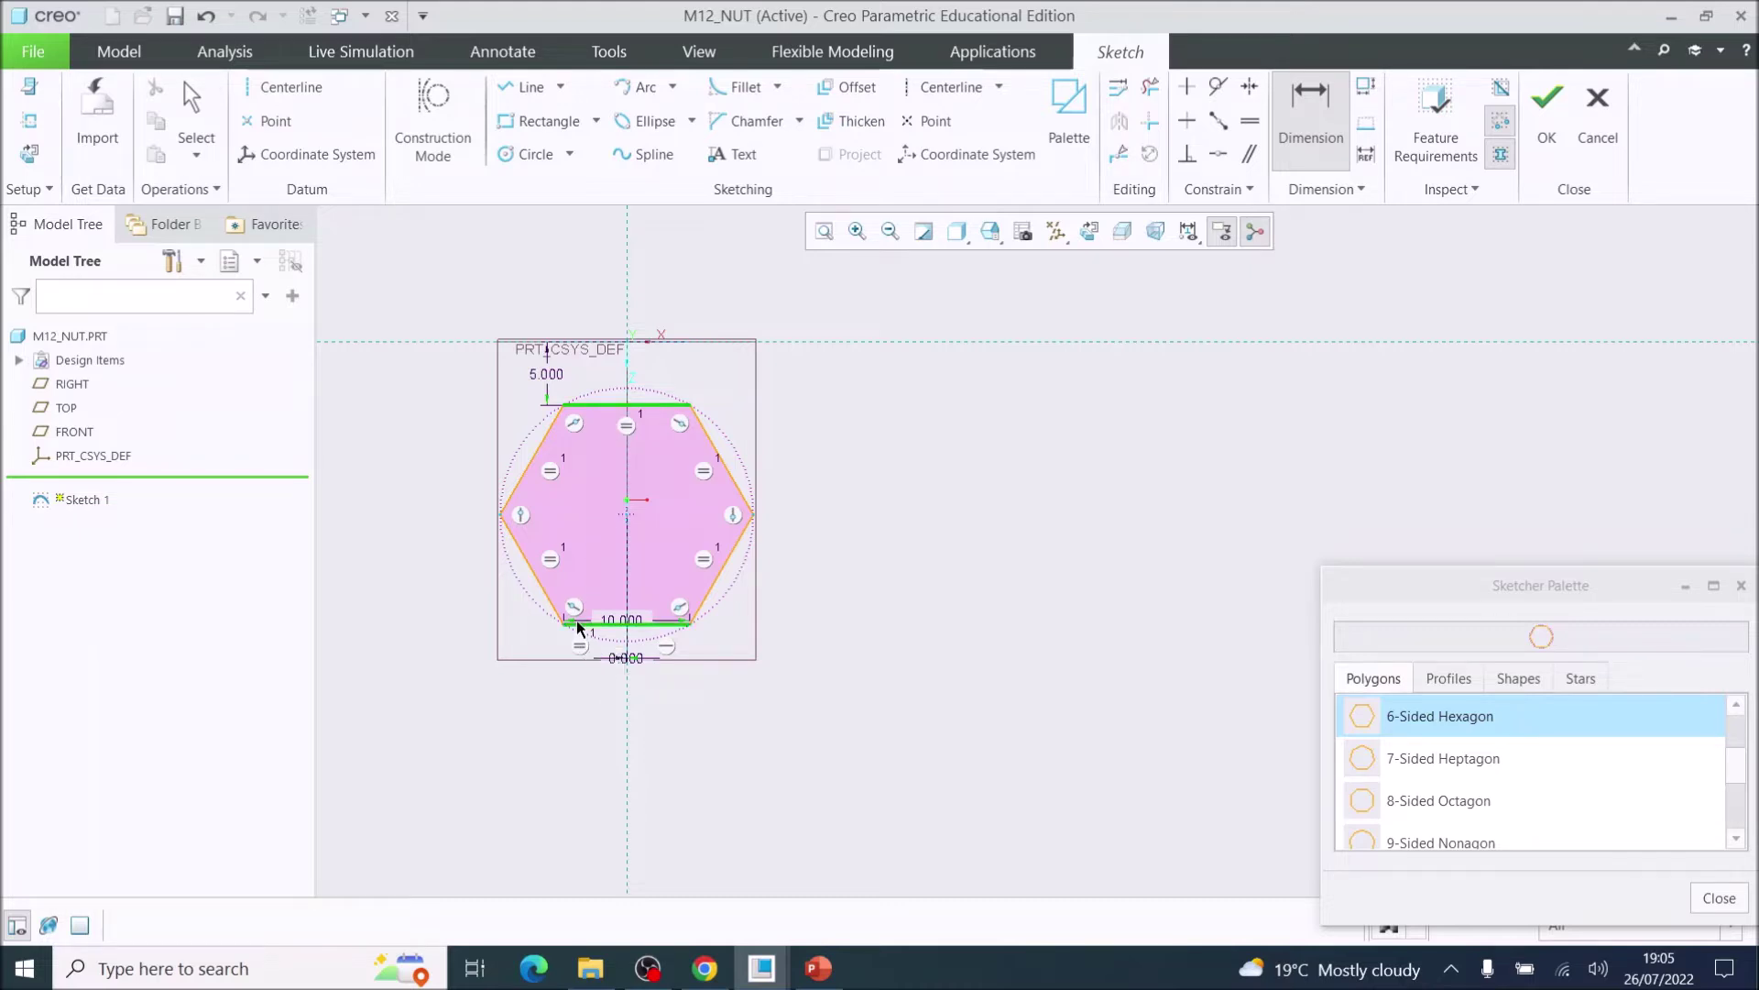
{"action": "middle_click", "coordinate": [409, 524]}
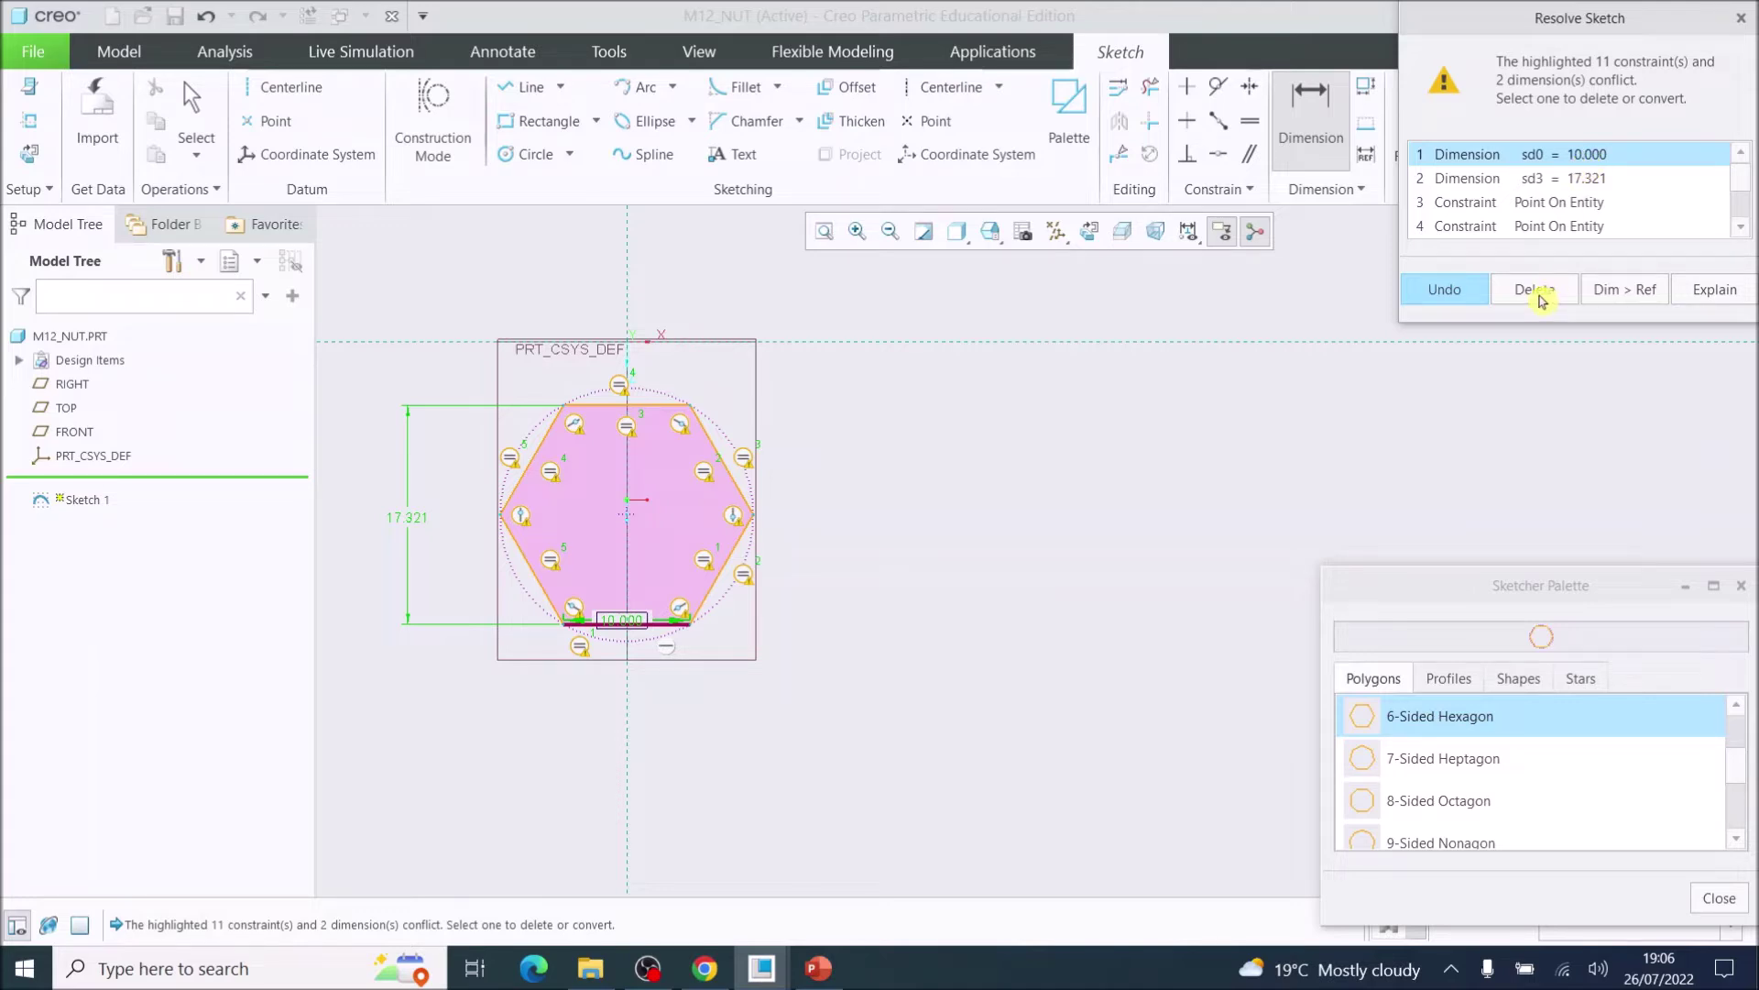
Step: Delete the conflicting 10.000 side dimension and make the hexagon 19 across flats
{"action": "left_click", "coordinate": [1540, 291]}
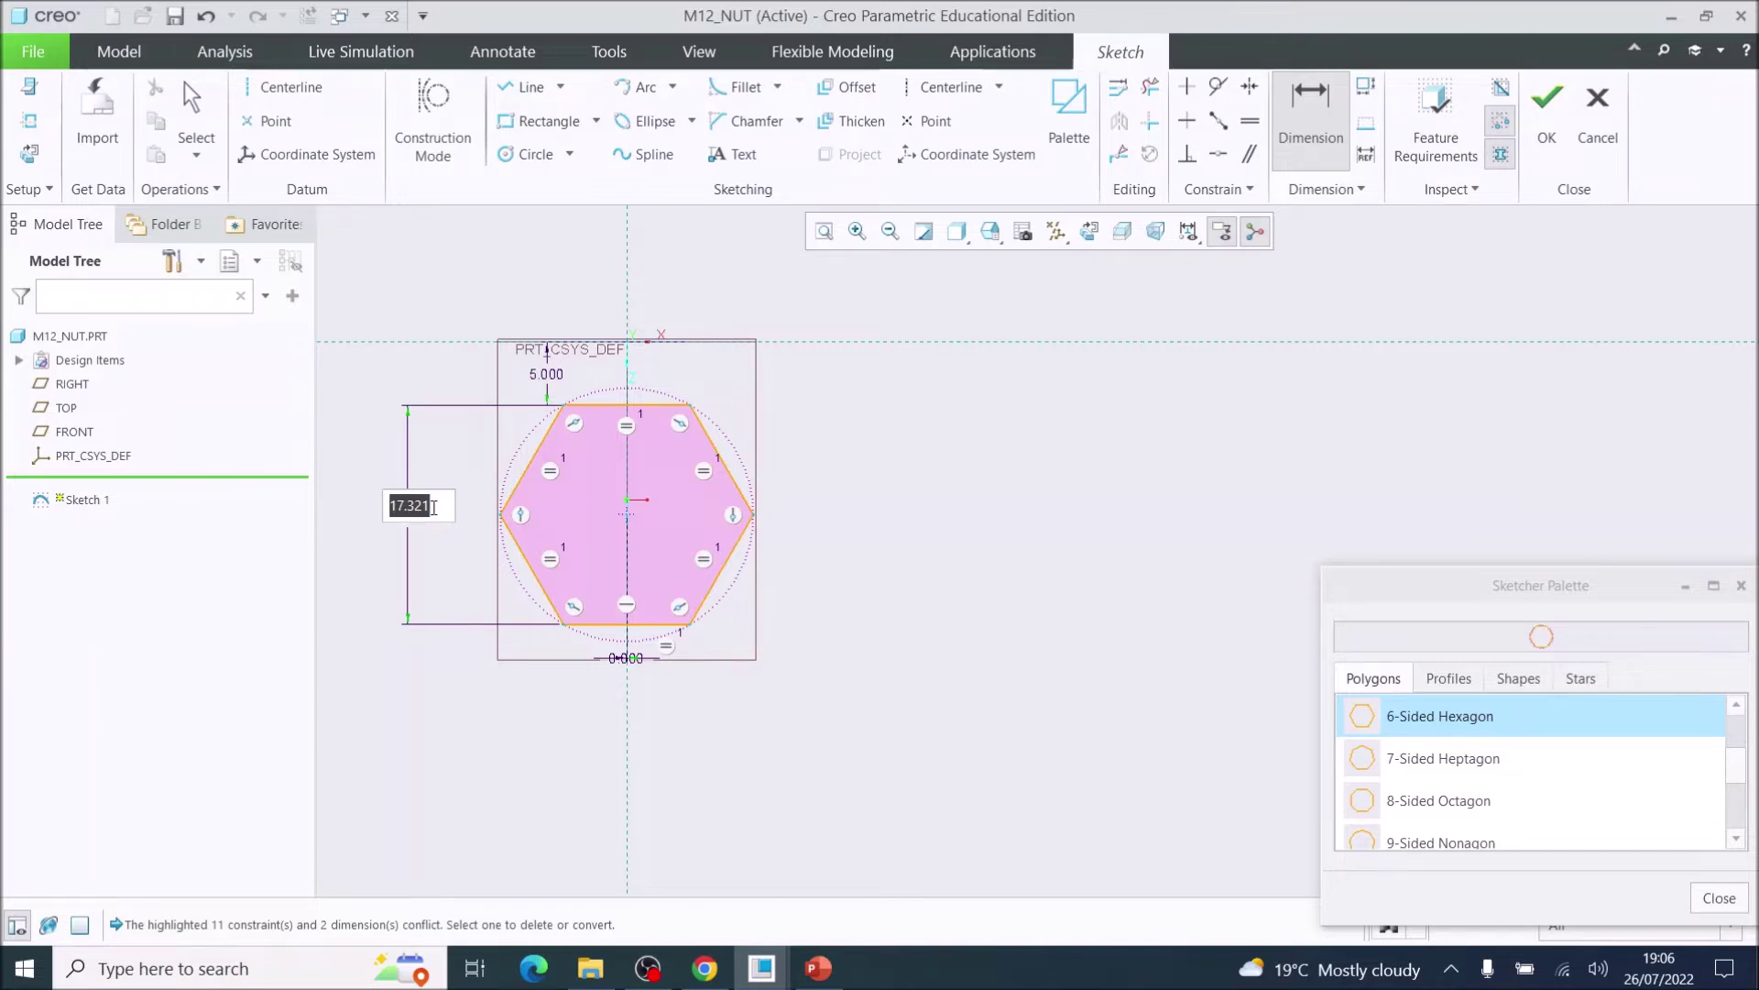
{"action": "type", "text": "19"}
{"action": "key", "text": "Return"}
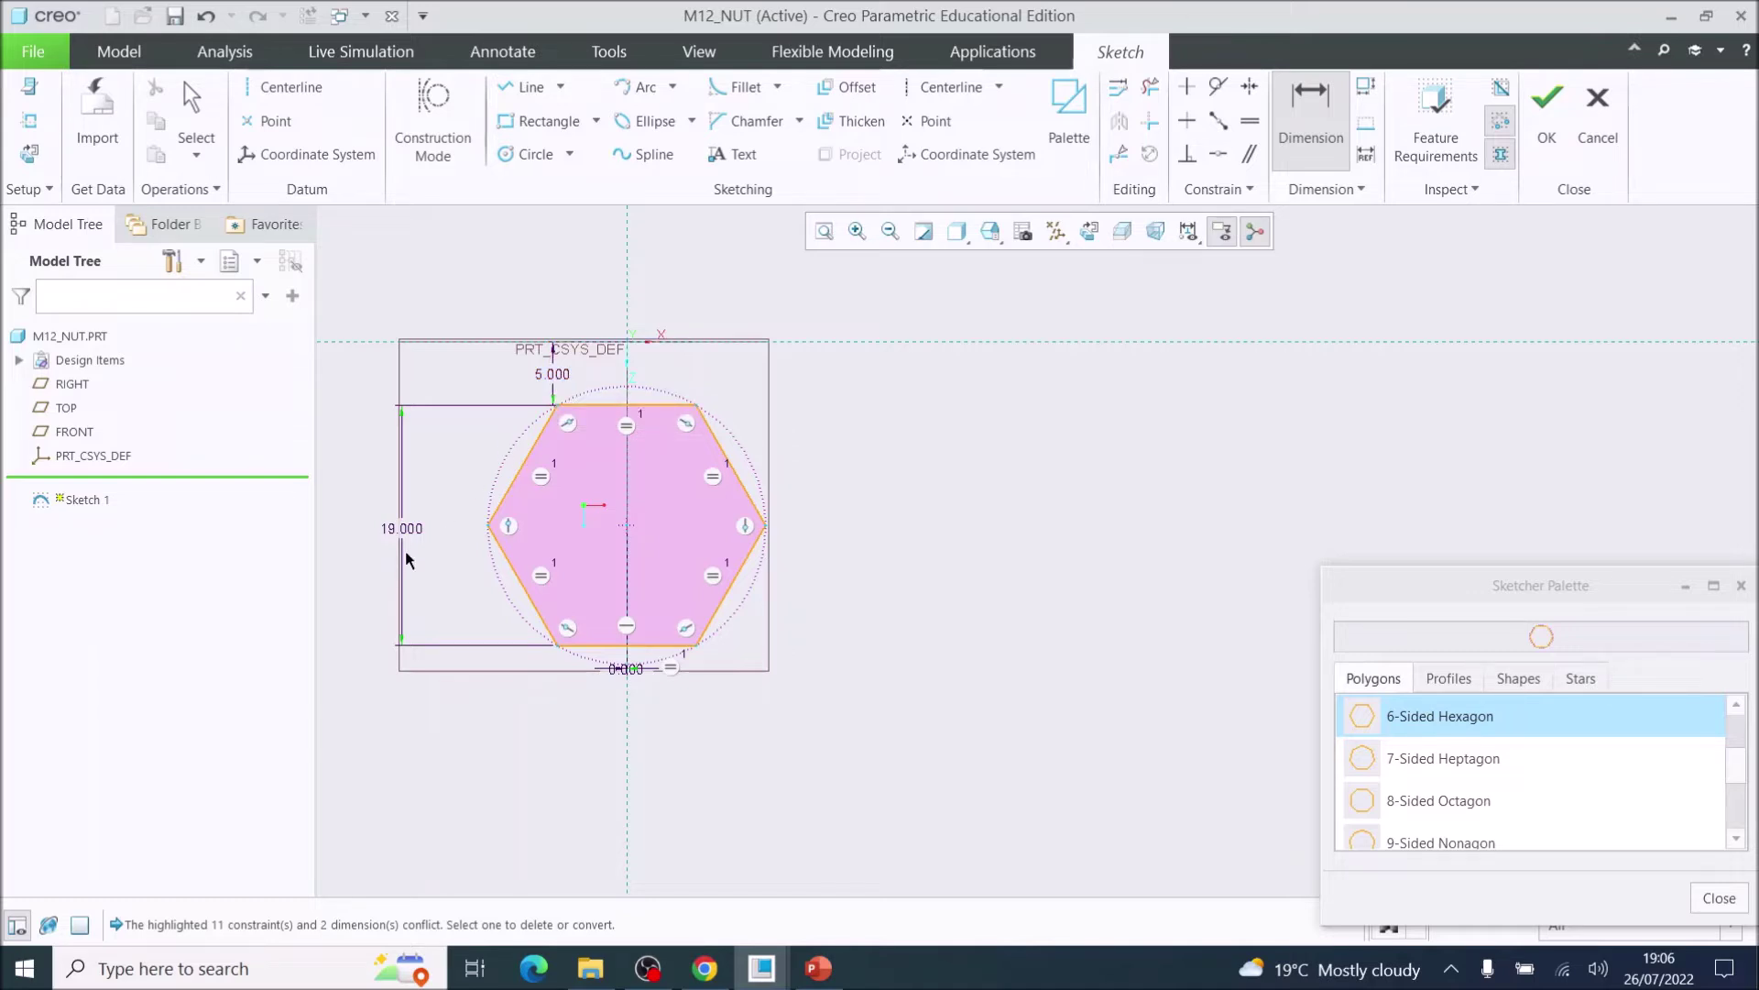
Step: Change the top-edge offset to -9.5 to centre the hexagon on the origin
{"action": "double_click", "coordinate": [554, 376]}
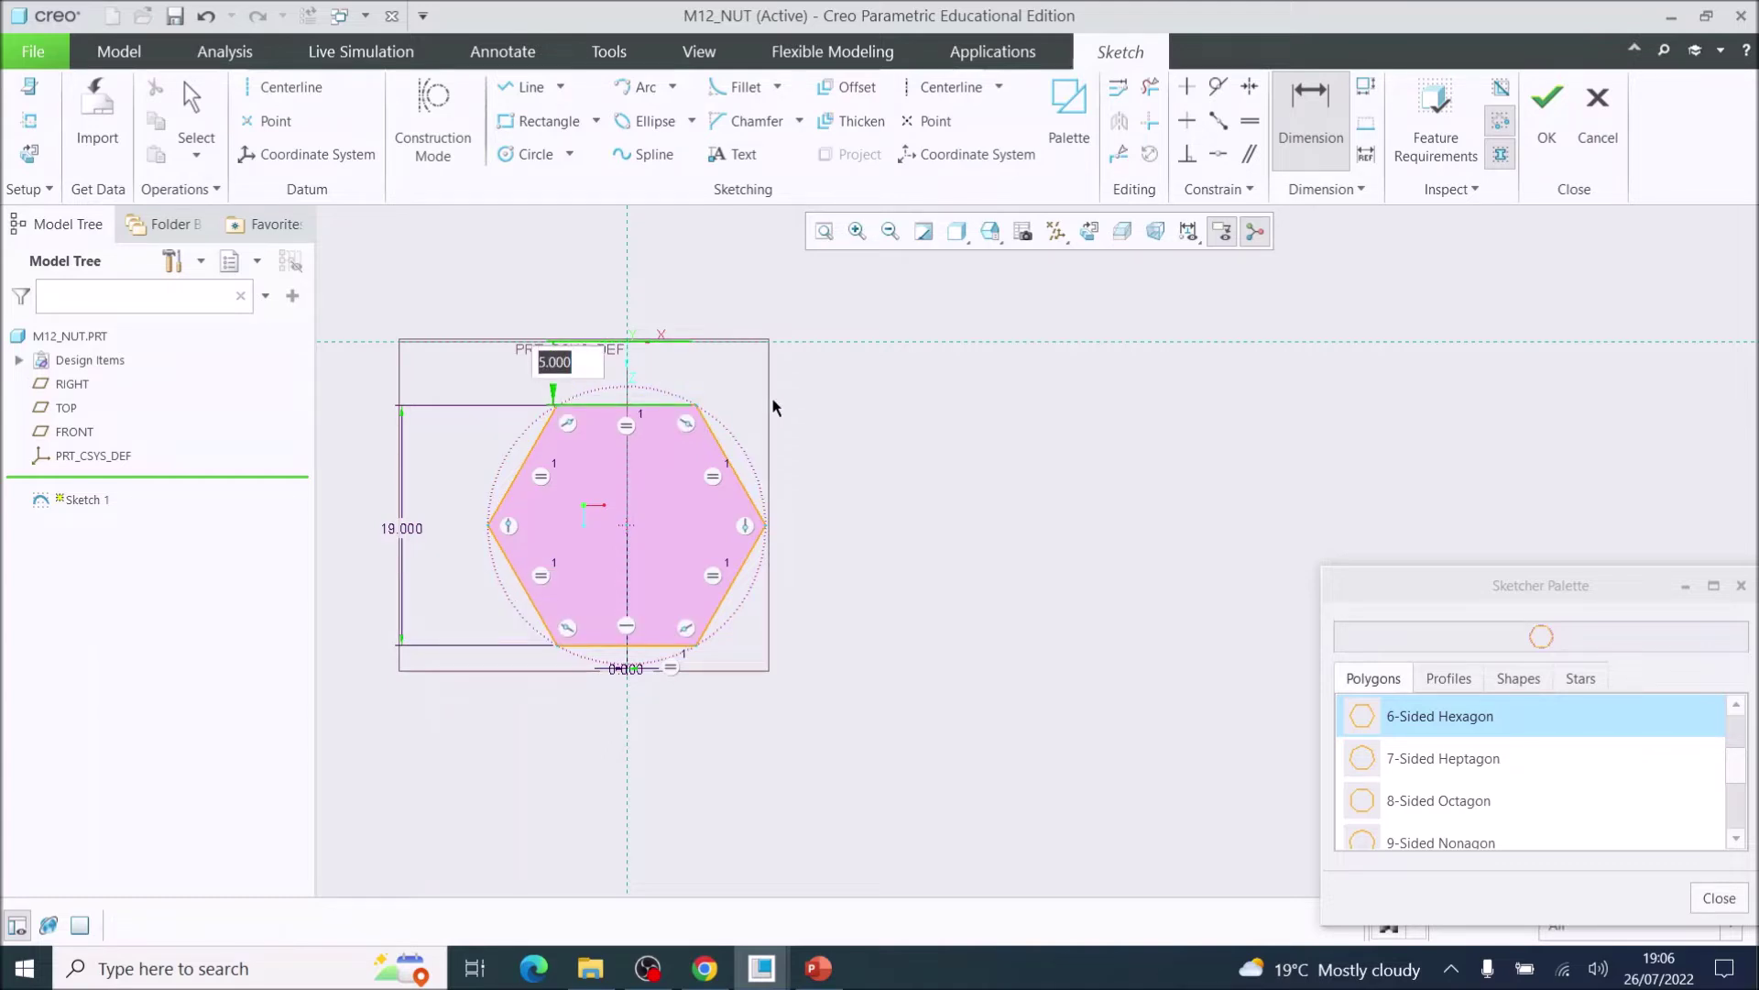
{"action": "type", "text": "9.5"}
{"action": "key", "text": "Return"}
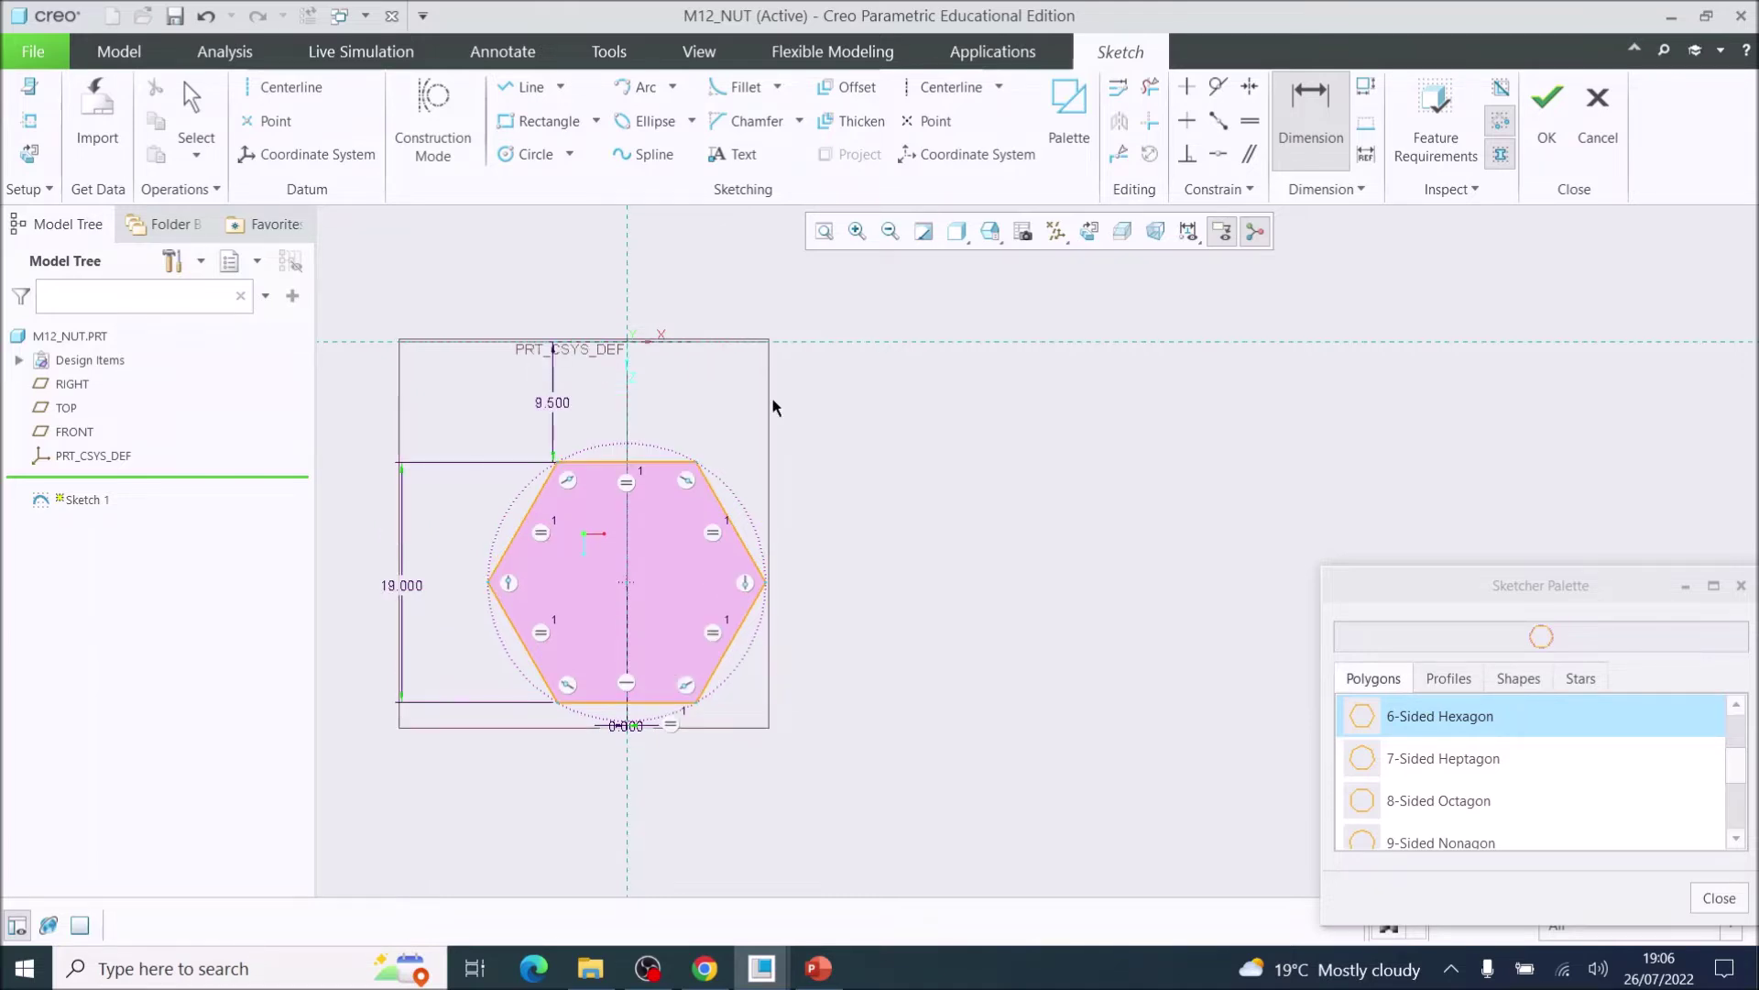
{"action": "double_click", "coordinate": [558, 409]}
{"action": "type", "text": "-"}
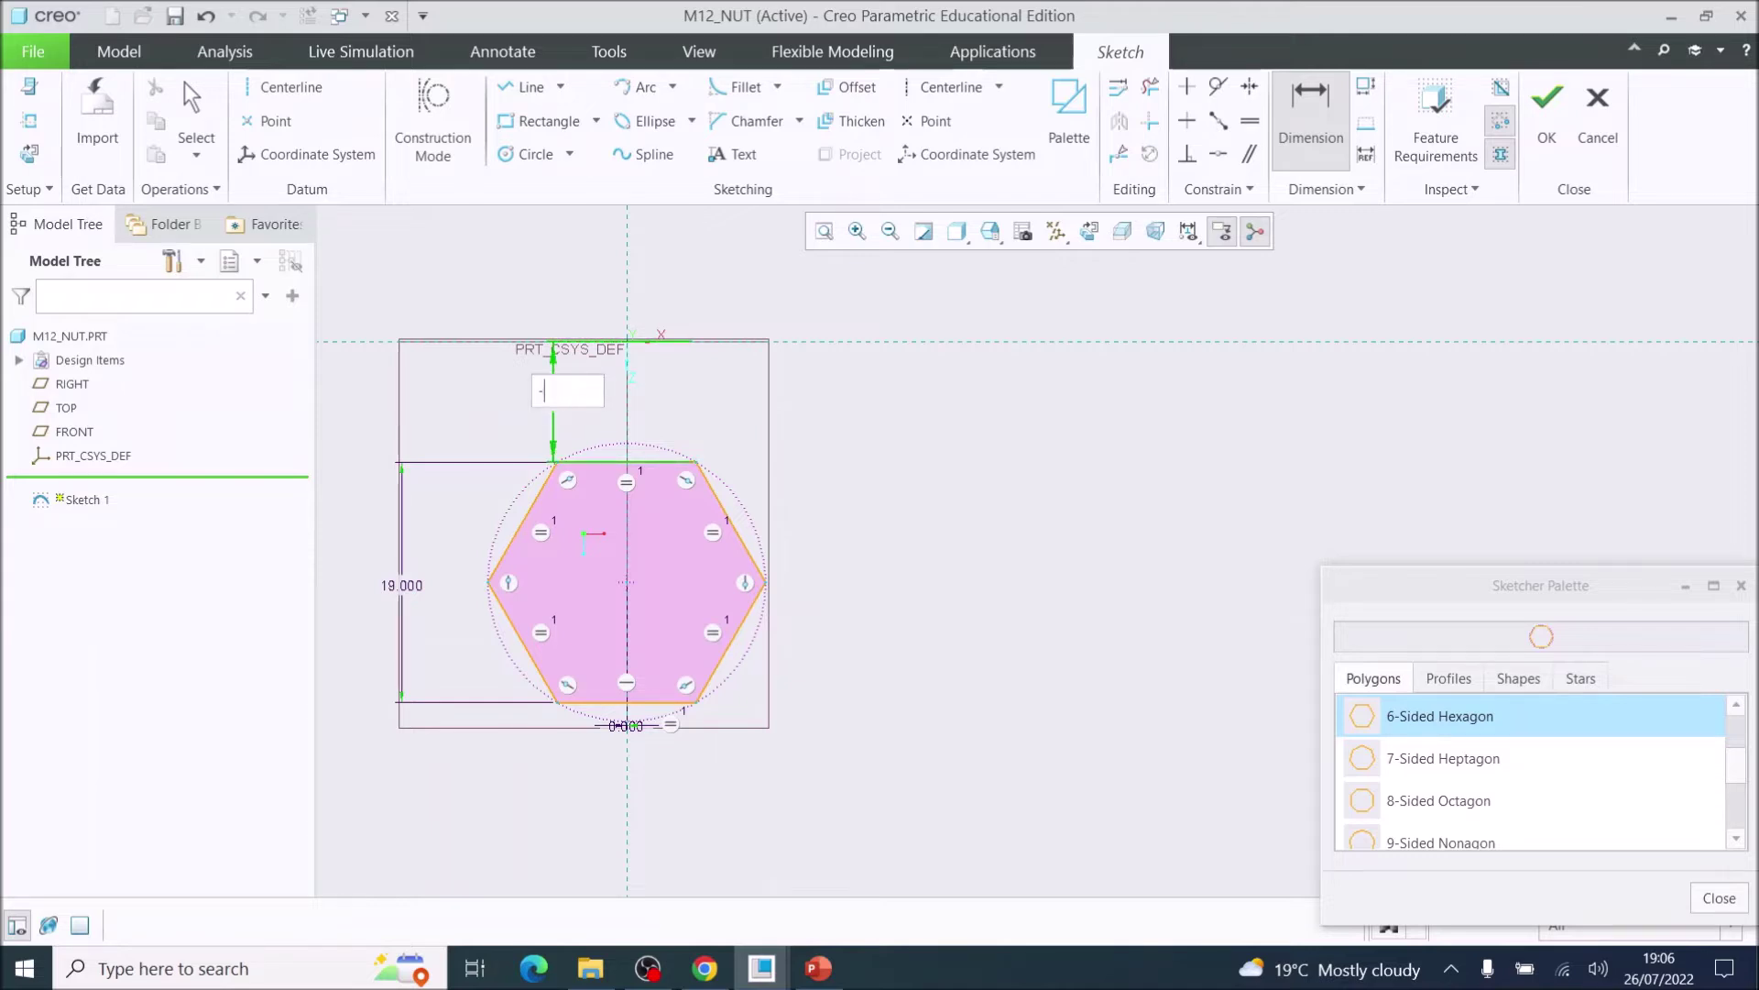
{"action": "type", "text": "9.5"}
{"action": "key", "text": "Return"}
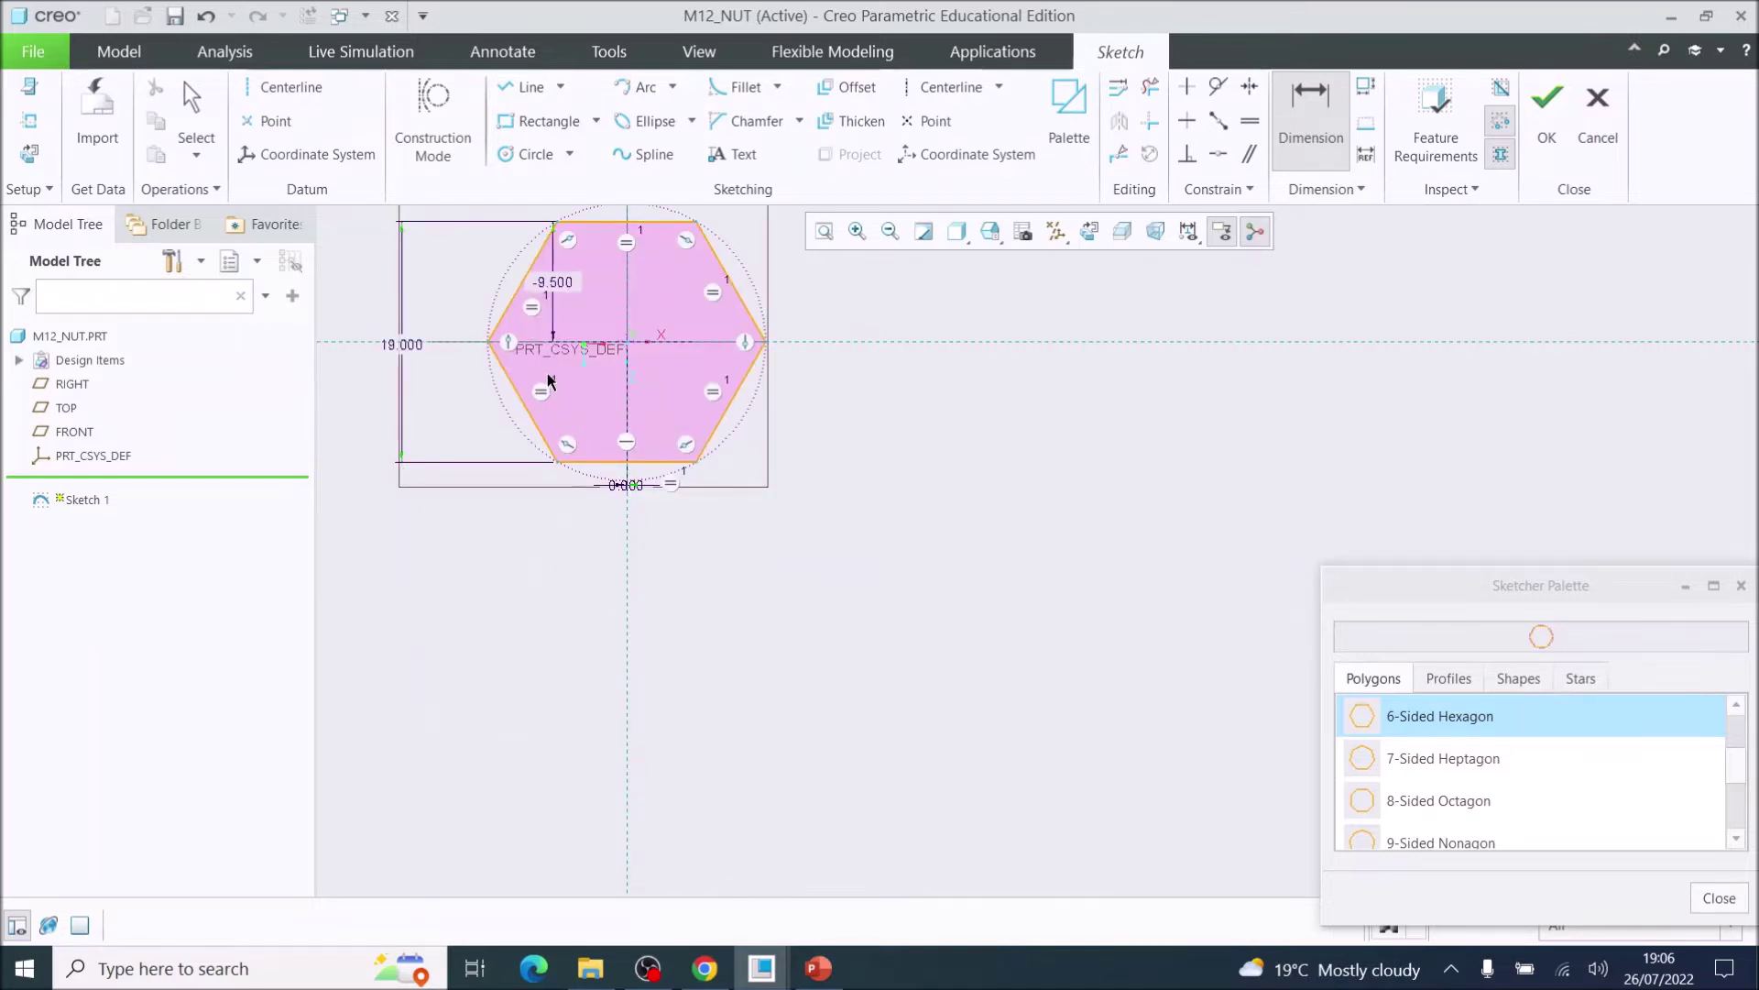
{"action": "scroll", "coordinate": [547, 376], "scroll_direction": "down", "scroll_amount": 2}
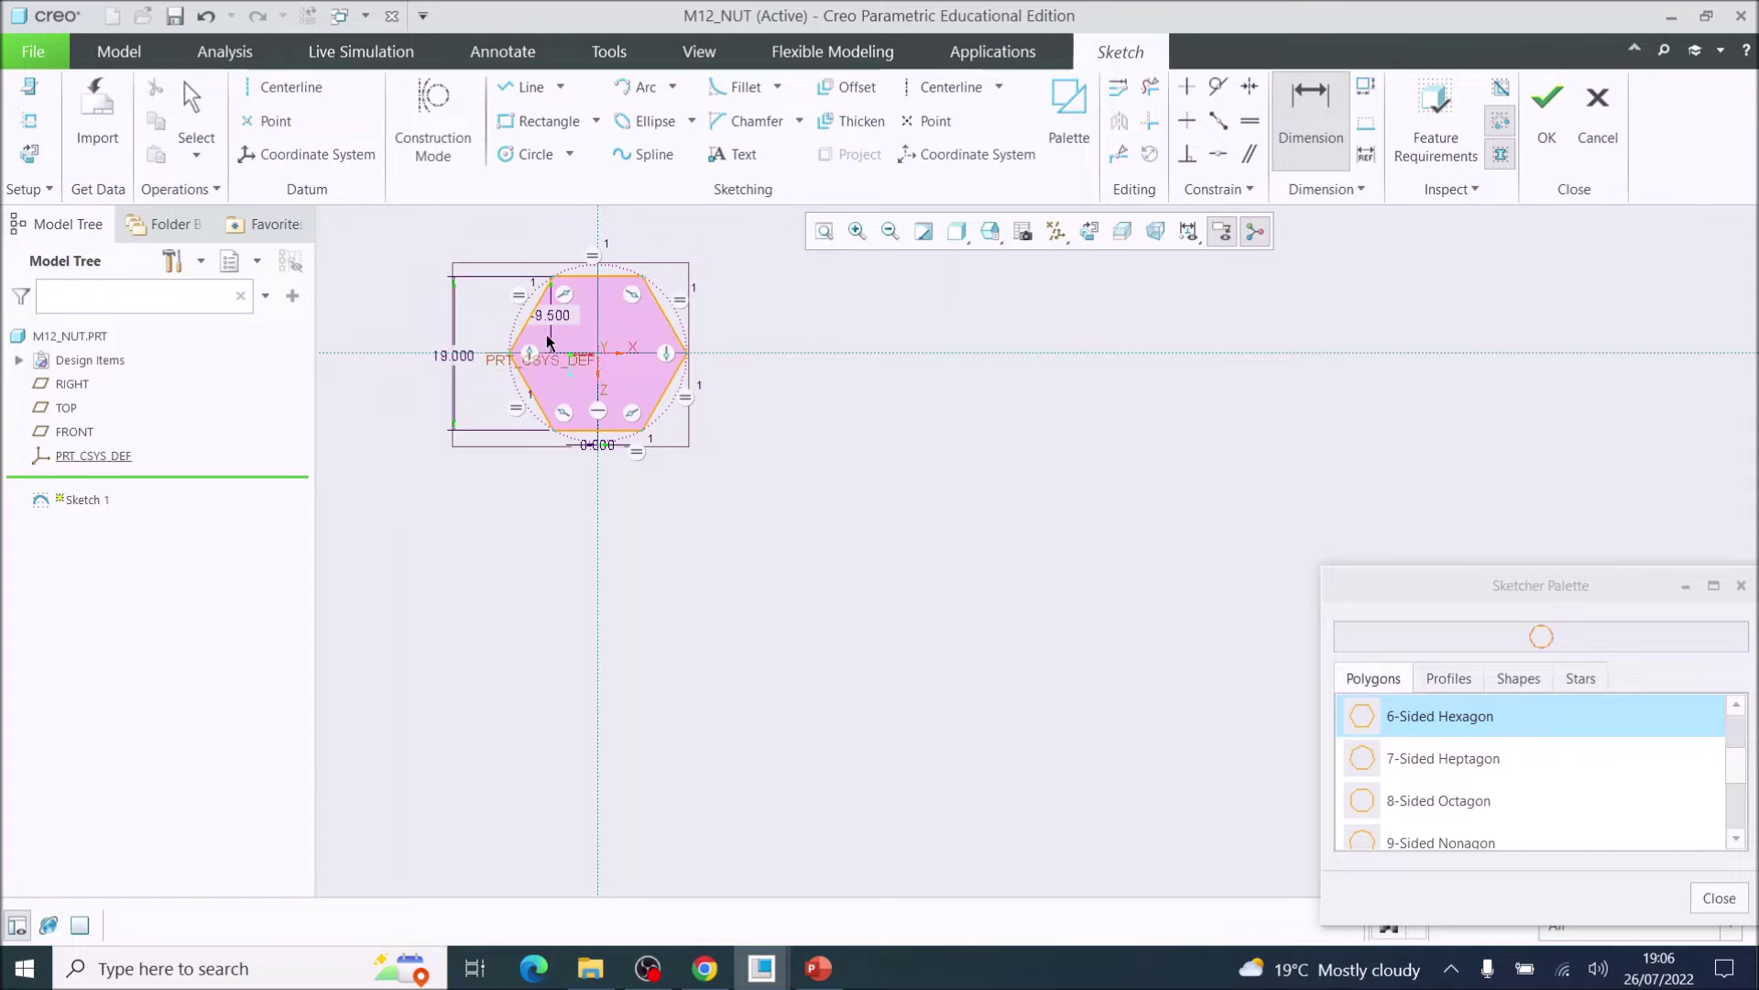
Step: Refit the sketch view and close the Sketcher Palette
{"action": "left_click", "coordinate": [824, 231]}
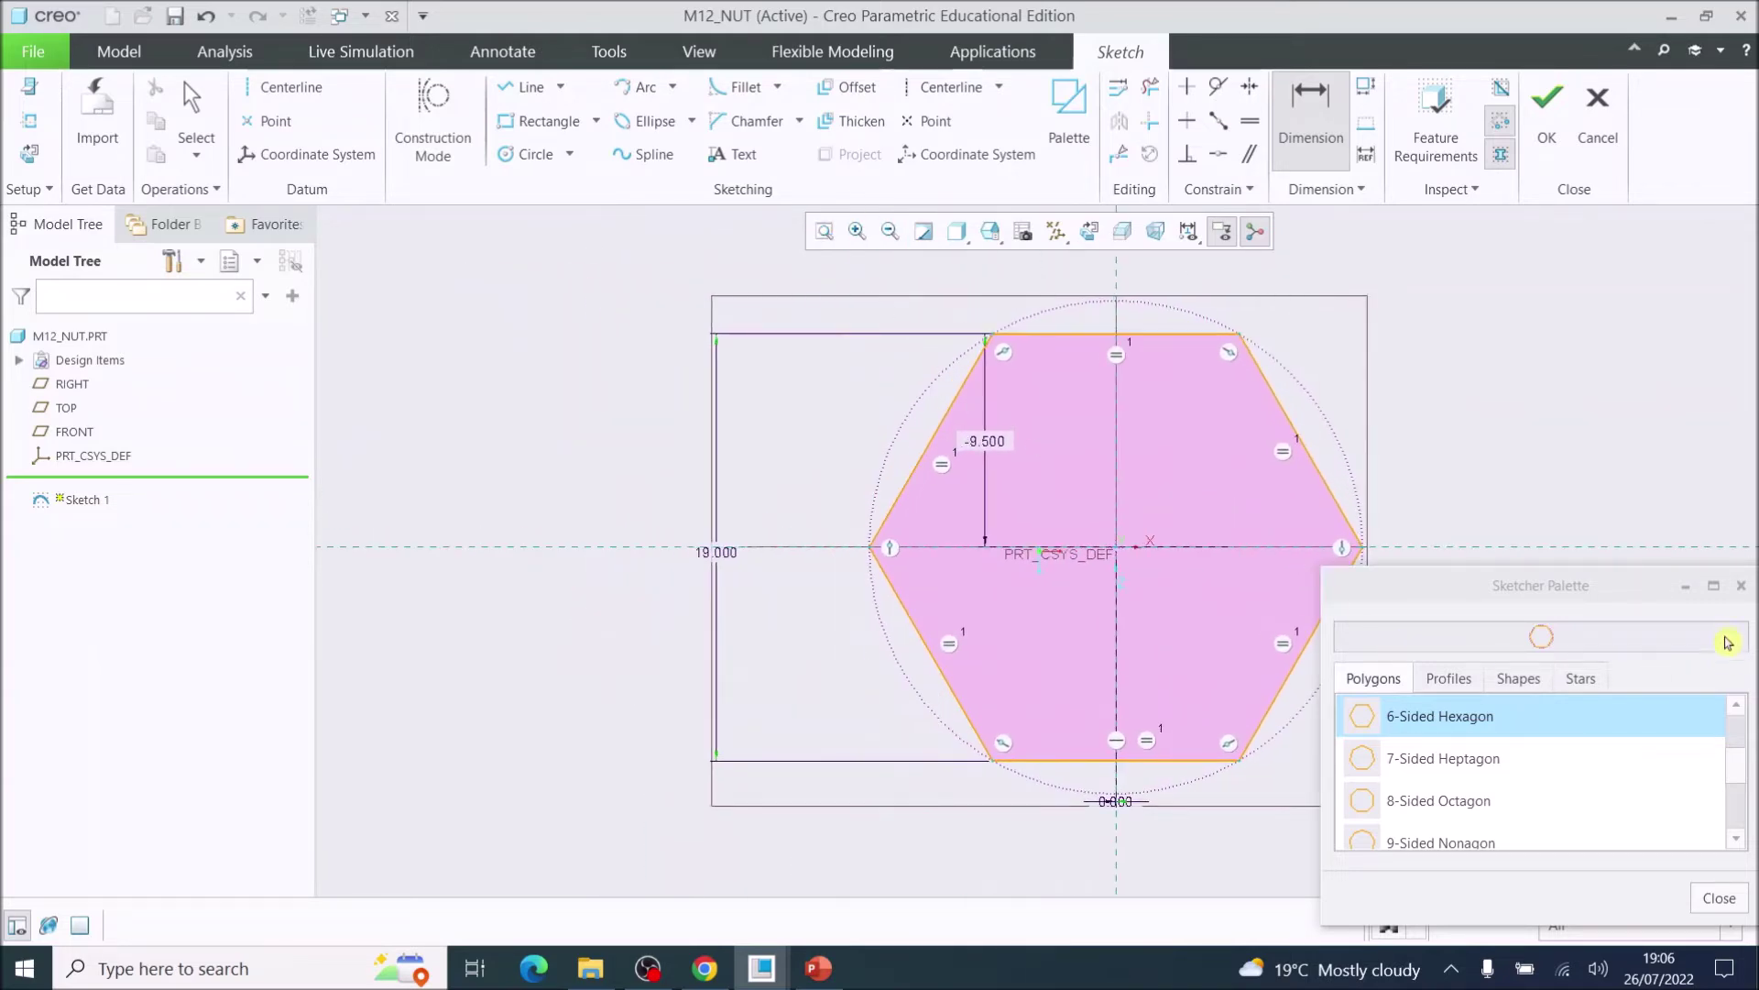
{"action": "left_click", "coordinate": [1742, 591]}
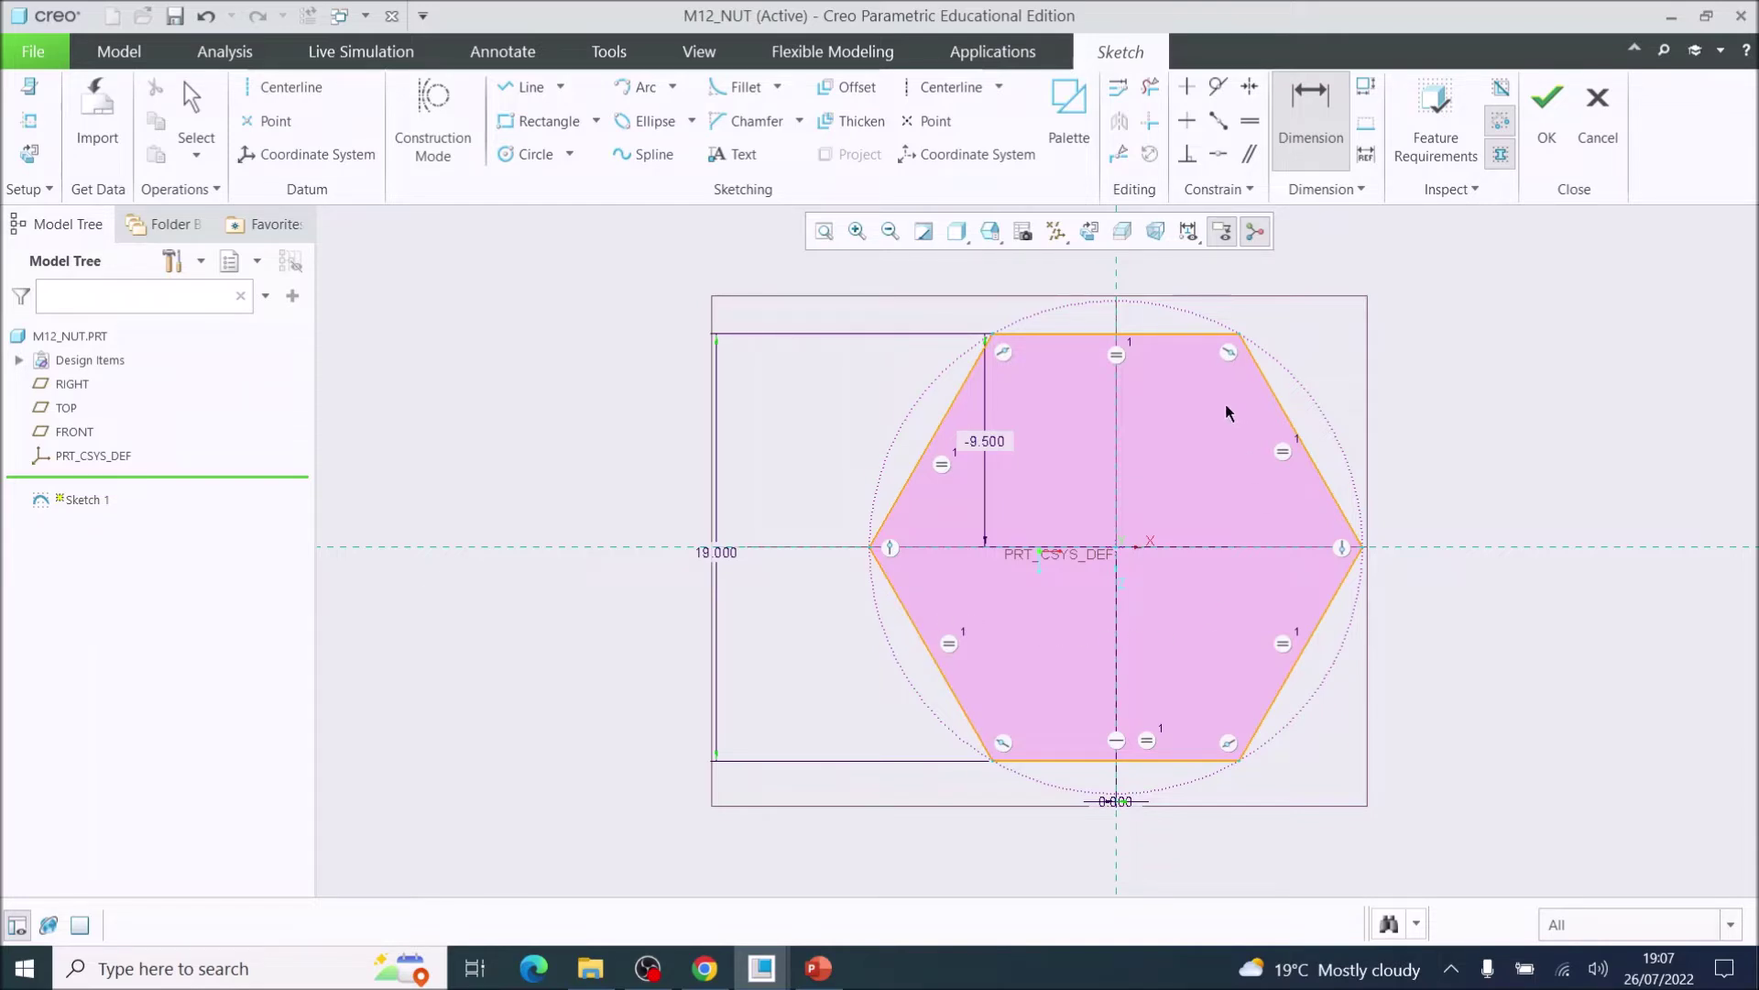
{"action": "left_click", "coordinate": [511, 163]}
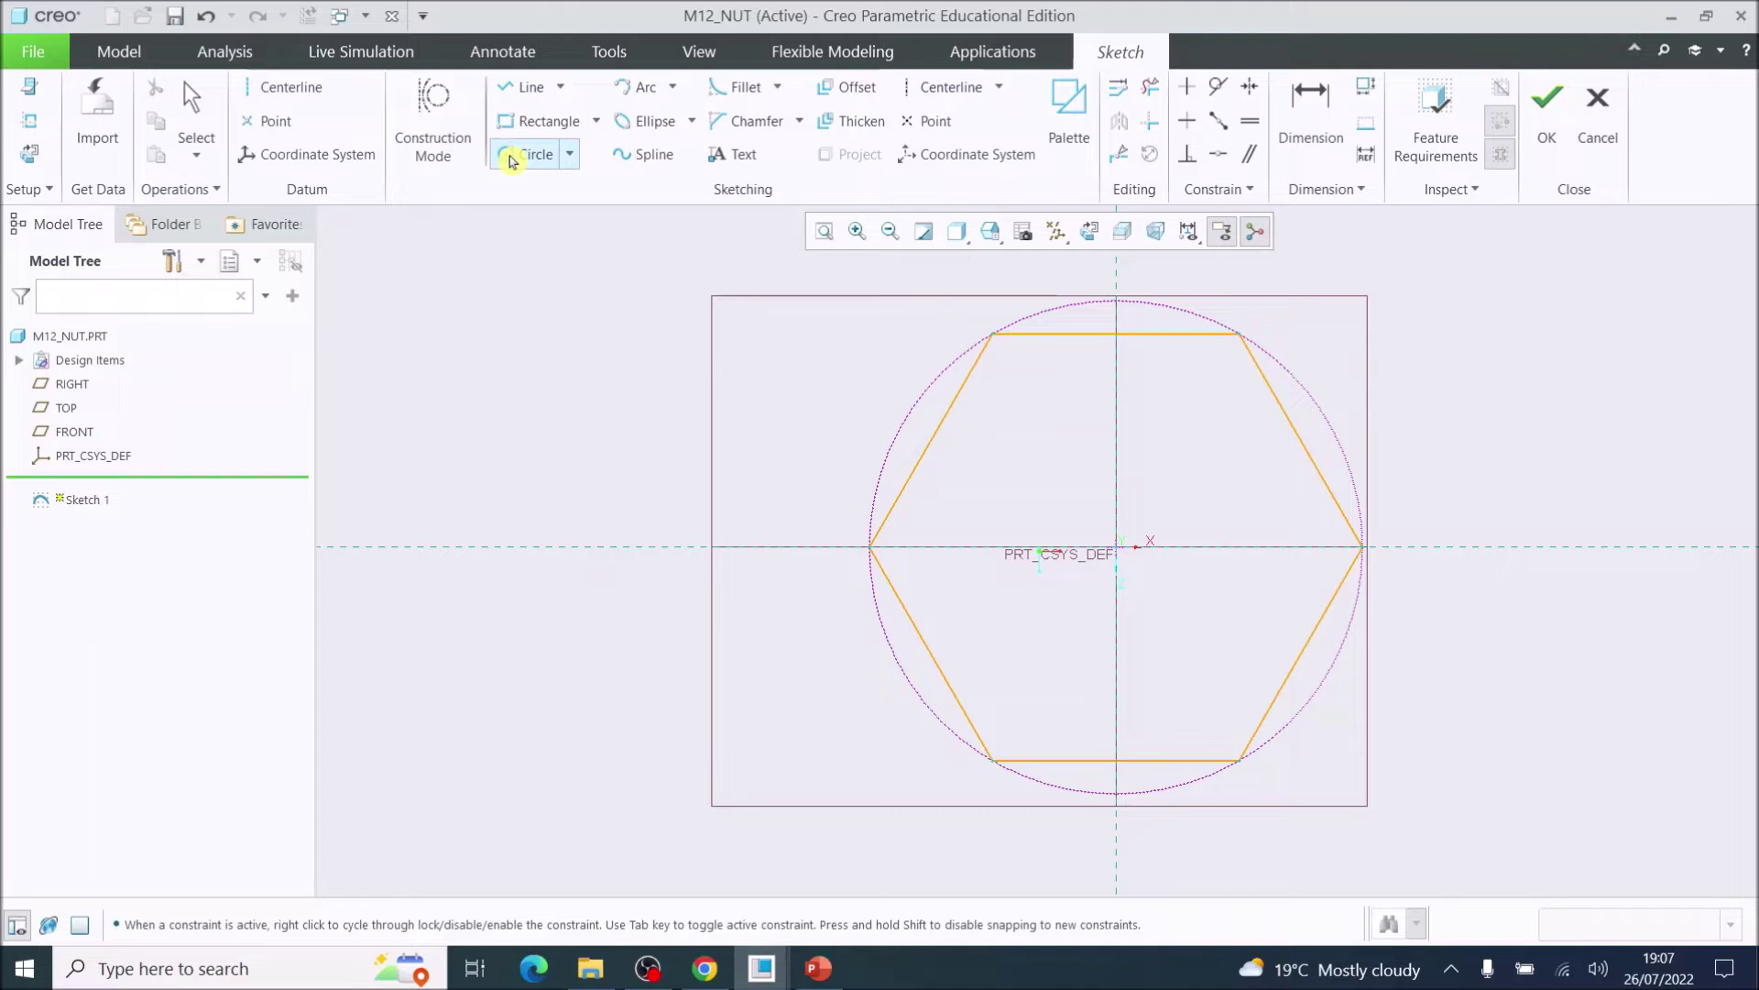
Step: Draw a Ø10 circle centred on the origin and finish Sketch 1
{"action": "left_click", "coordinate": [1116, 548]}
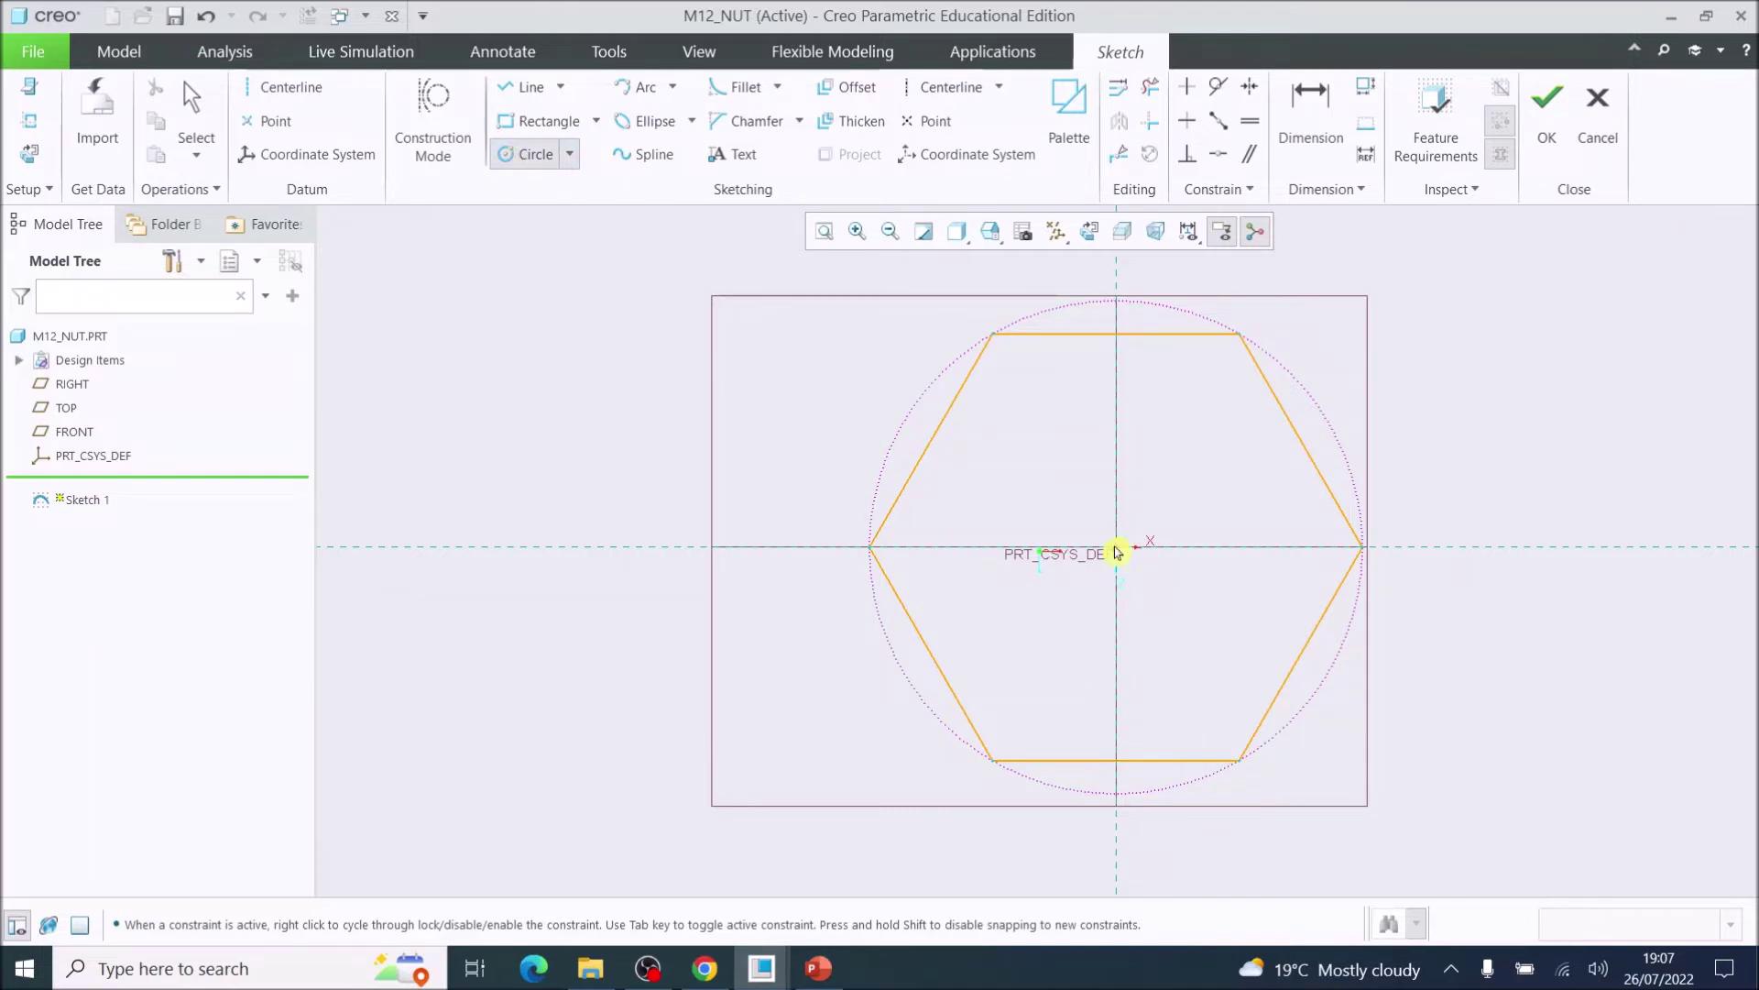
{"action": "left_click", "coordinate": [1215, 648]}
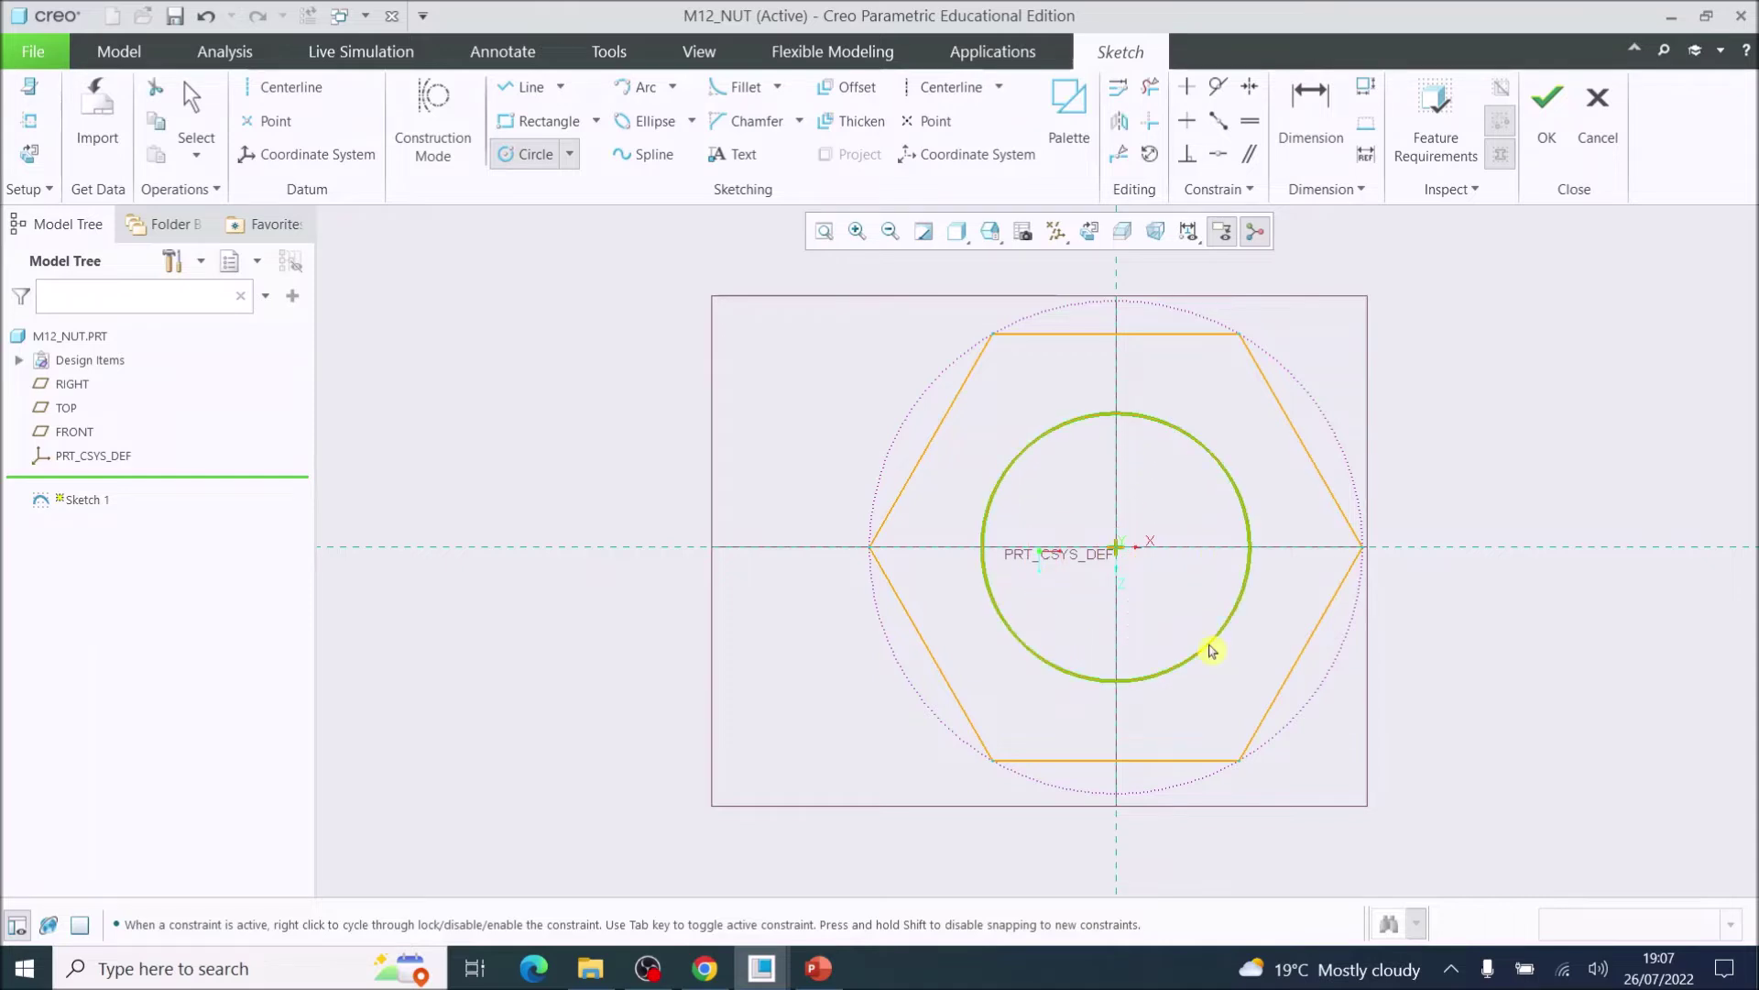
{"action": "left_click", "coordinate": [1313, 104]}
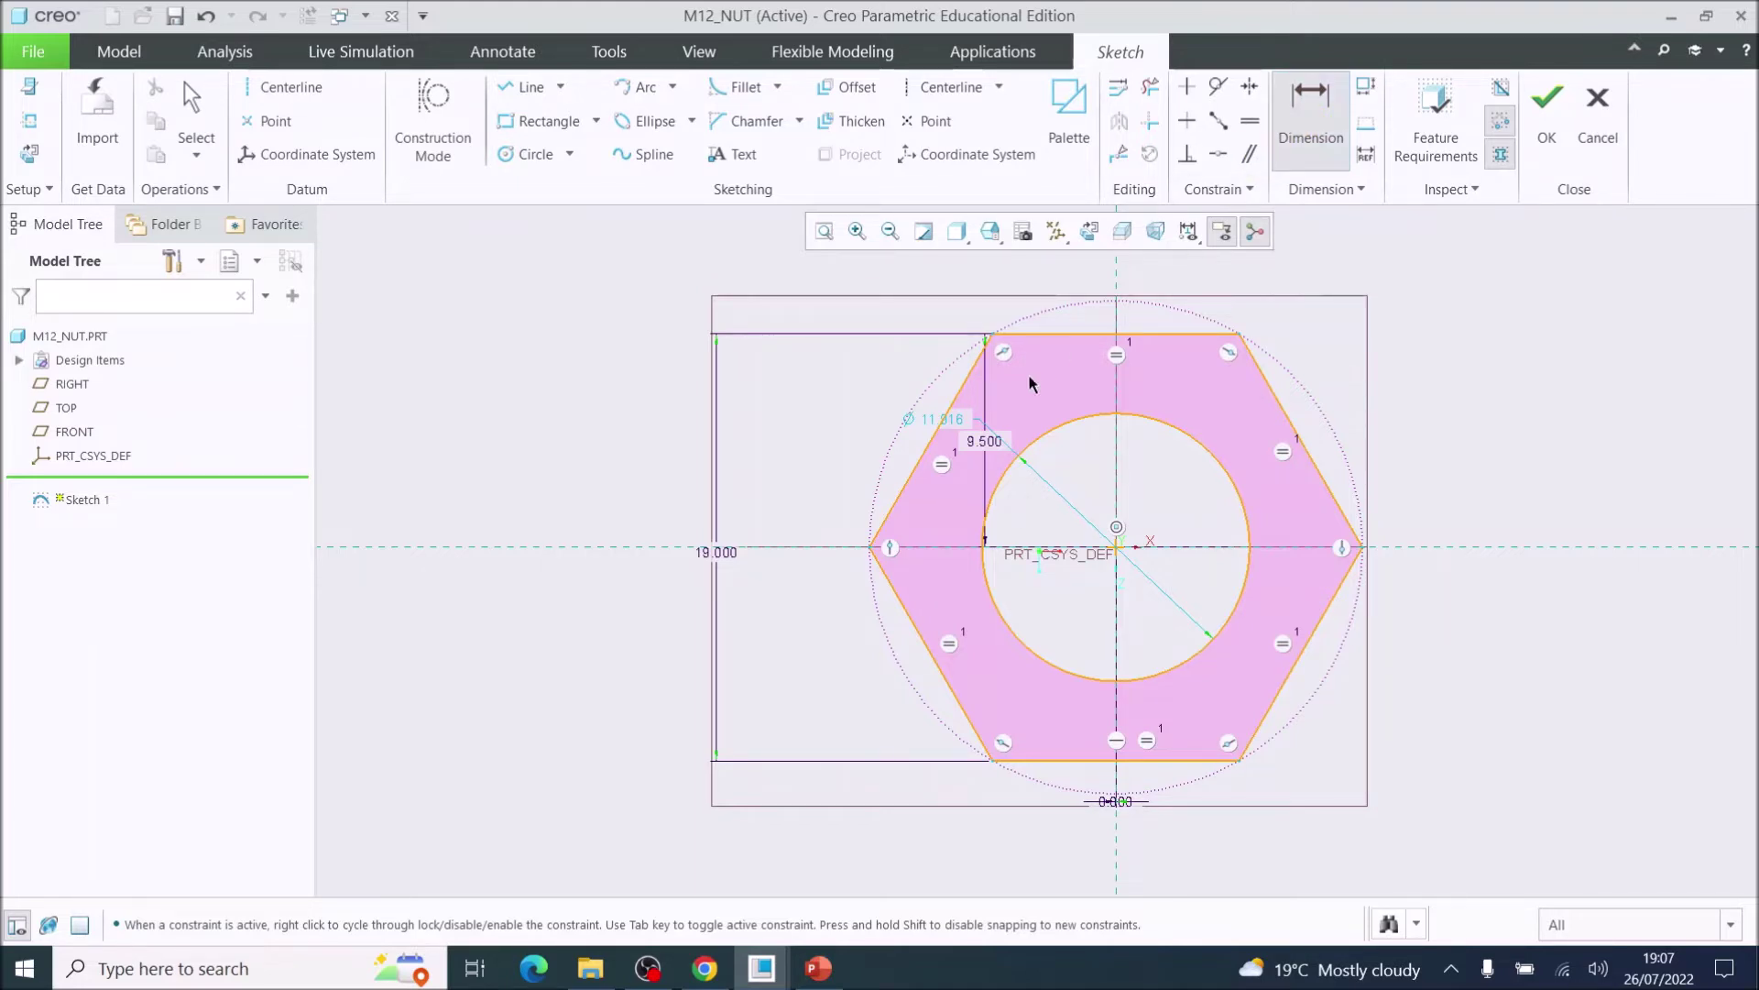
{"action": "double_click", "coordinate": [929, 421]}
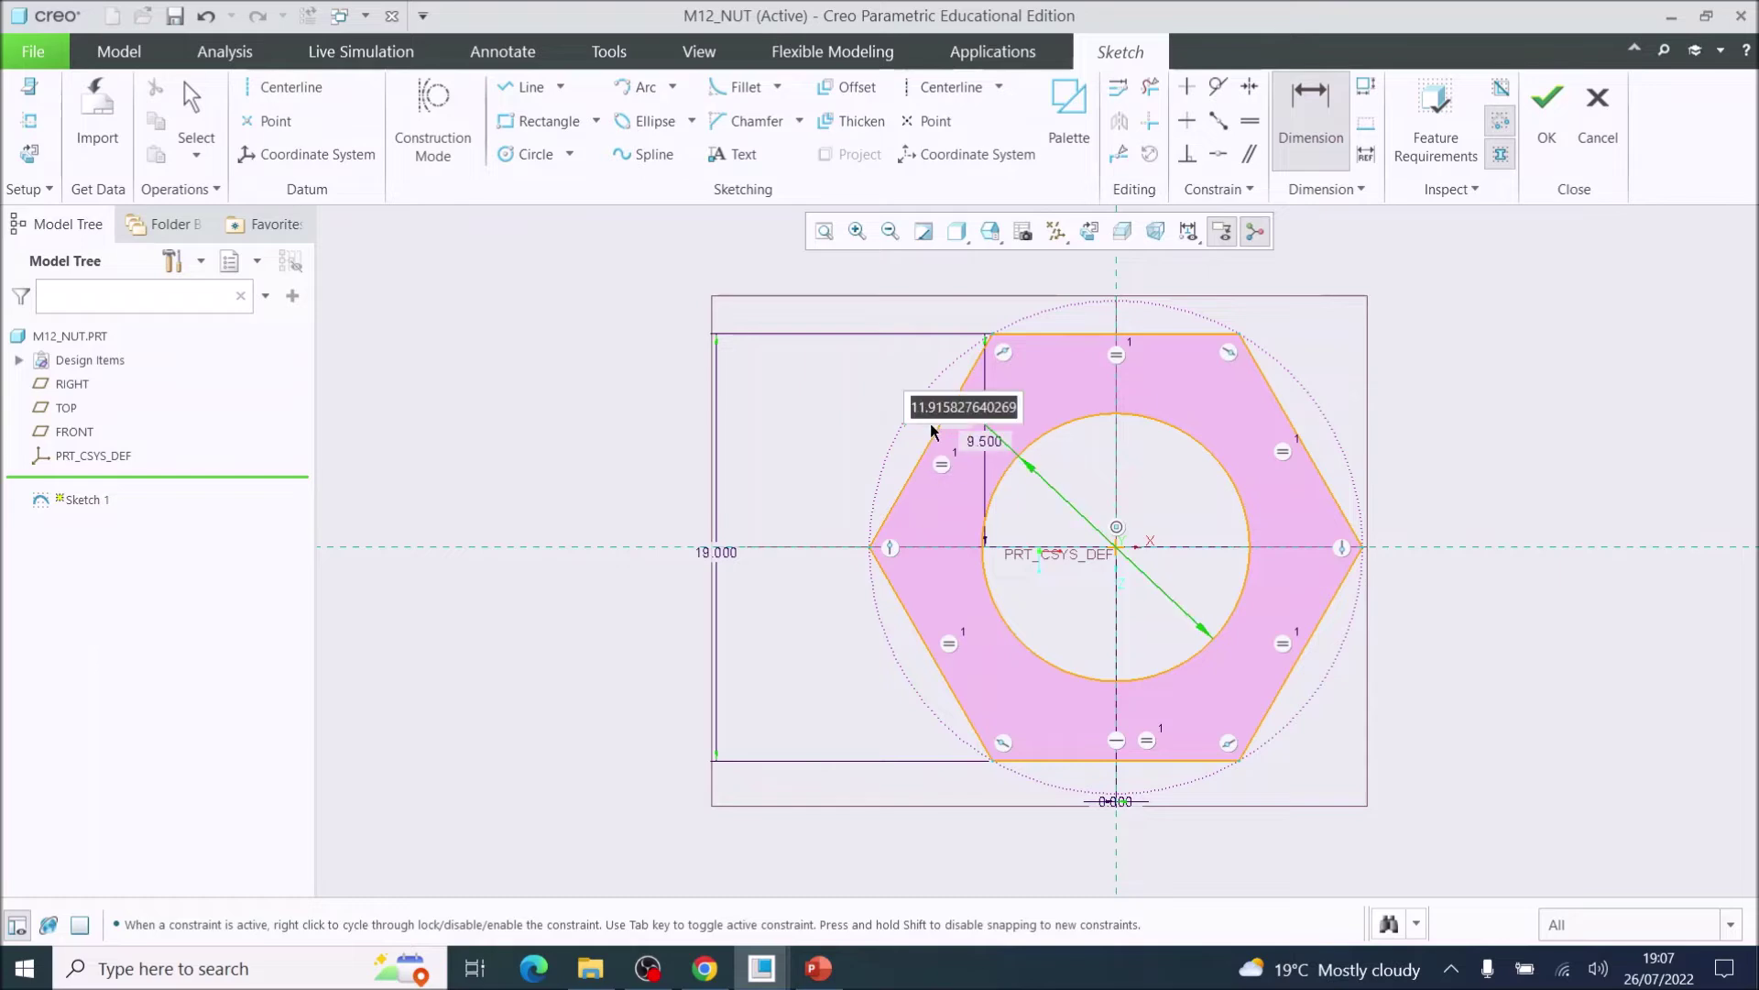
{"action": "type", "text": "1"}
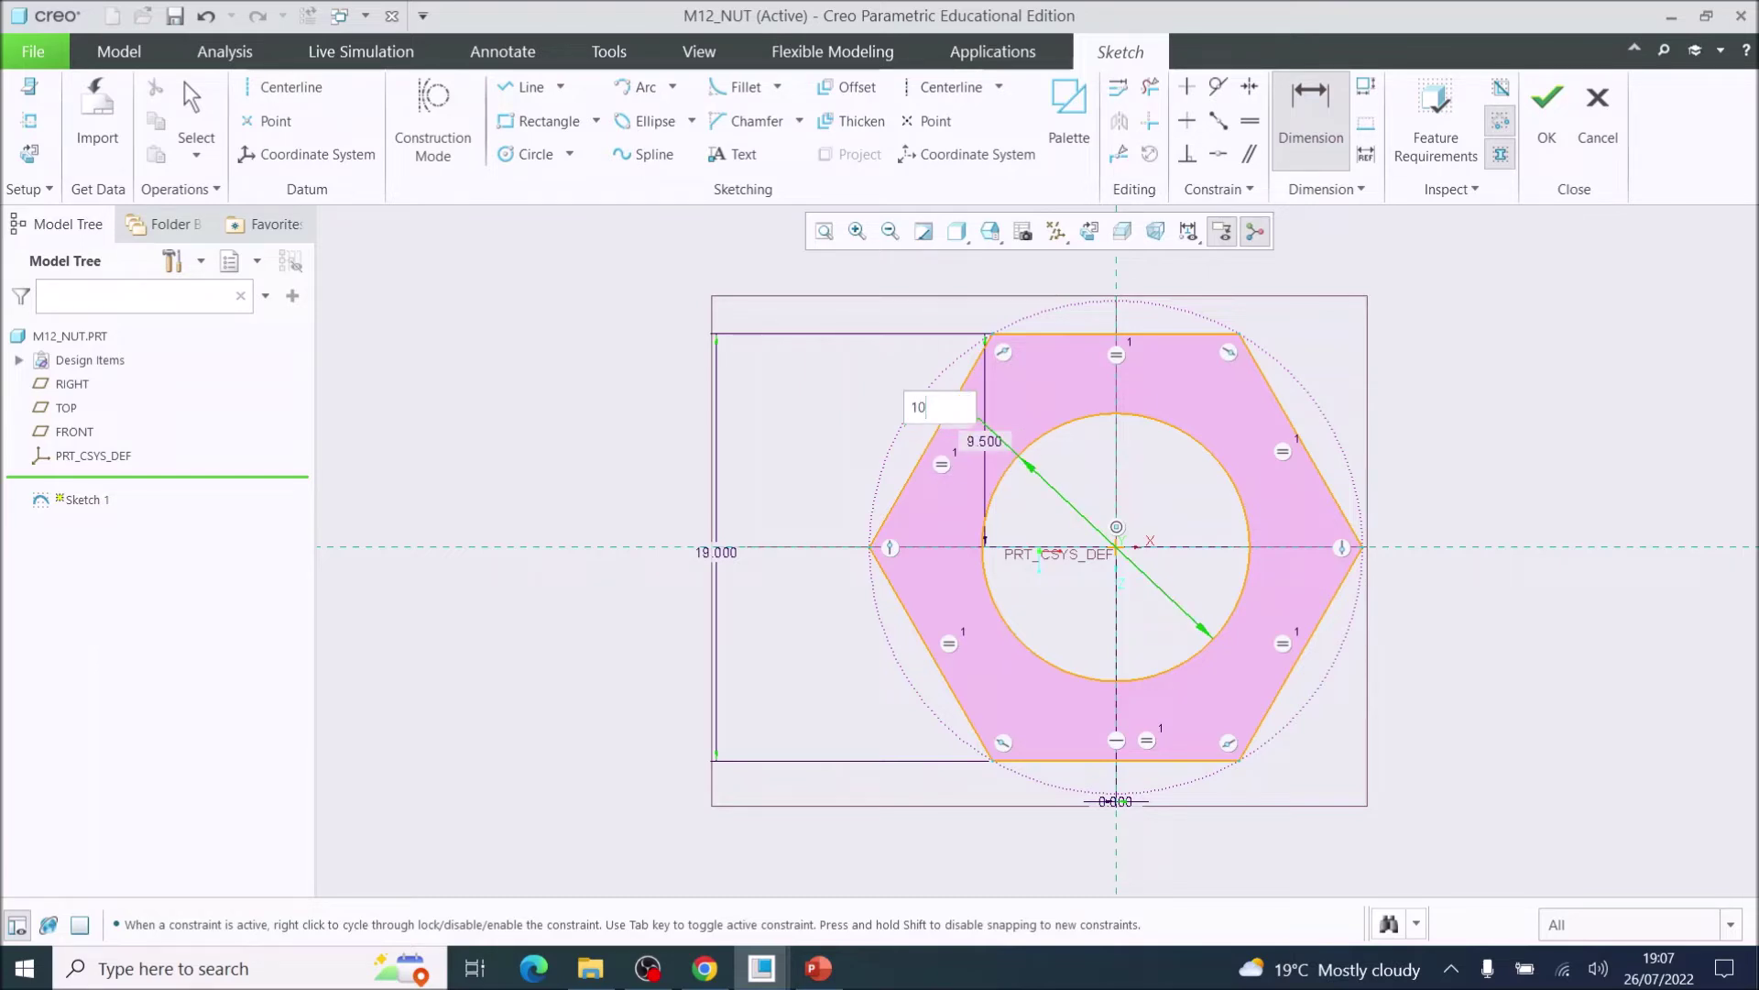
{"action": "type", "text": "0"}
{"action": "key", "text": "Return"}
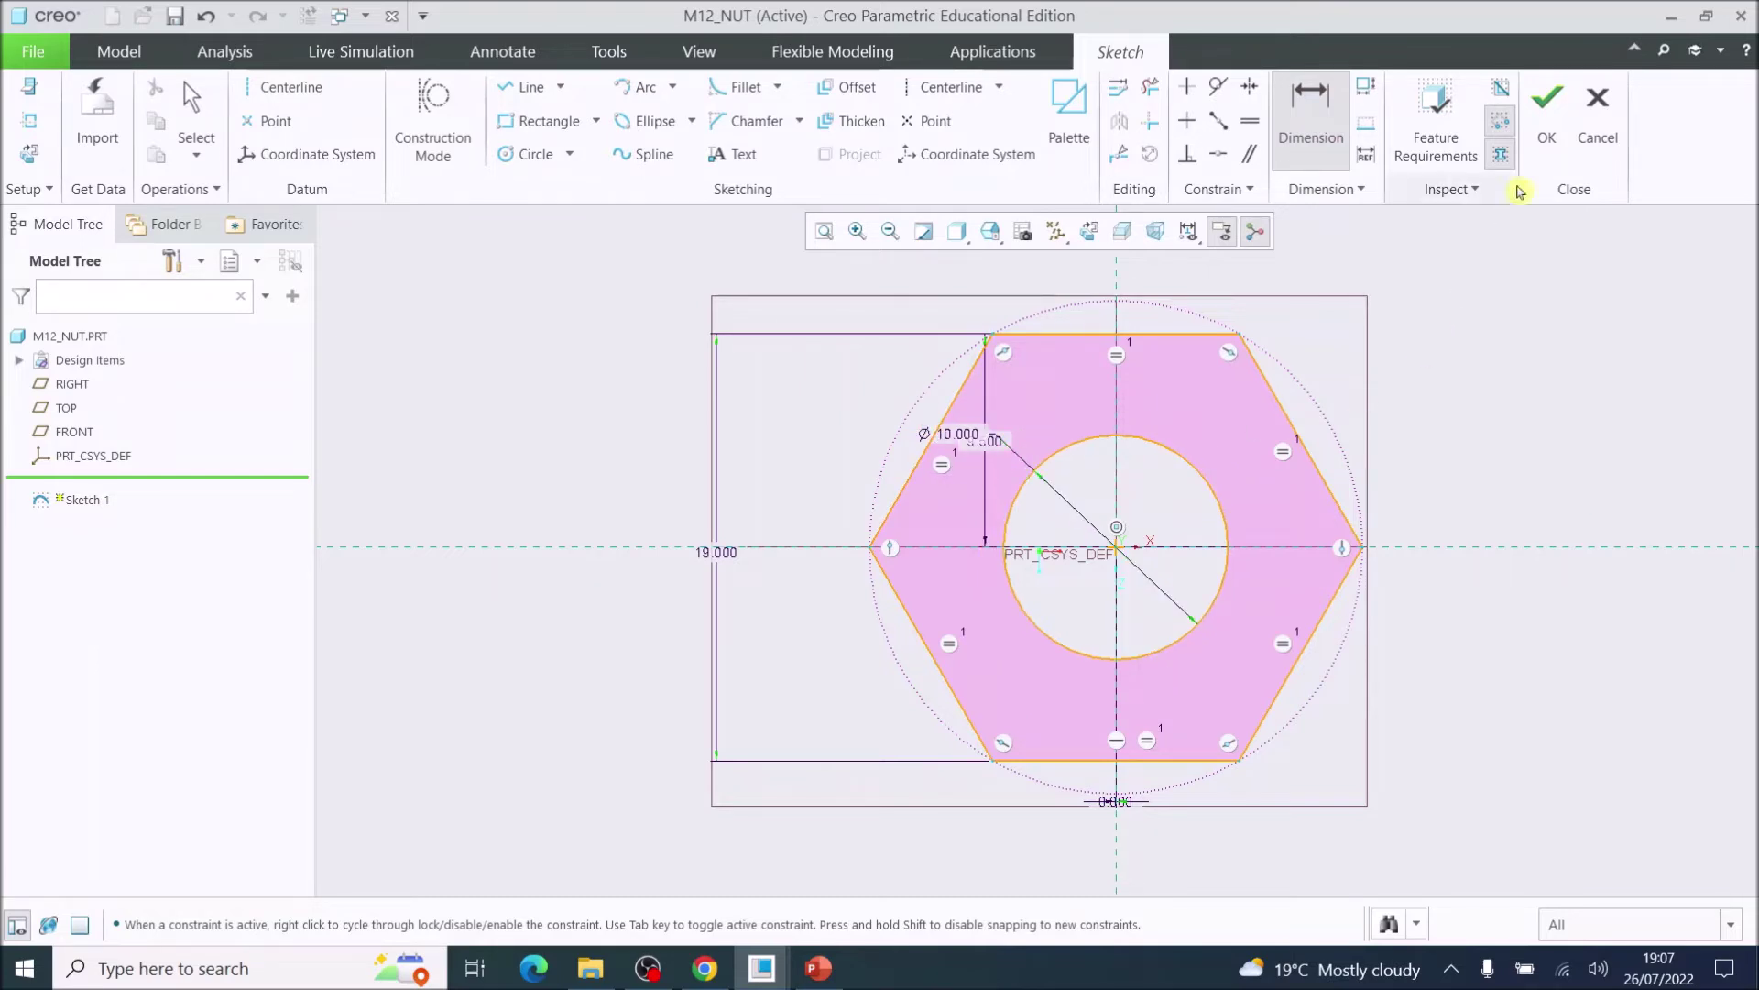
{"action": "left_click", "coordinate": [1547, 108]}
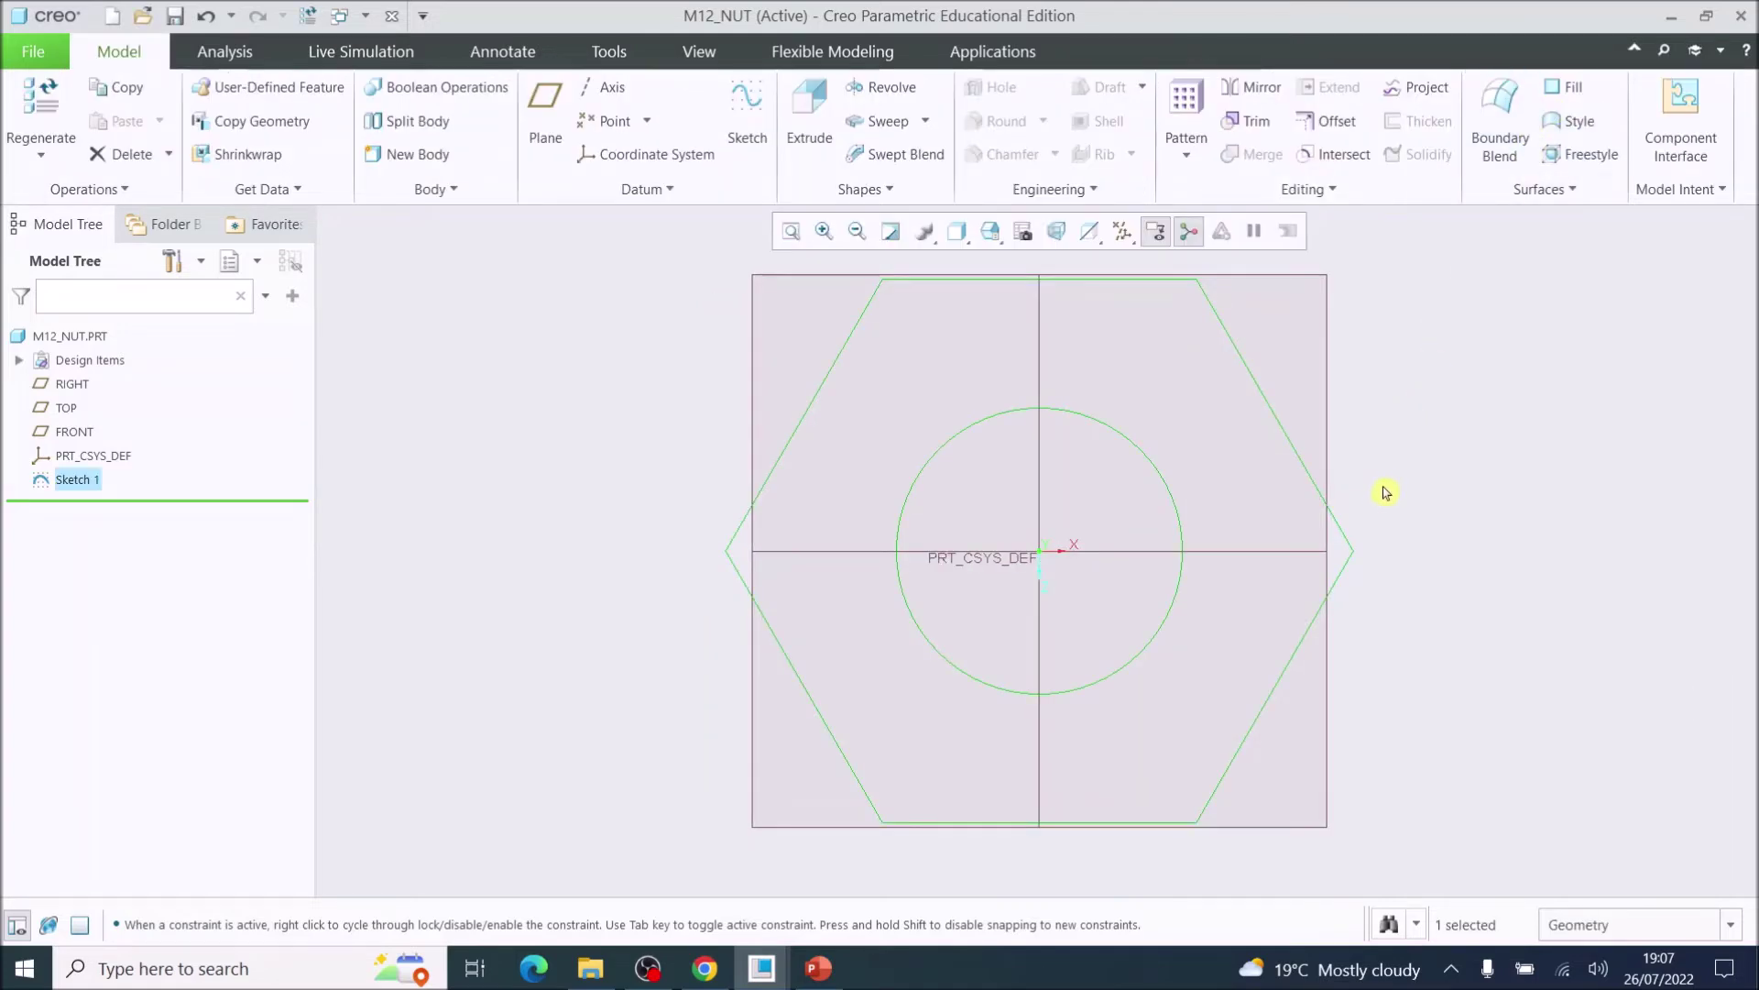
Step: Extrude the hexagon sketch with a depth of 10
{"action": "scroll", "coordinate": [1380, 506], "scroll_direction": "down", "scroll_amount": 3}
{"action": "key", "text": "ctrl+d"}
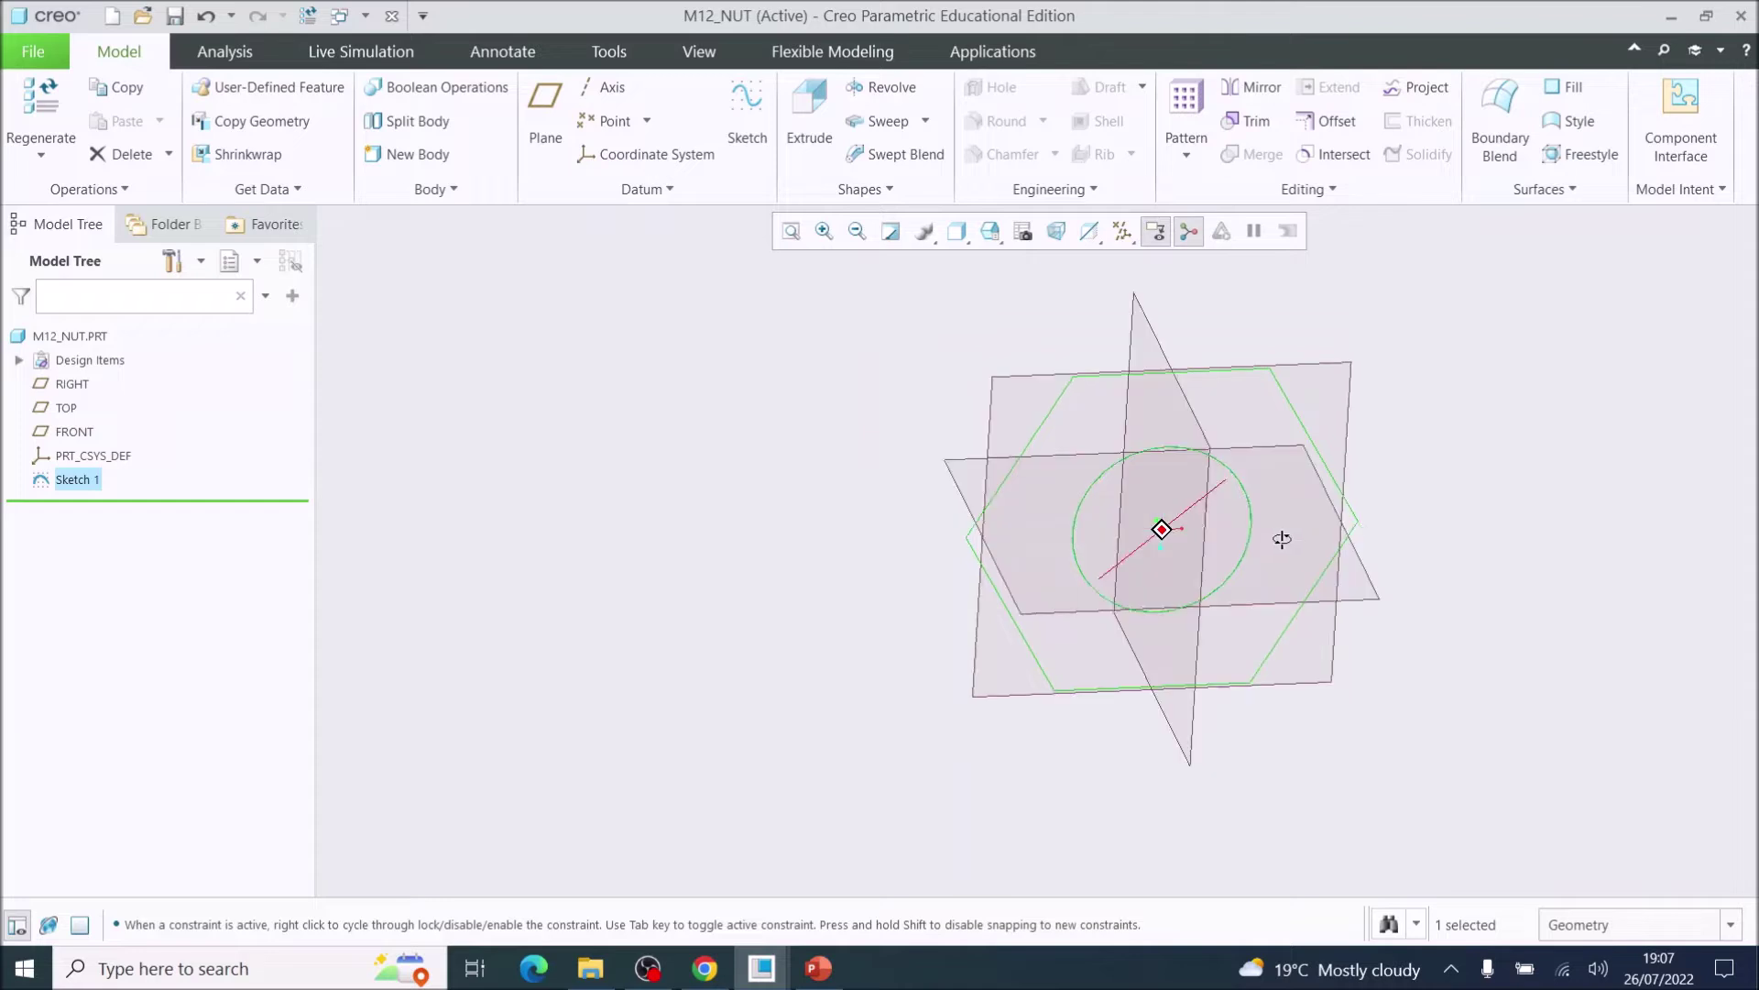
{"action": "left_click", "coordinate": [811, 114]}
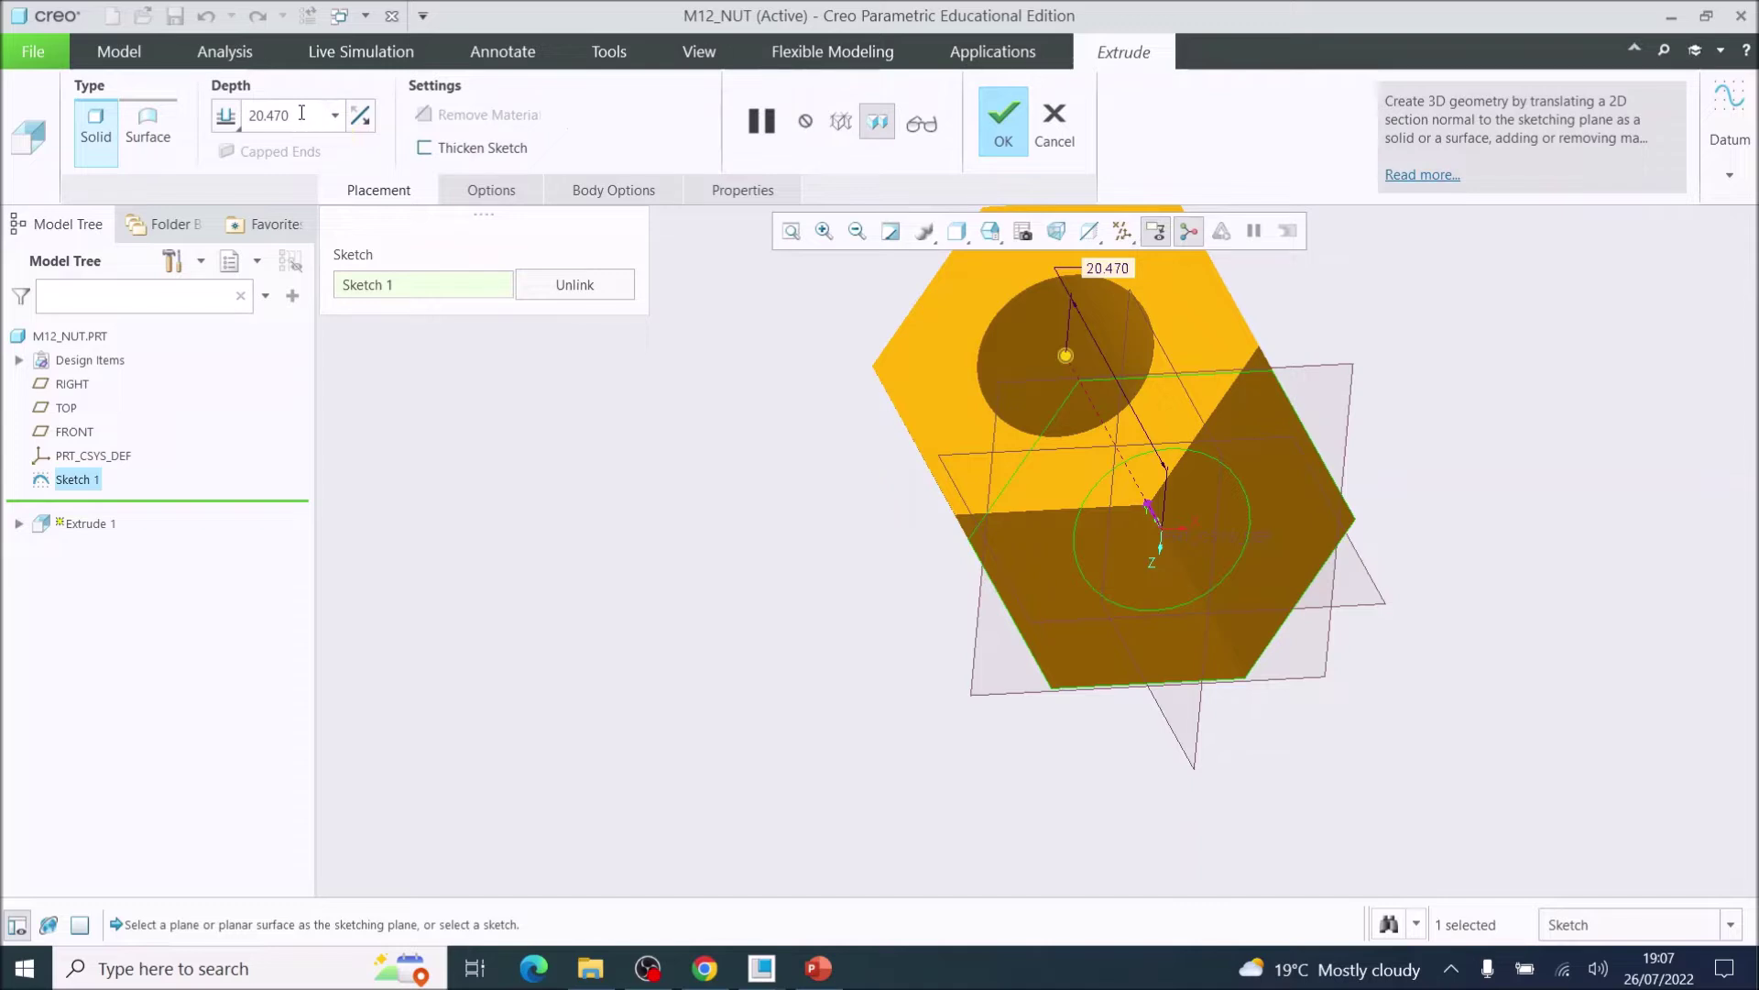
{"action": "double_click", "coordinate": [301, 112]}
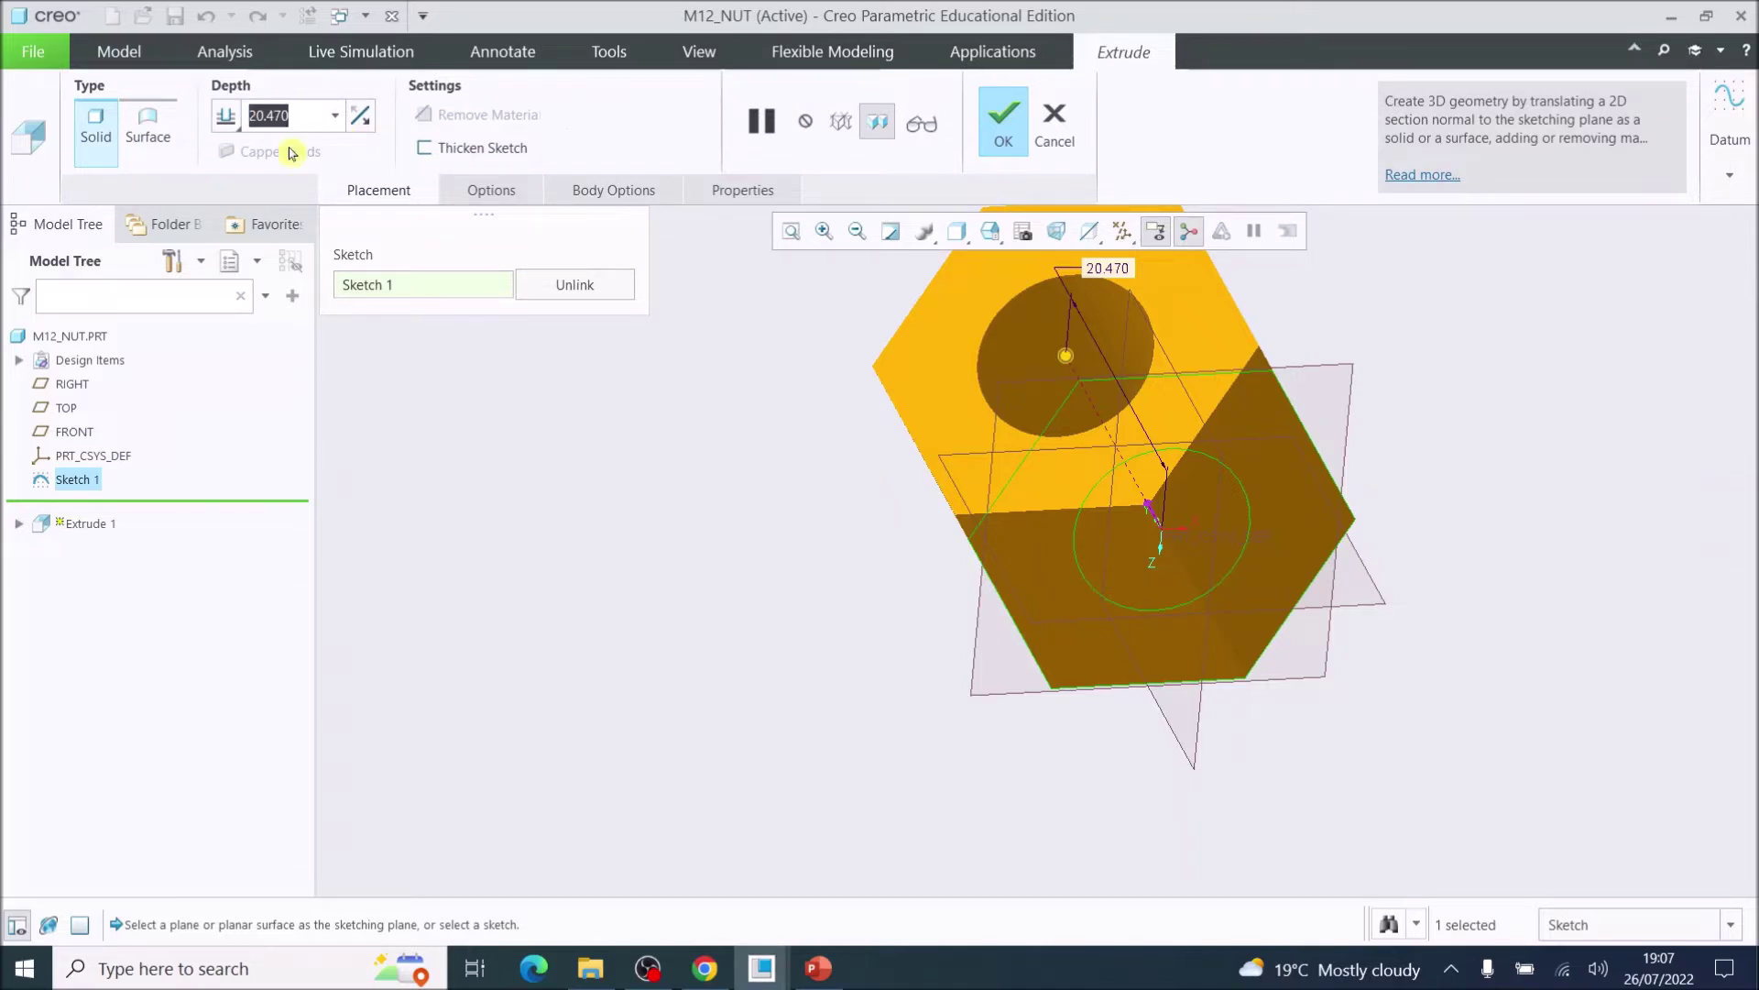
{"action": "type", "text": "1"}
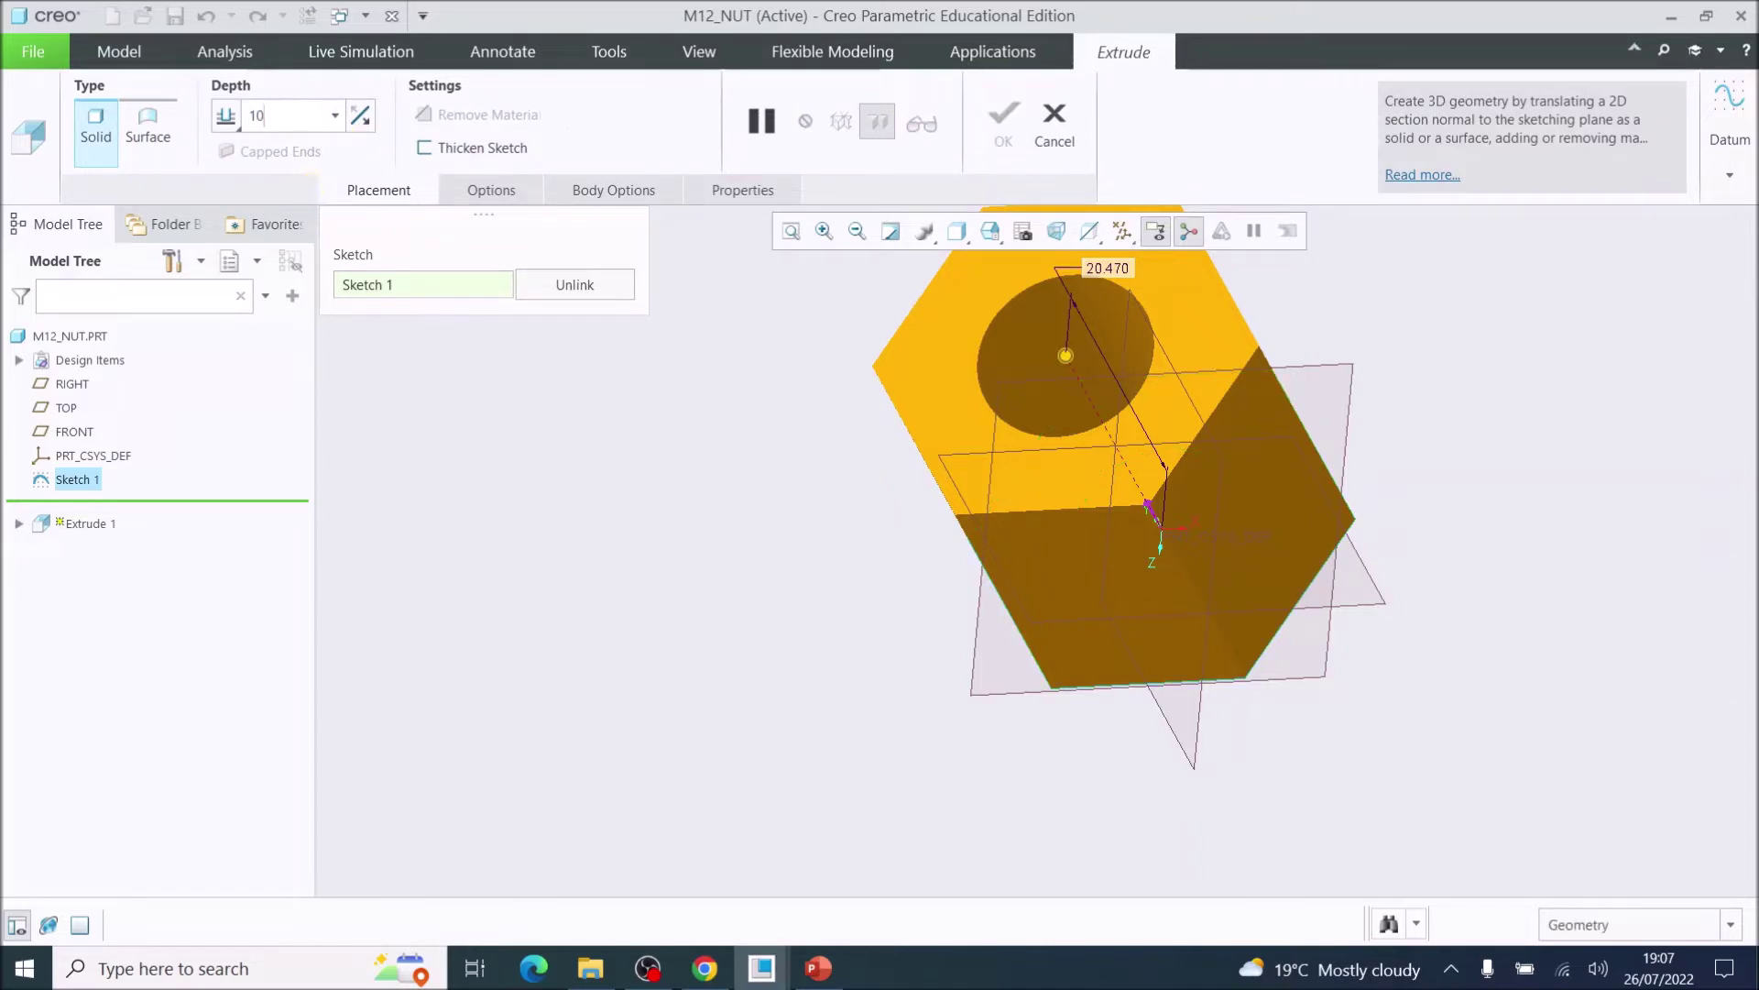
{"action": "type", "text": "0"}
{"action": "key", "text": "Return"}
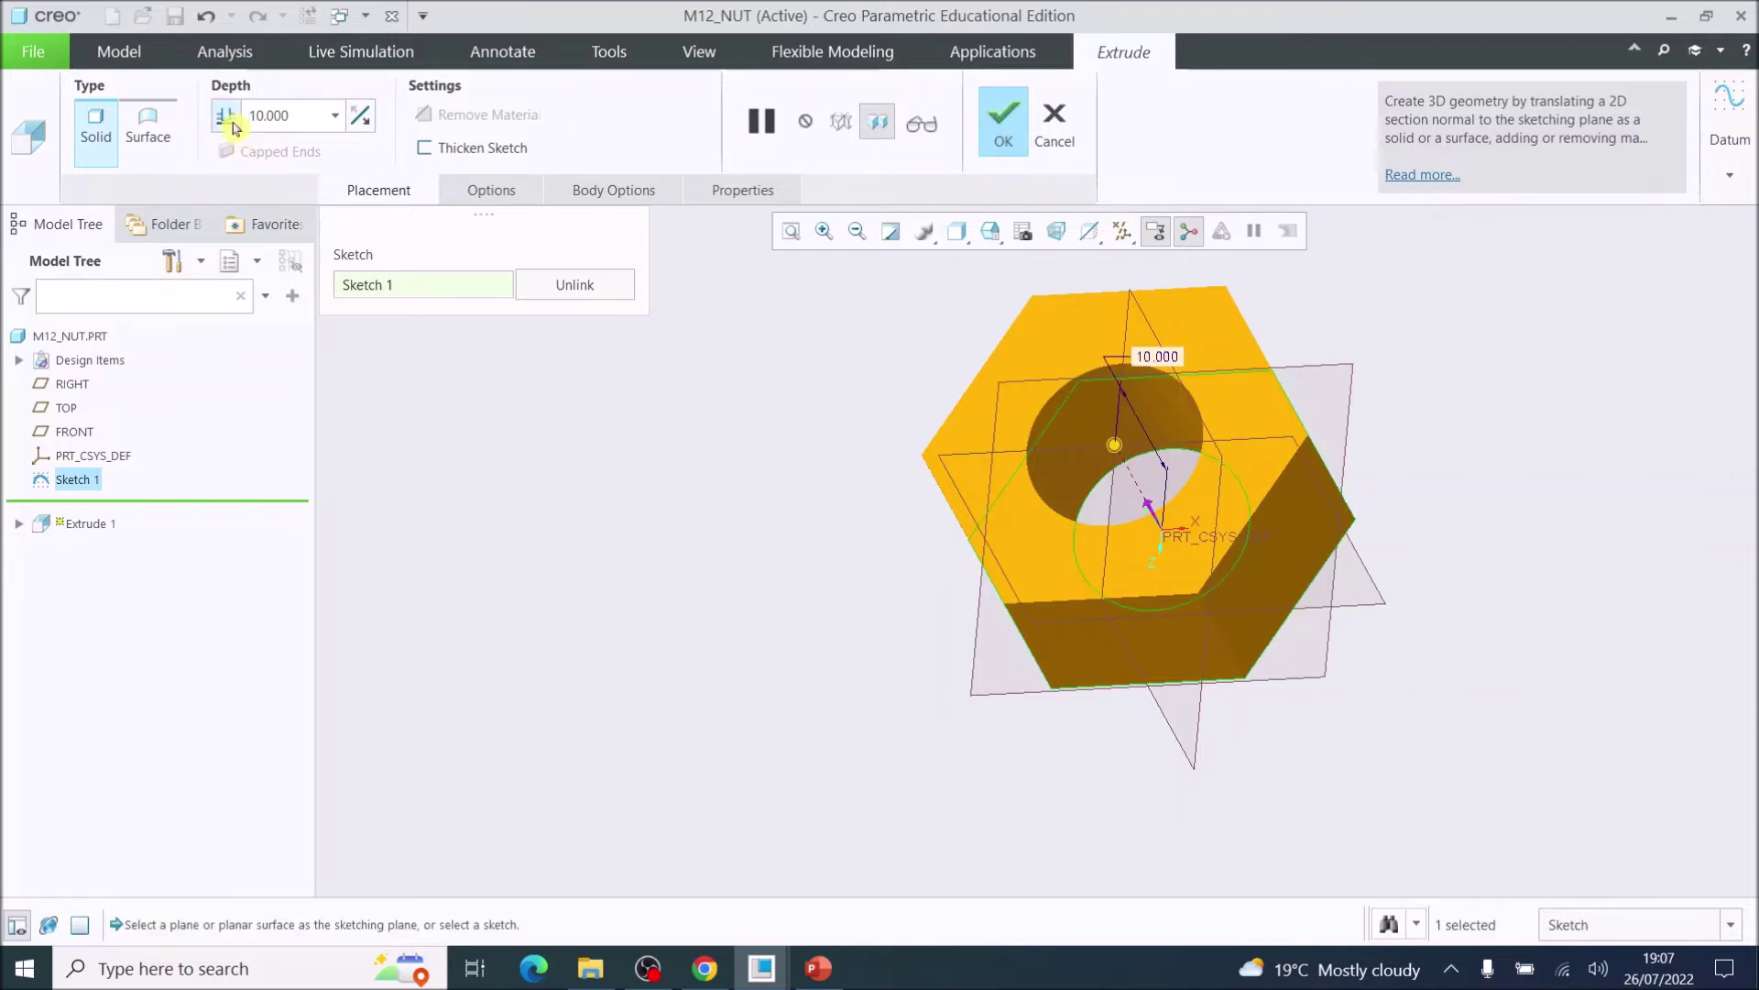
Step: Make the extrusion symmetric at 10 mm depth and complete Extrude 1
{"action": "left_click", "coordinate": [229, 118]}
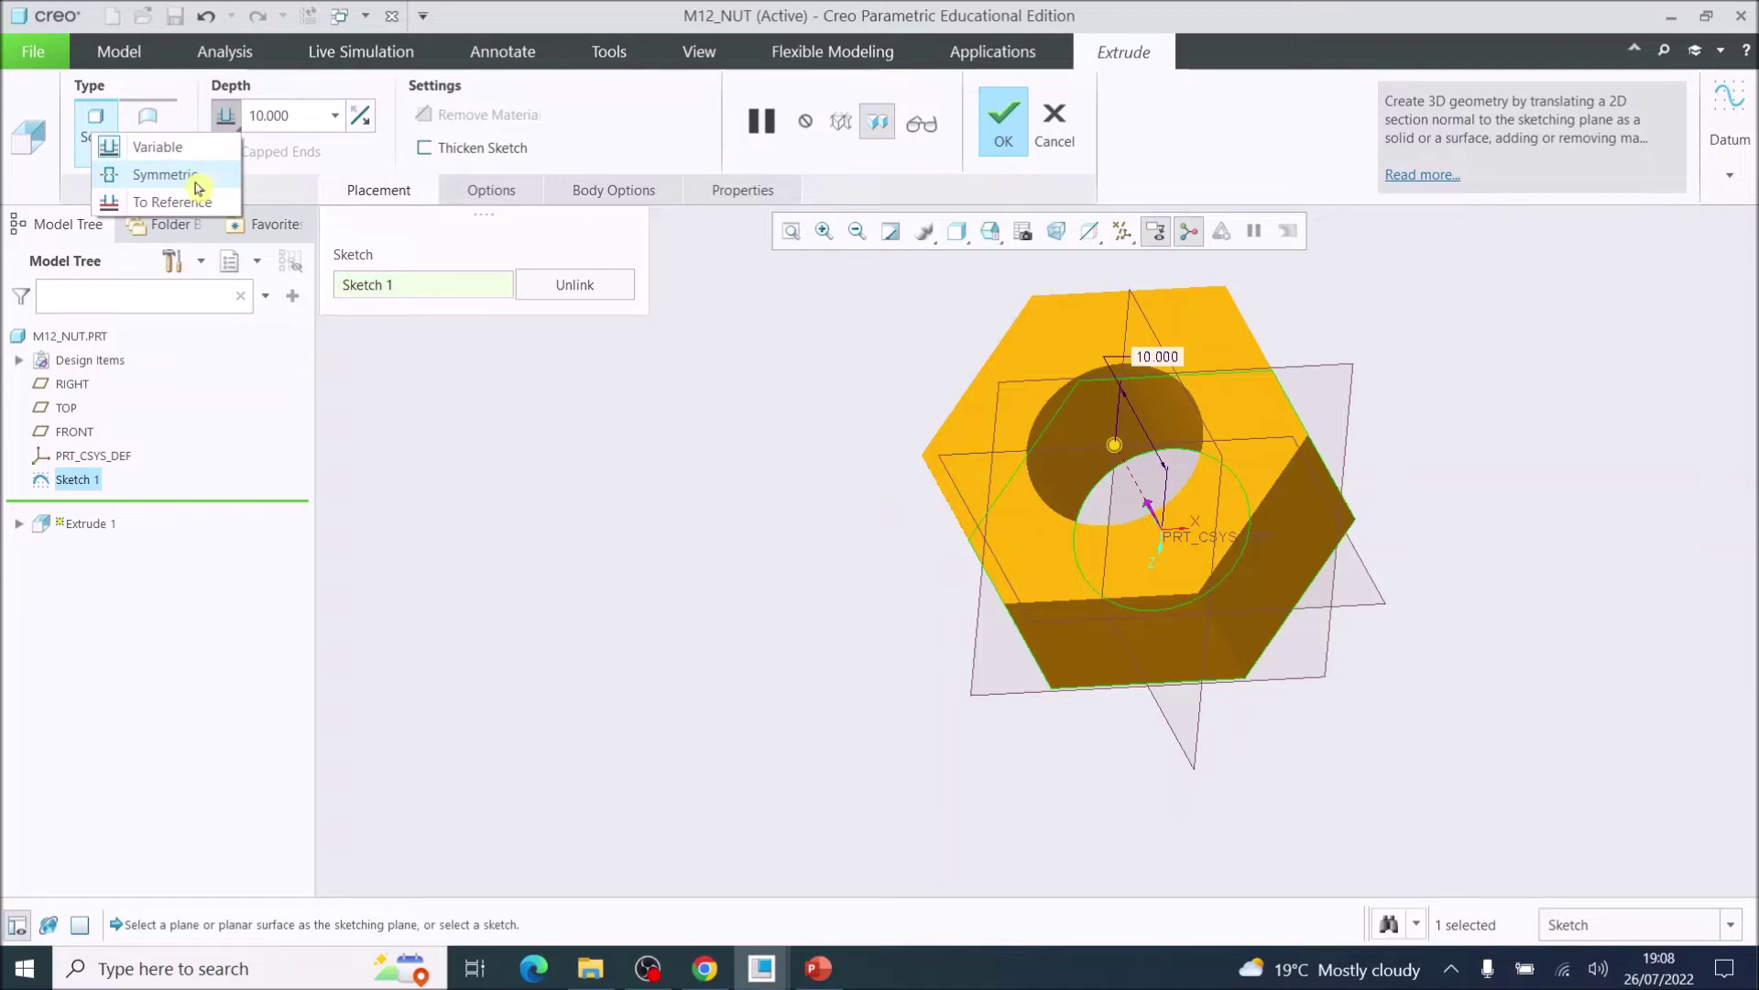
{"action": "left_click", "coordinate": [196, 176]}
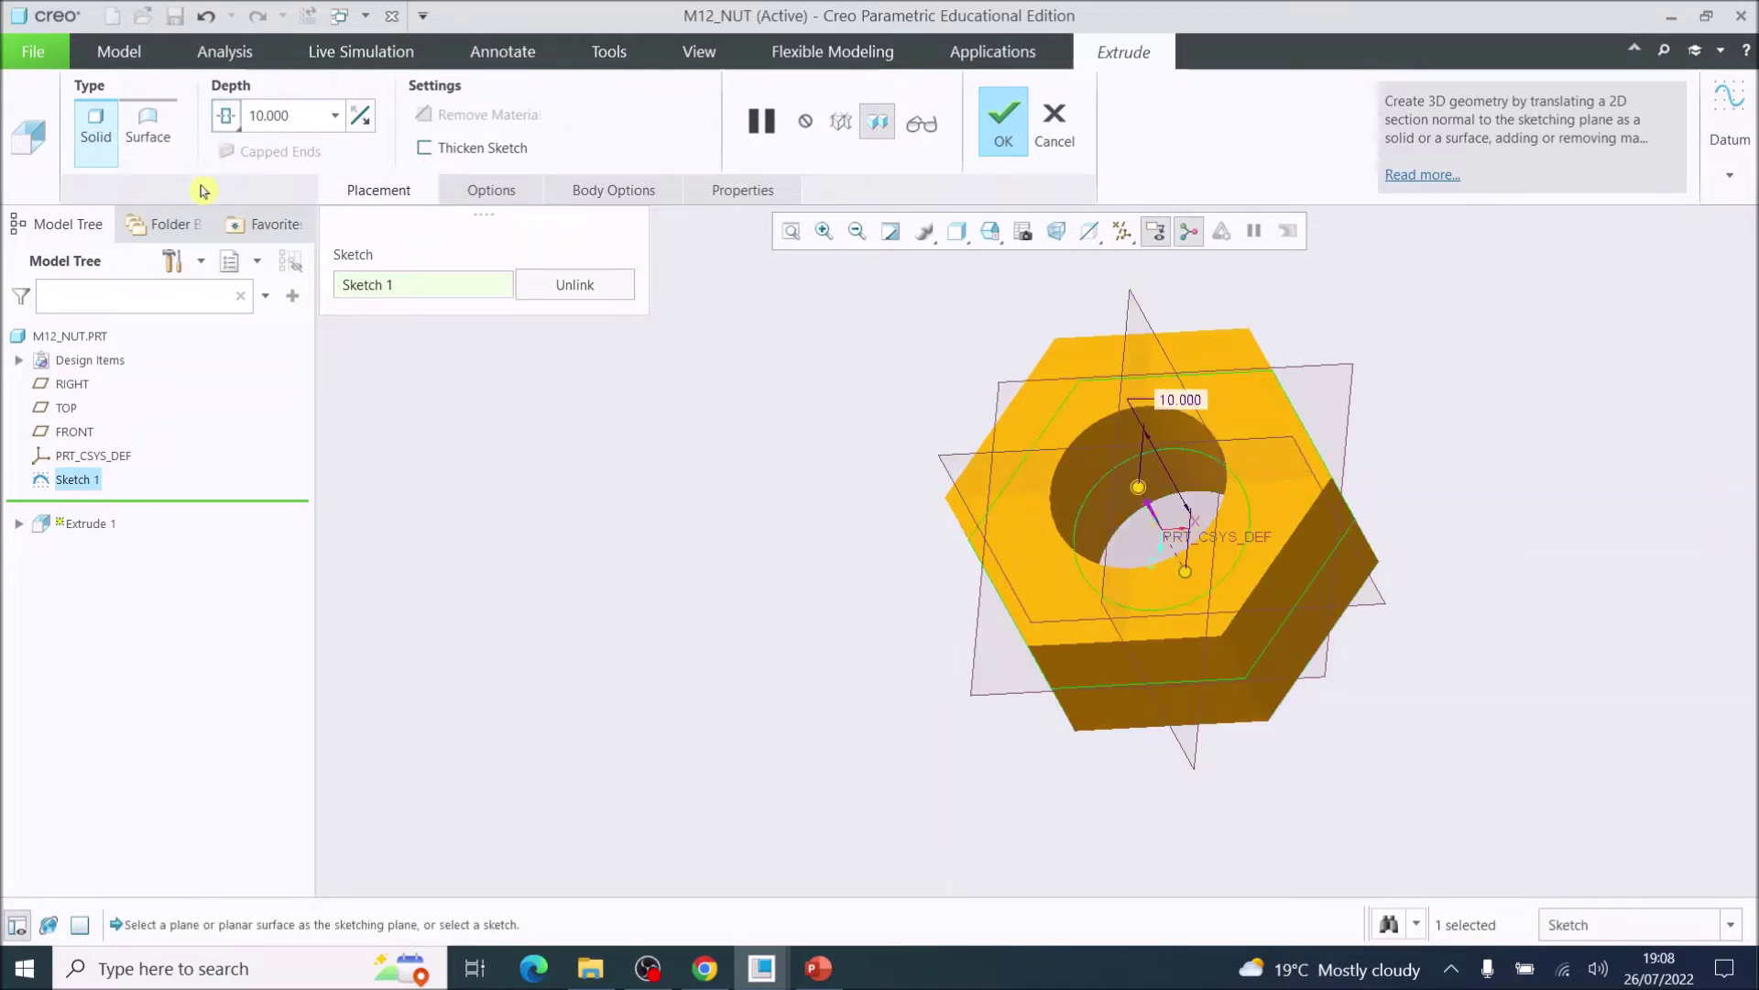
{"action": "left_click_drag", "start_coordinate": [1138, 487], "coordinate": [1096, 451]}
{"action": "double_click", "coordinate": [299, 116]}
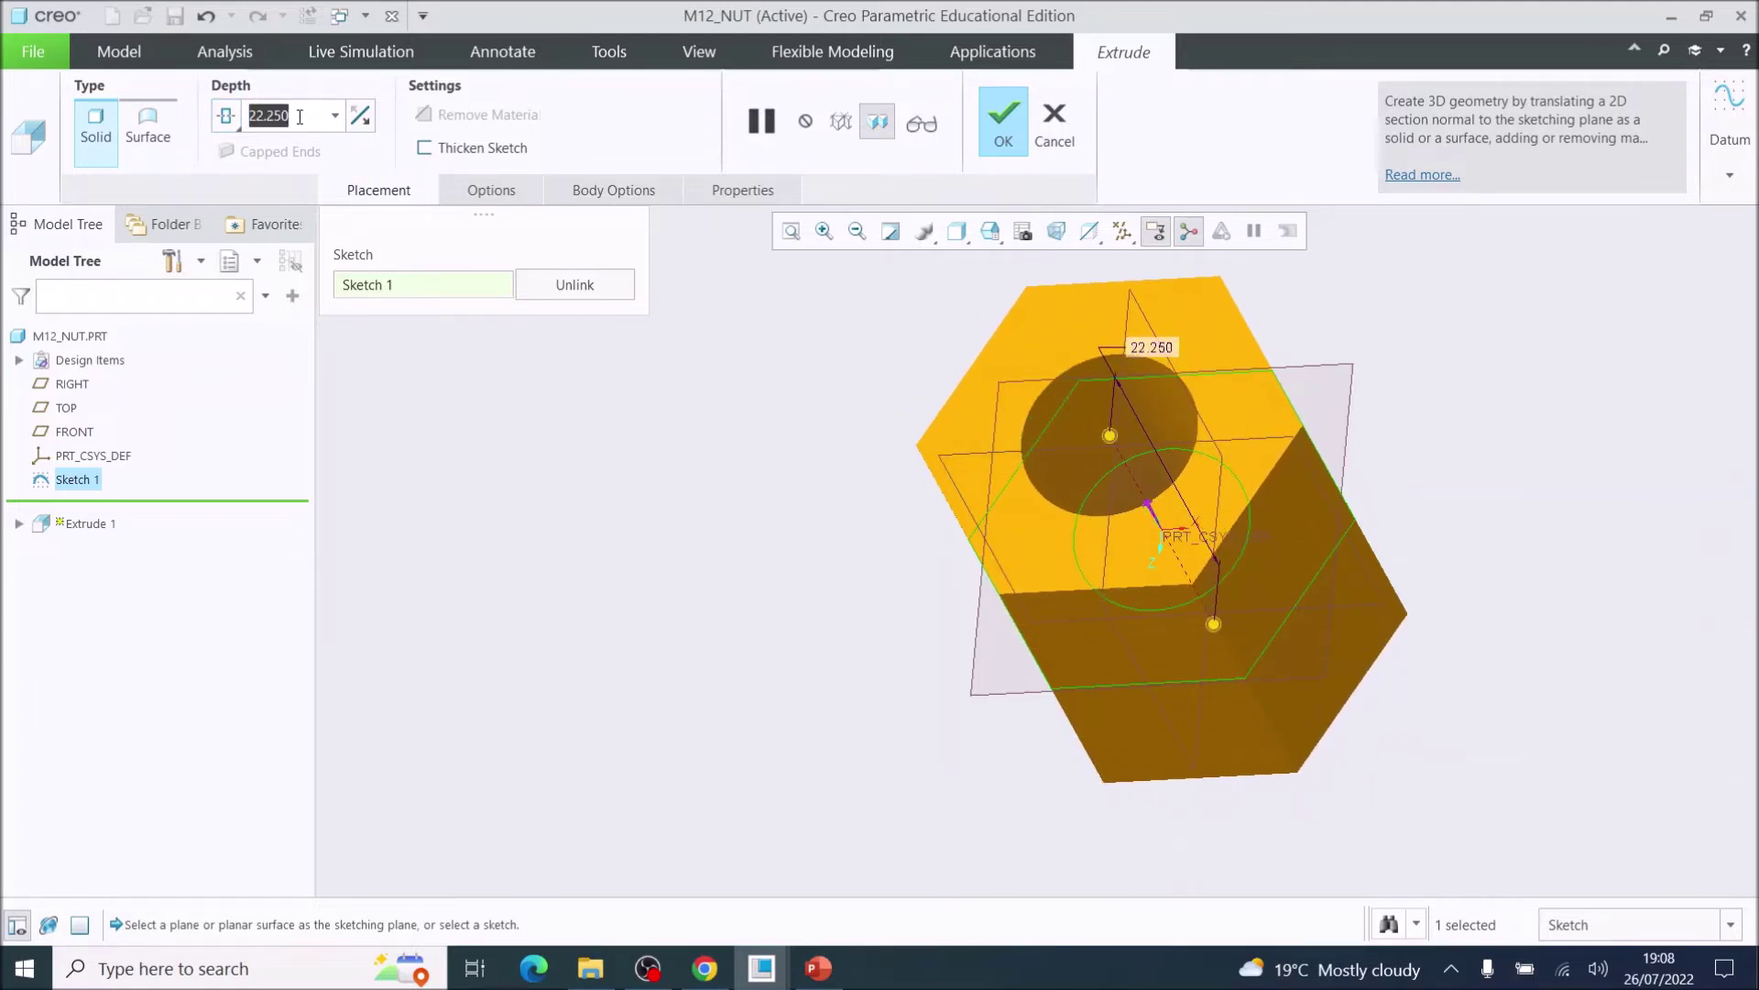
{"action": "type", "text": "10"}
{"action": "key", "text": "Return"}
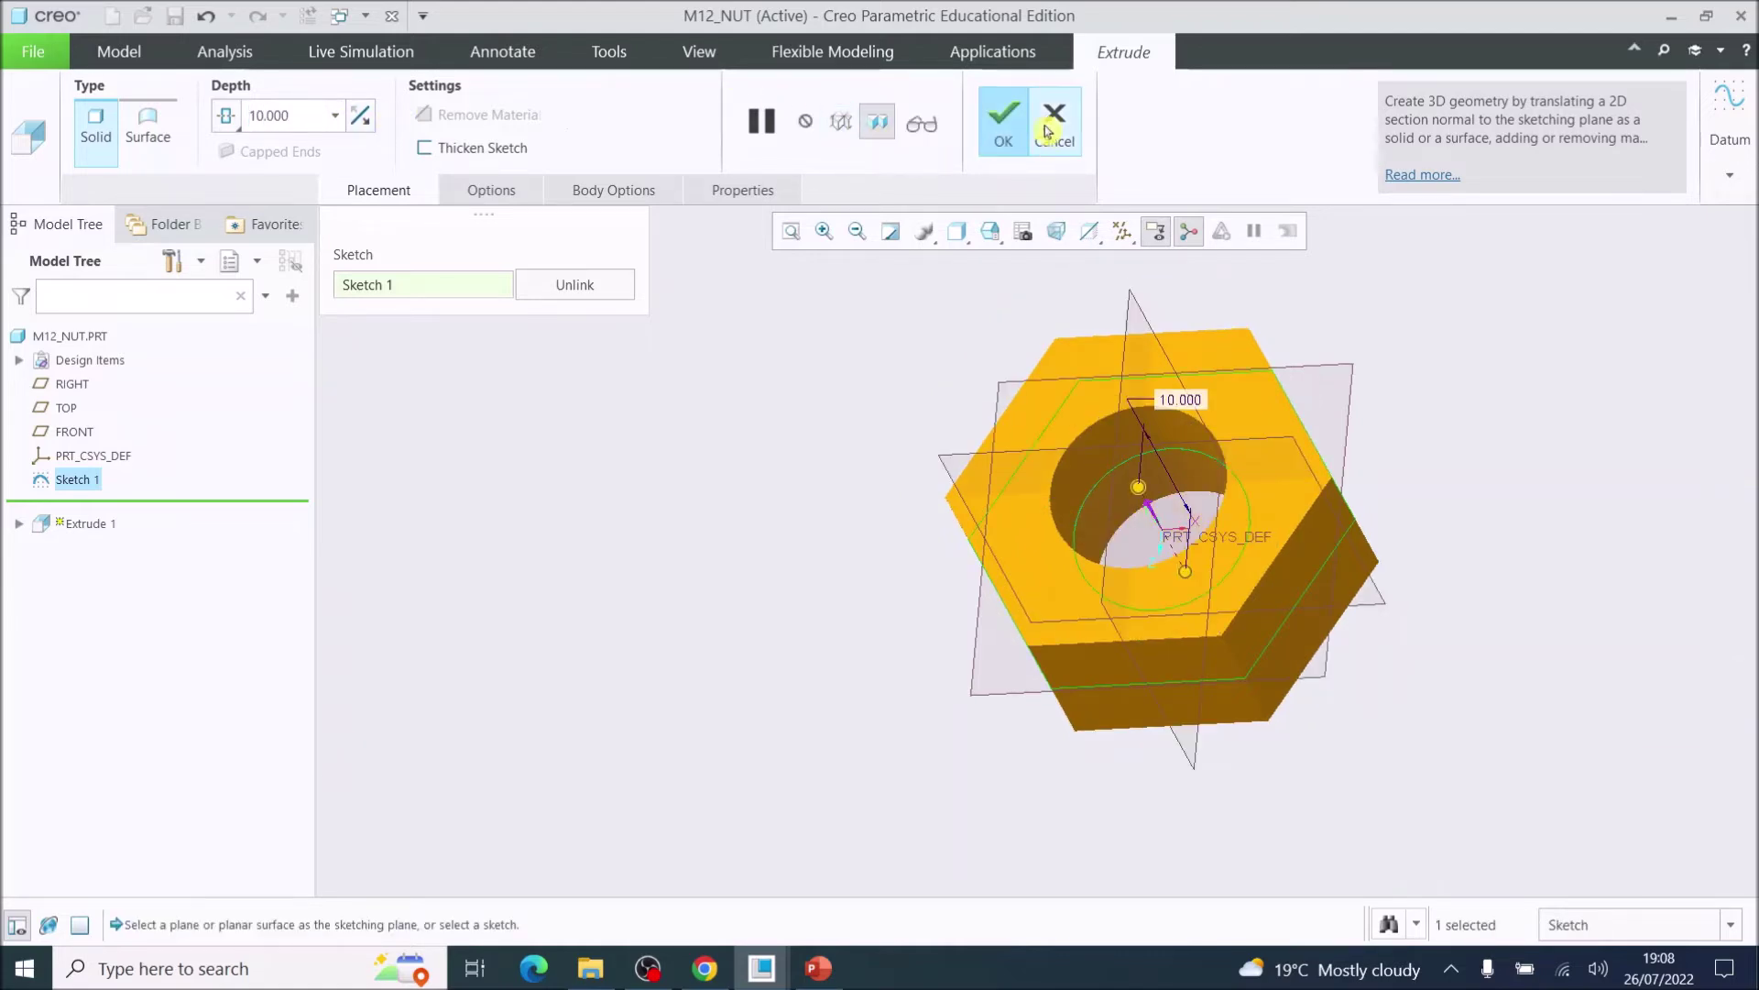
{"action": "left_click", "coordinate": [1005, 135]}
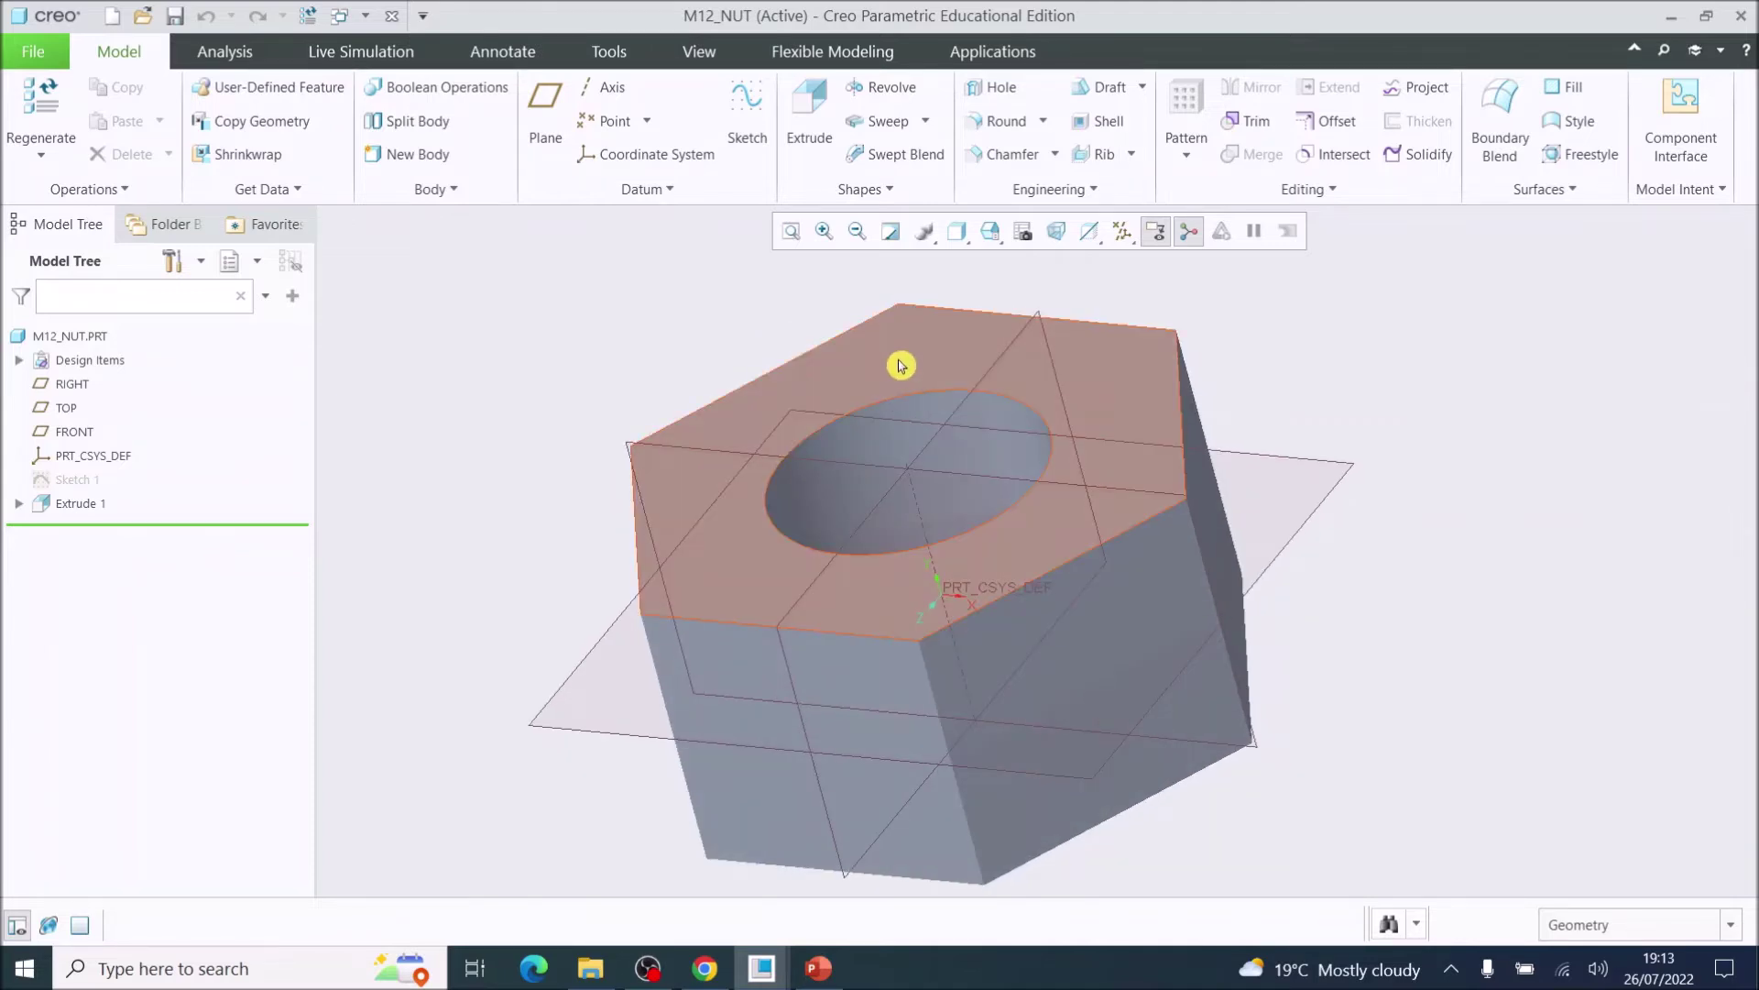
Step: Sketch a circle on the nut's top face, centred on the origin and tangent to the hexagon's sides
{"action": "left_click", "coordinate": [902, 366]}
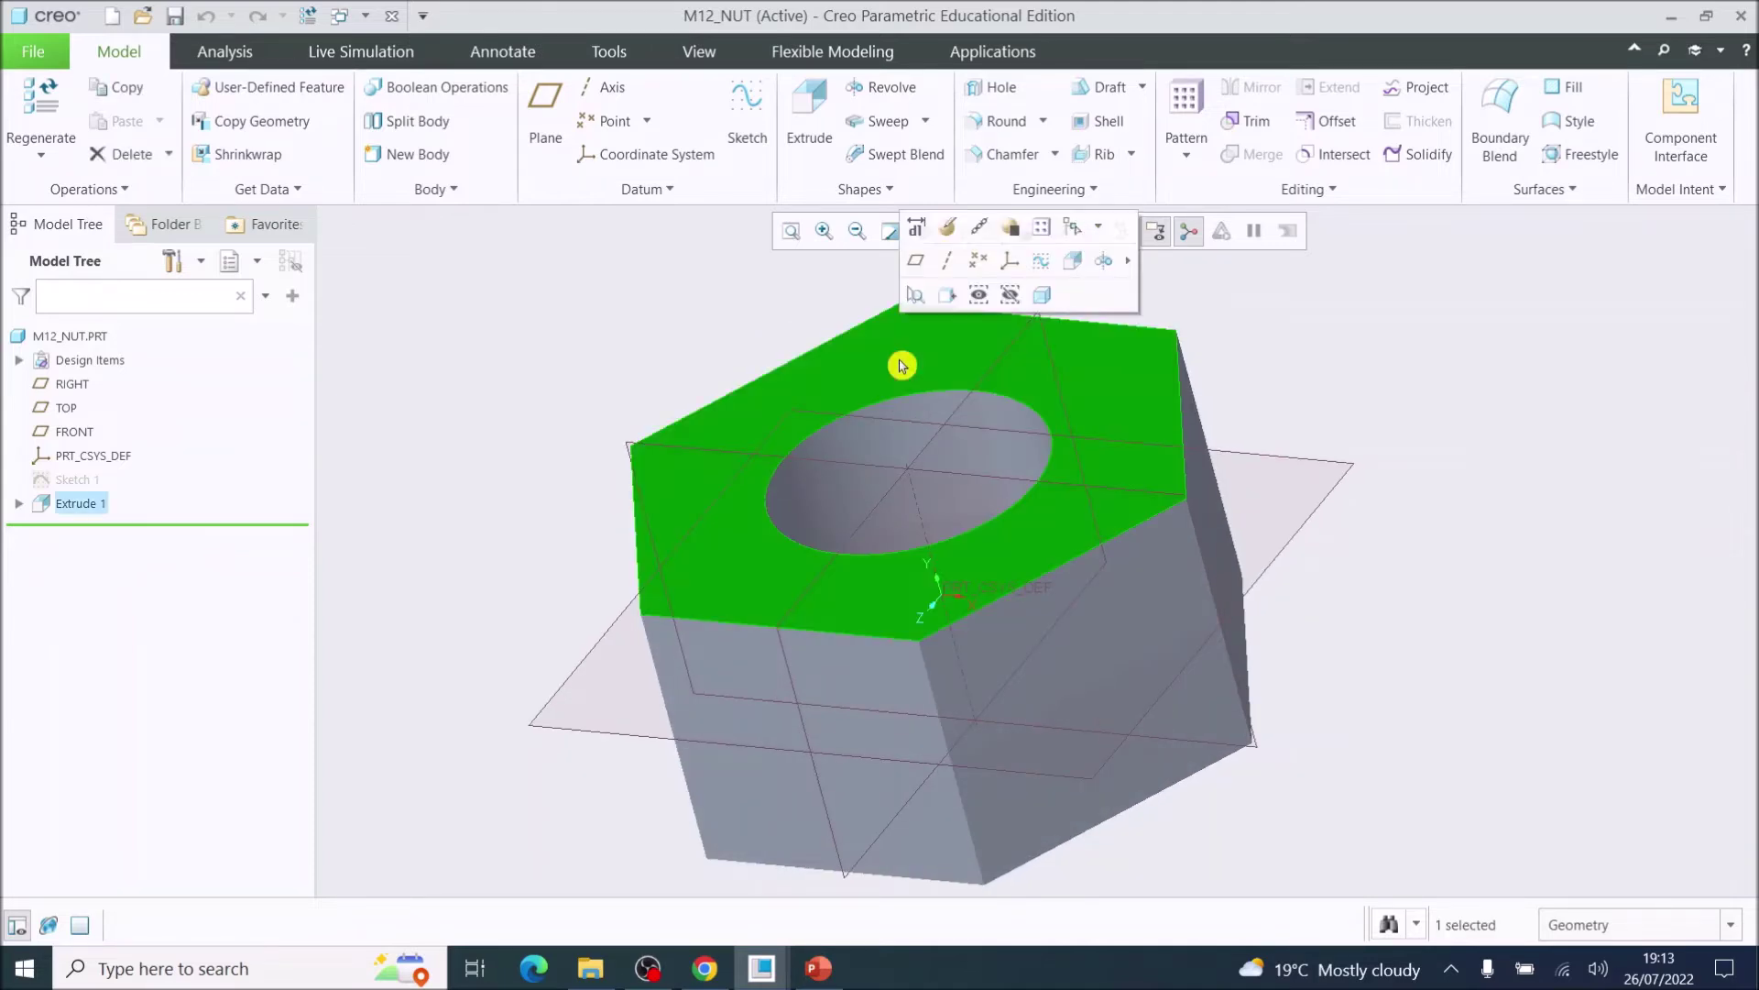
{"action": "left_click", "coordinate": [748, 107]}
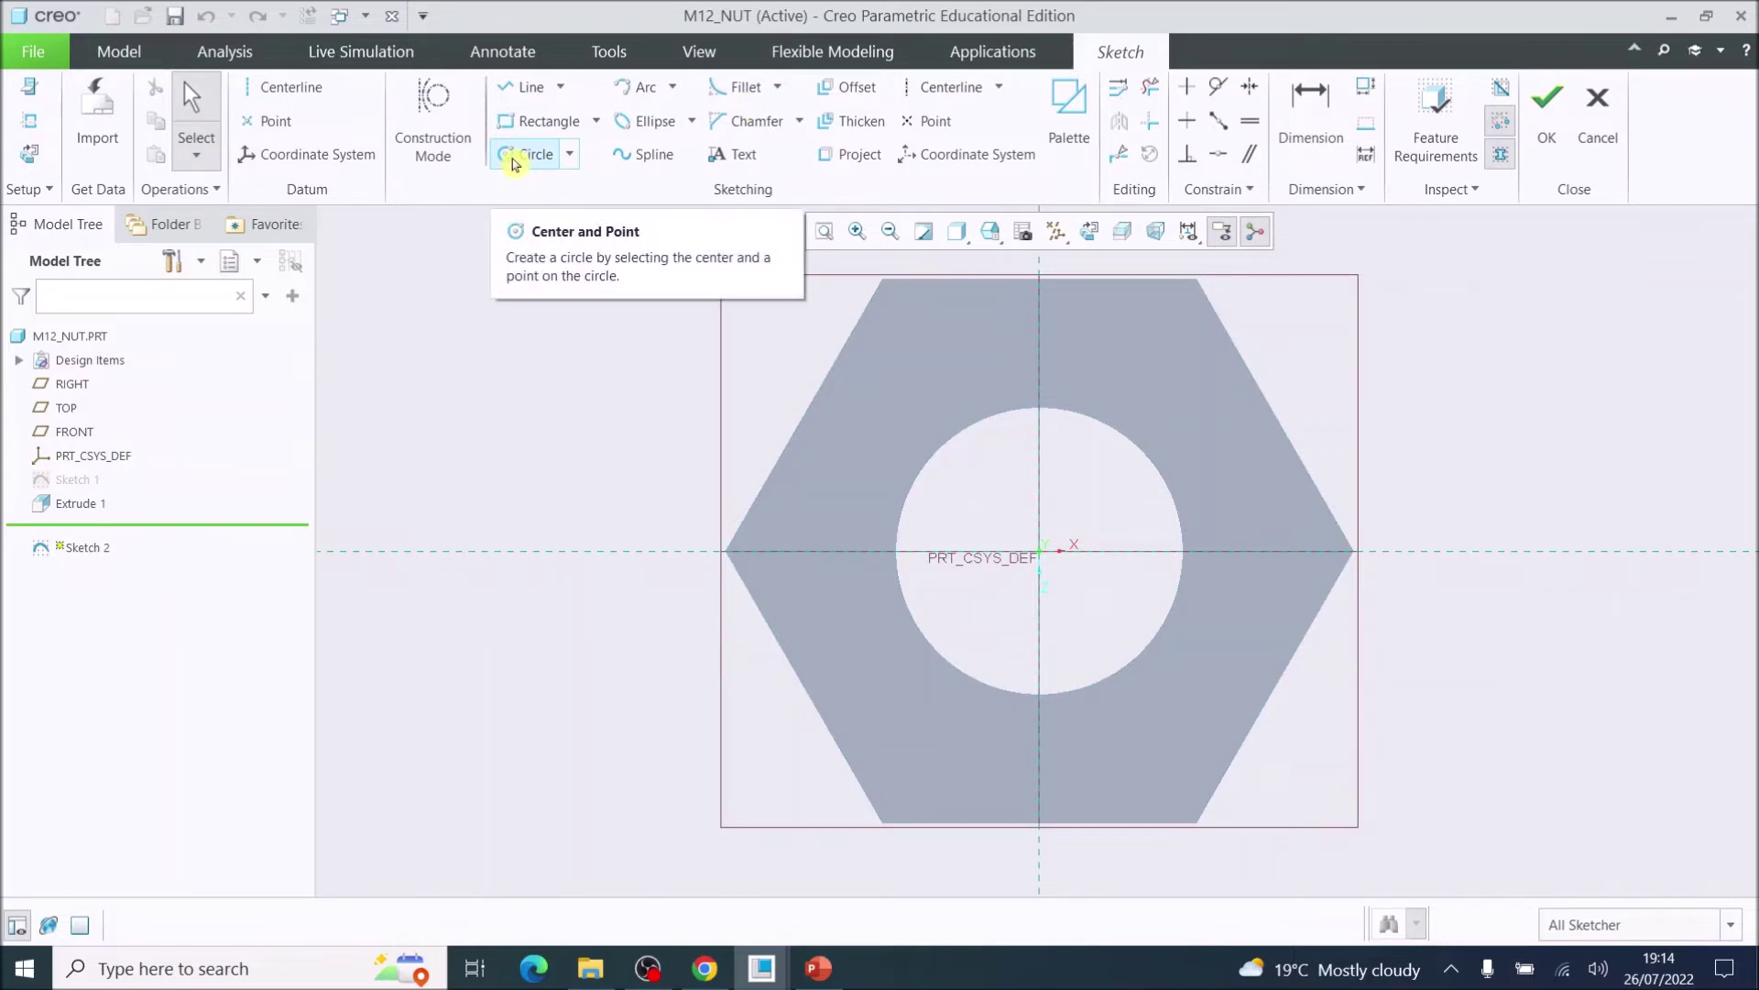
{"action": "left_click", "coordinate": [514, 161]}
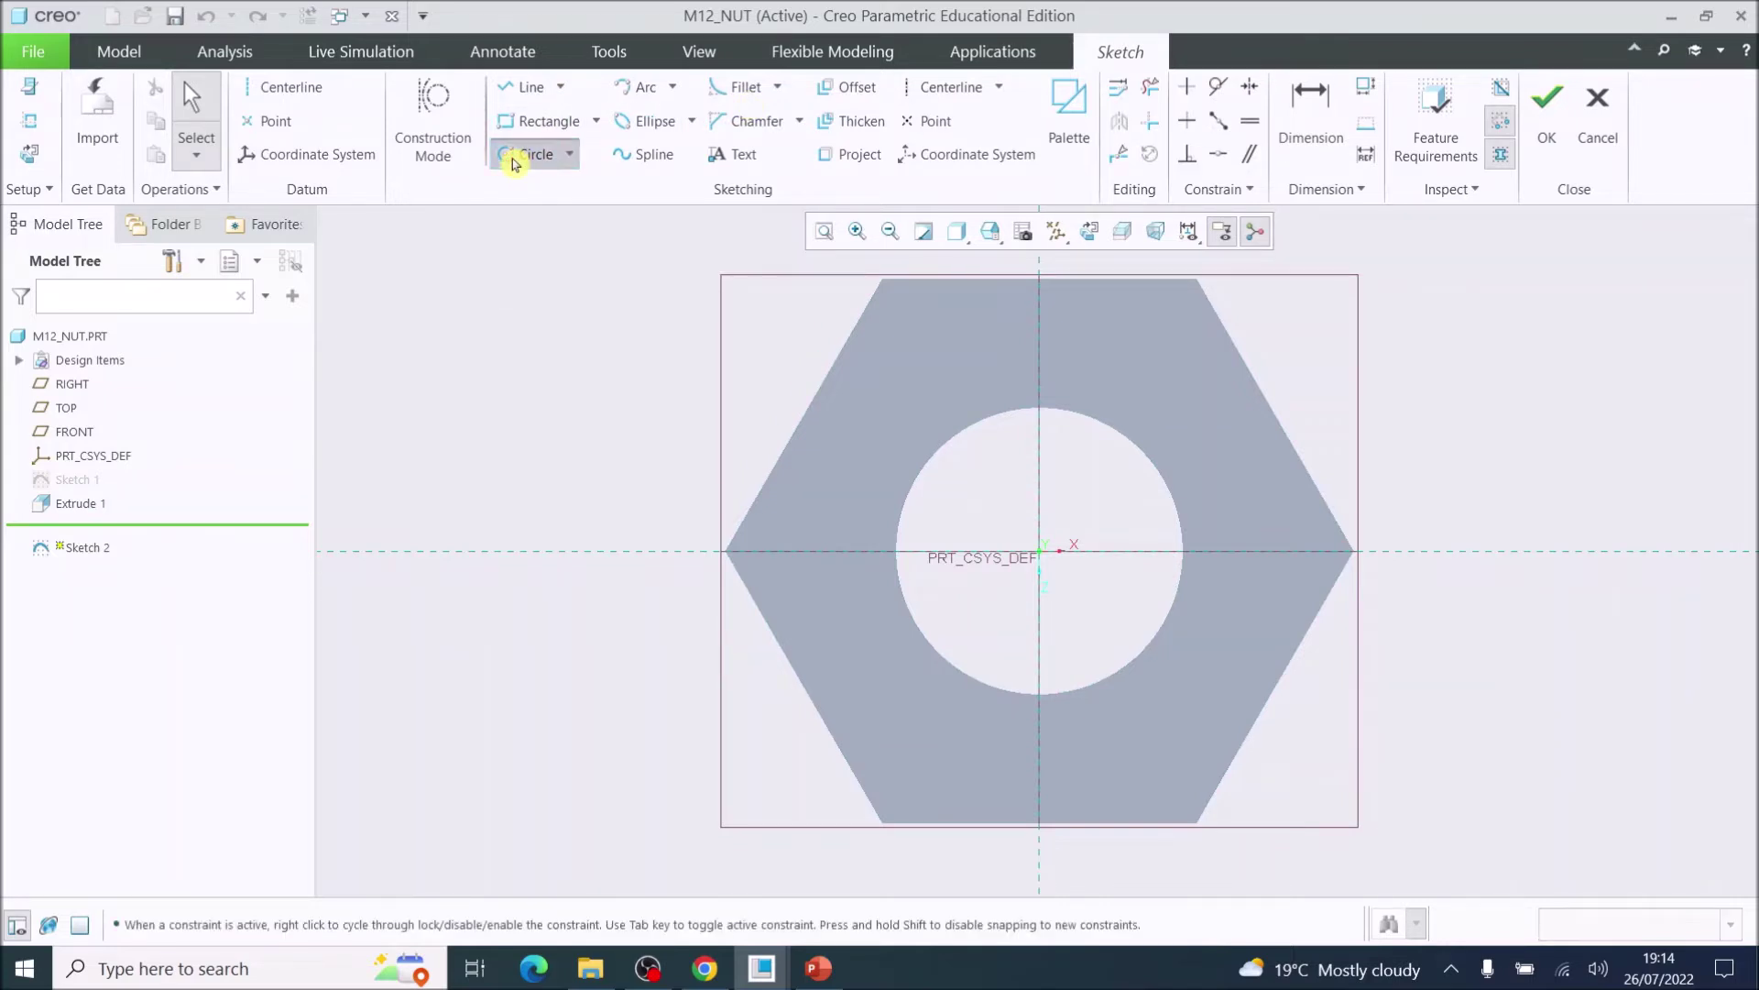
{"action": "left_click", "coordinate": [1040, 551]}
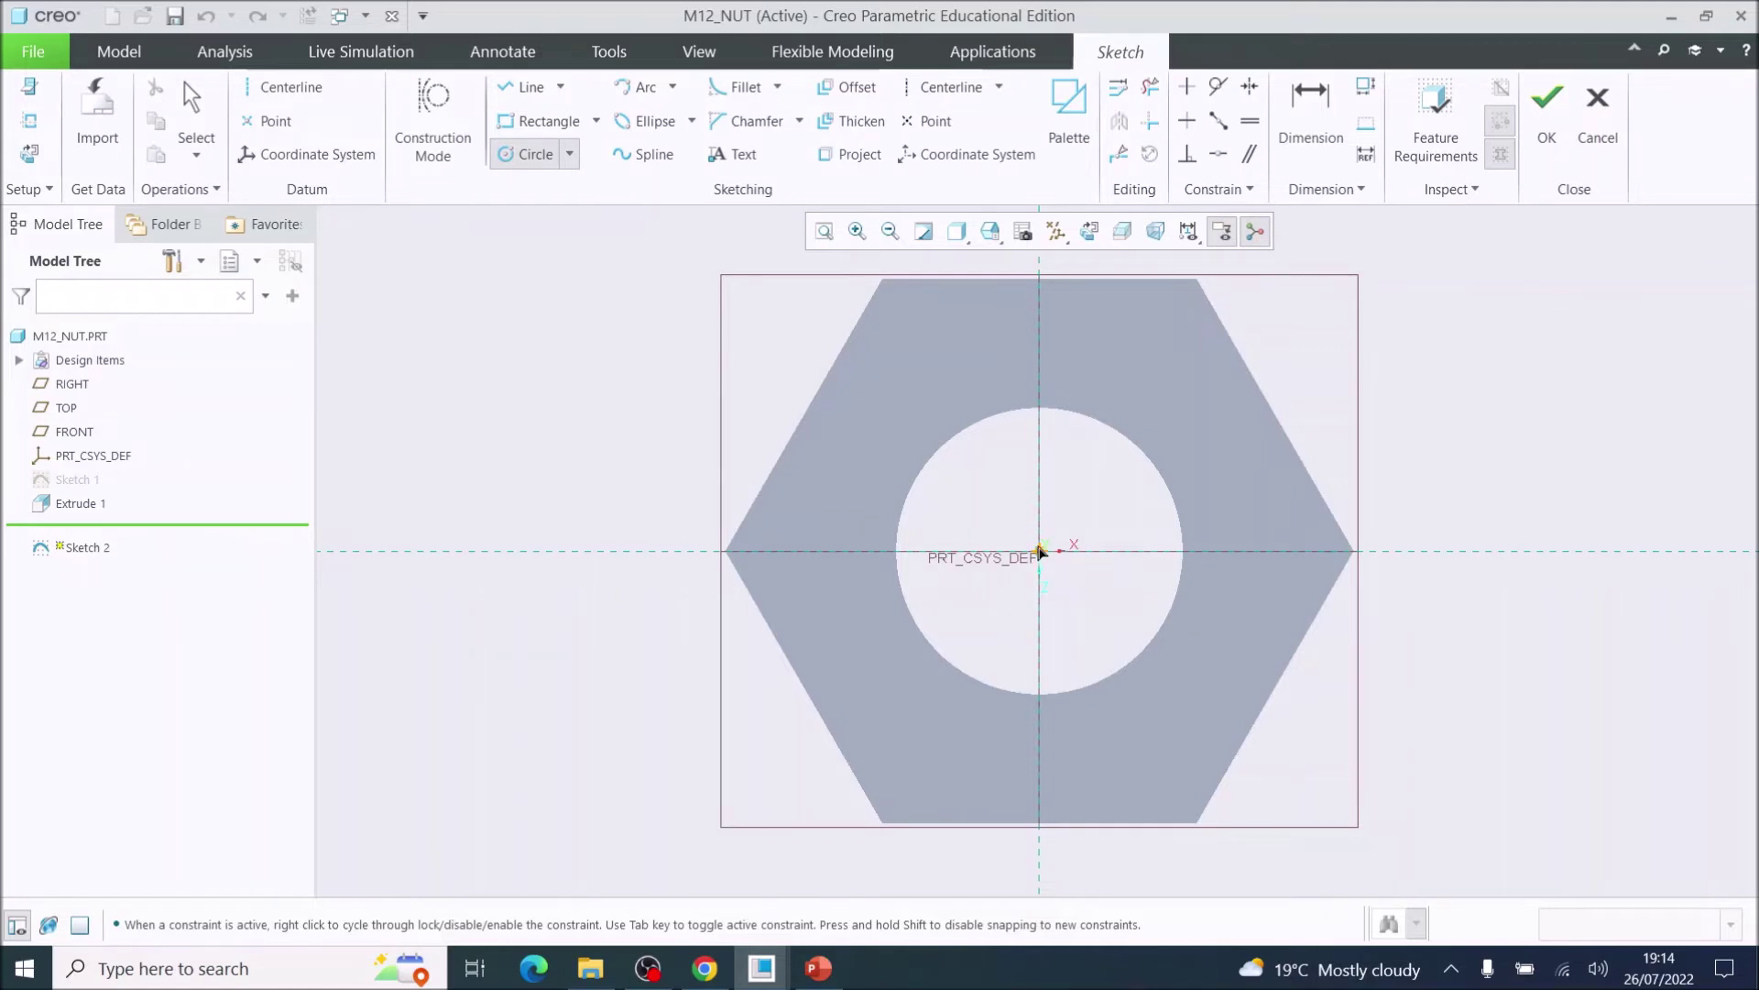
{"action": "left_click", "coordinate": [808, 420]}
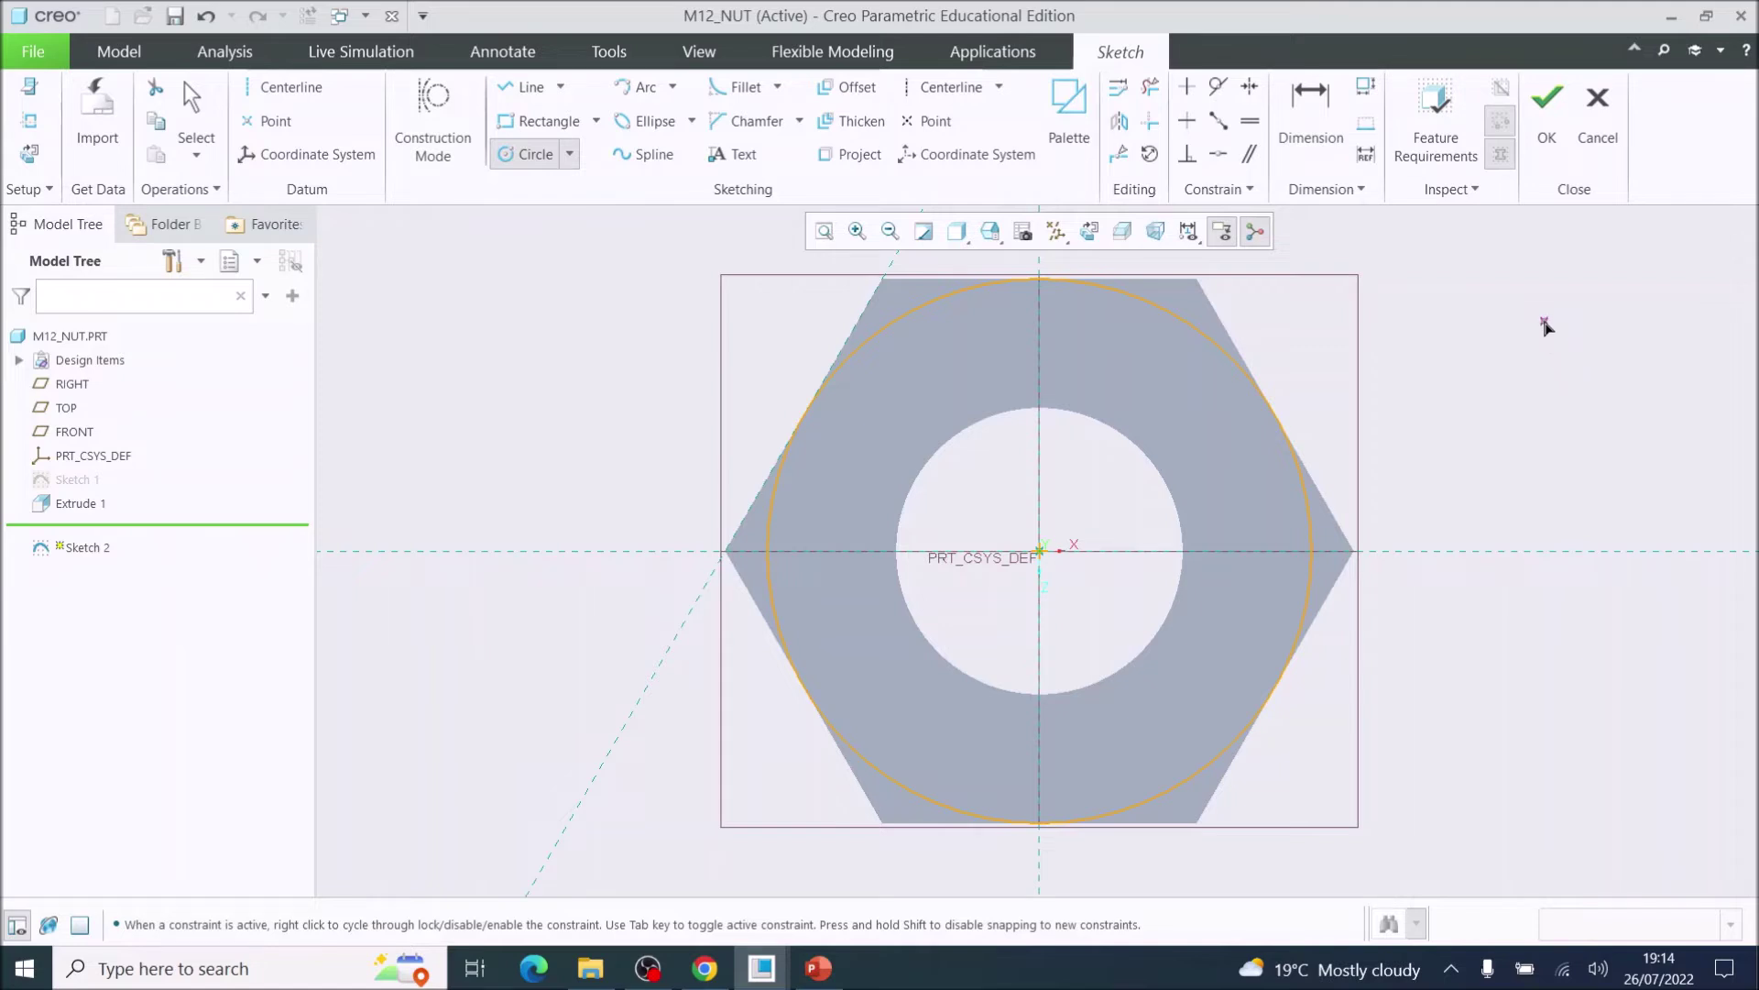
{"action": "left_click", "coordinate": [1545, 112]}
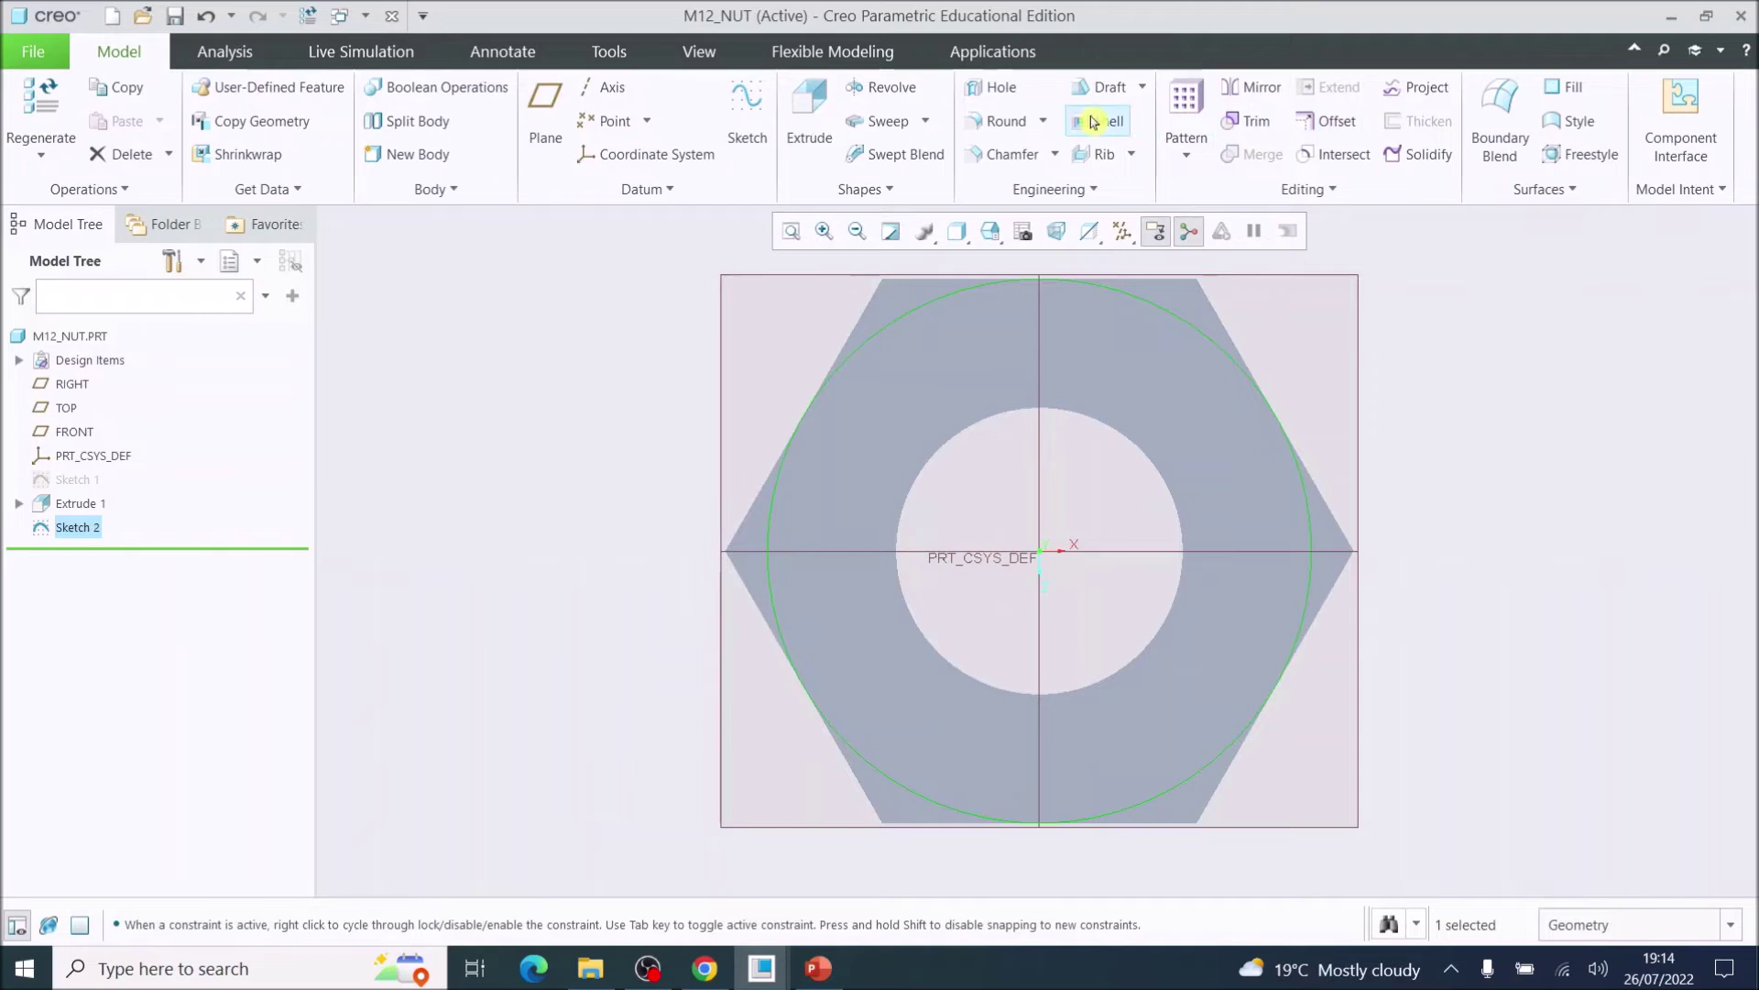
{"action": "left_click", "coordinate": [880, 128]}
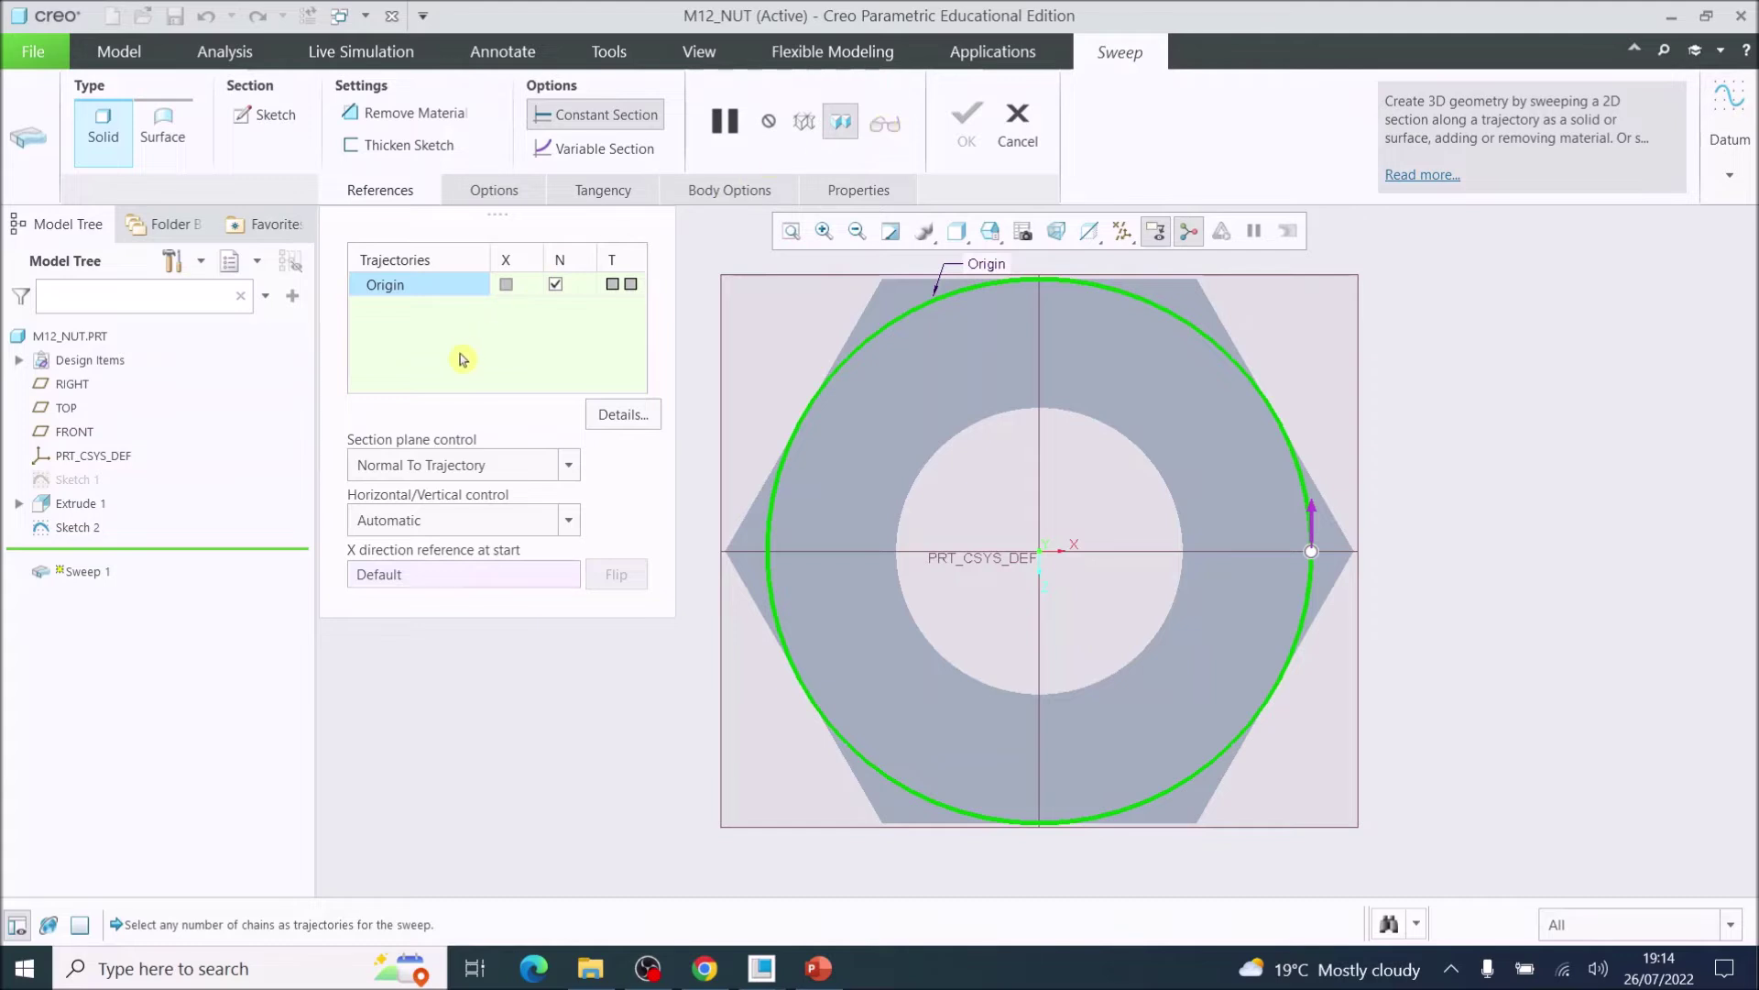
Step: Open the cross-section sketch for the sweep along the circle trajectory
{"action": "left_click", "coordinate": [267, 122]}
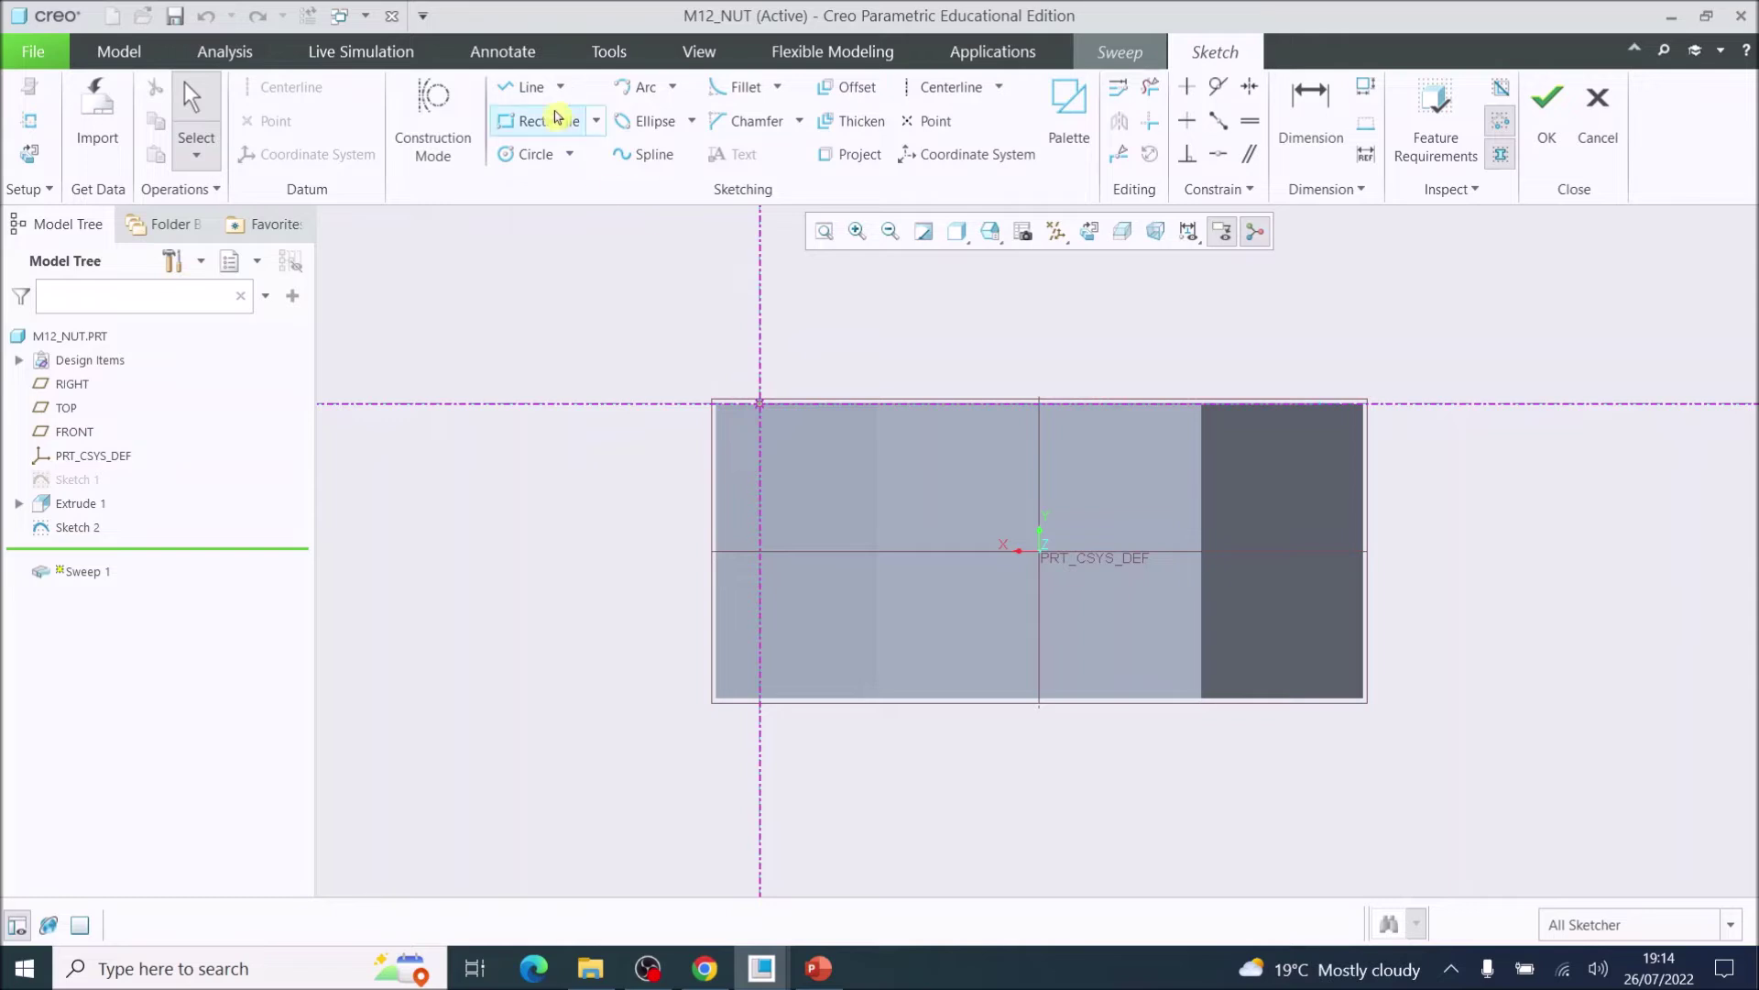
Step: Draw a sloped line starting where the reference meets the nut's top edge
{"action": "scroll", "coordinate": [740, 362], "scroll_direction": "up", "scroll_amount": 1}
{"action": "scroll", "coordinate": [741, 361], "scroll_direction": "up", "scroll_amount": 1}
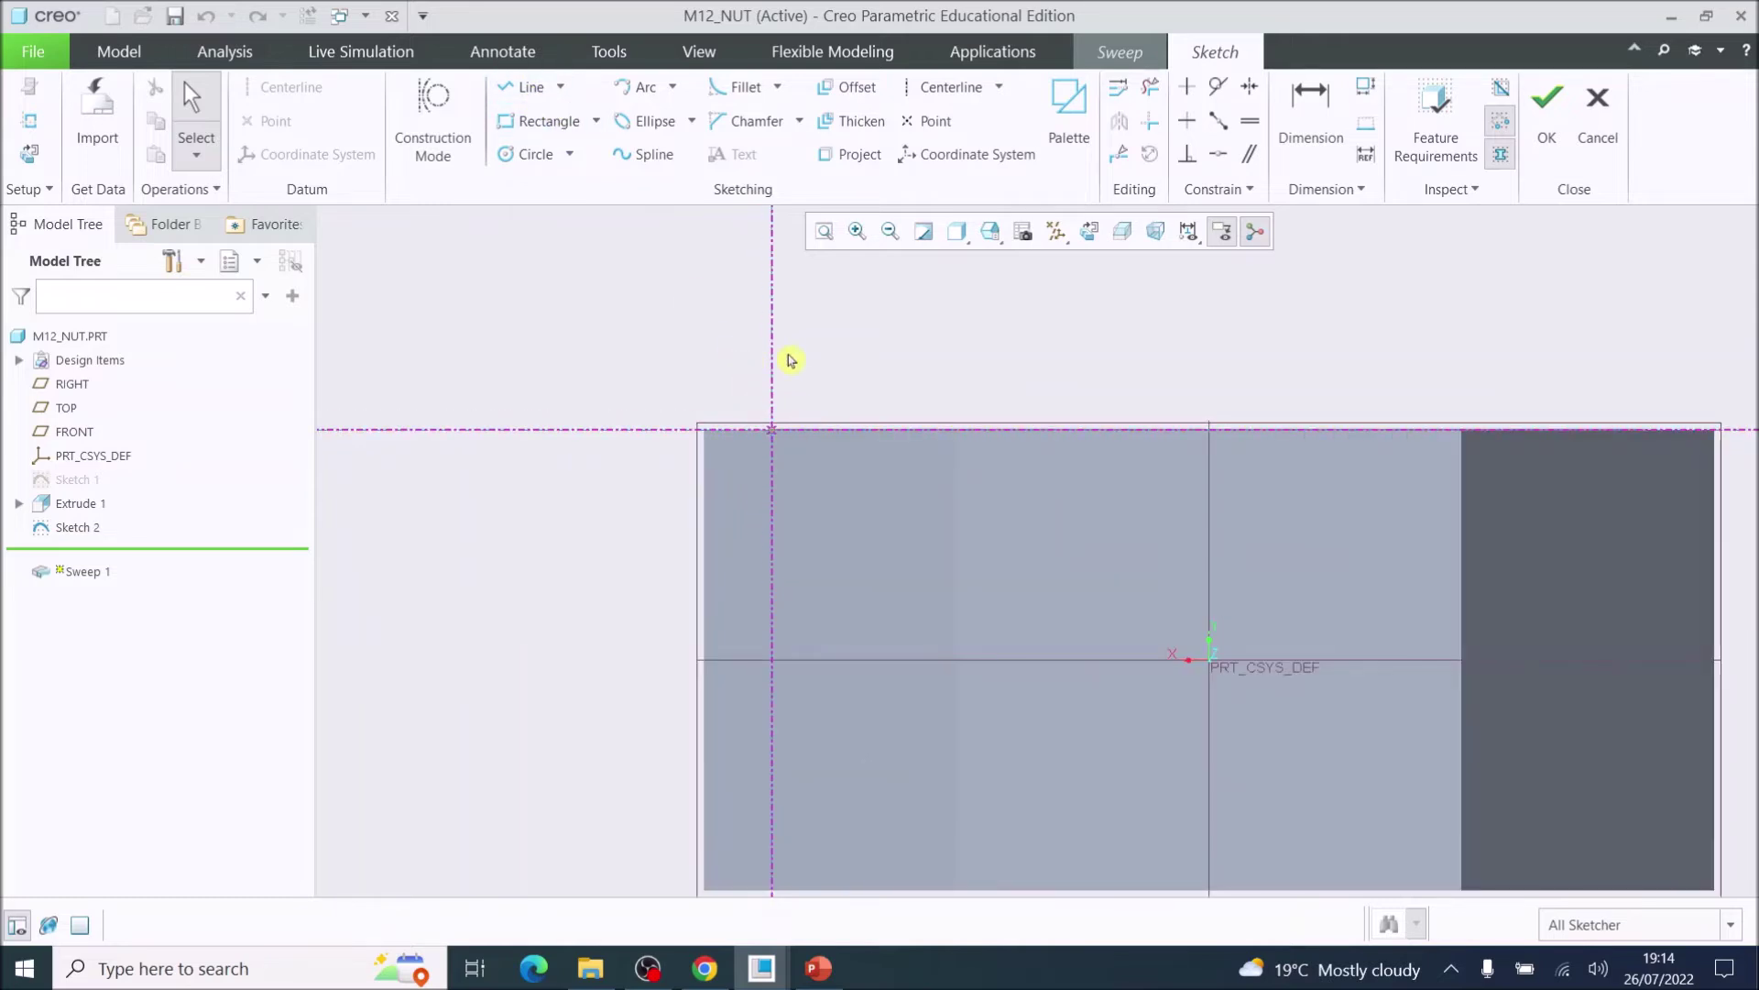
{"action": "left_click", "coordinate": [521, 92]}
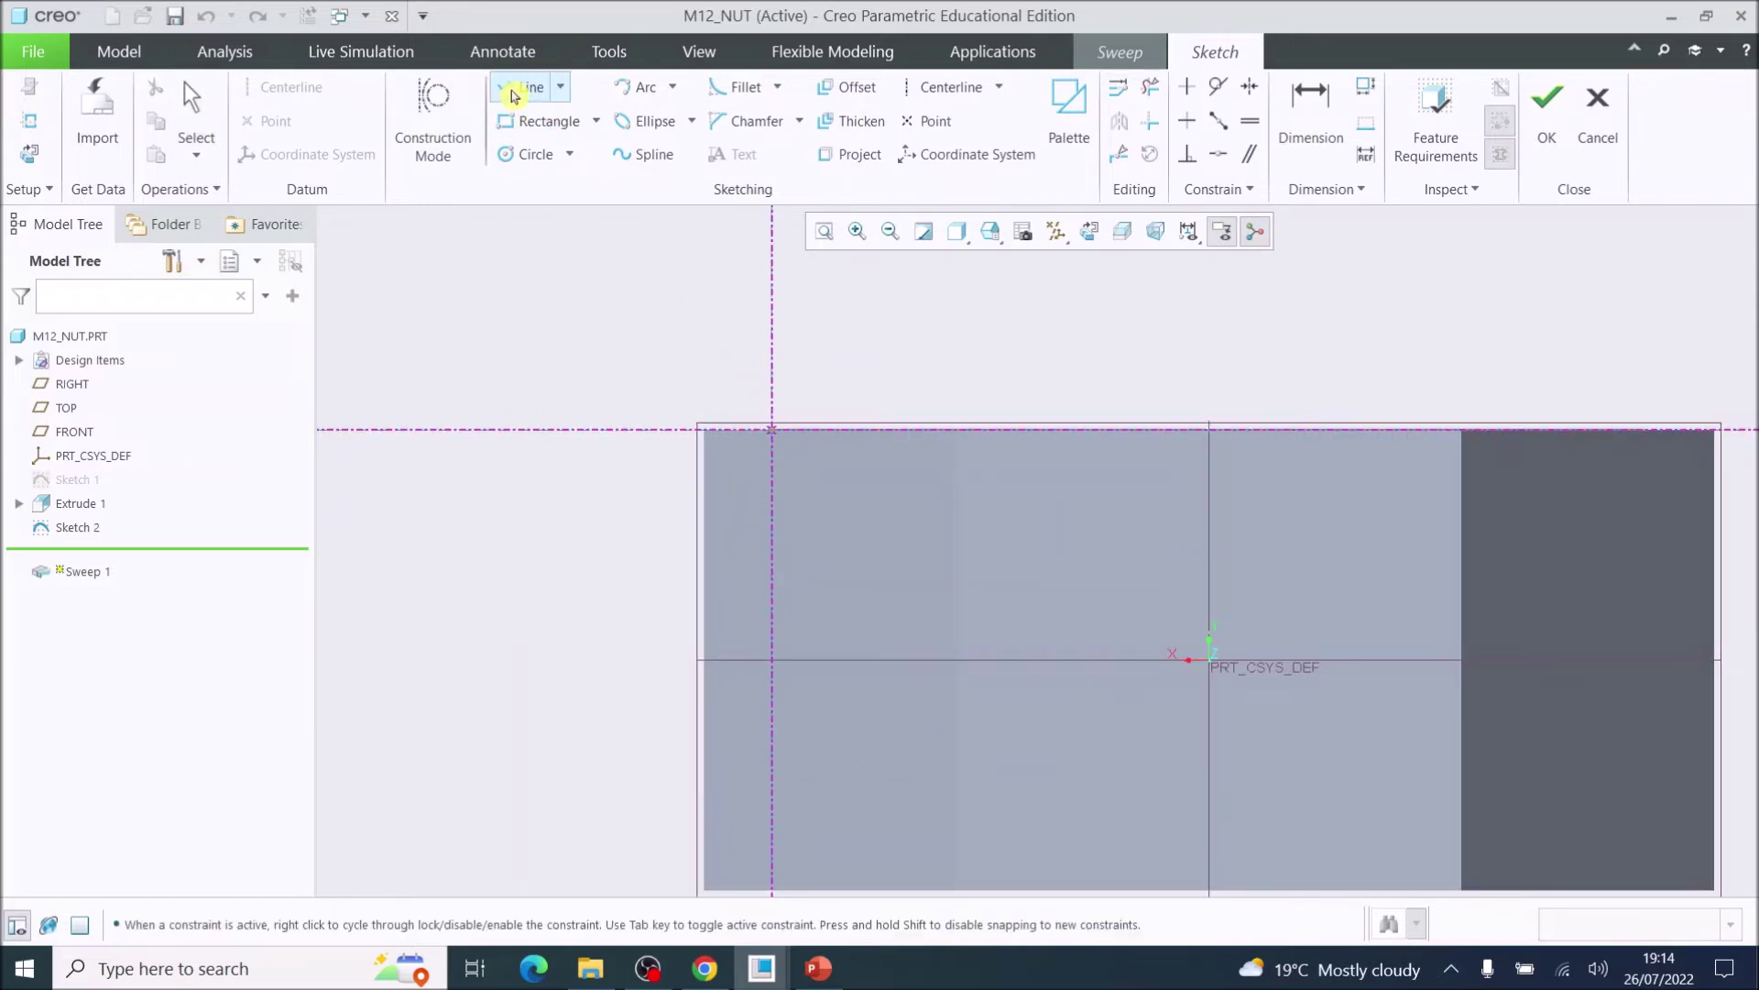
{"action": "left_click", "coordinate": [771, 431]}
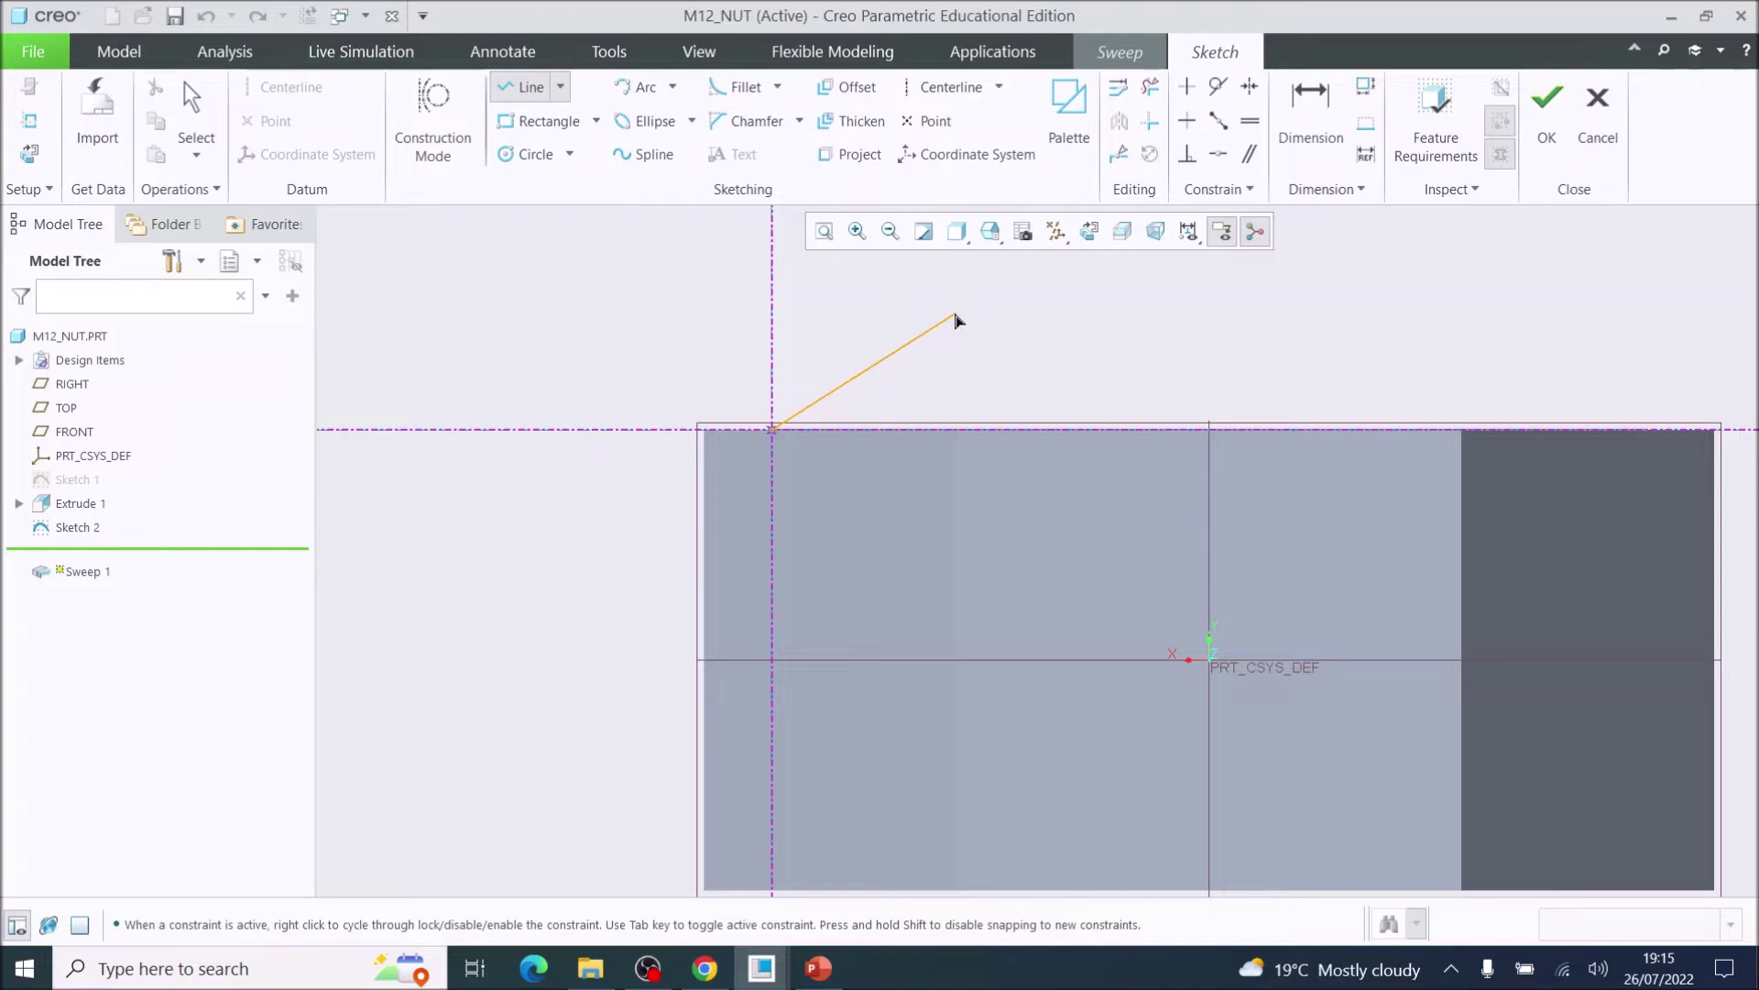
{"action": "left_click", "coordinate": [955, 316]}
{"action": "middle_click", "coordinate": [1007, 340]}
Step: Dimension the sloped line's angle to 30 degrees
{"action": "left_click", "coordinate": [1317, 108]}
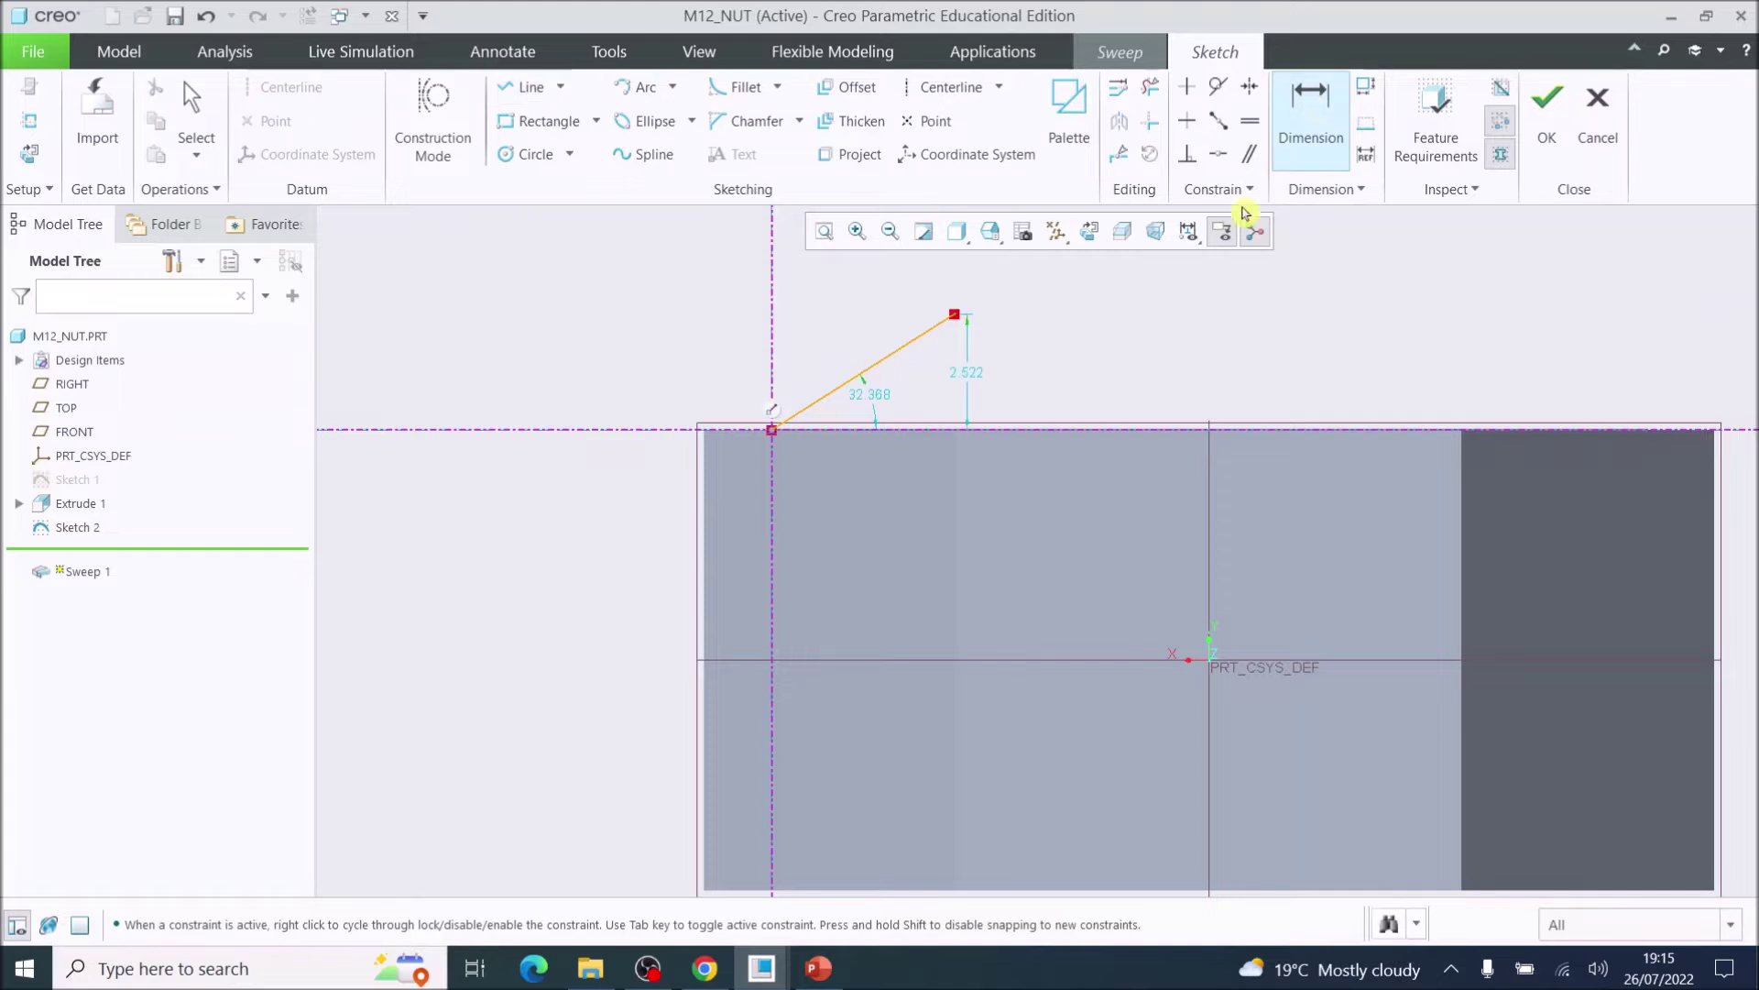
{"action": "double_click", "coordinate": [872, 397]}
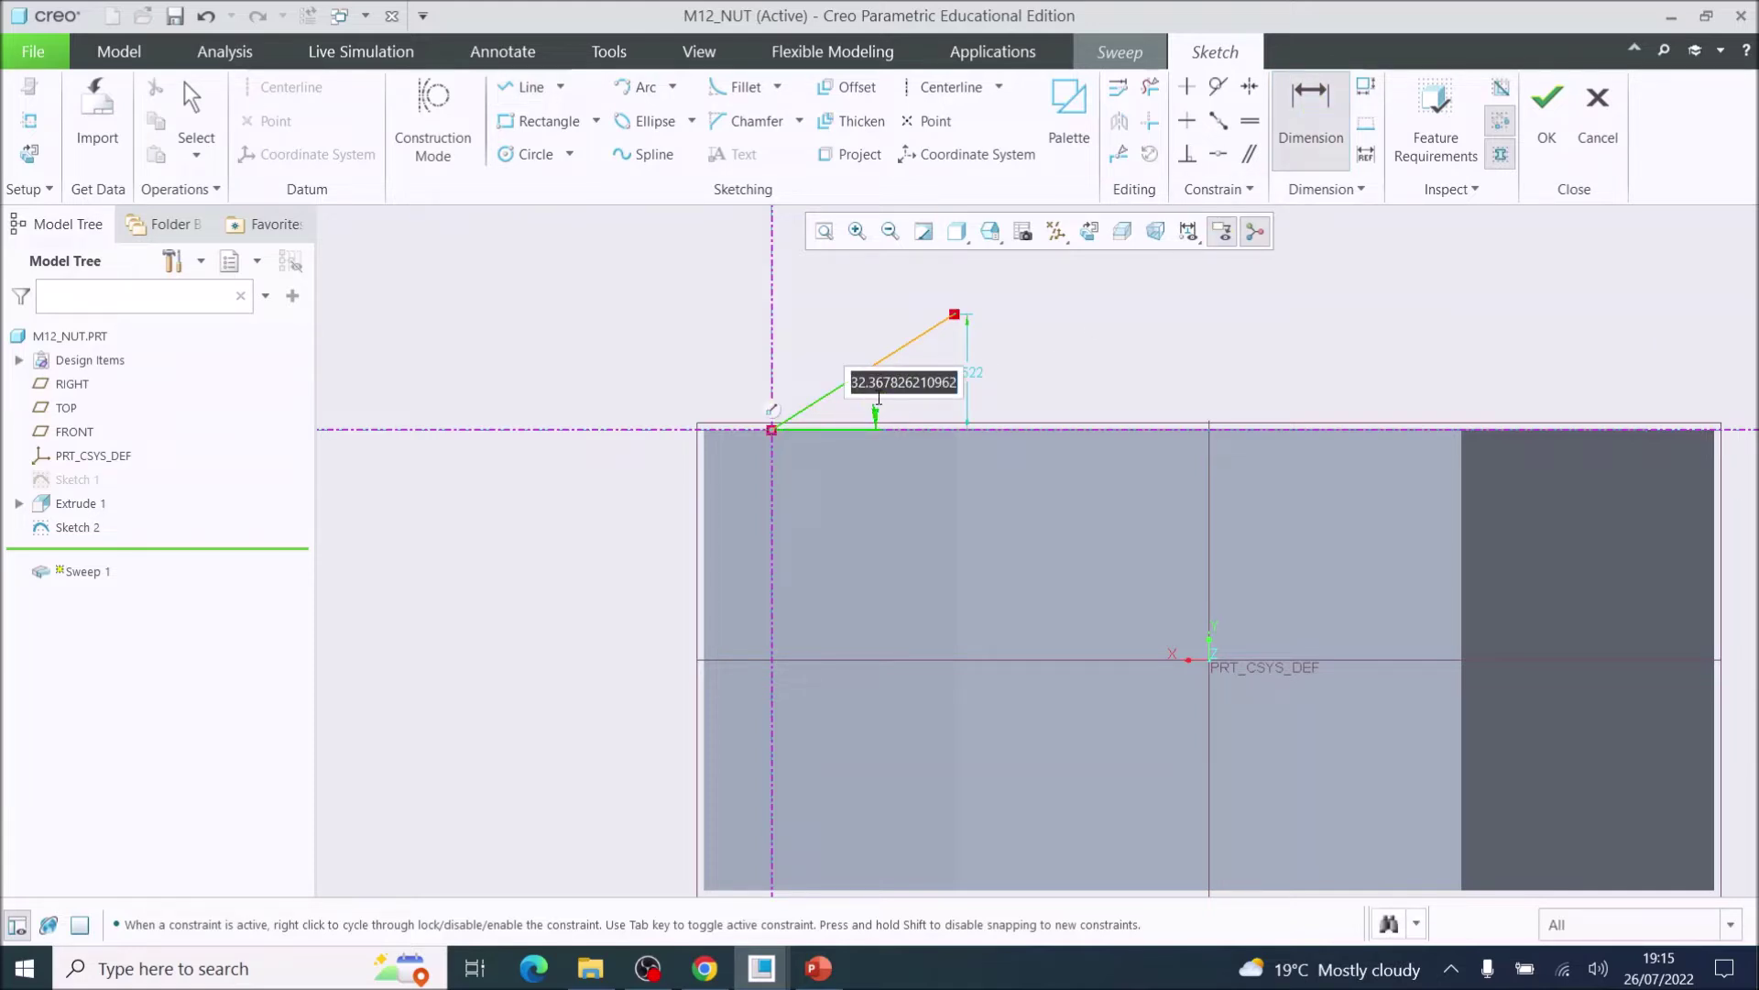
{"action": "type", "text": "3"}
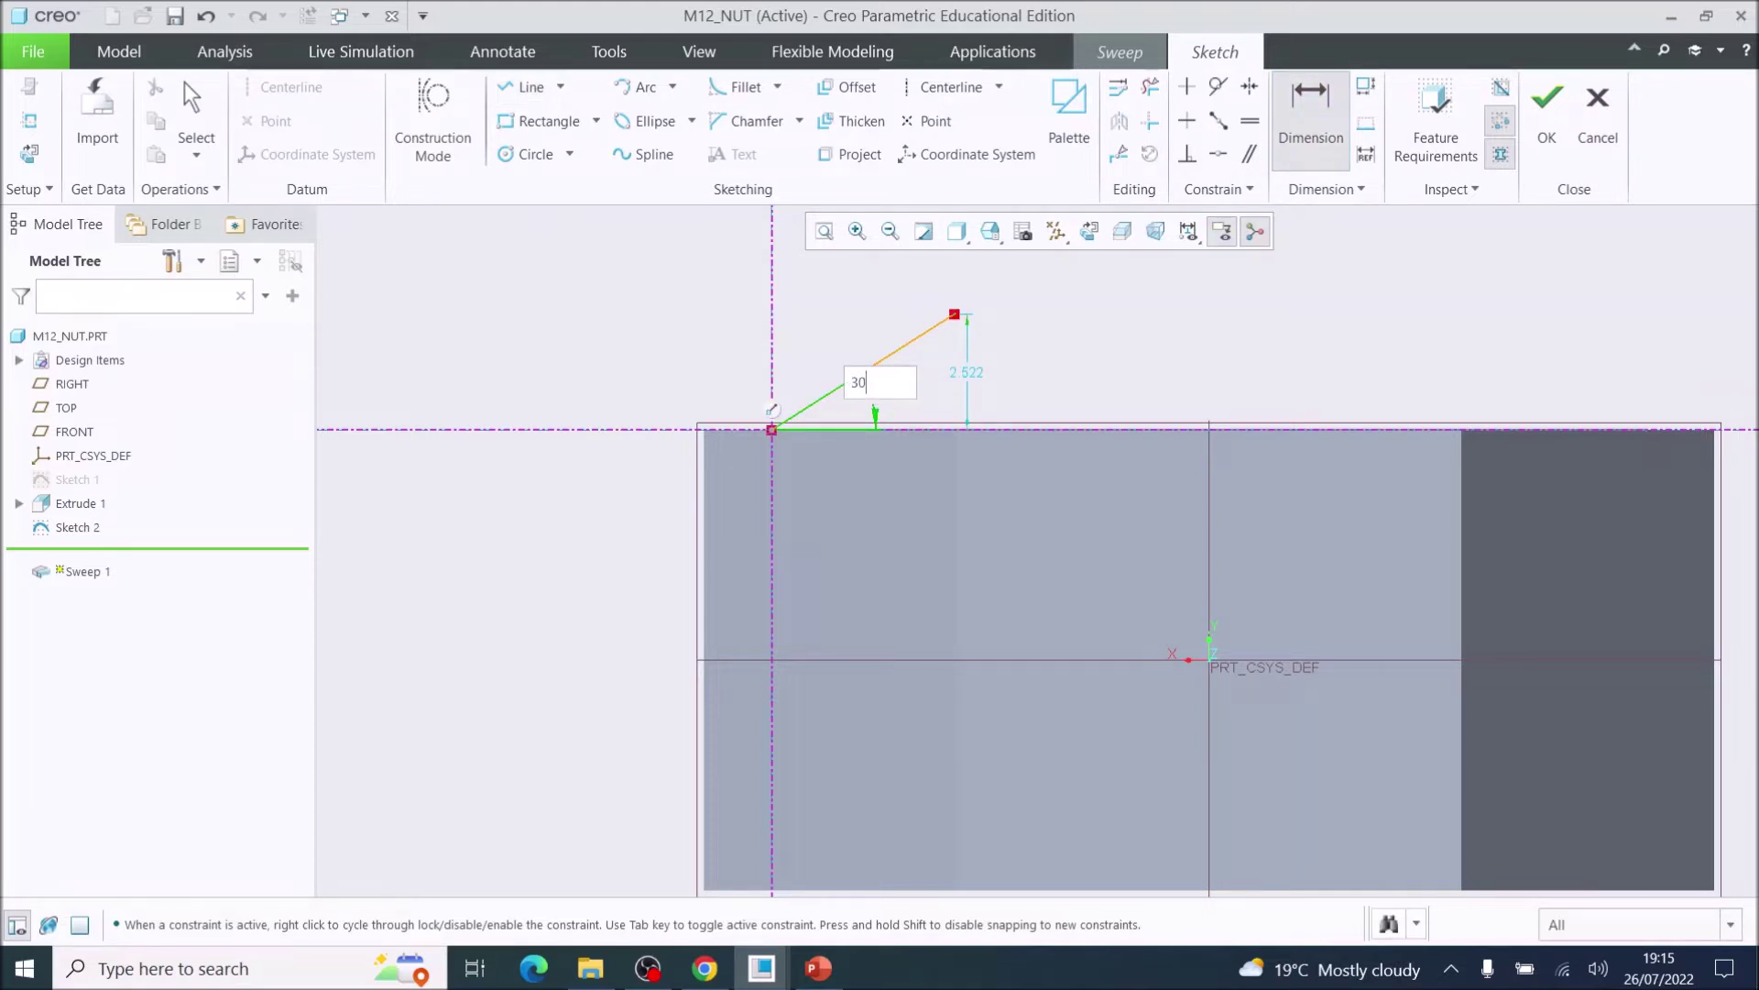
{"action": "type", "text": "0"}
{"action": "key", "text": "Return"}
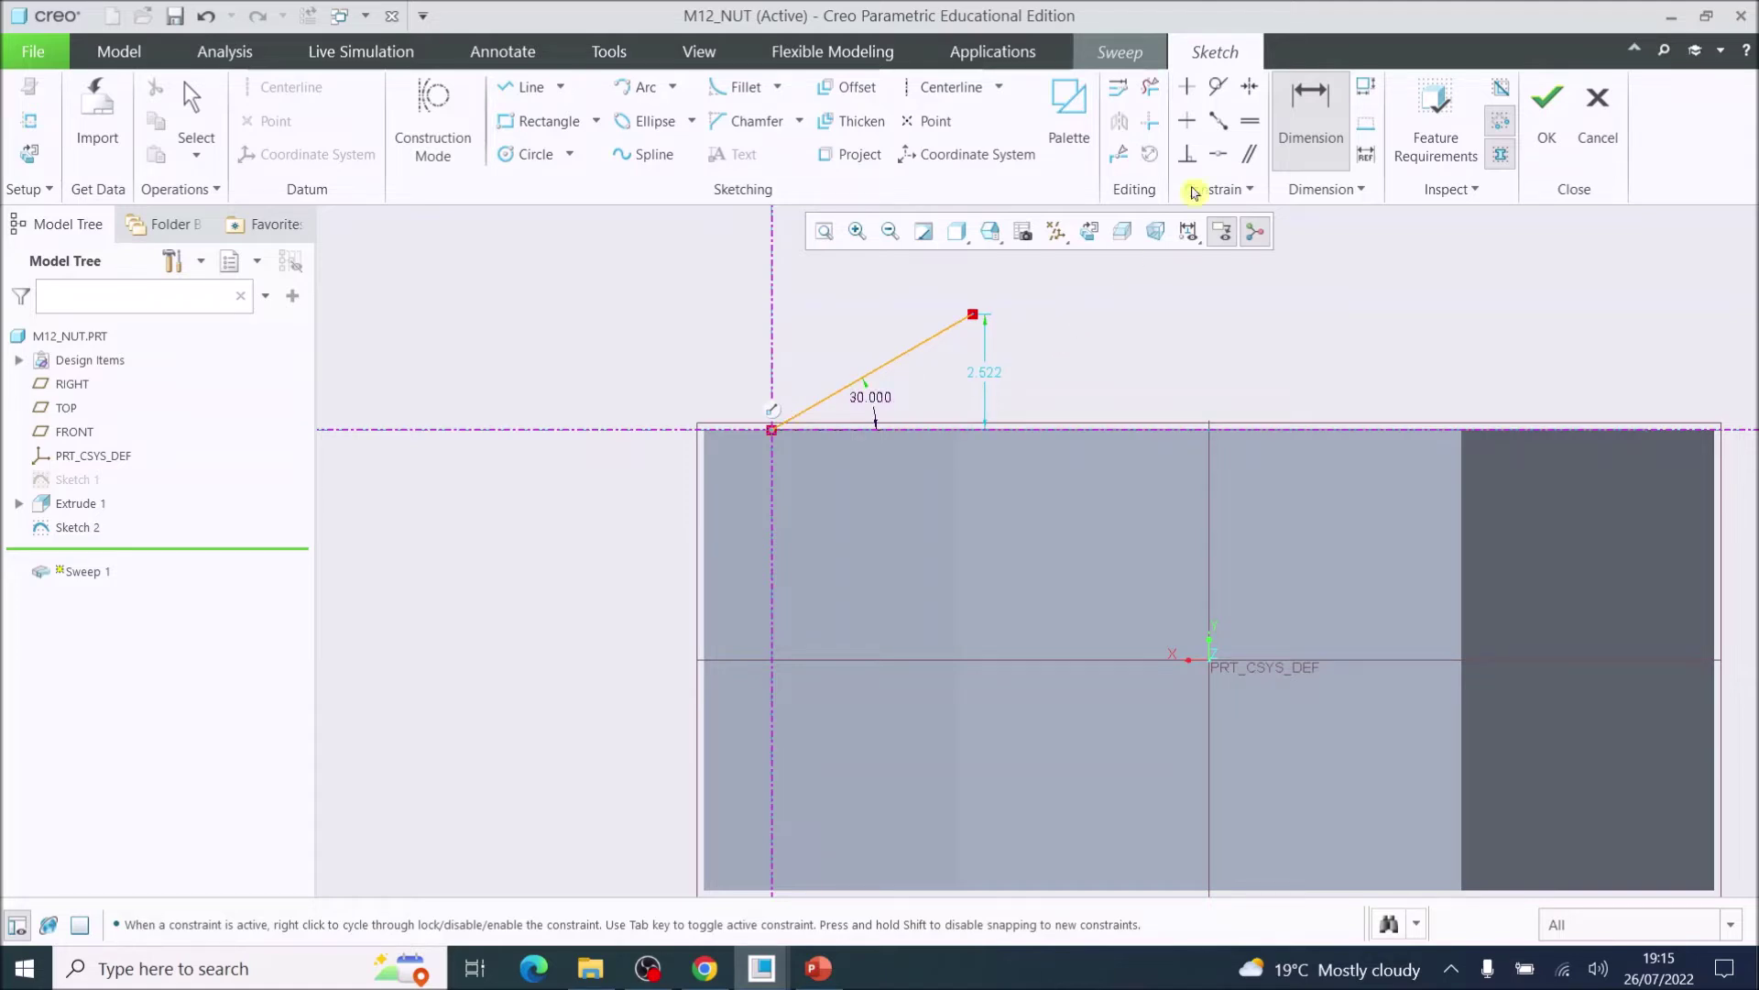
{"action": "left_click", "coordinate": [507, 95]}
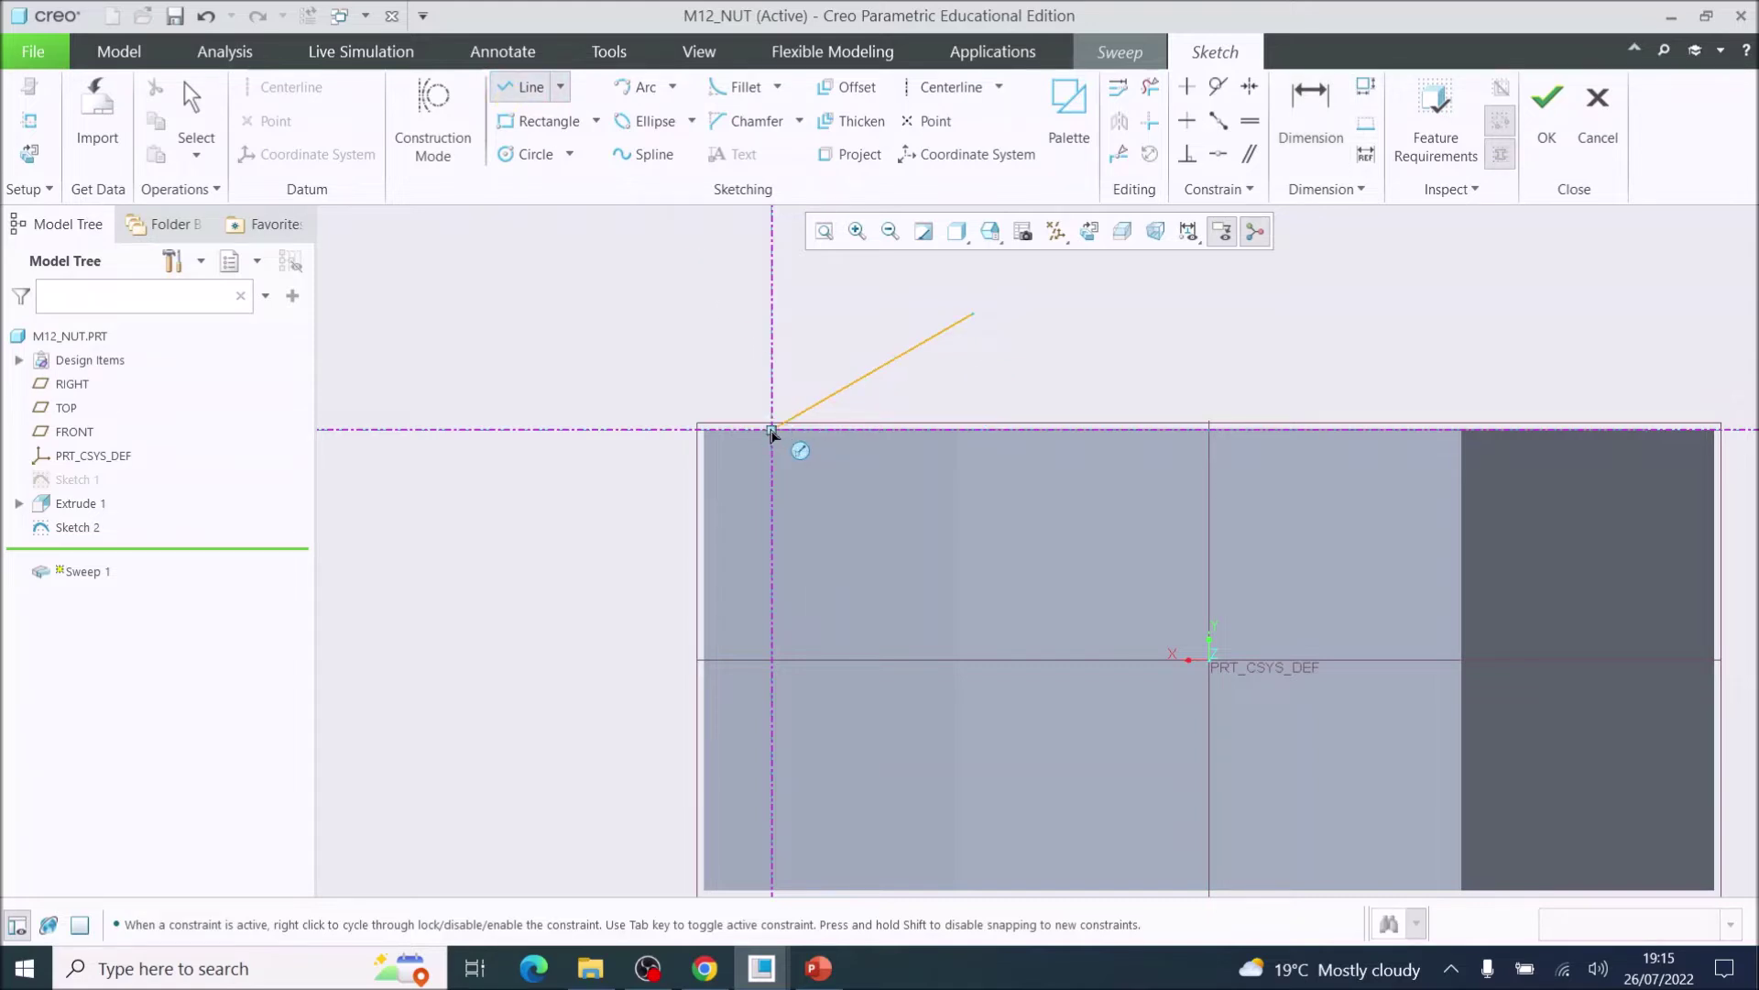
Step: Extend the sloped line down-left, then add vertical and horizontal sides to close the triangle
{"action": "left_click", "coordinate": [772, 431]}
{"action": "left_click", "coordinate": [639, 507]}
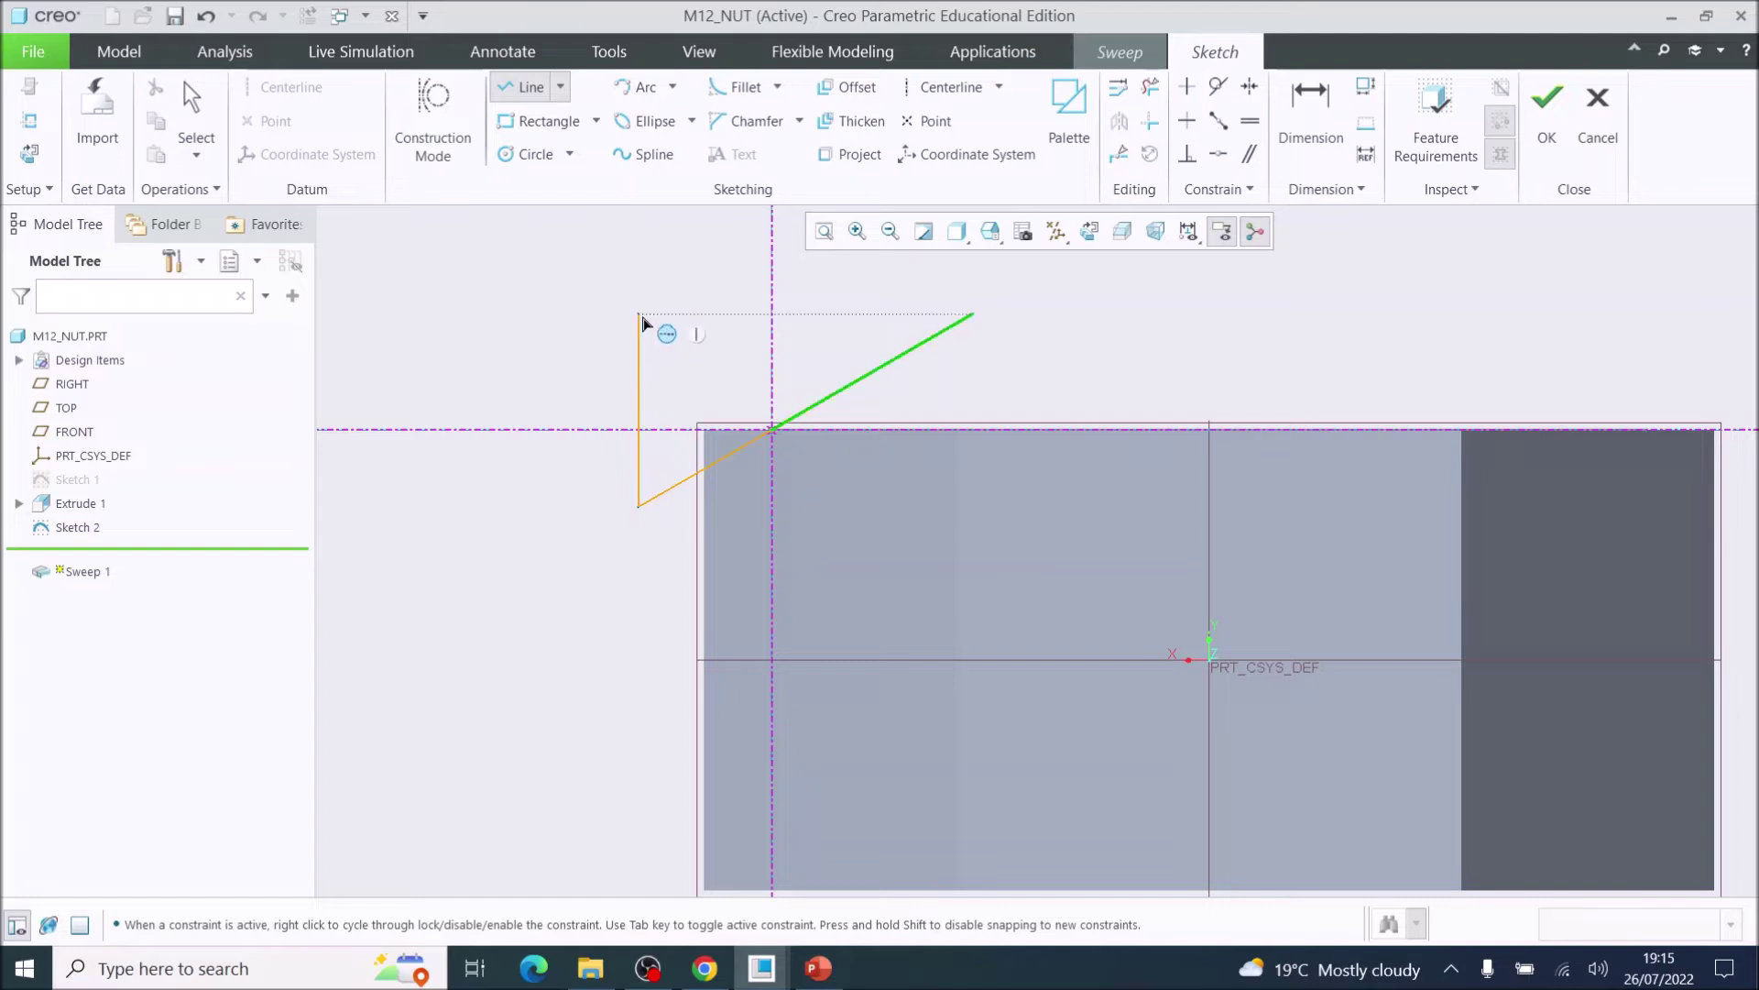
{"action": "left_click", "coordinate": [639, 316]}
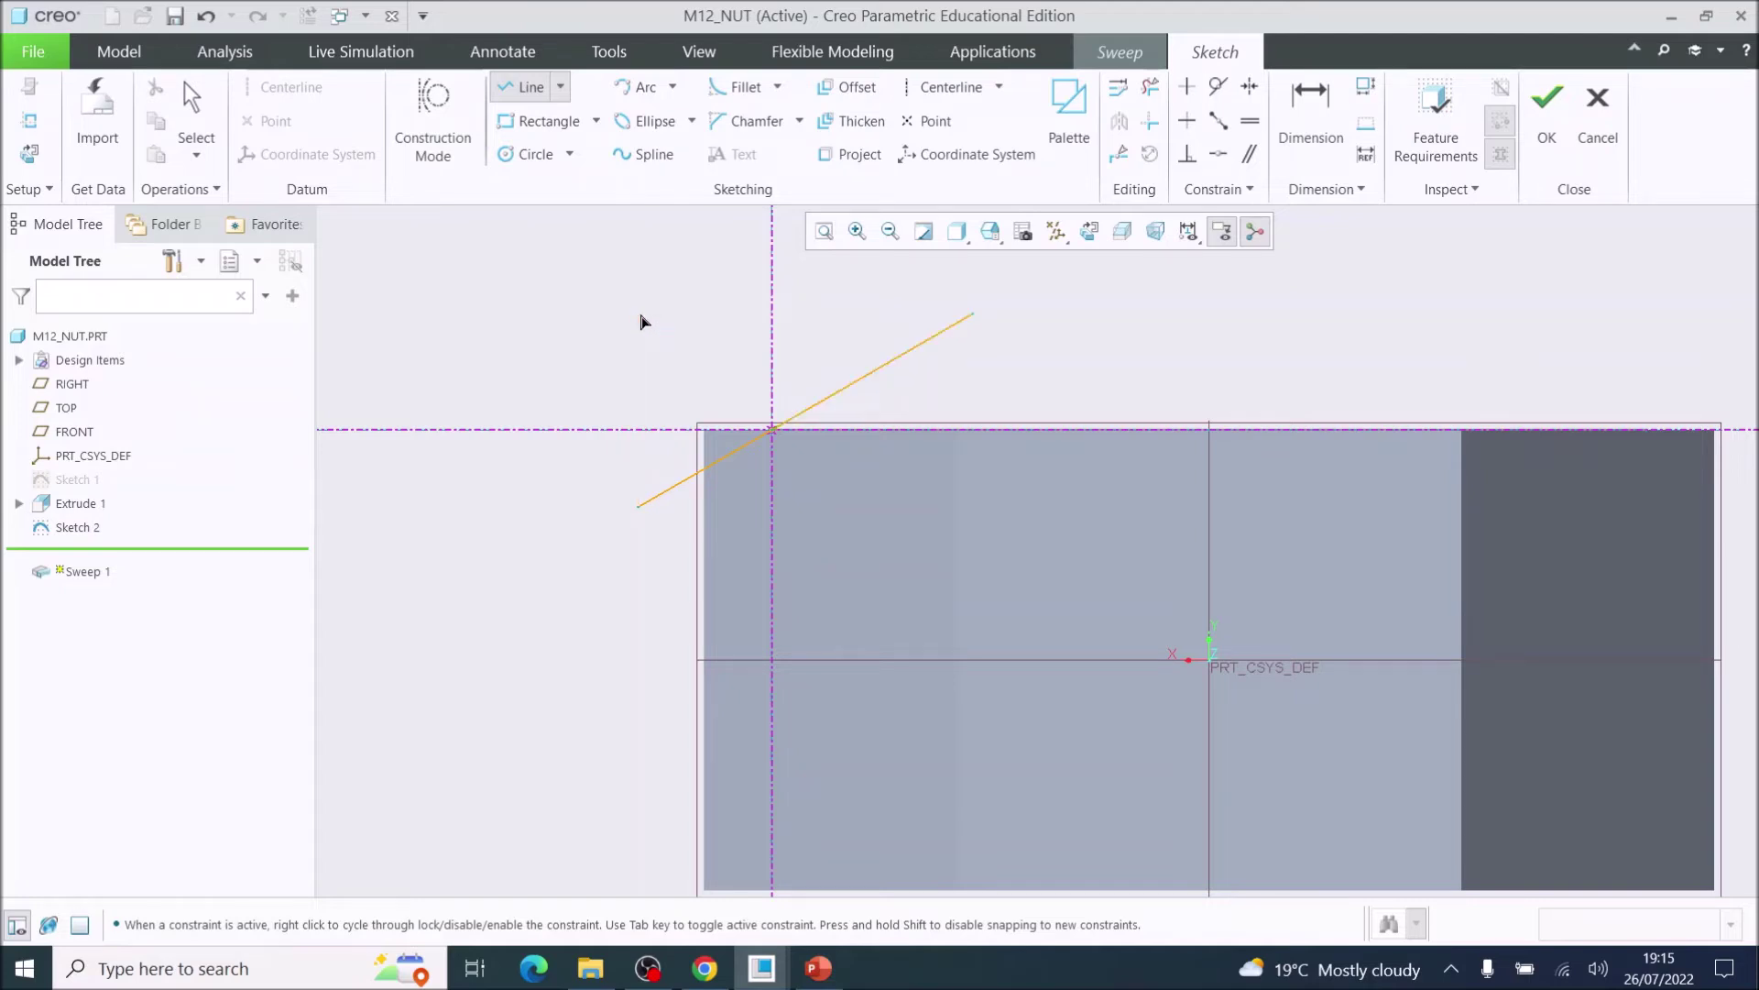
{"action": "left_click", "coordinate": [974, 315]}
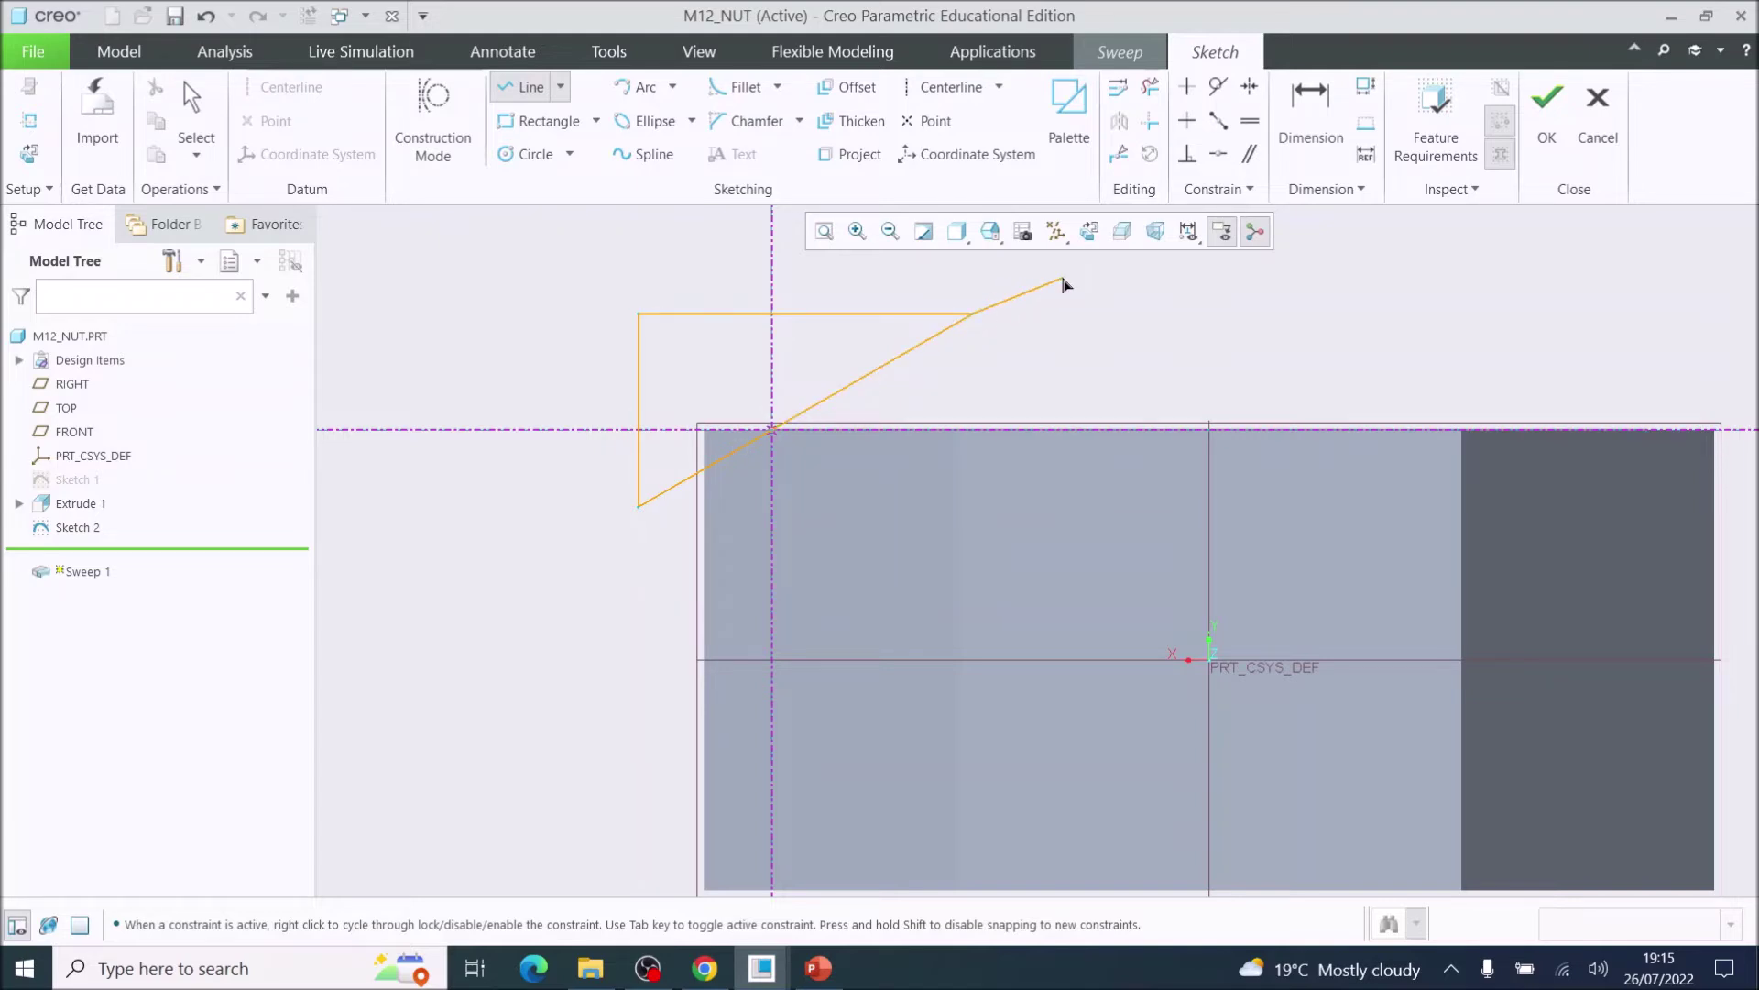
{"action": "middle_click", "coordinate": [1065, 284]}
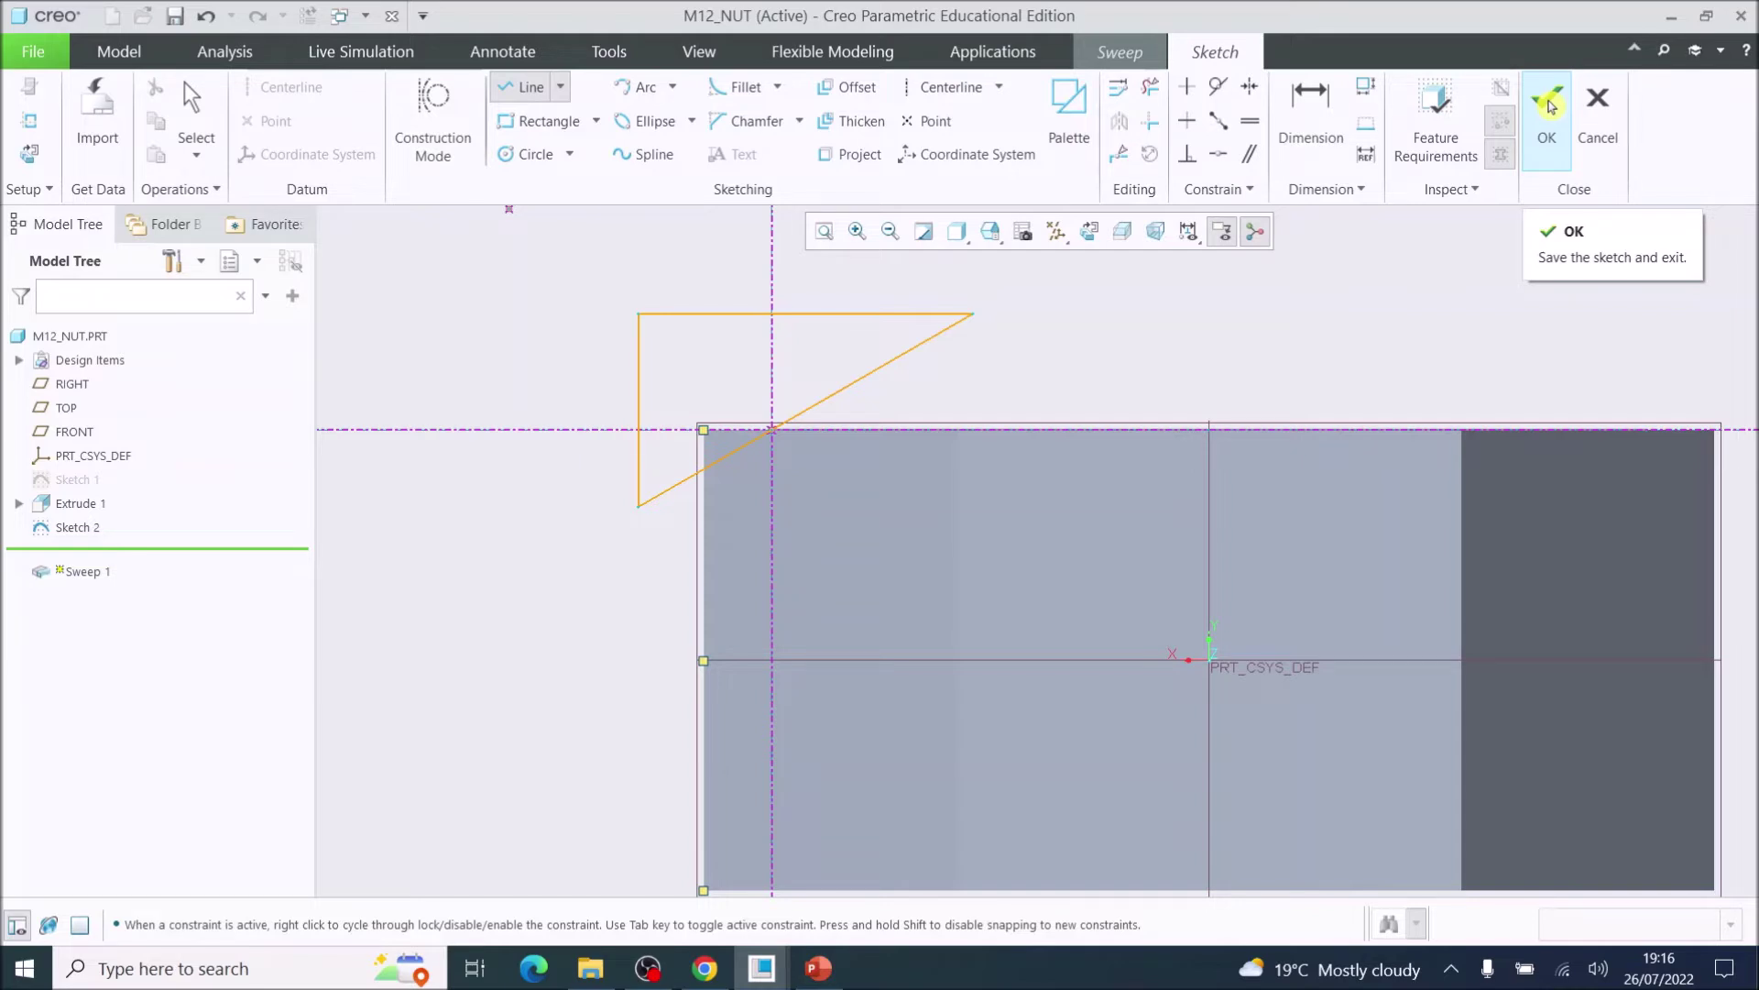
Step: Finish the triangular section and set the sweep to Remove Material, cutting the 30° top chamfer
{"action": "left_click", "coordinate": [1549, 105]}
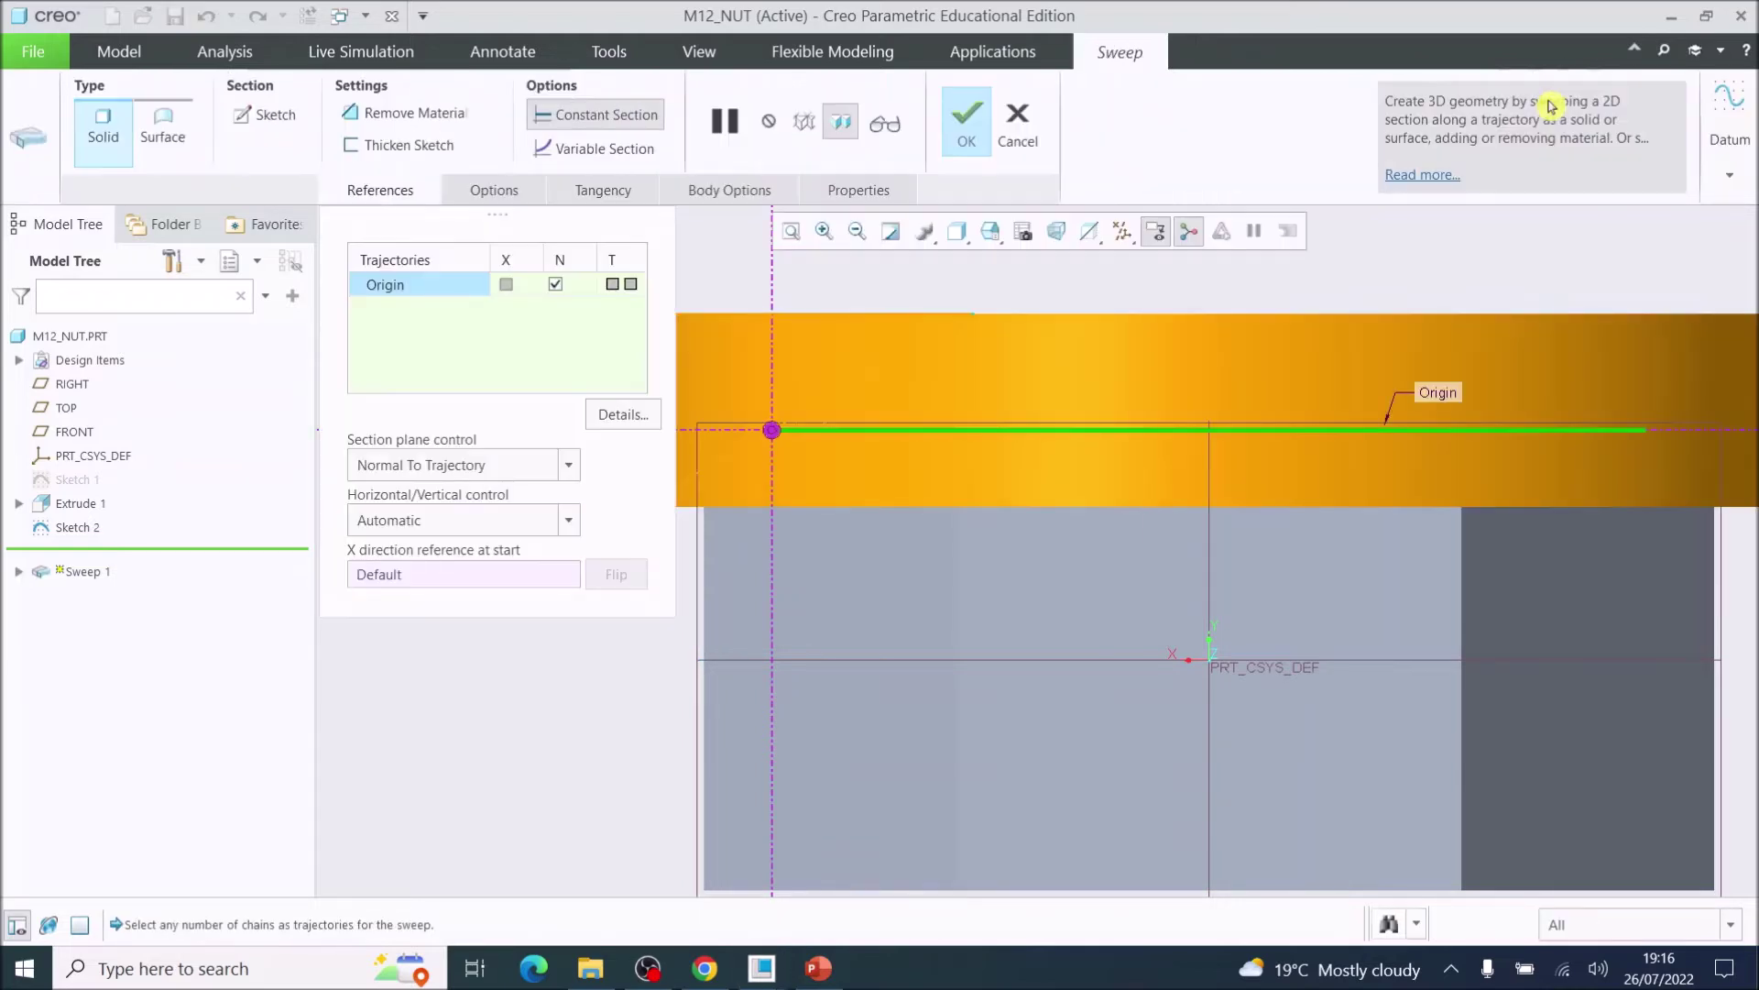
{"action": "scroll", "coordinate": [1299, 449], "scroll_direction": "down", "scroll_amount": 2}
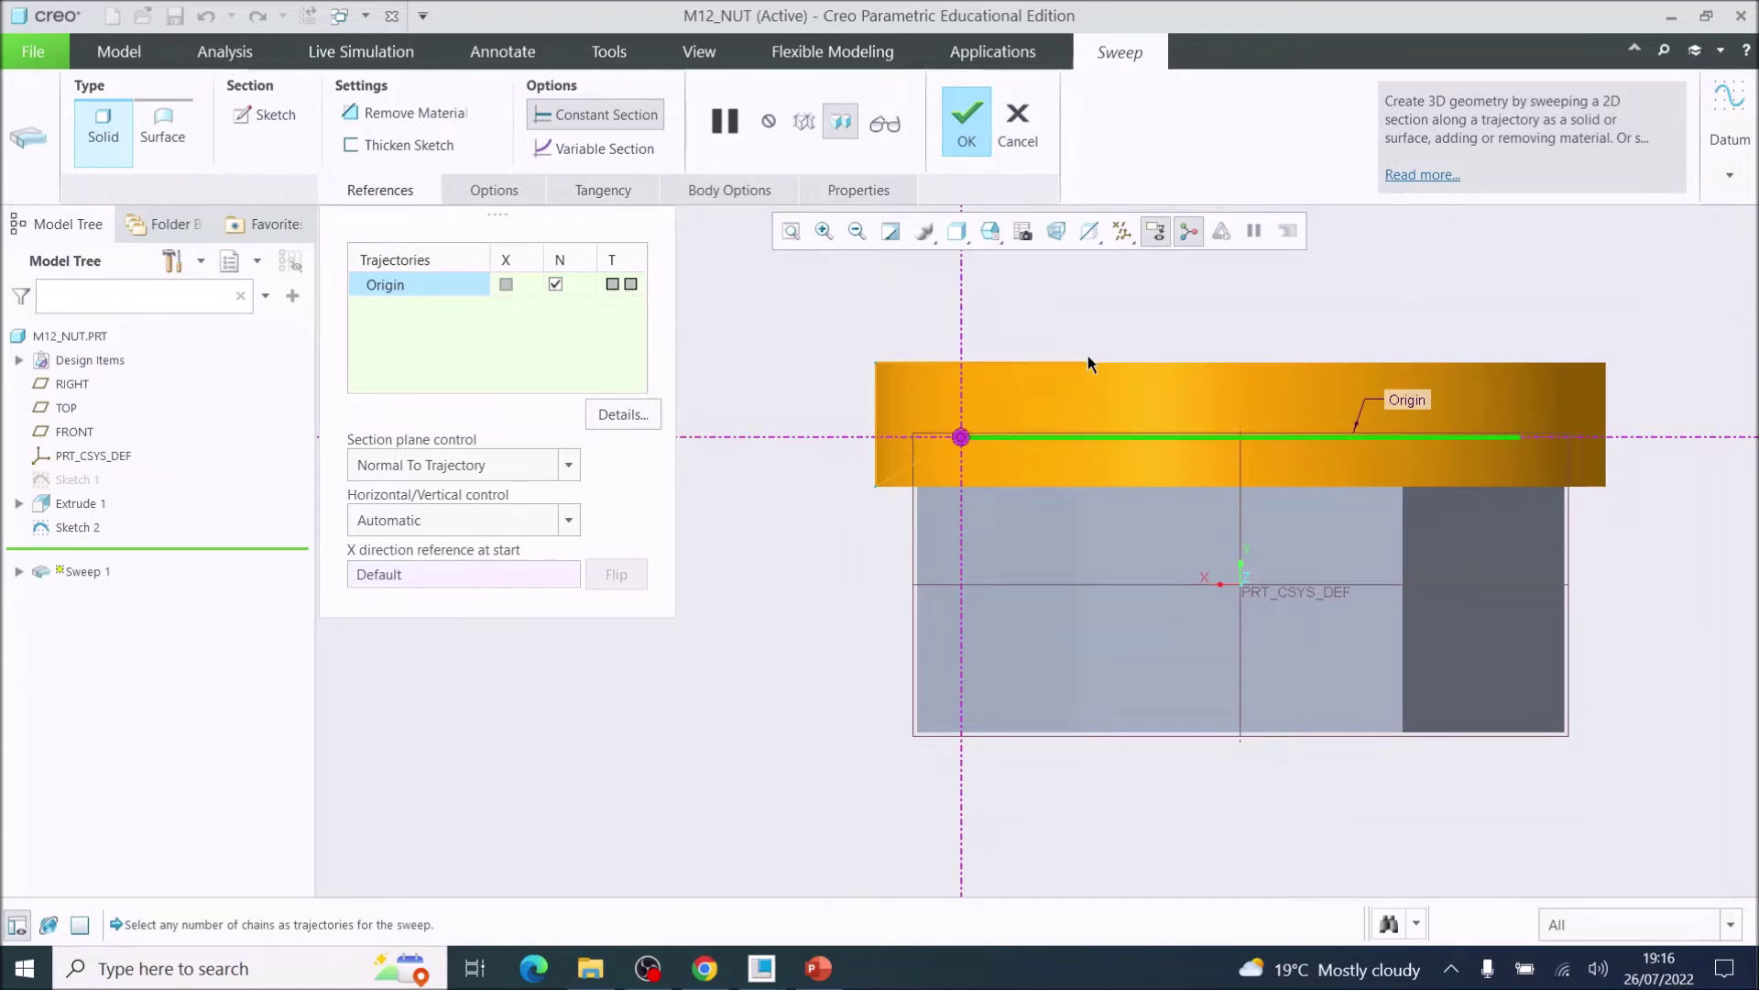
{"action": "left_click", "coordinate": [397, 122]}
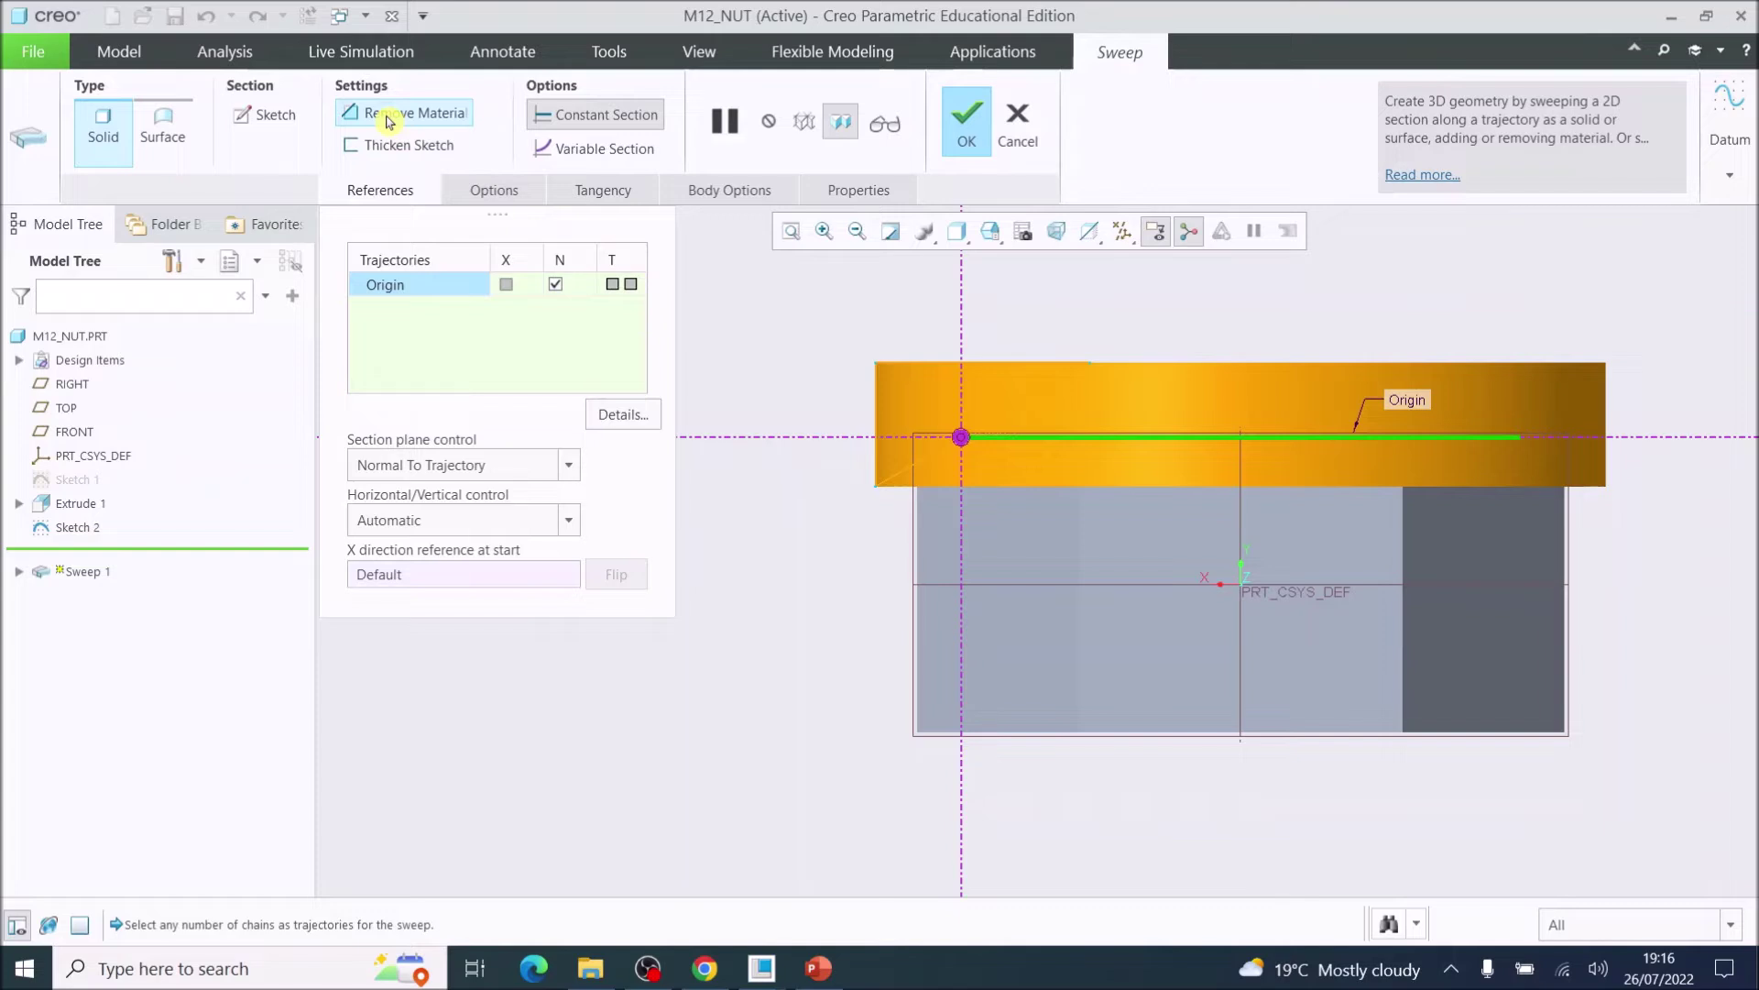
{"action": "middle_click_drag", "start_coordinate": [1083, 535], "coordinate": [1072, 570]}
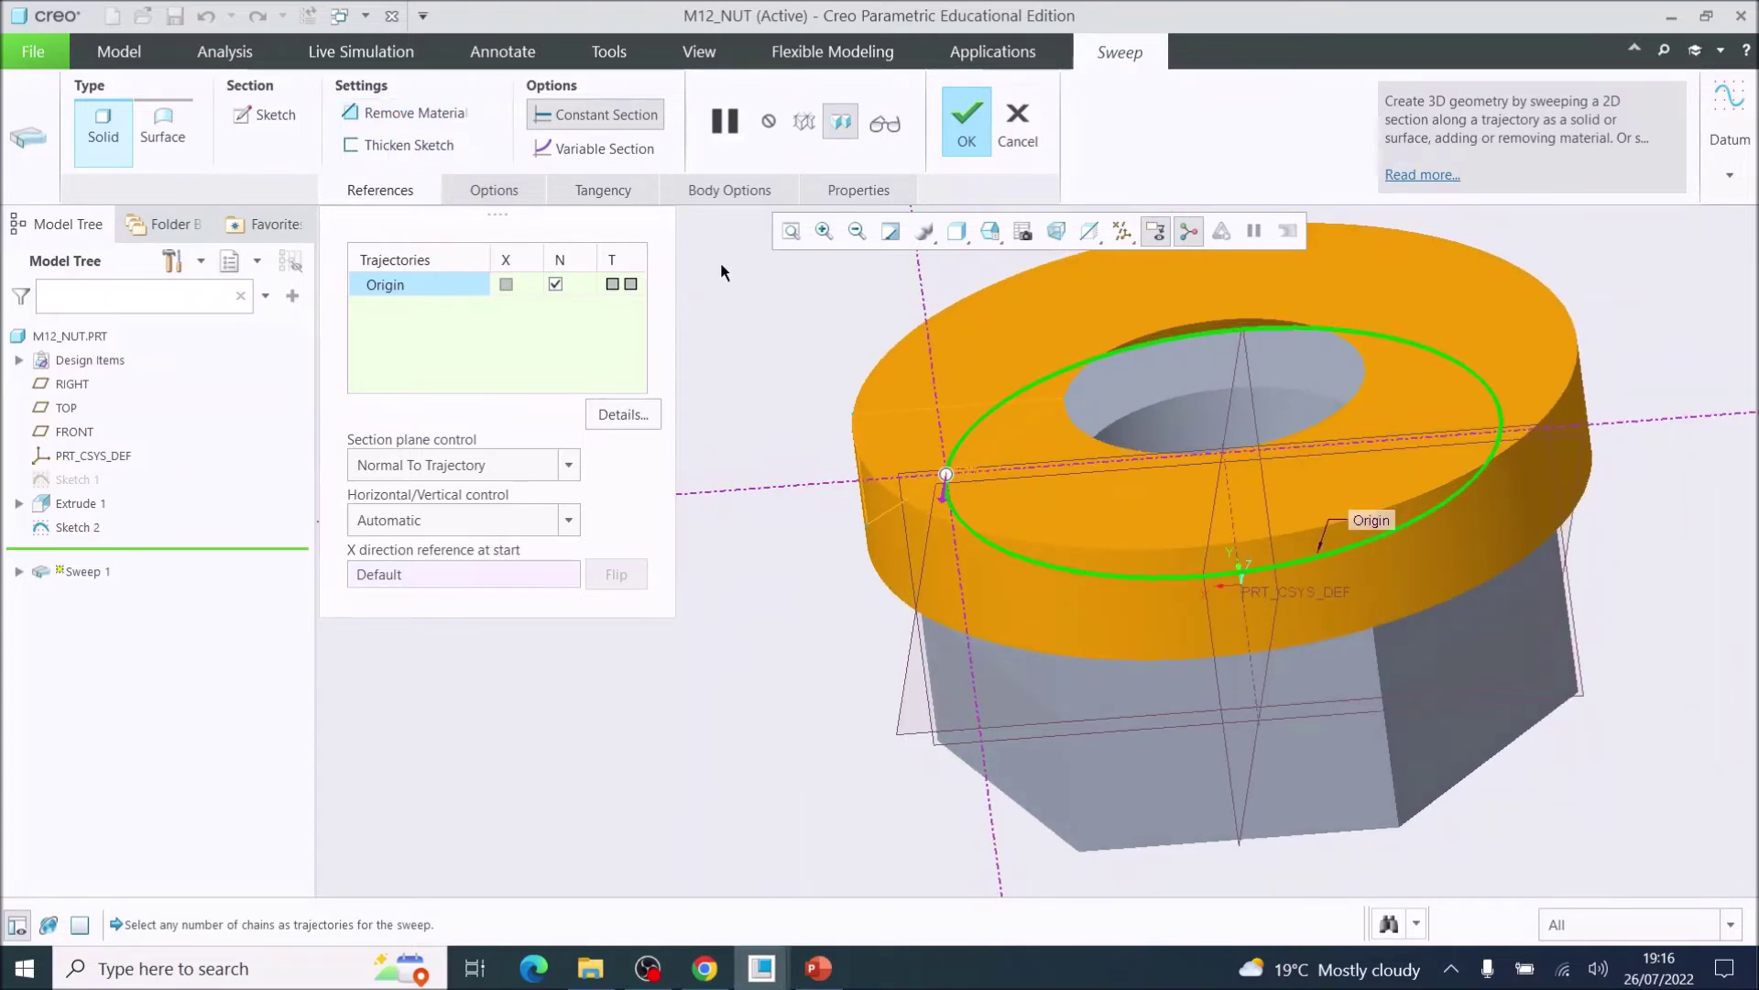
{"action": "left_click", "coordinate": [412, 117]}
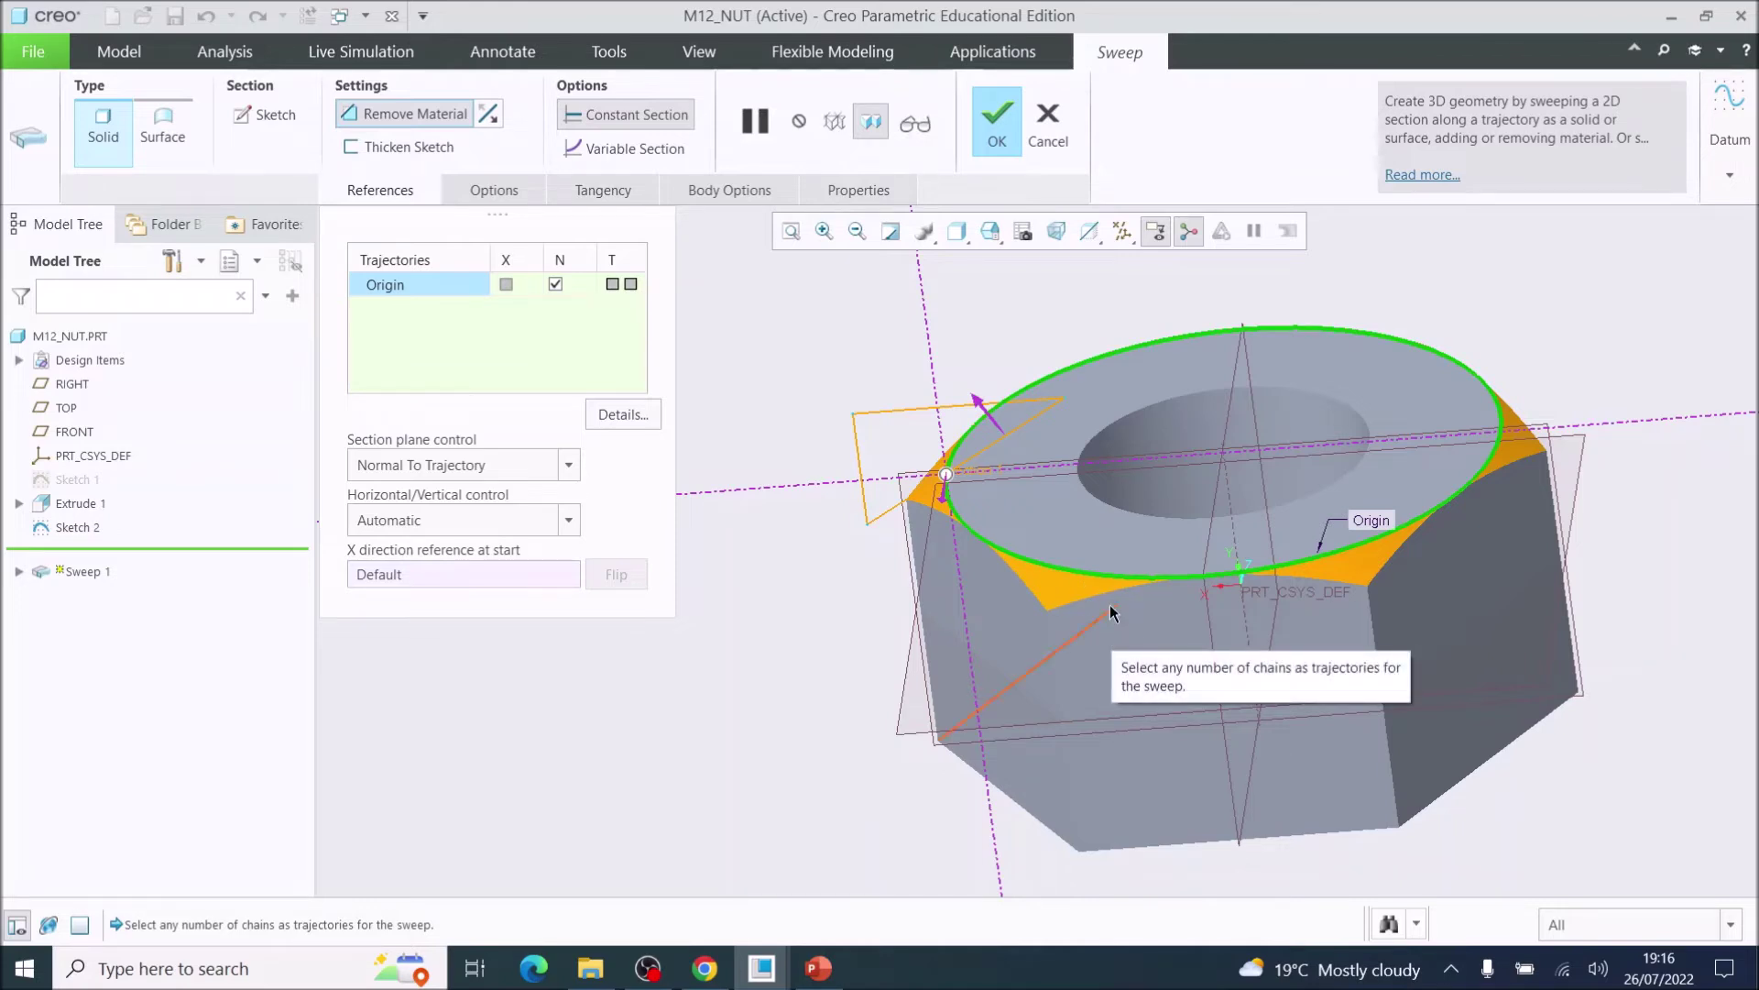
{"action": "left_click", "coordinate": [1003, 125]}
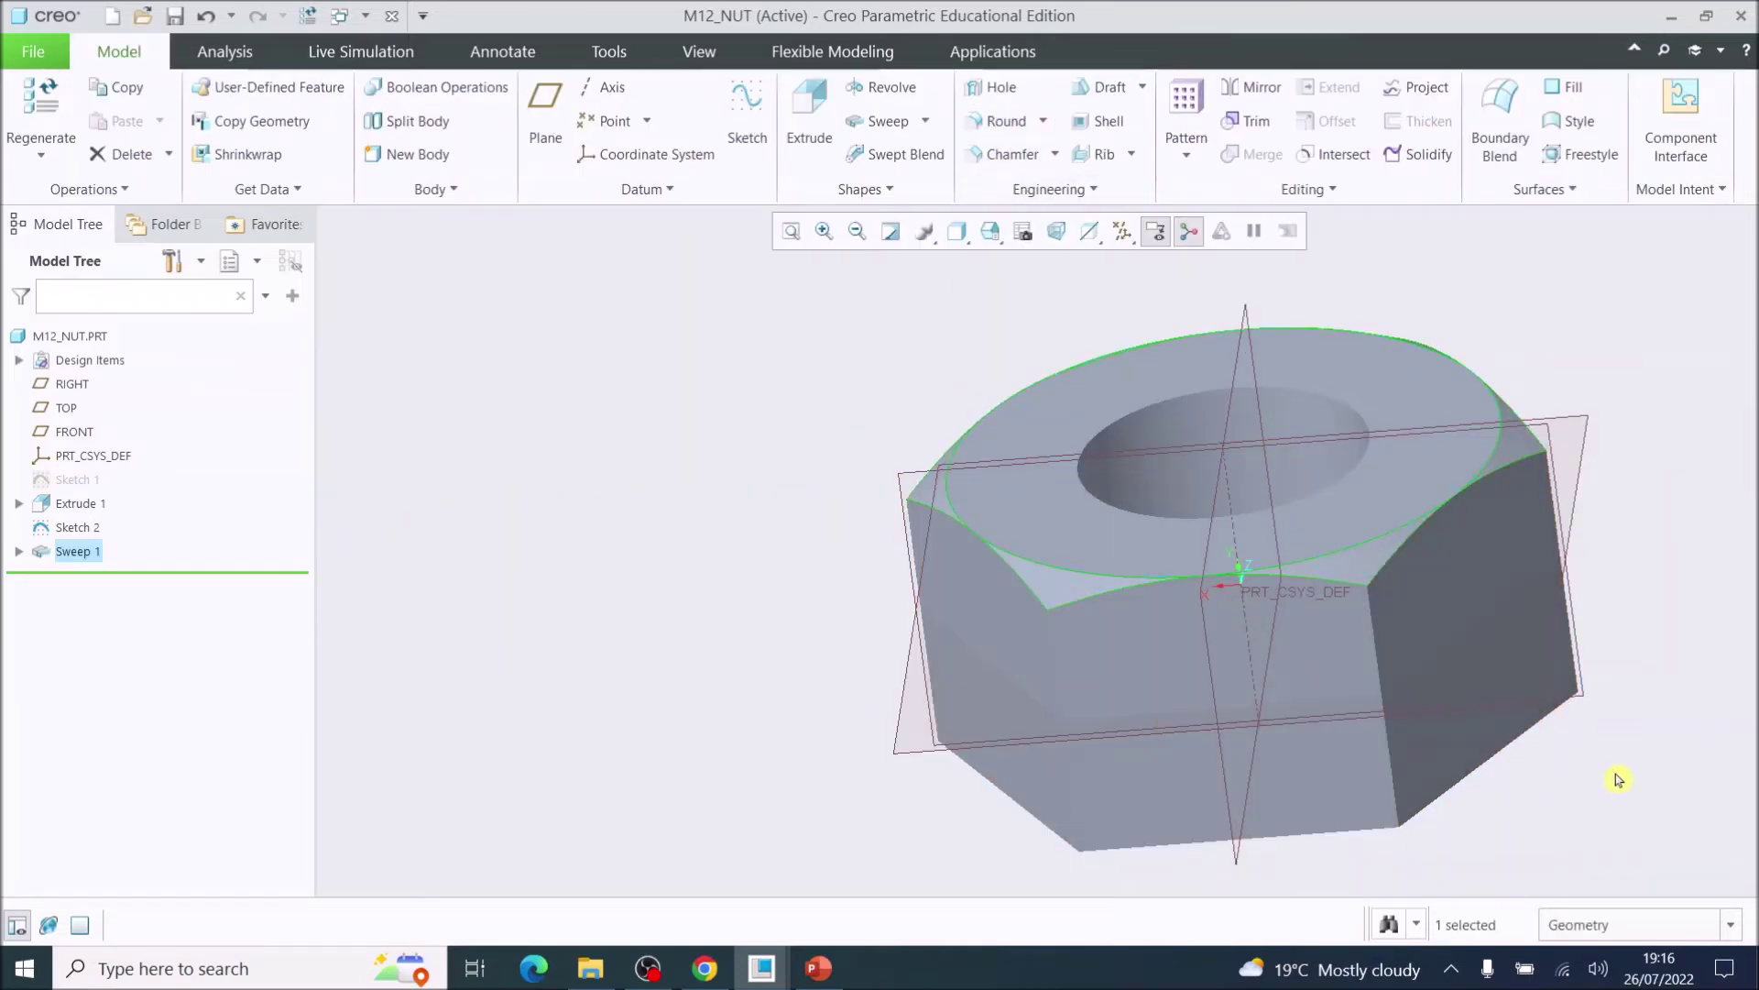
Step: Mirror the Sweep 1 chamfer cut across the TOP datum plane onto the nut's bottom edge
{"action": "left_click", "coordinate": [791, 231]}
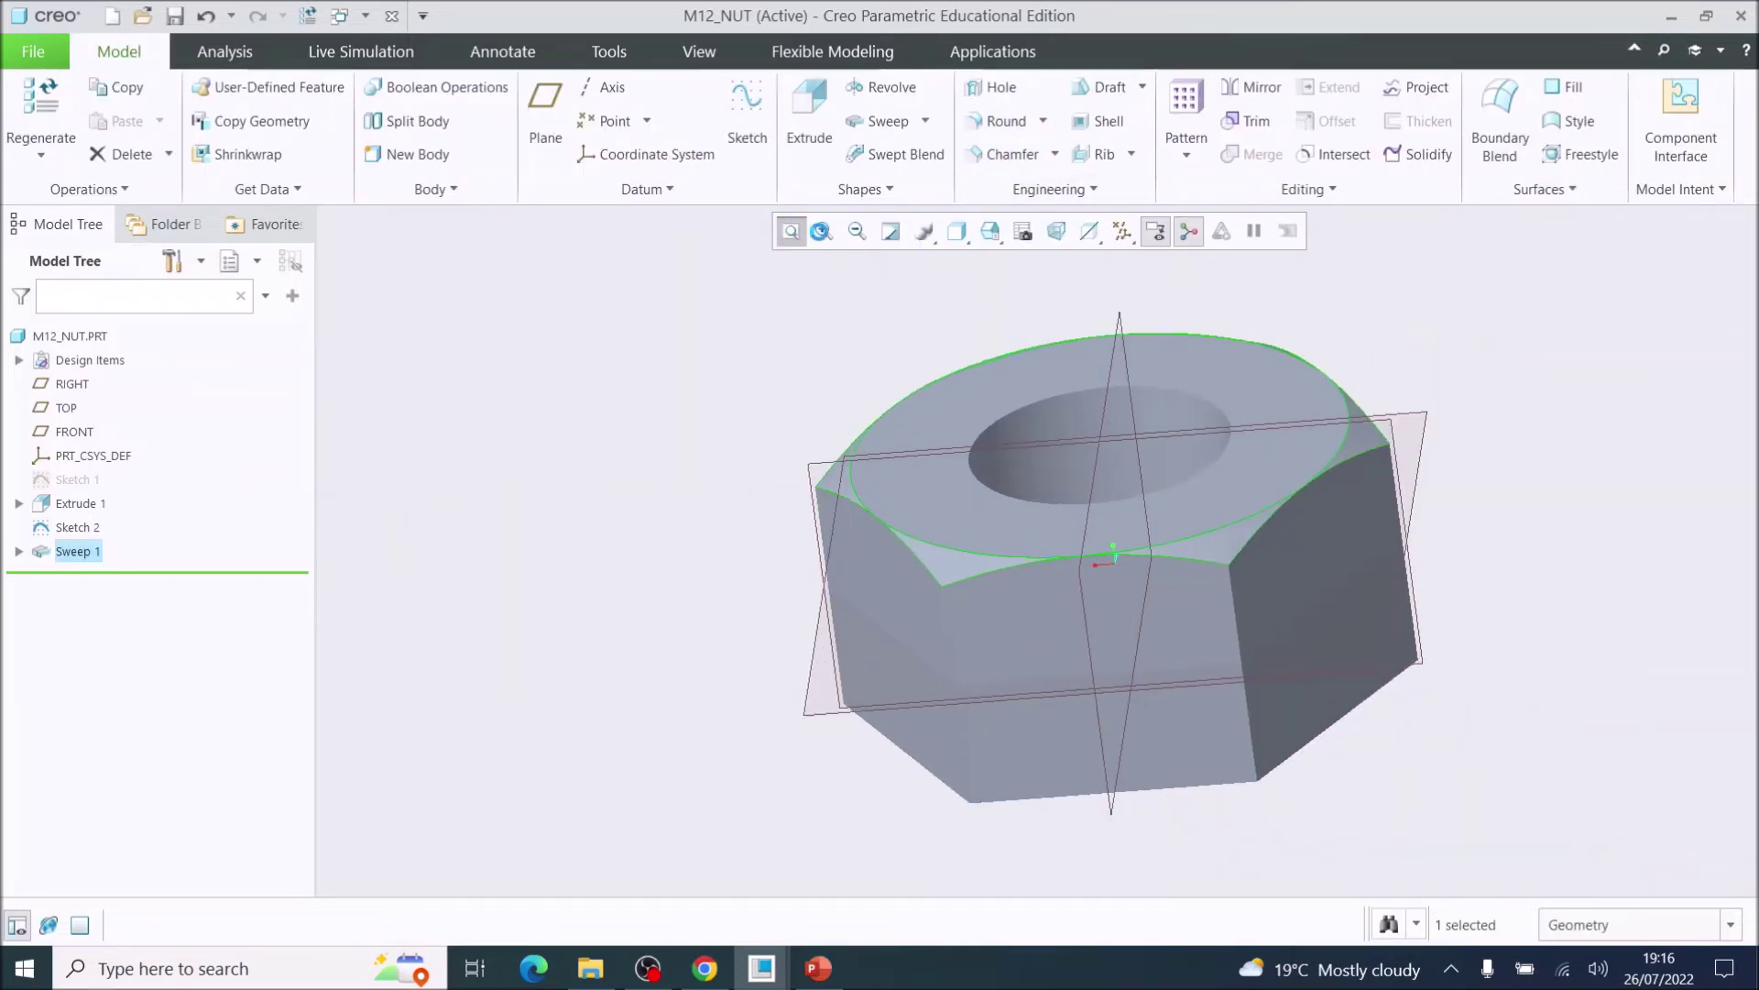
{"action": "mouse_move", "coordinate": [1466, 495]}
{"action": "middle_mouse_down"}
{"action": "mouse_move", "coordinate": [1557, 508]}
{"action": "mouse_move", "coordinate": [1551, 569]}
{"action": "mouse_move", "coordinate": [1503, 569]}
{"action": "mouse_move", "coordinate": [1501, 477]}
{"action": "mouse_move", "coordinate": [1516, 531]}
{"action": "mouse_move", "coordinate": [1531, 503]}
{"action": "mouse_move", "coordinate": [1540, 522]}
{"action": "mouse_move", "coordinate": [1485, 469]}
{"action": "mouse_move", "coordinate": [1518, 556]}
{"action": "middle_mouse_up"}
{"action": "left_click", "coordinate": [1565, 508]}
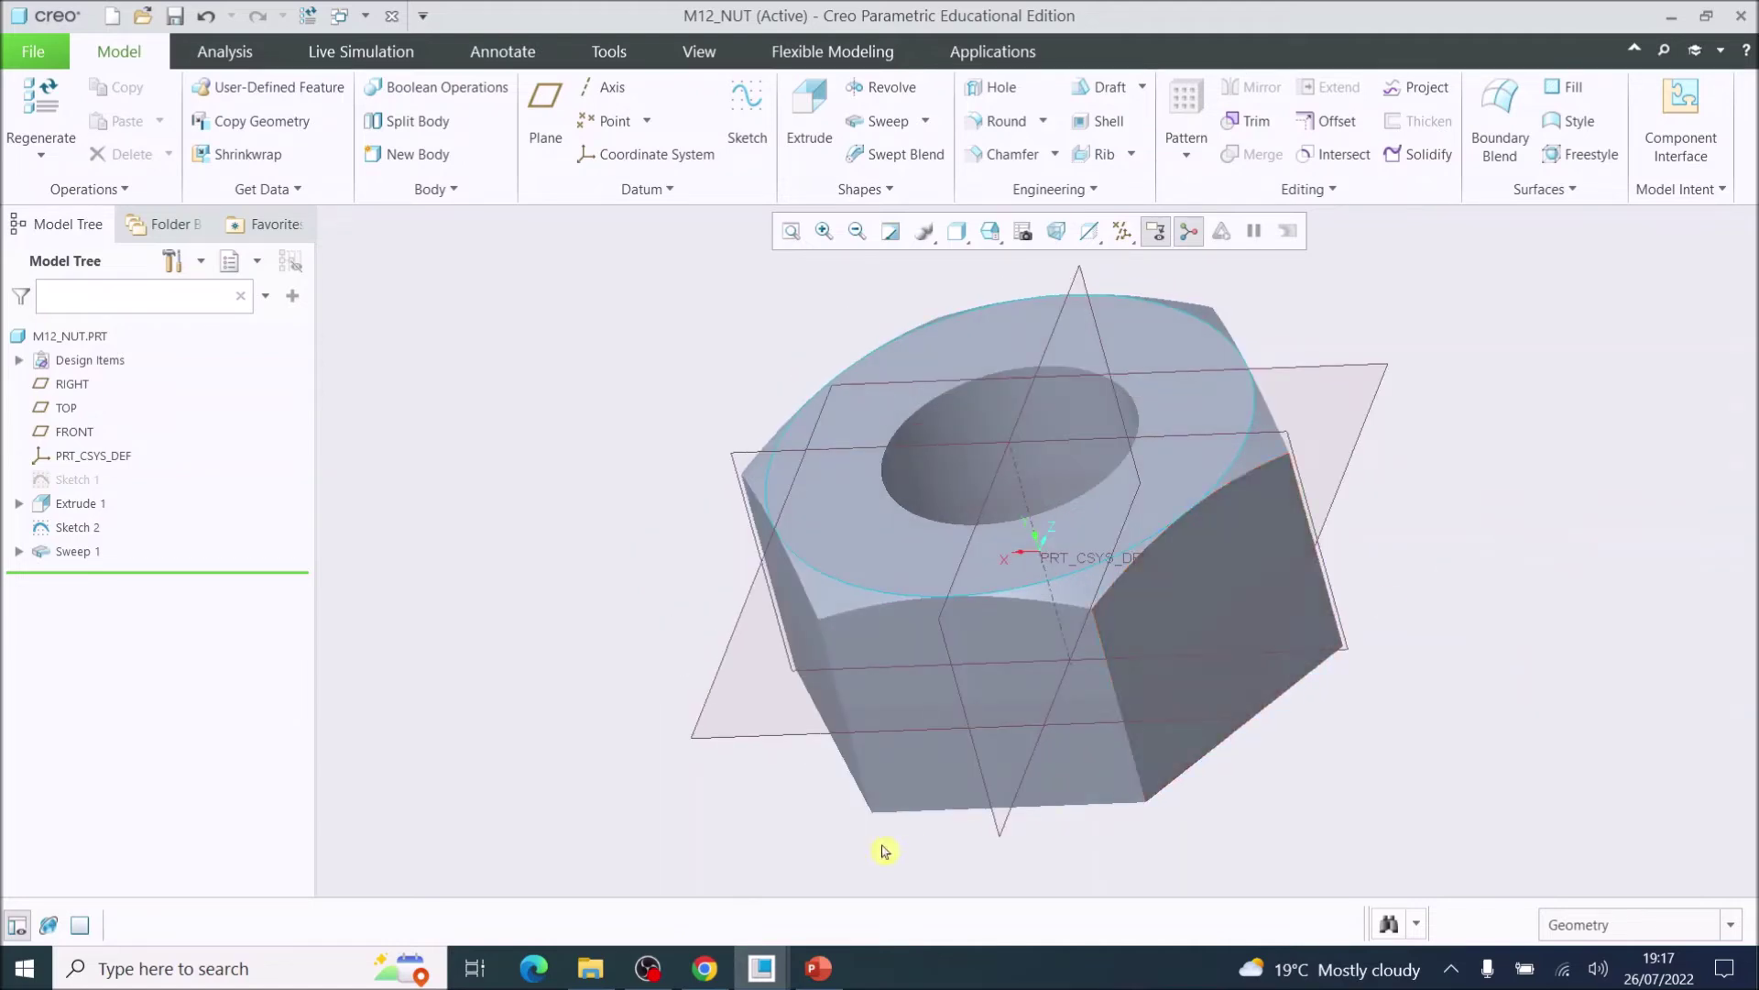
{"action": "left_click", "coordinate": [77, 553]}
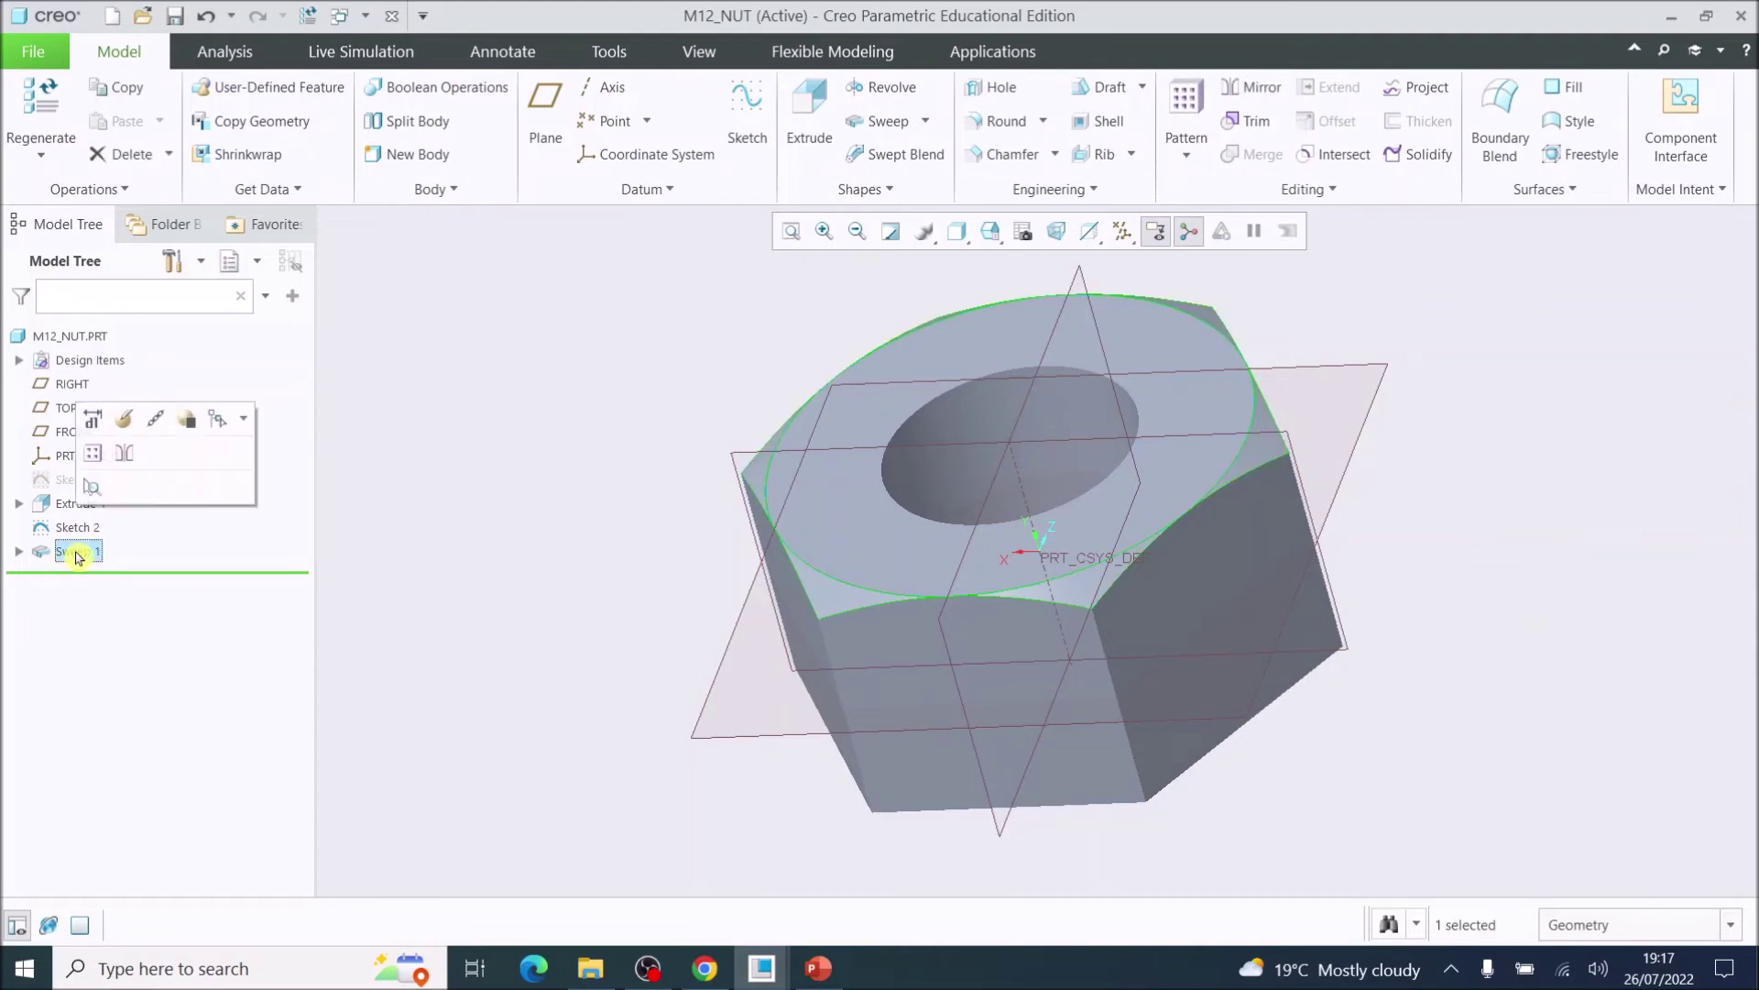
{"action": "left_click", "coordinate": [1251, 91]}
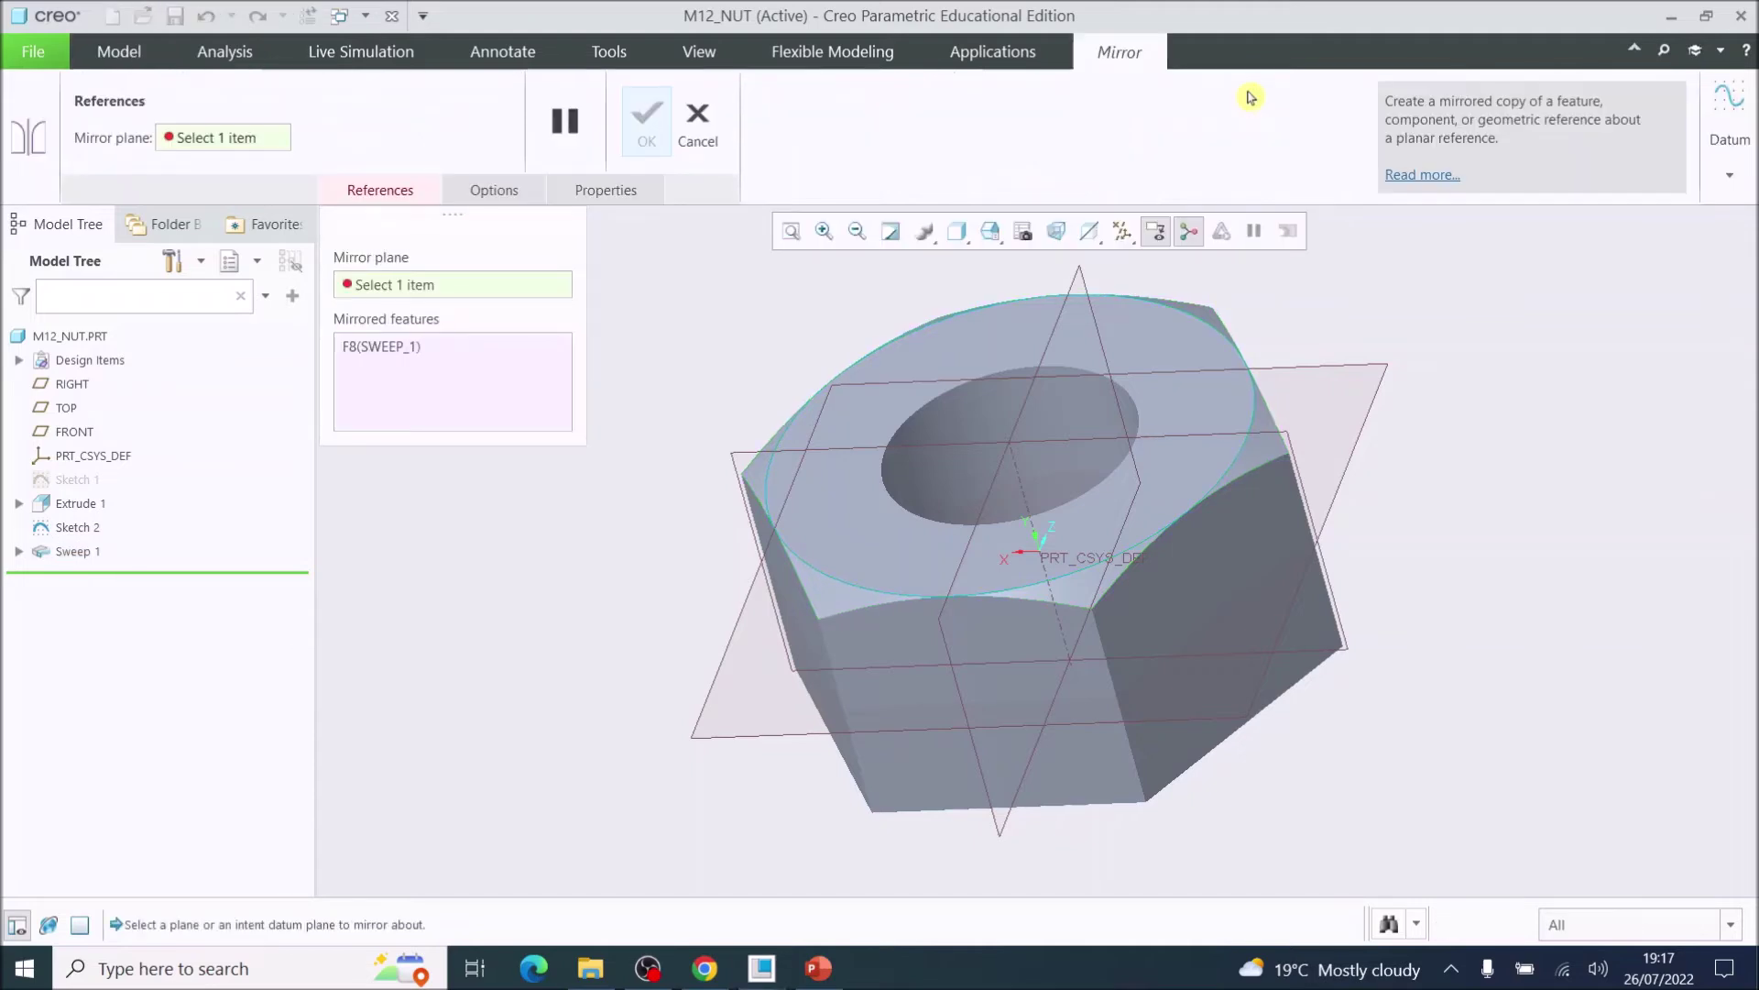
{"action": "left_click", "coordinate": [758, 739]}
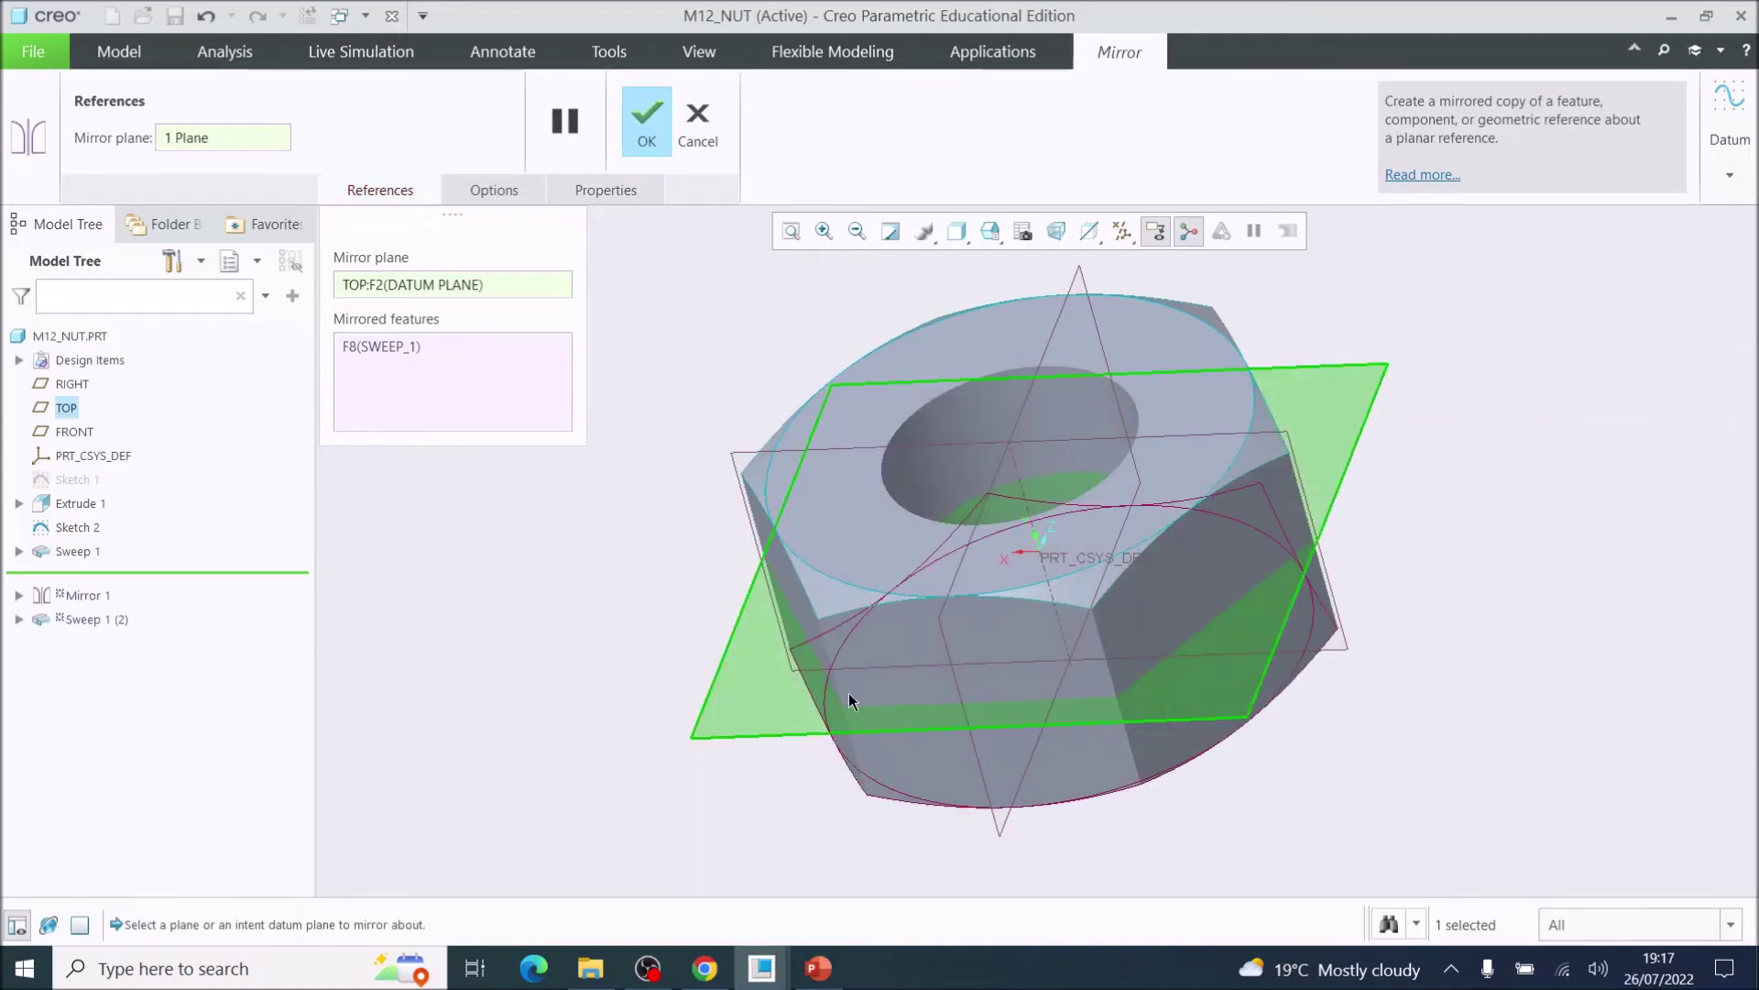
{"action": "mouse_move", "coordinate": [849, 700]}
{"action": "middle_mouse_down"}
{"action": "mouse_move", "coordinate": [1139, 734]}
{"action": "mouse_move", "coordinate": [1126, 584]}
{"action": "mouse_move", "coordinate": [1163, 668]}
{"action": "mouse_move", "coordinate": [1204, 695]}
{"action": "mouse_move", "coordinate": [1396, 726]}
{"action": "mouse_move", "coordinate": [1476, 699]}
{"action": "mouse_move", "coordinate": [1402, 723]}
{"action": "mouse_move", "coordinate": [1369, 712]}
{"action": "mouse_move", "coordinate": [1374, 672]}
{"action": "mouse_move", "coordinate": [1408, 735]}
{"action": "mouse_move", "coordinate": [1321, 795]}
{"action": "middle_mouse_up"}
{"action": "left_click", "coordinate": [643, 127]}
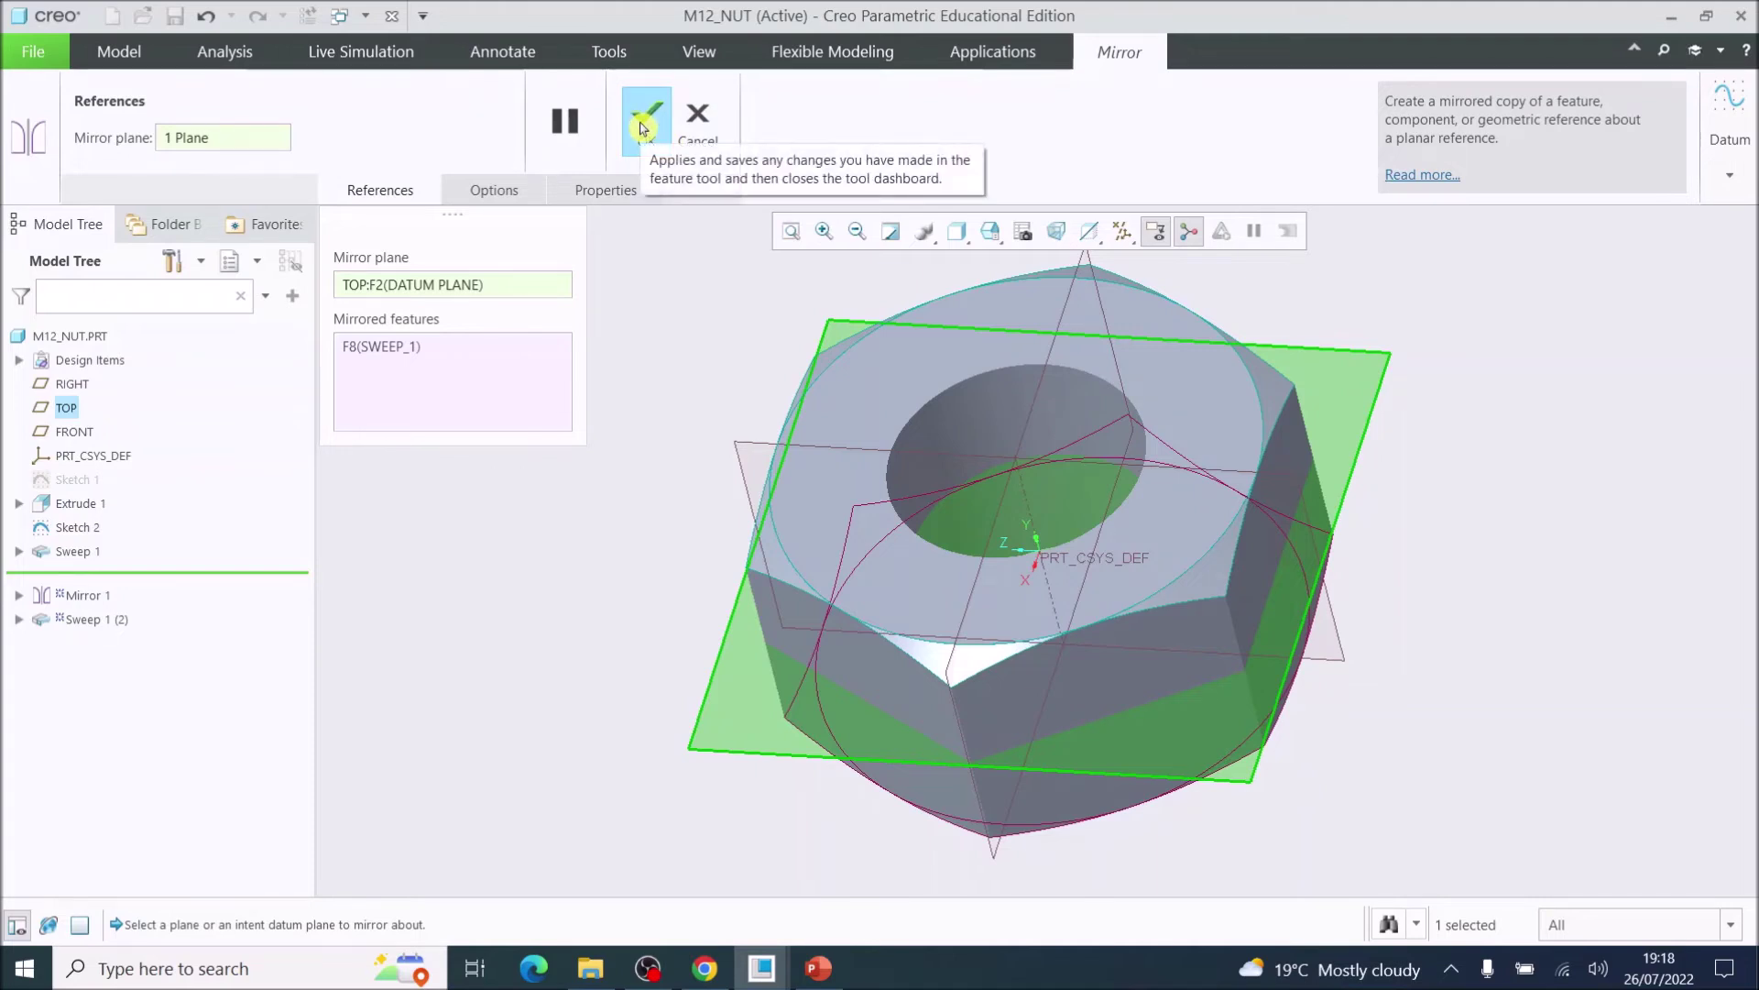
{"action": "left_click", "coordinate": [643, 126]}
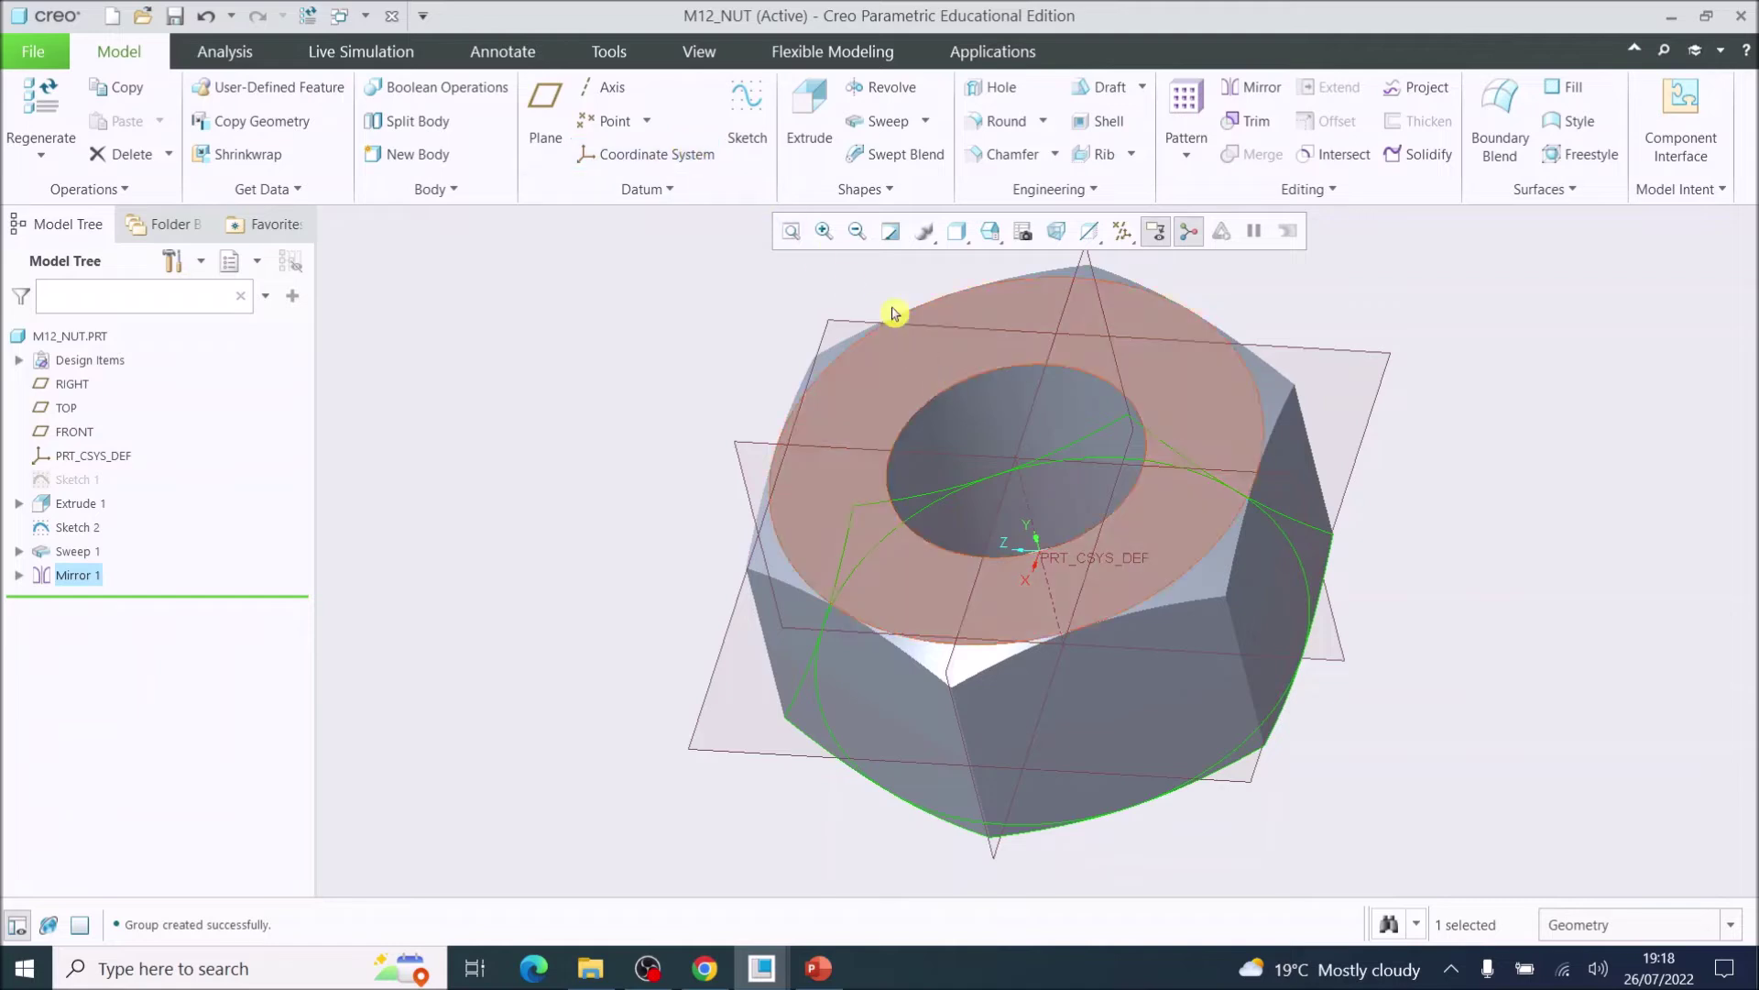
Step: Refit the view and restore the nut to the Standard Orientation
{"action": "left_click", "coordinate": [791, 231]}
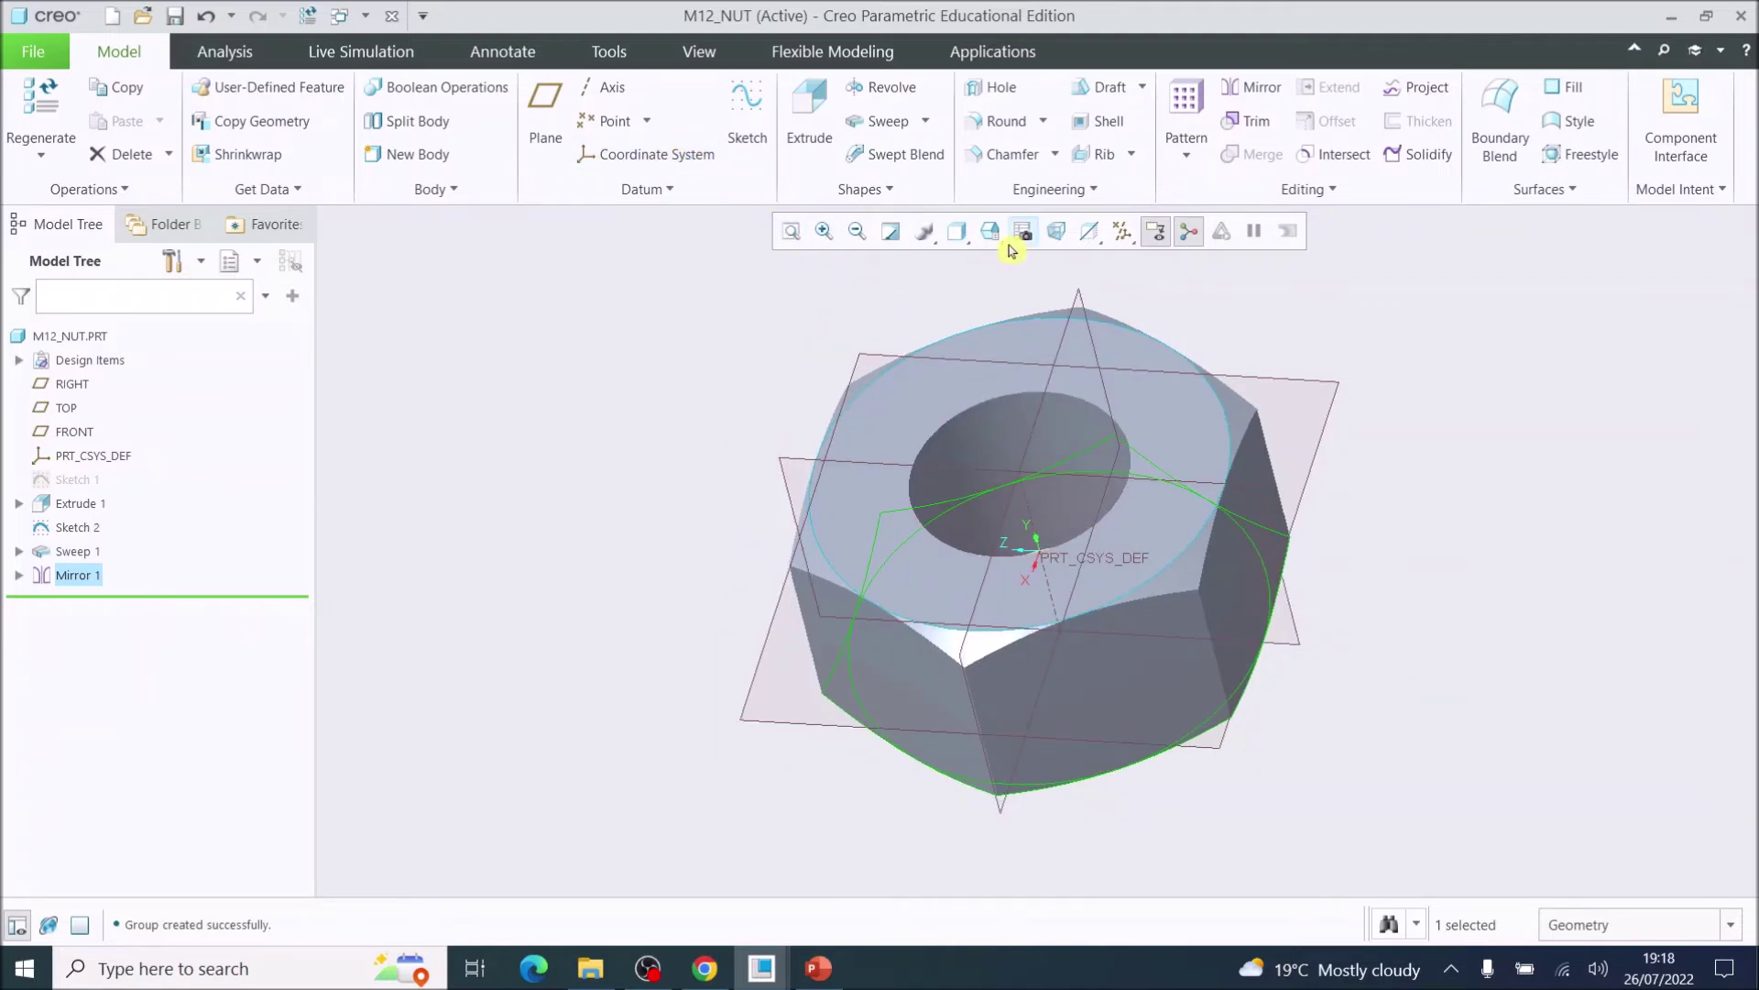
{"action": "left_click", "coordinate": [963, 236]}
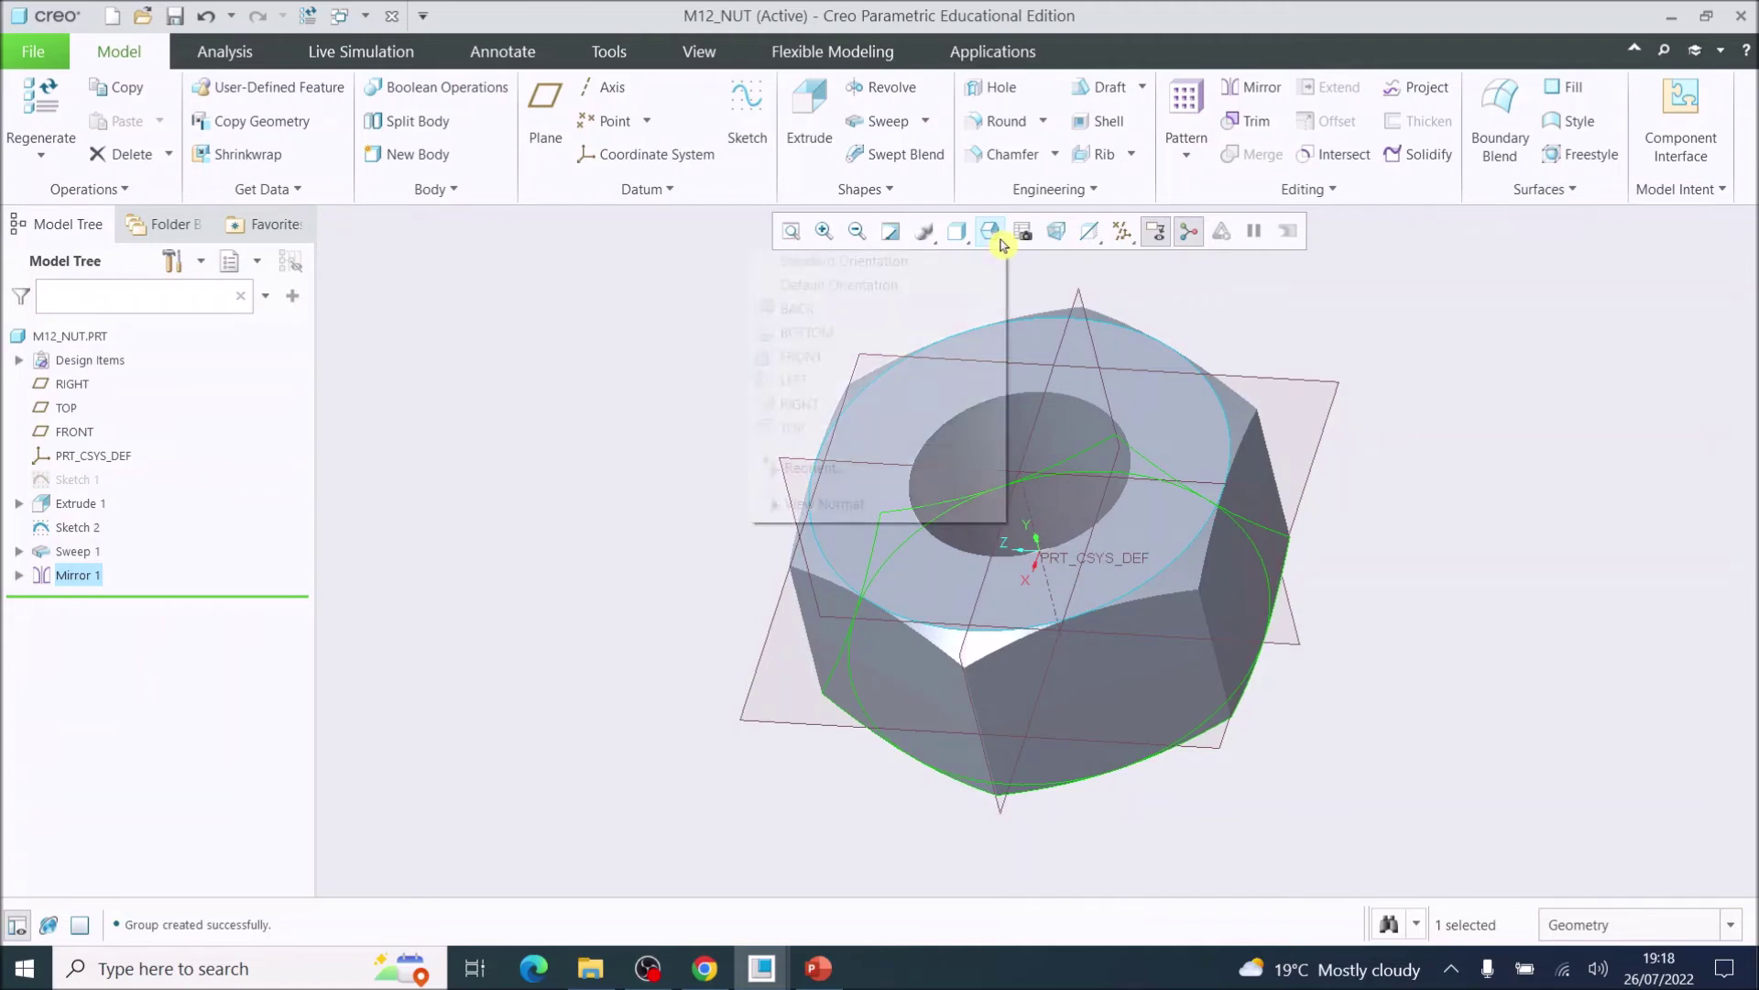
{"action": "left_click", "coordinate": [997, 237]}
{"action": "left_click", "coordinate": [919, 260]}
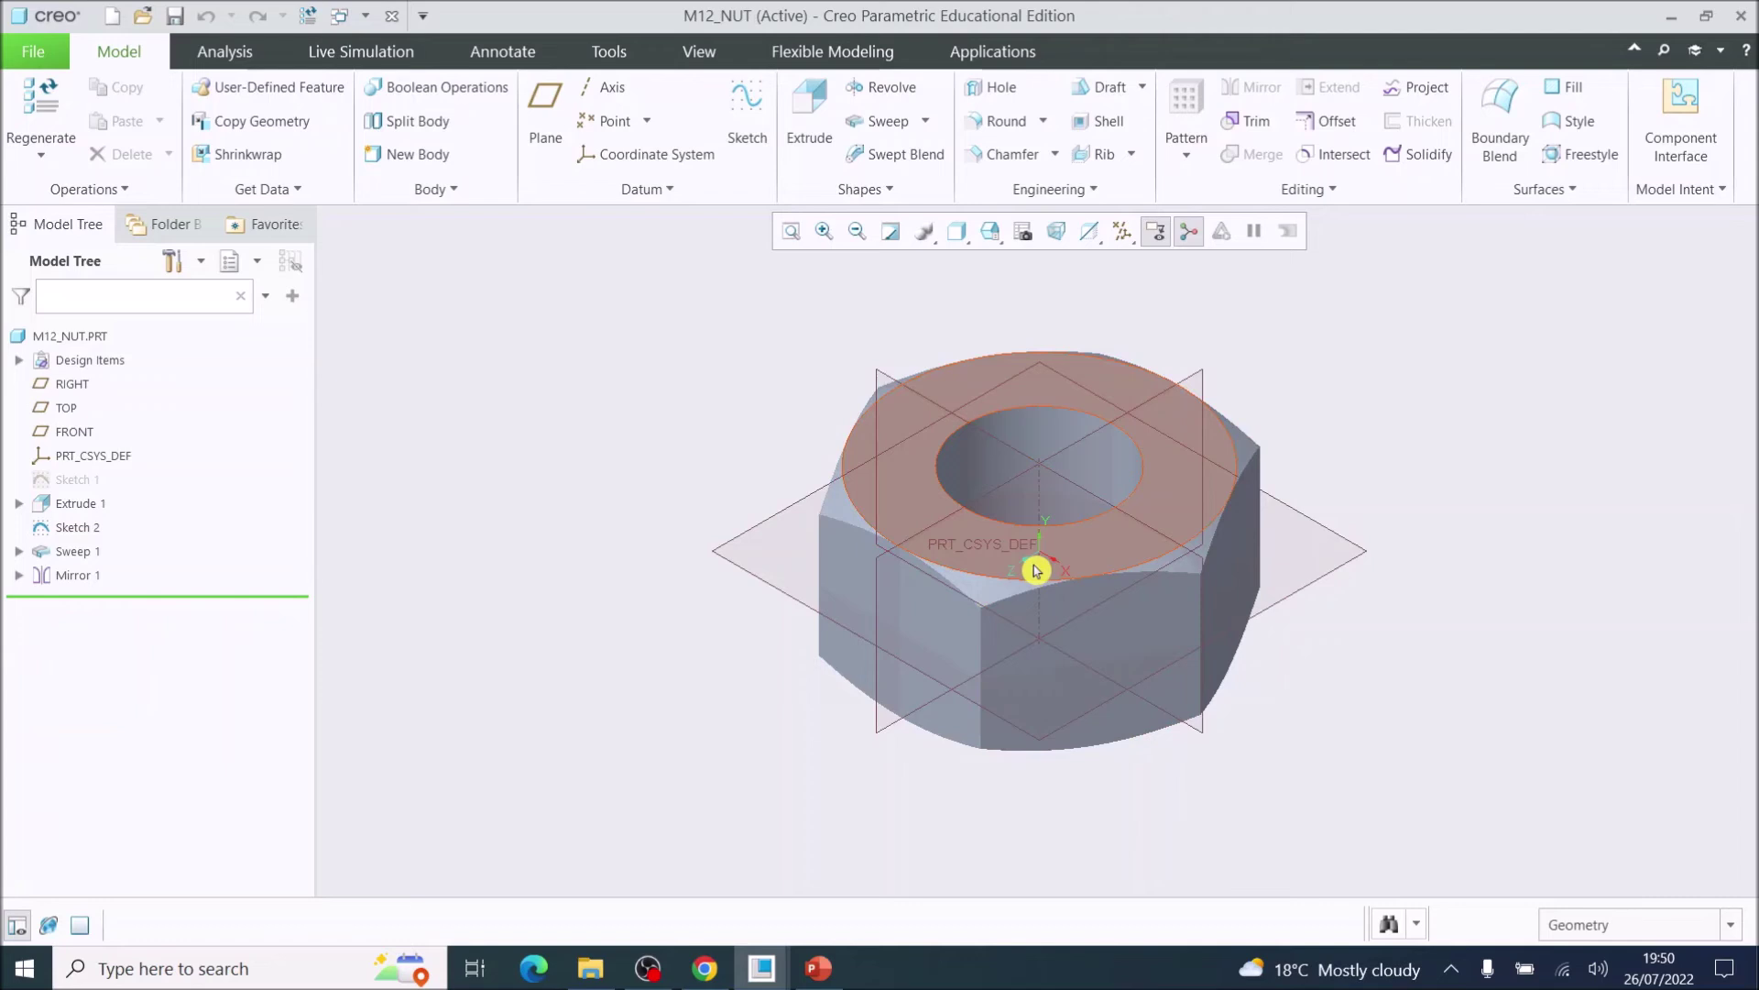
{"action": "middle_click_drag", "start_coordinate": [1036, 570], "coordinate": [1040, 547]}
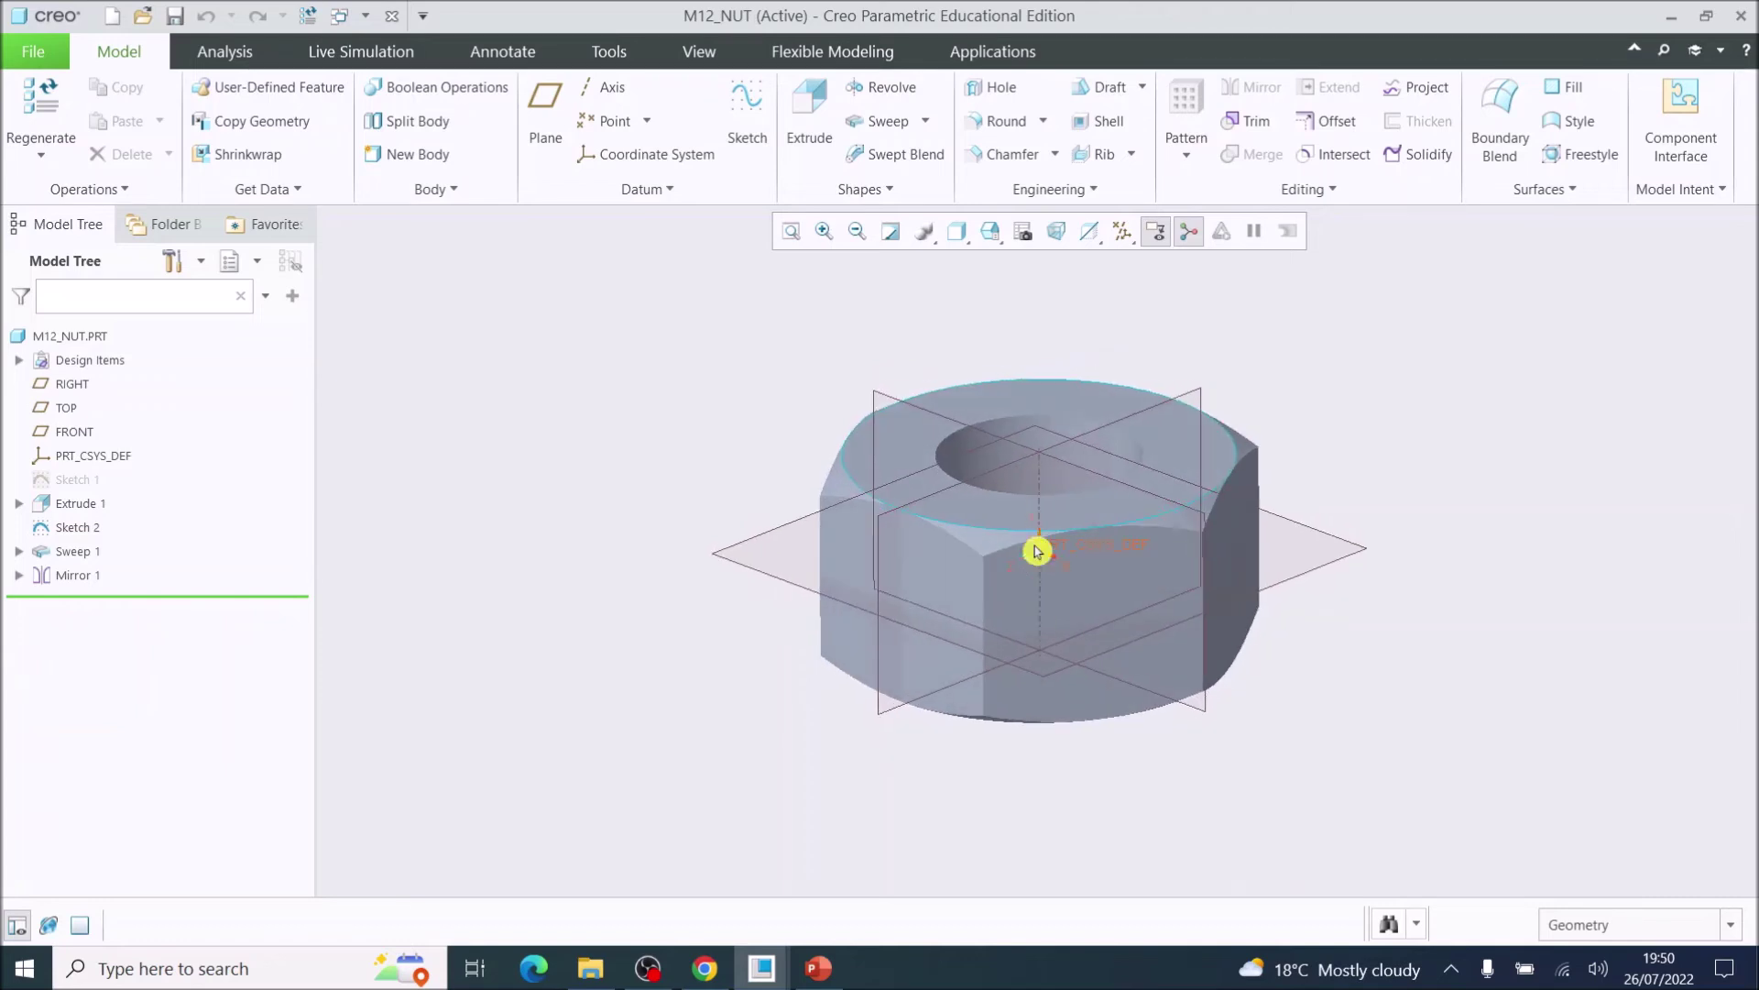
Step: Start a Helical Sweep and open its profile sketch on the RIGHT datum plane
{"action": "left_click", "coordinate": [928, 128]}
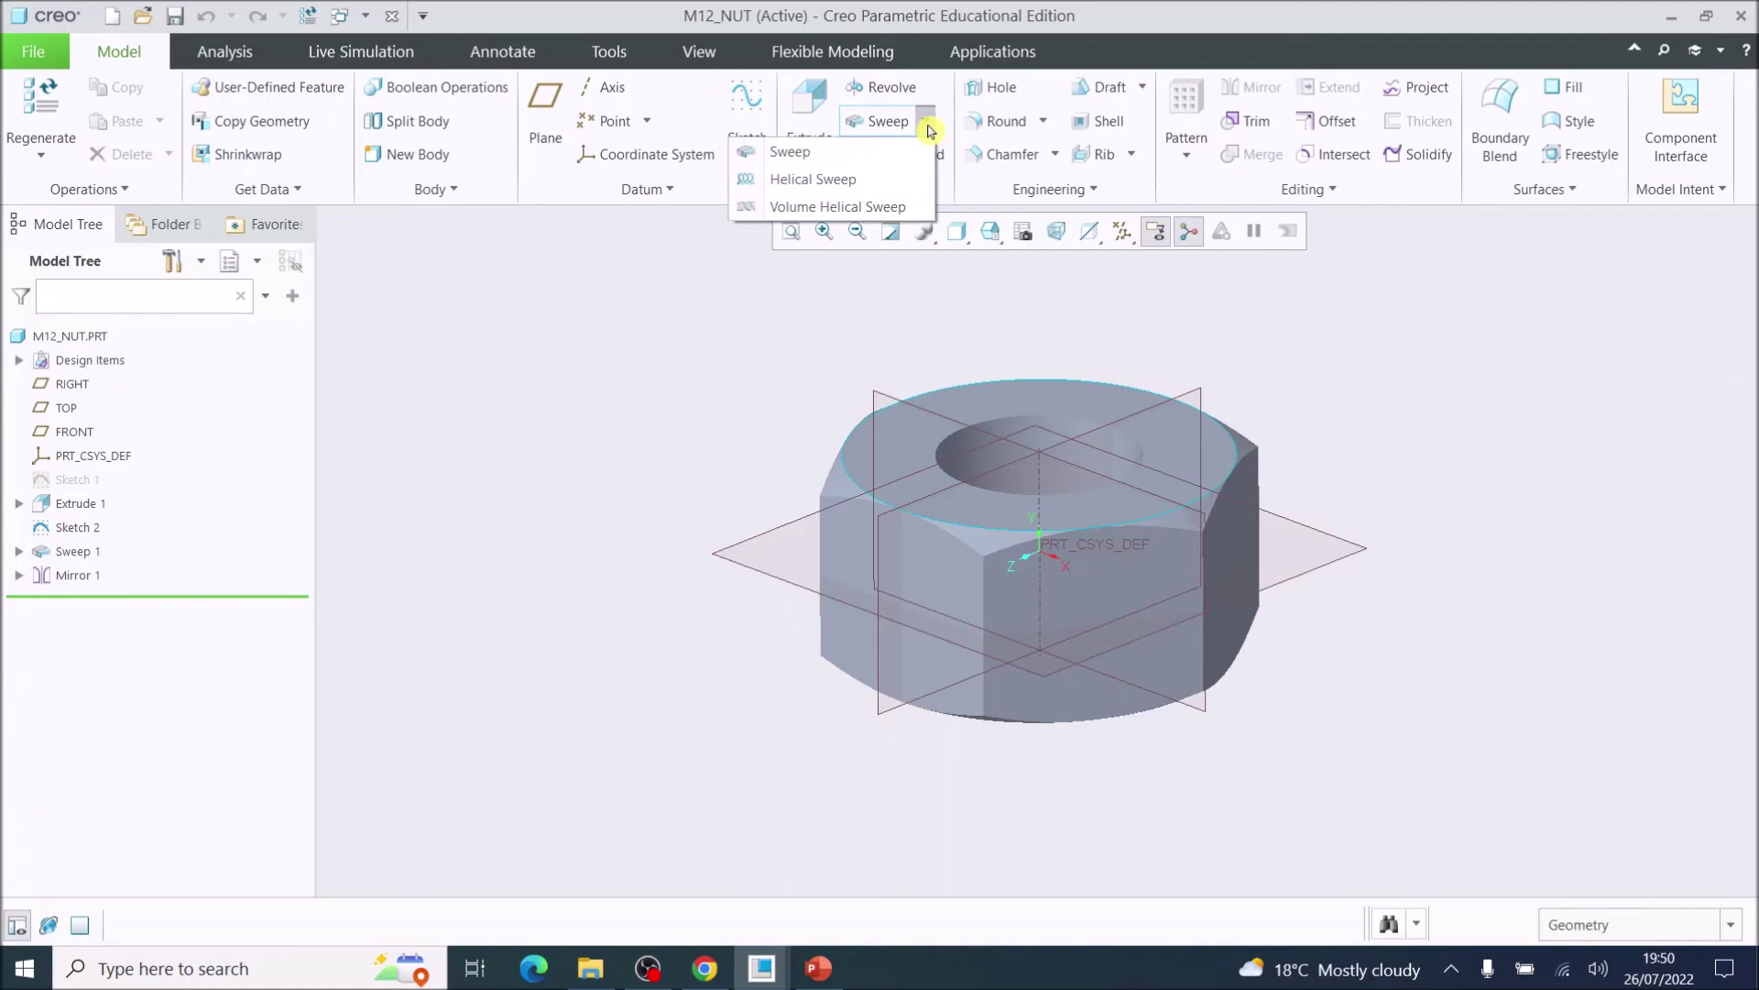
{"action": "left_click", "coordinate": [837, 180]}
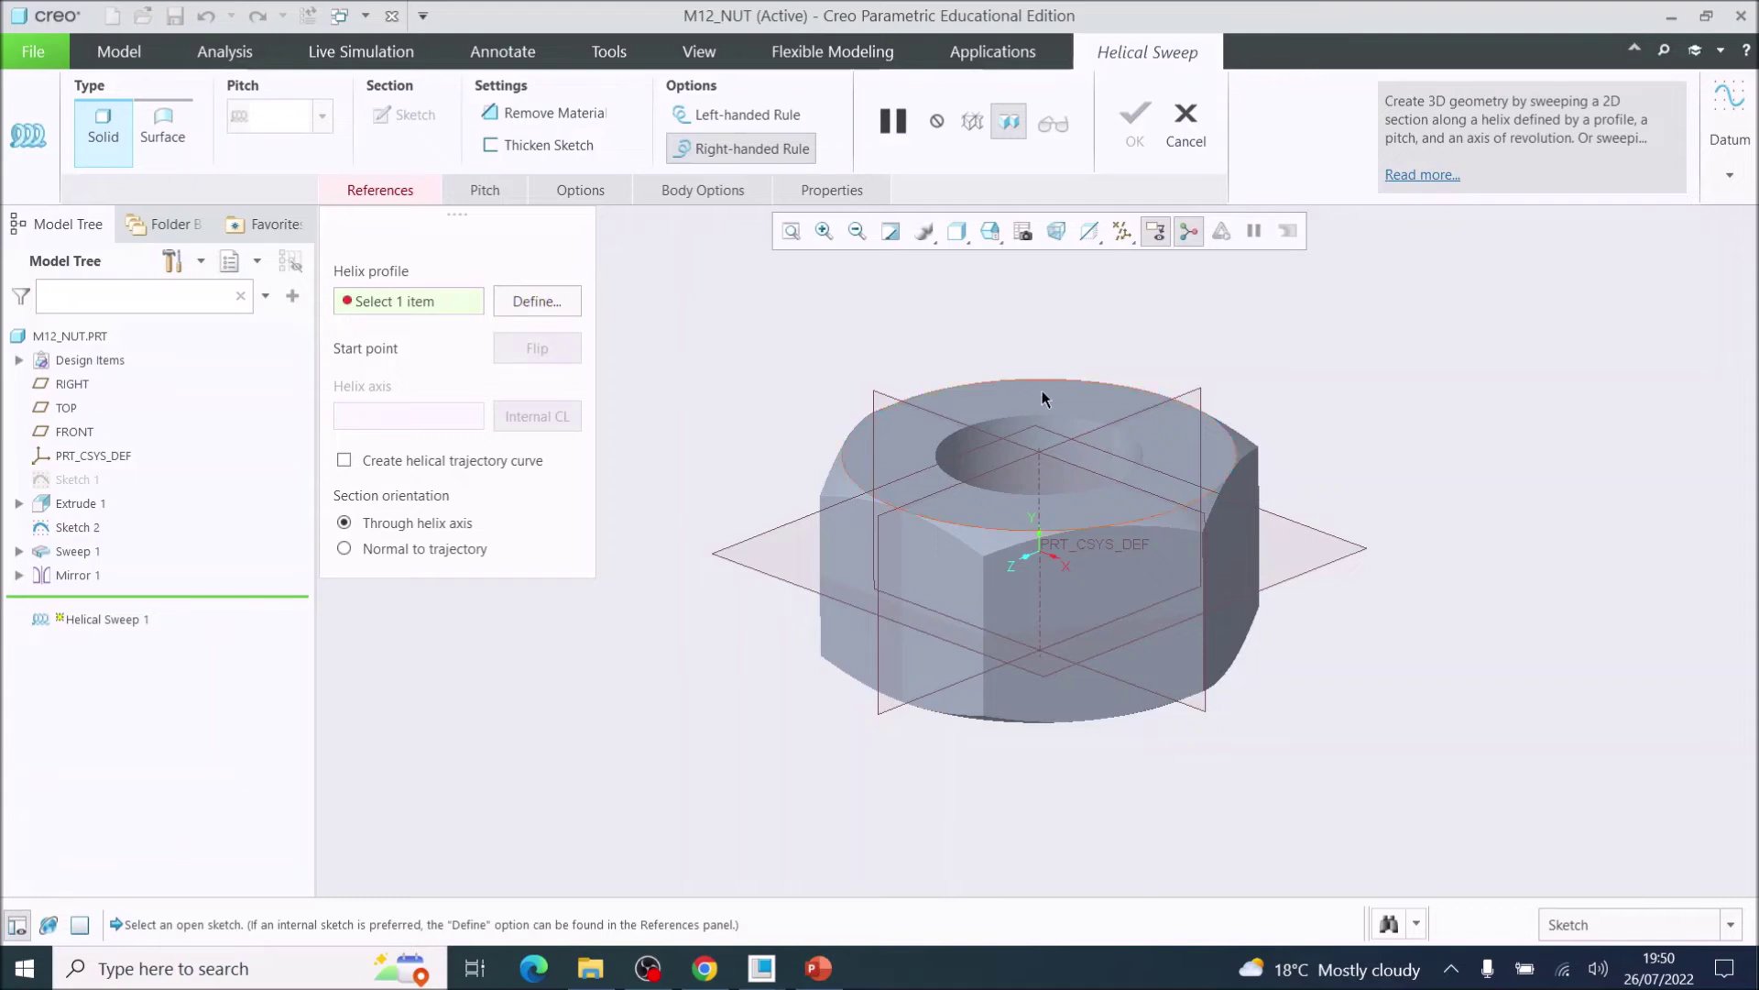
{"action": "left_click", "coordinate": [538, 313]}
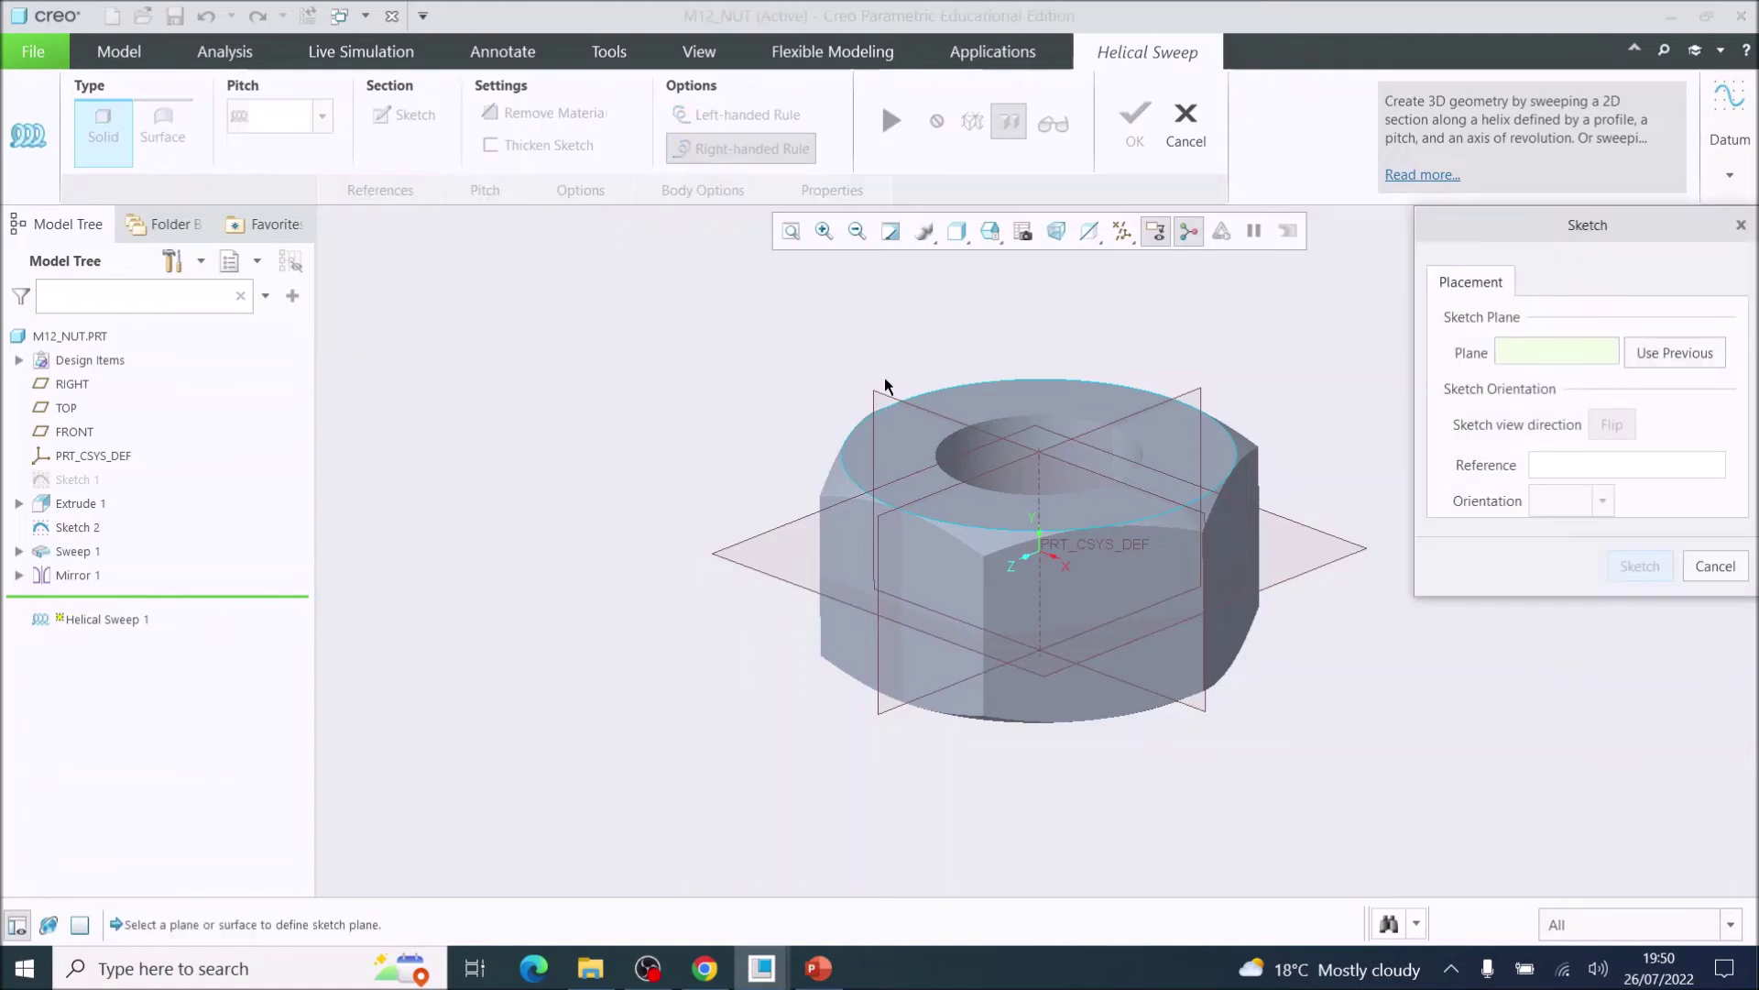
{"action": "left_click", "coordinate": [1195, 396]}
{"action": "left_click", "coordinate": [1637, 570]}
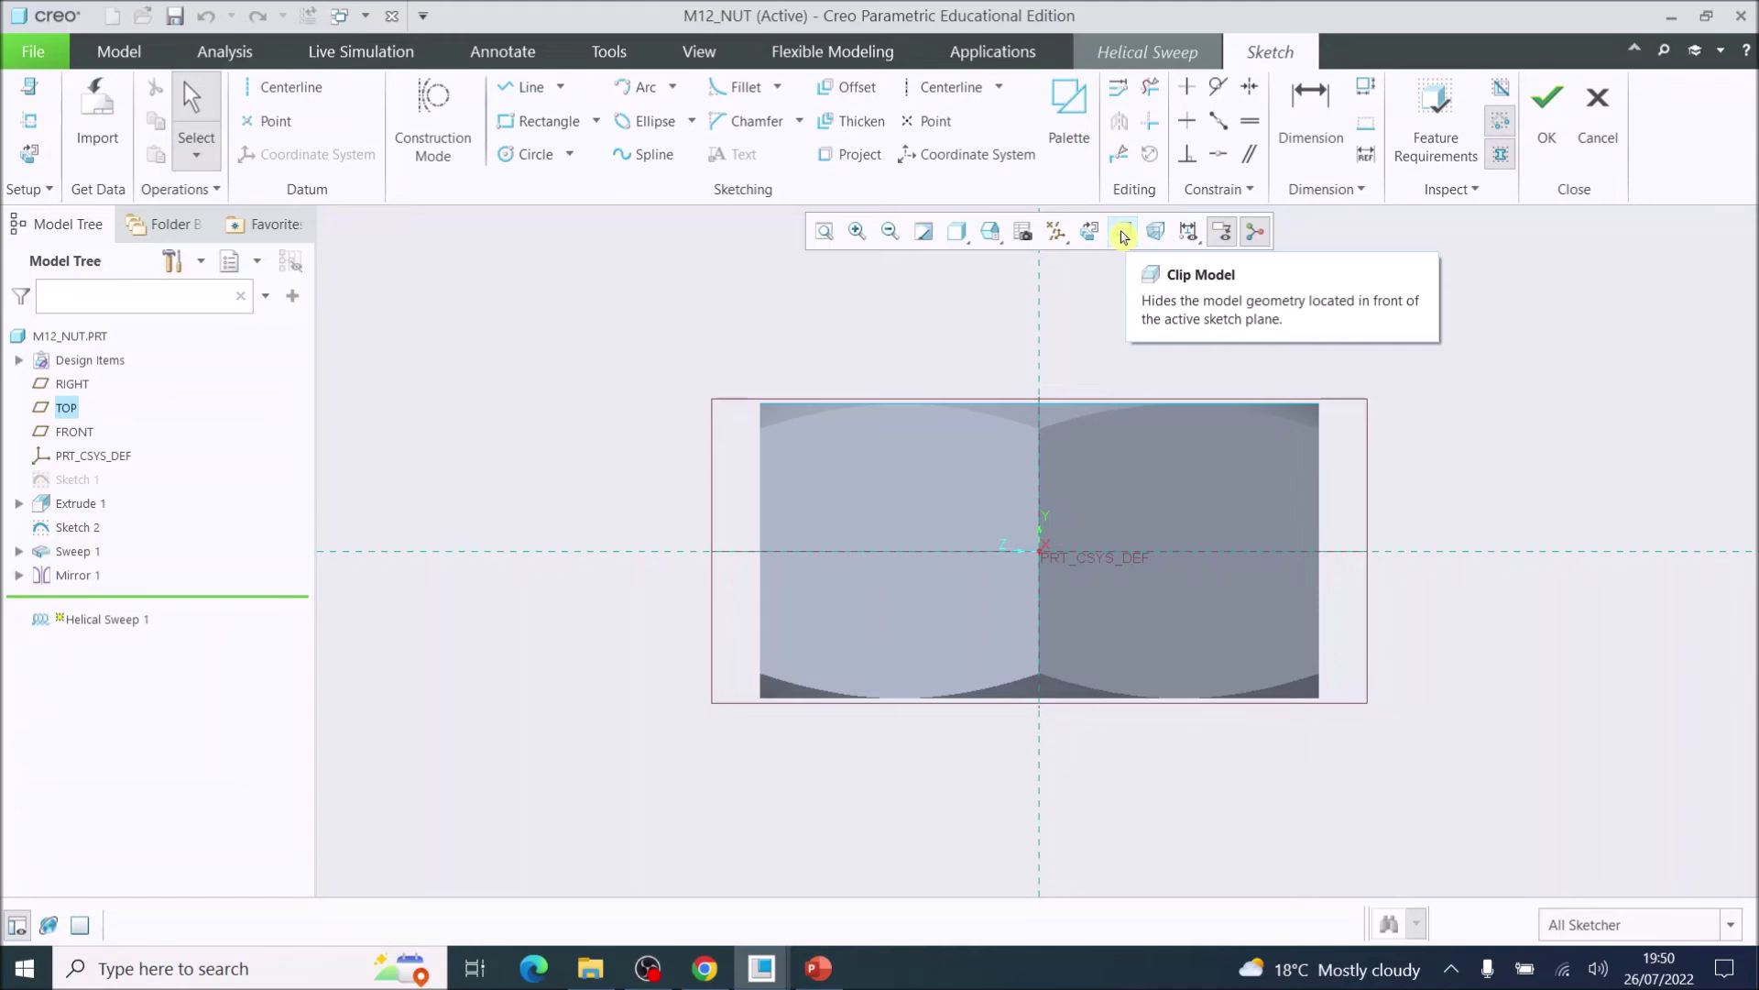
Step: Clip the model at the sketch plane and add the hole's left silhouette edge as a reference
{"action": "left_click", "coordinate": [1123, 234]}
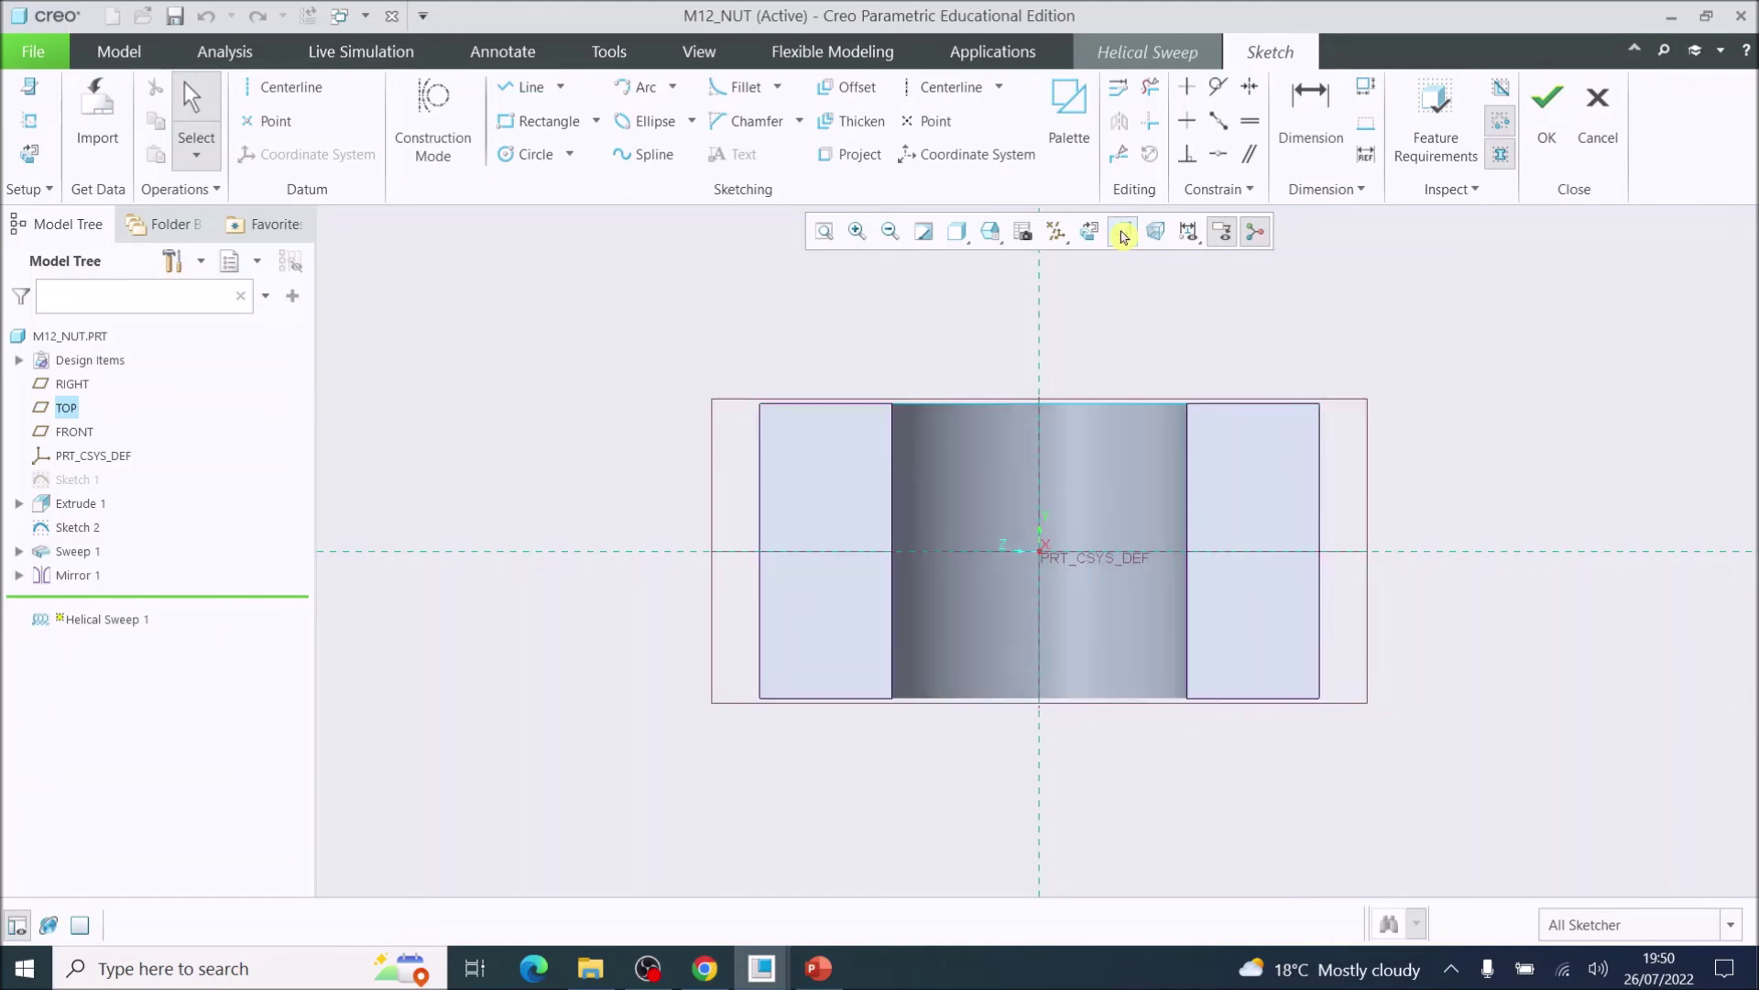
{"action": "left_click", "coordinate": [30, 126]}
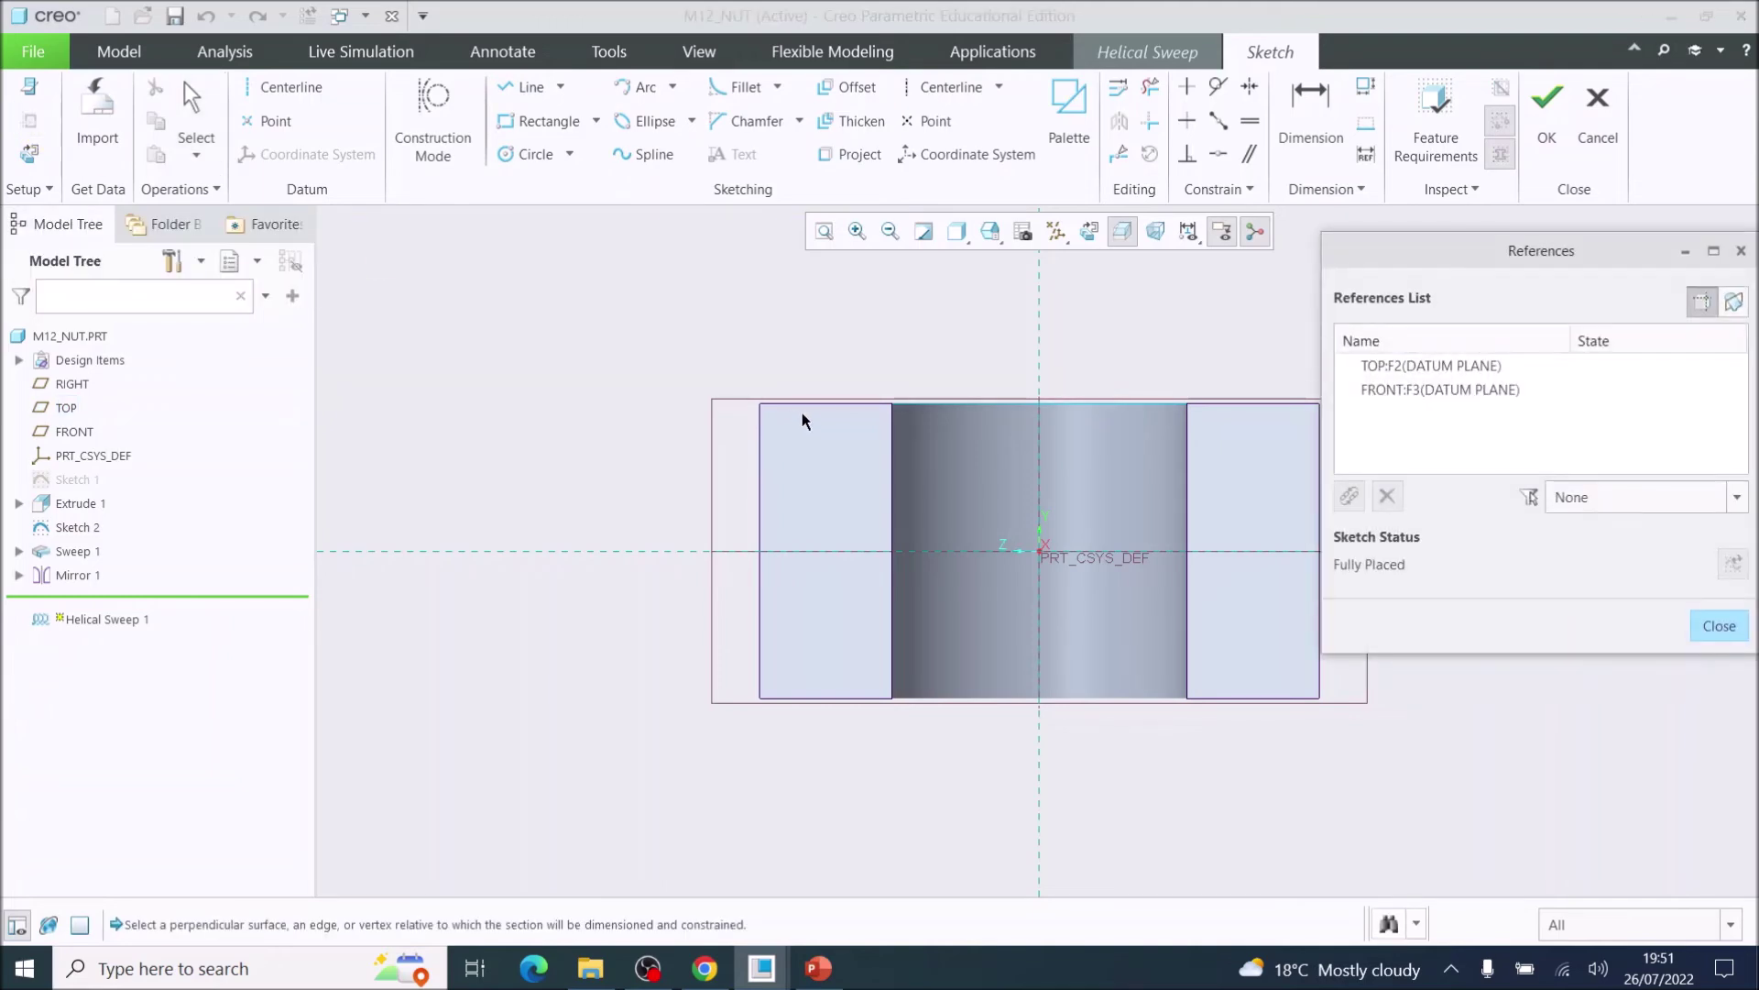
{"action": "left_click", "coordinate": [893, 451]}
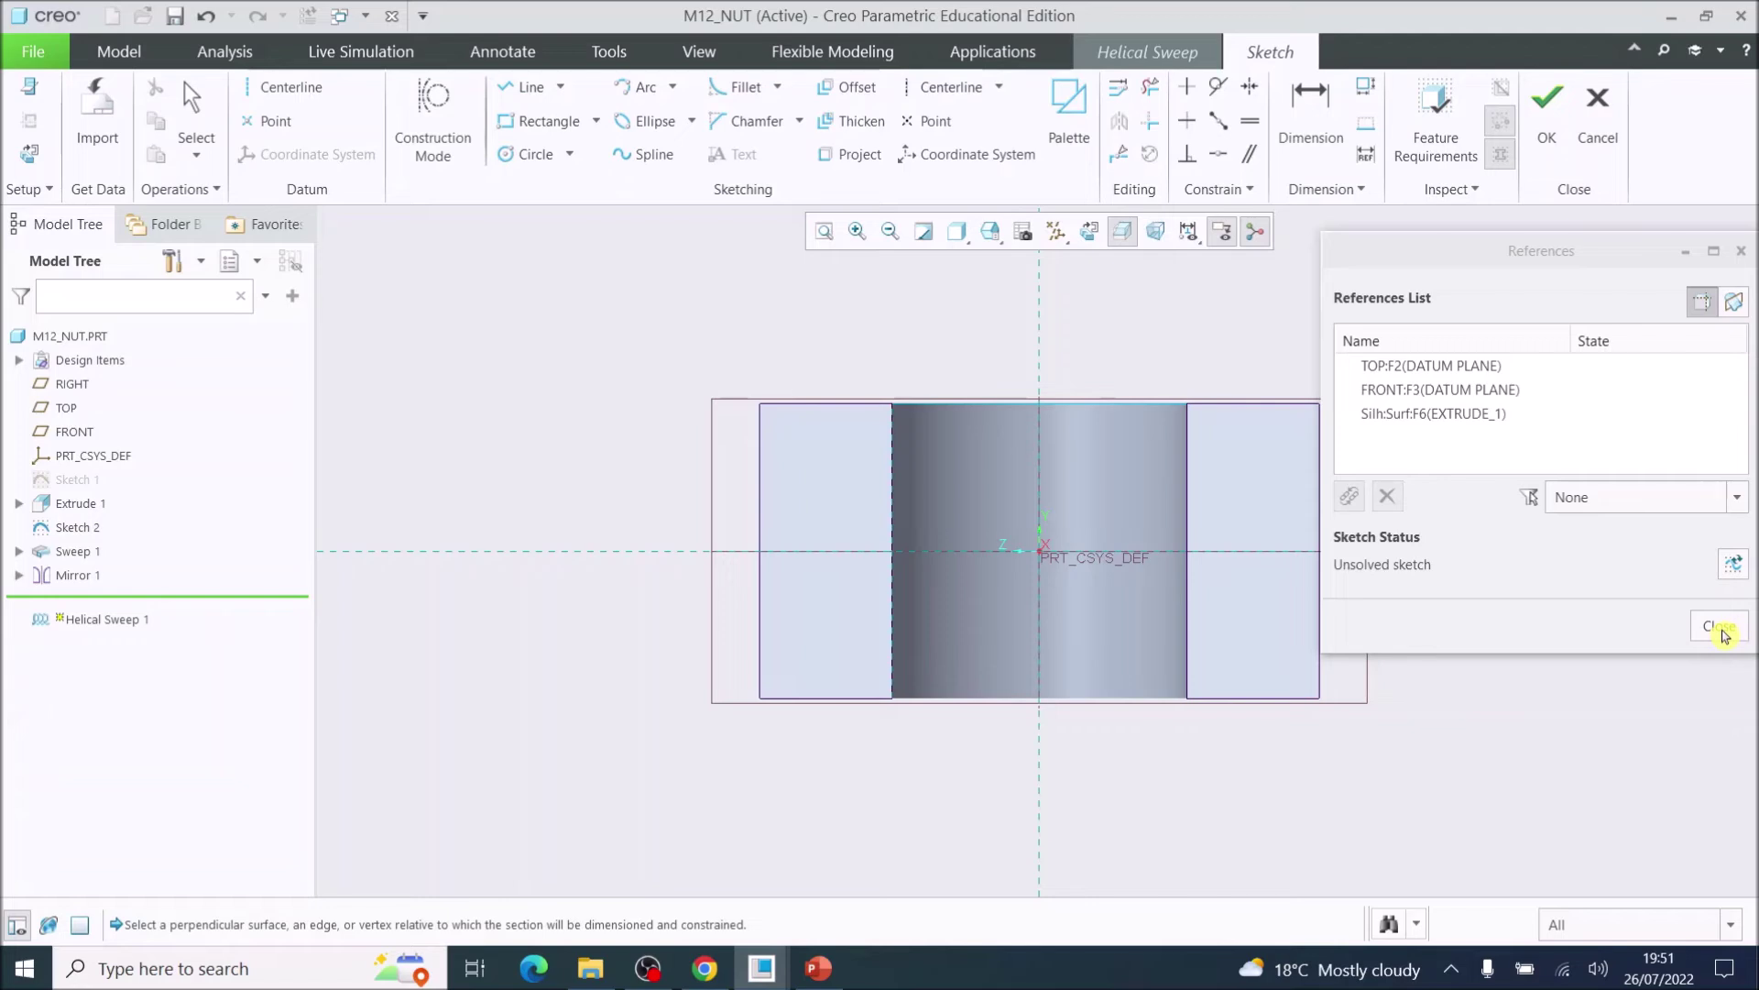
{"action": "left_click", "coordinate": [1720, 626]}
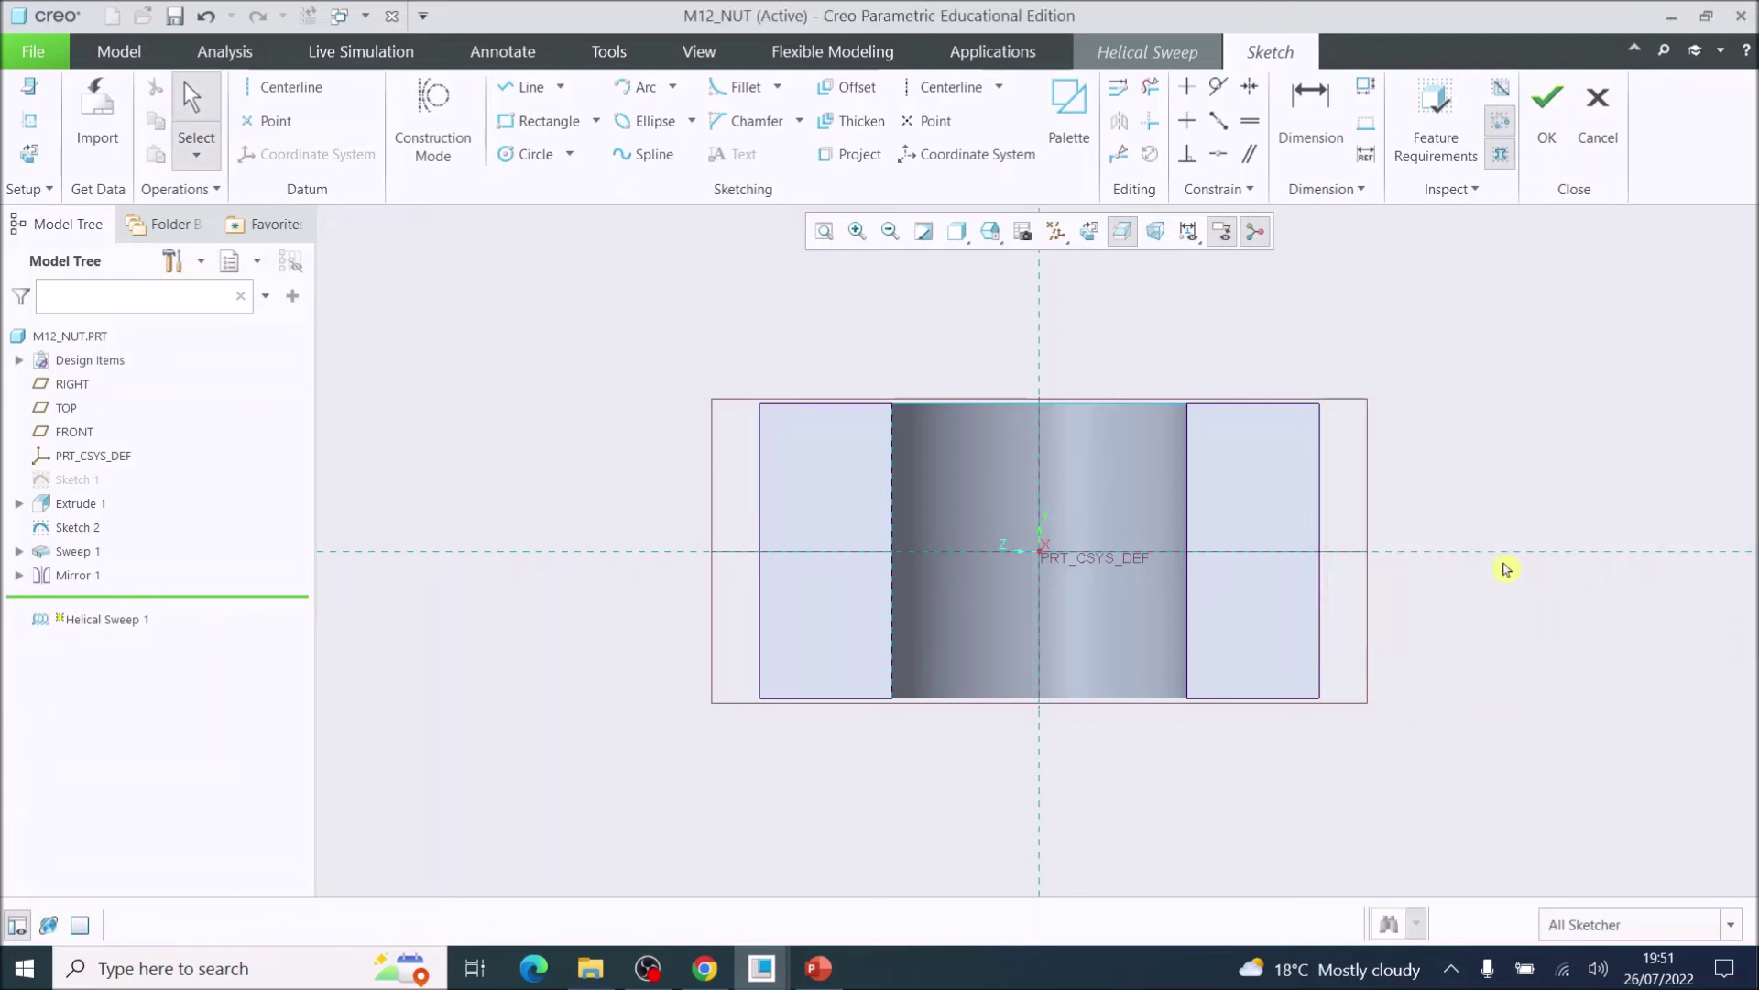
{"action": "left_click", "coordinate": [524, 87]}
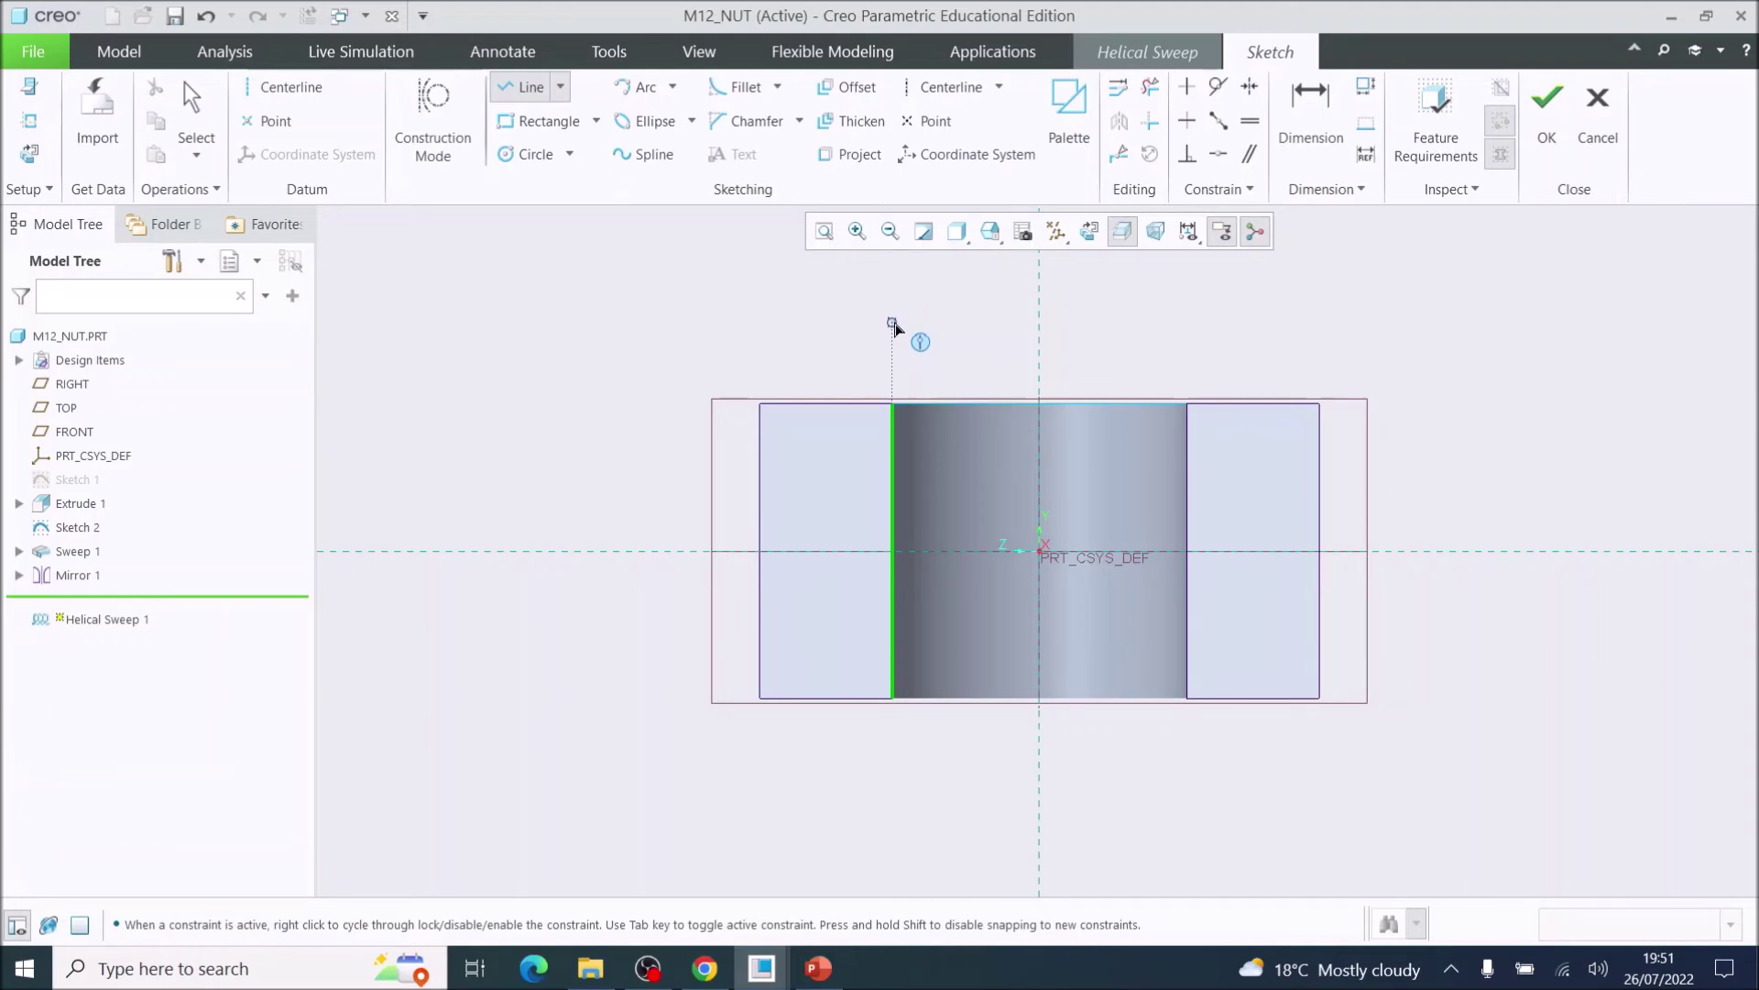
Step: Draw a vertical profile line along the hole's left wall, from above to below the nut
{"action": "left_click", "coordinate": [892, 323]}
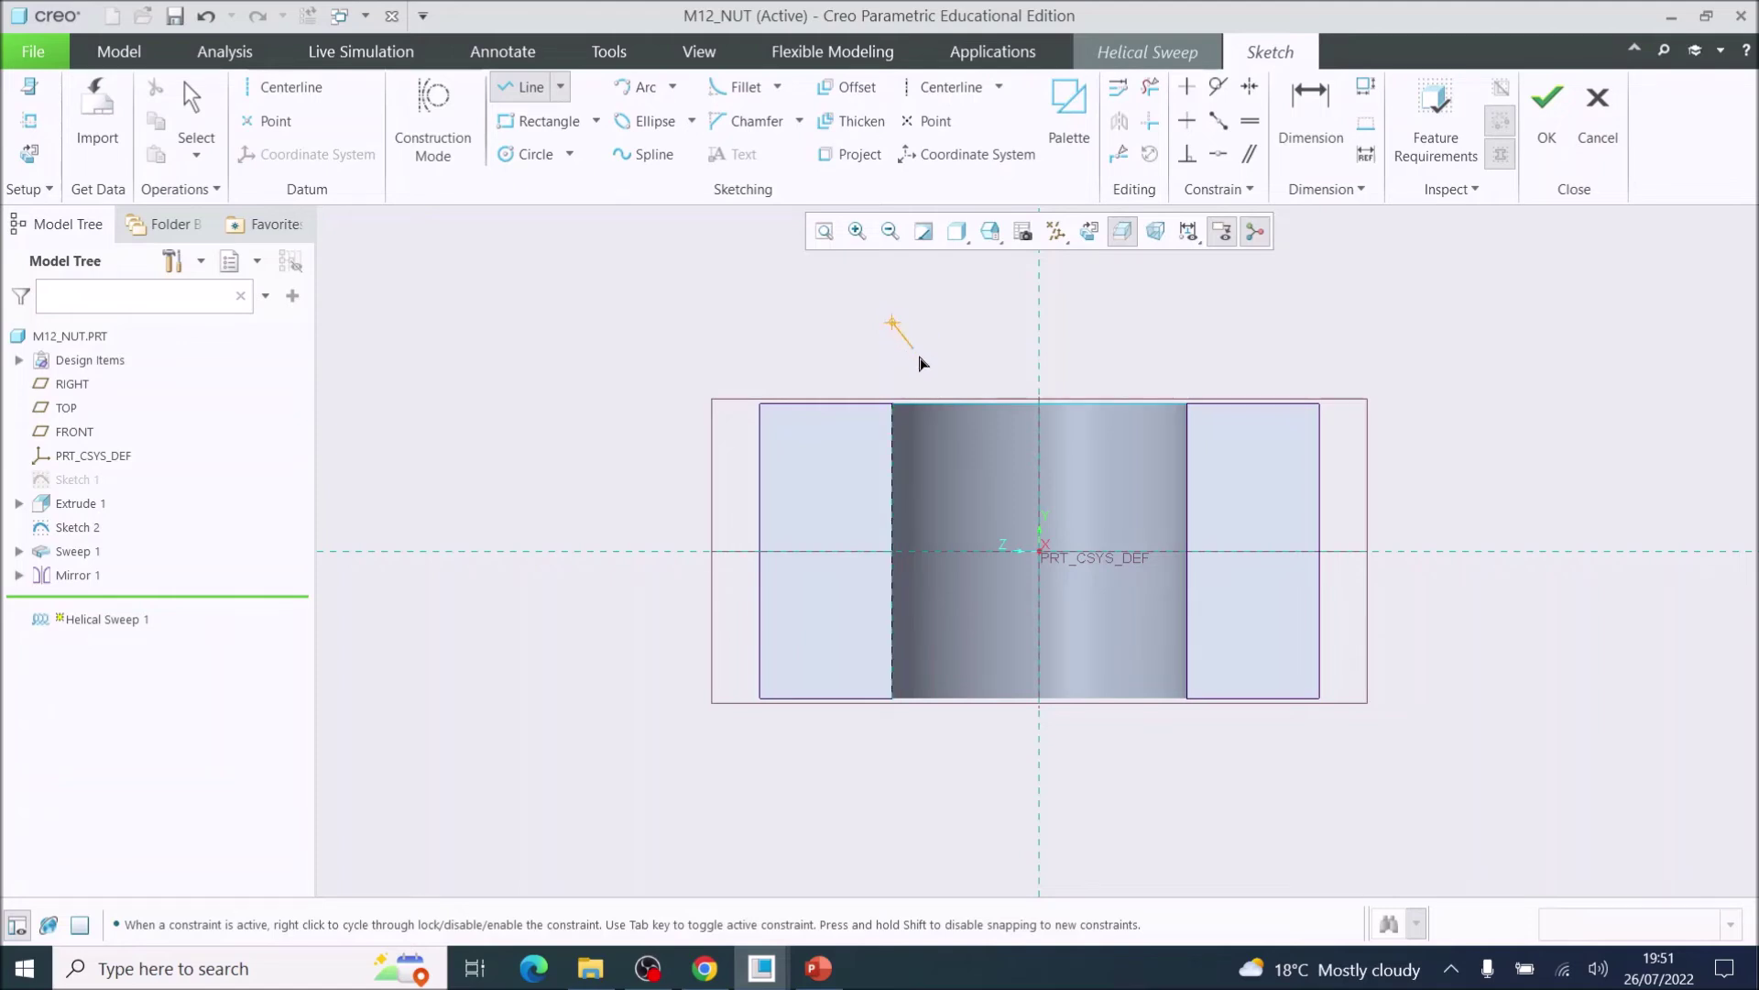
{"action": "left_click", "coordinate": [894, 773]}
{"action": "middle_click", "coordinate": [981, 742]}
Step: Add a vertical centerline as the helix axis and finish the profile sketch
{"action": "left_click", "coordinate": [260, 96]}
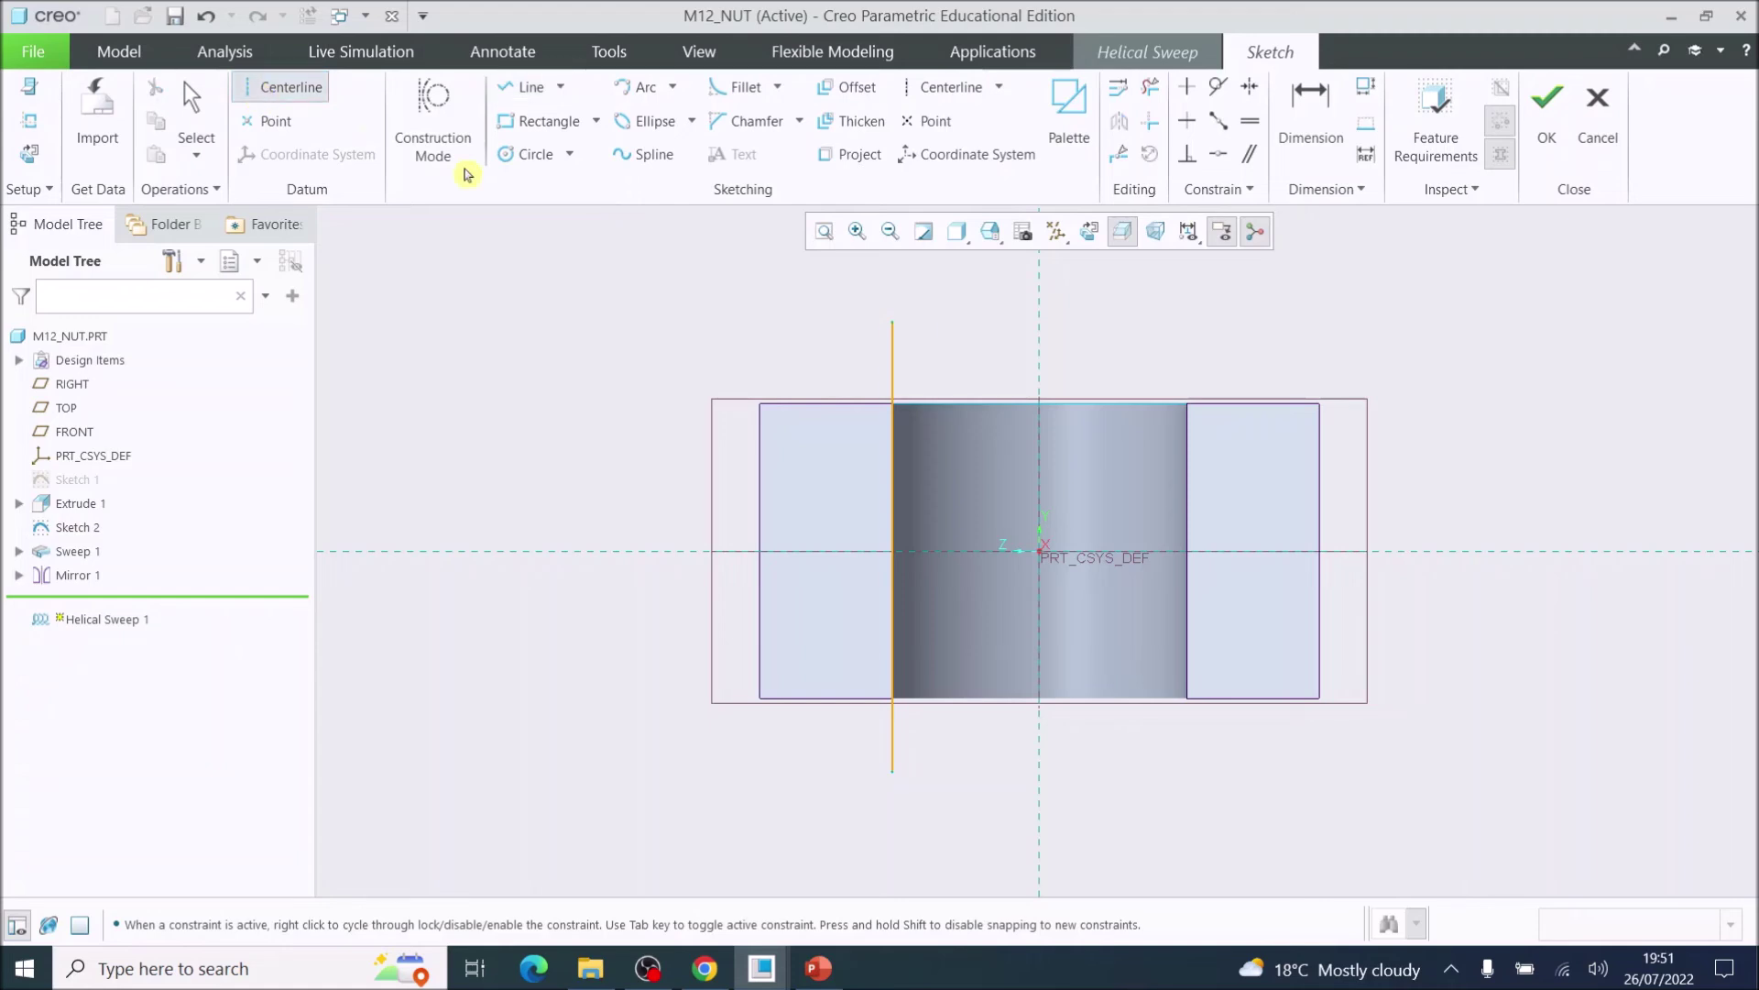
{"action": "left_click", "coordinate": [1040, 294]}
{"action": "left_click", "coordinate": [1040, 674]}
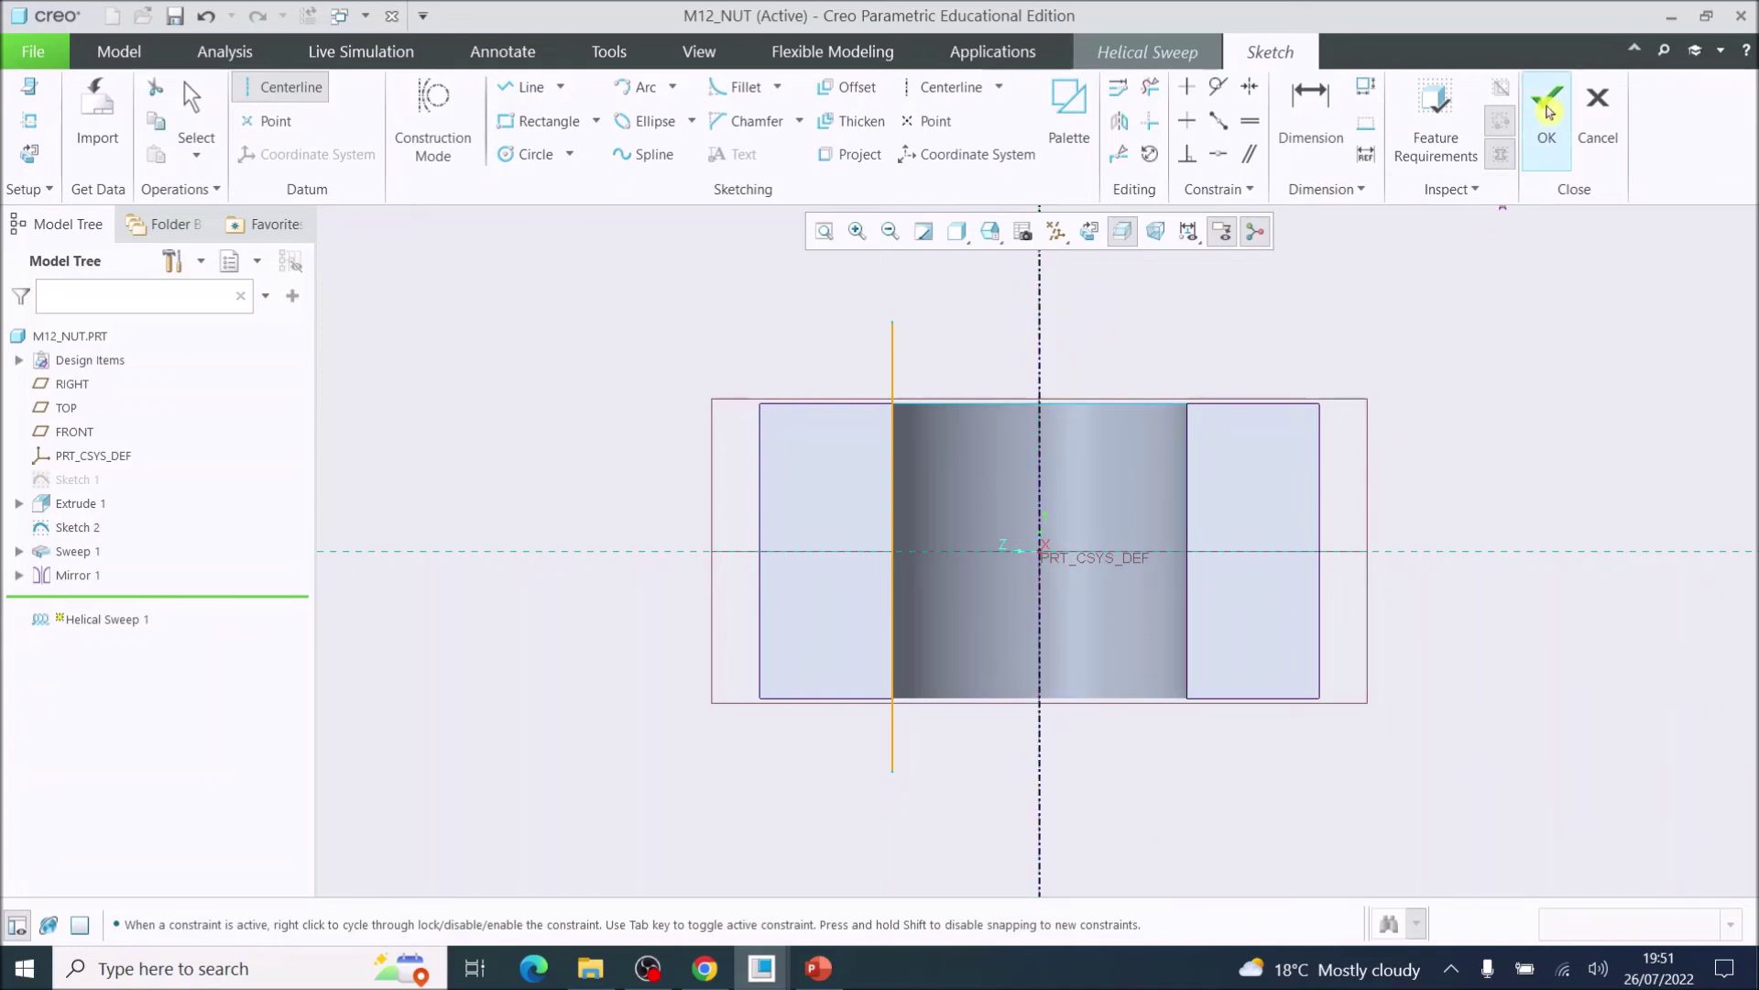
{"action": "left_click", "coordinate": [1547, 111]}
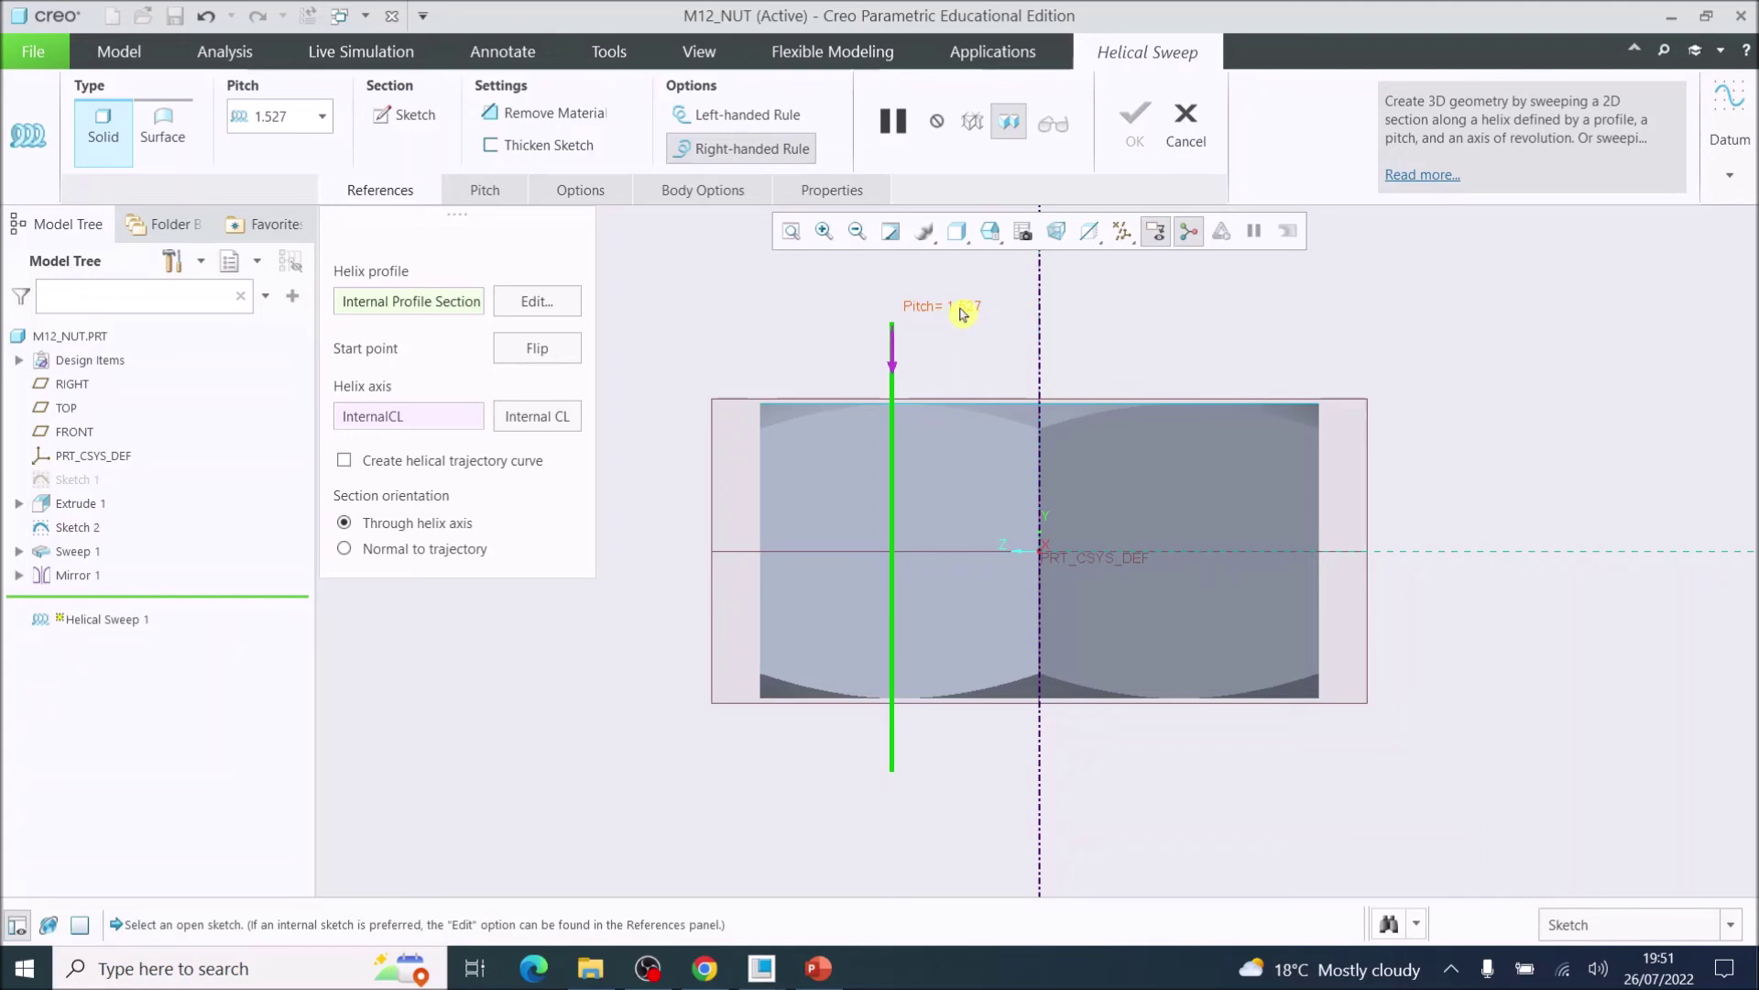
Step: Change the helix pitch to 1.75 and open a sketch for the sweep cross-section
{"action": "double_click", "coordinate": [962, 313]}
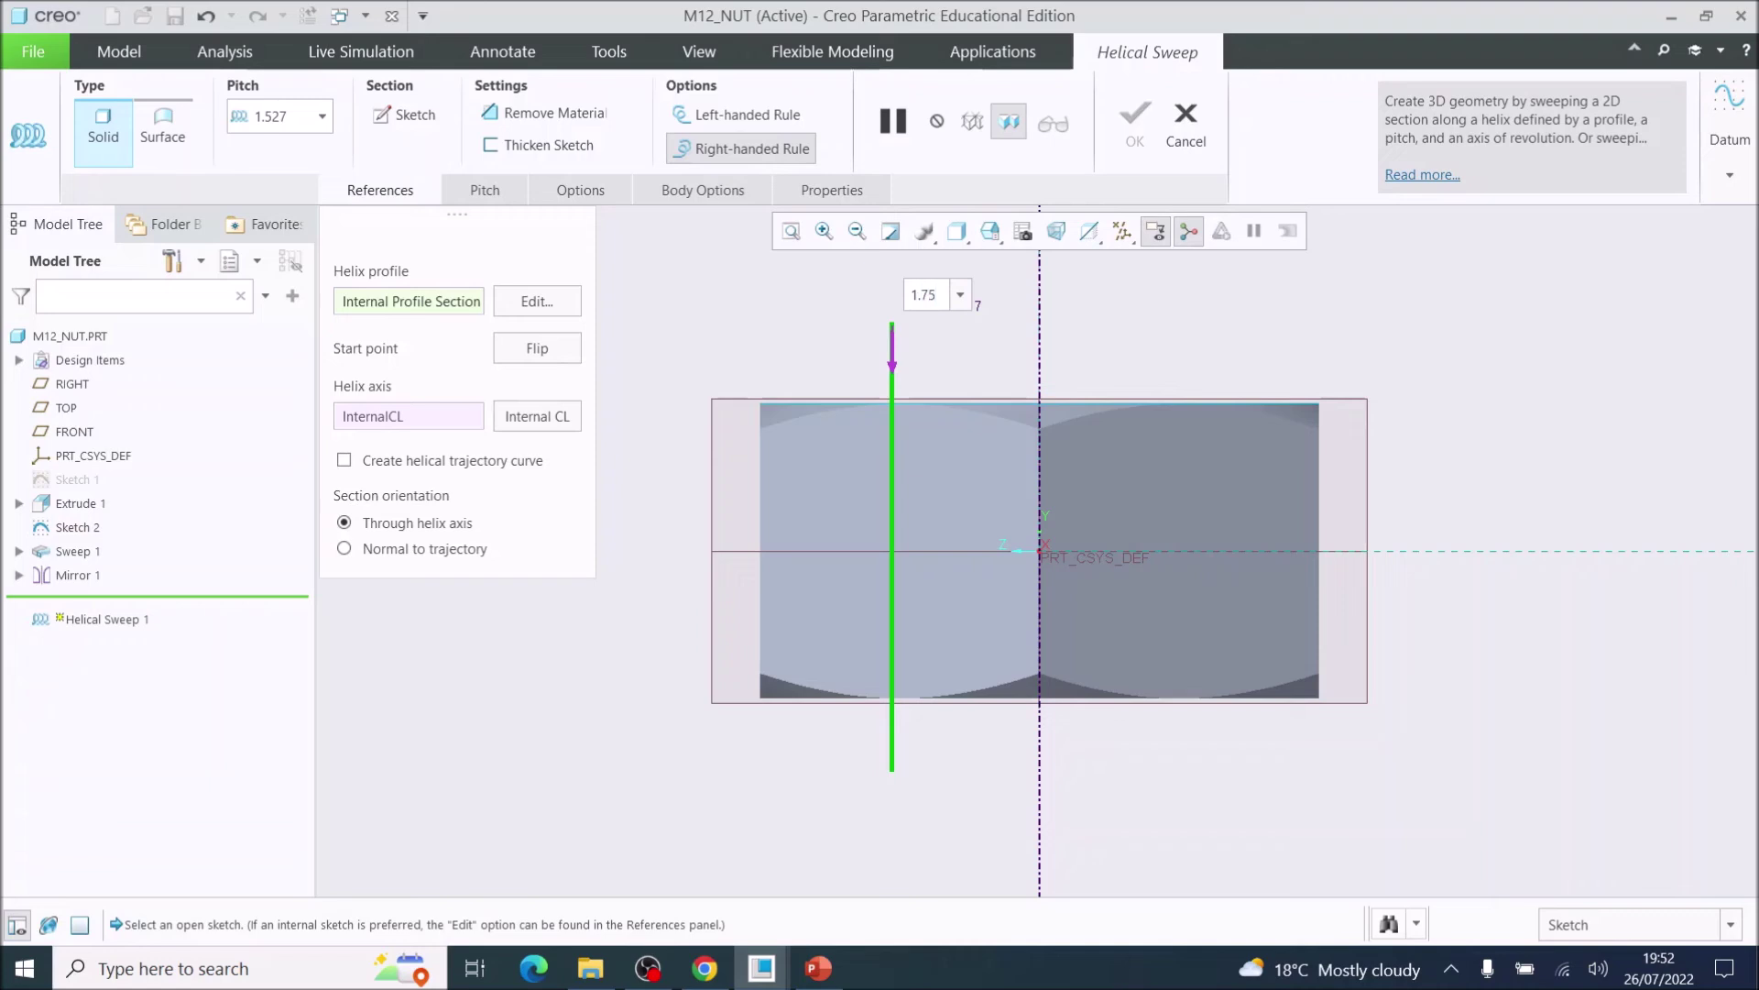
{"action": "key", "text": "Return"}
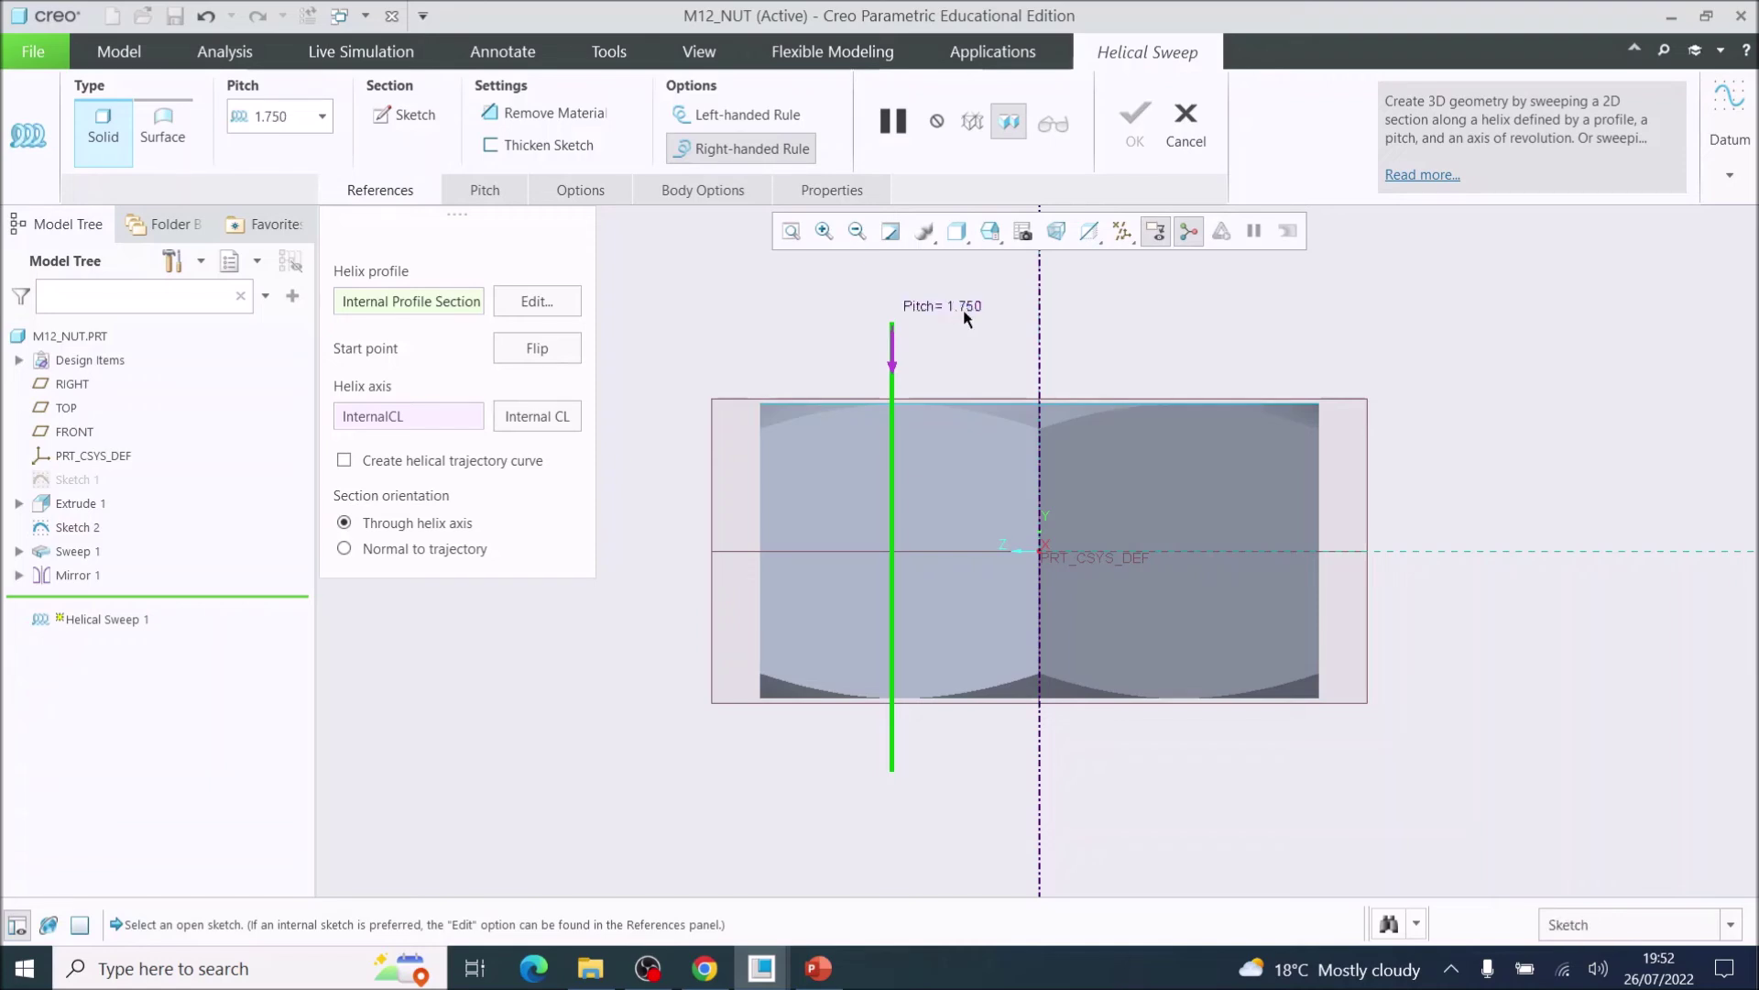
{"action": "left_click", "coordinate": [409, 120]}
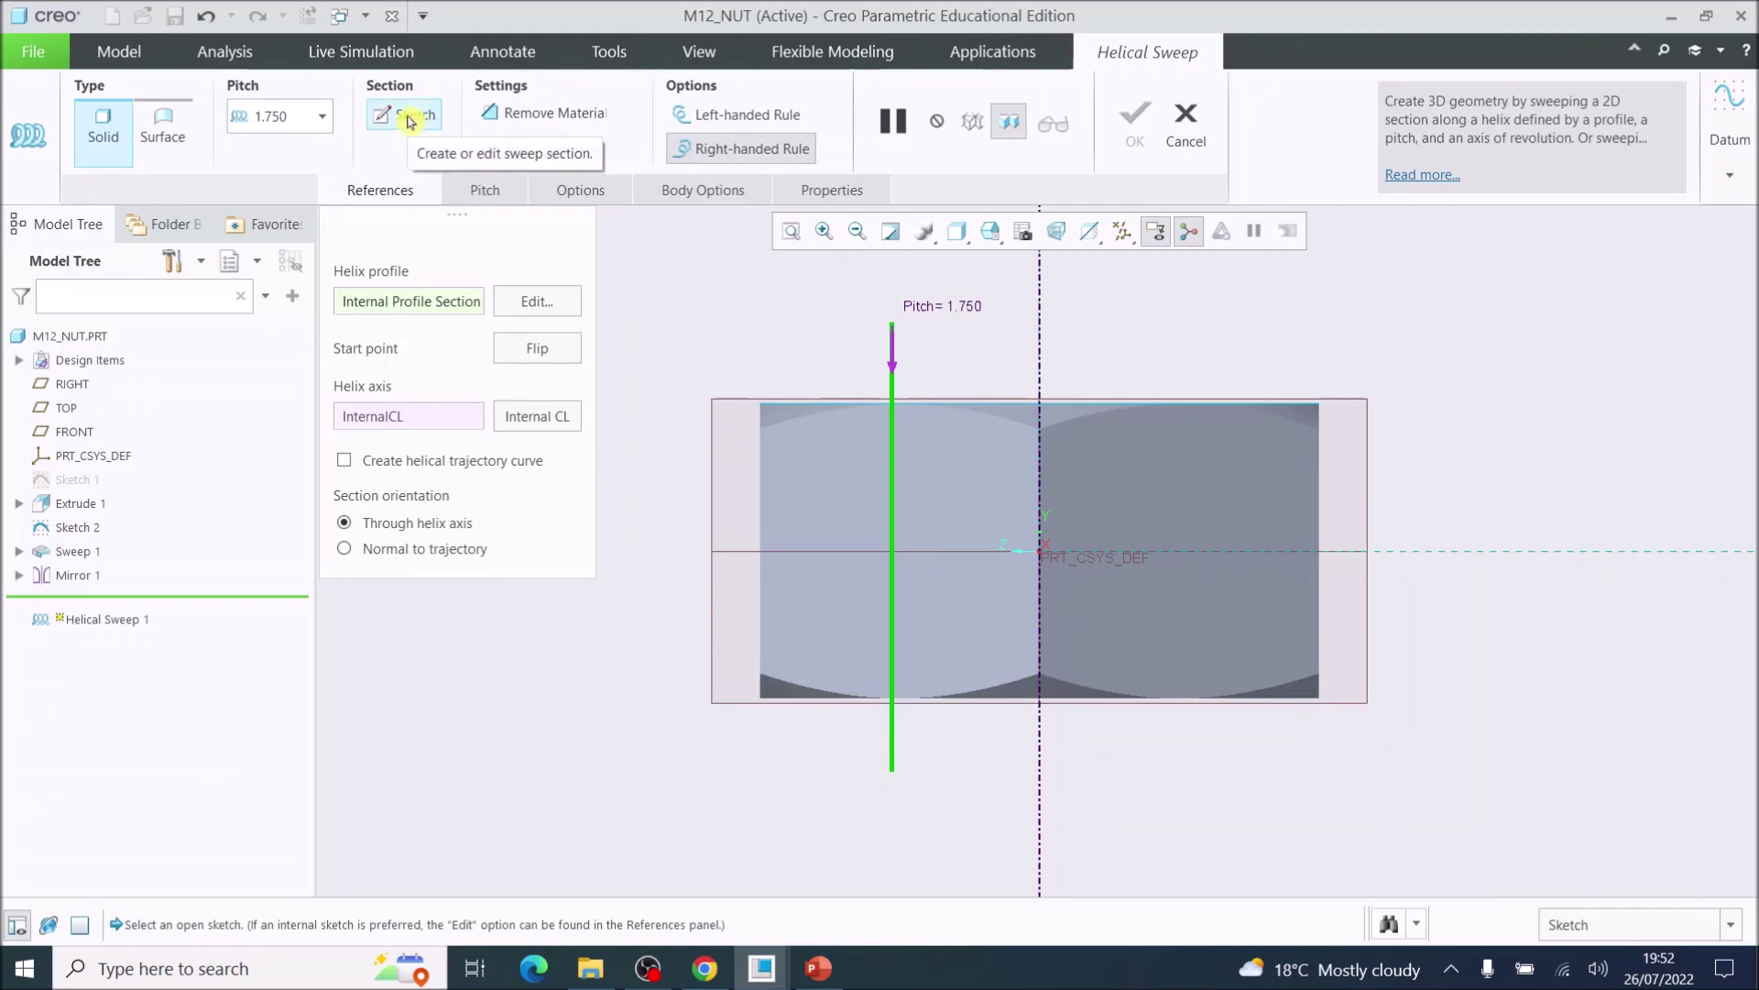
{"action": "left_click", "coordinate": [408, 117]}
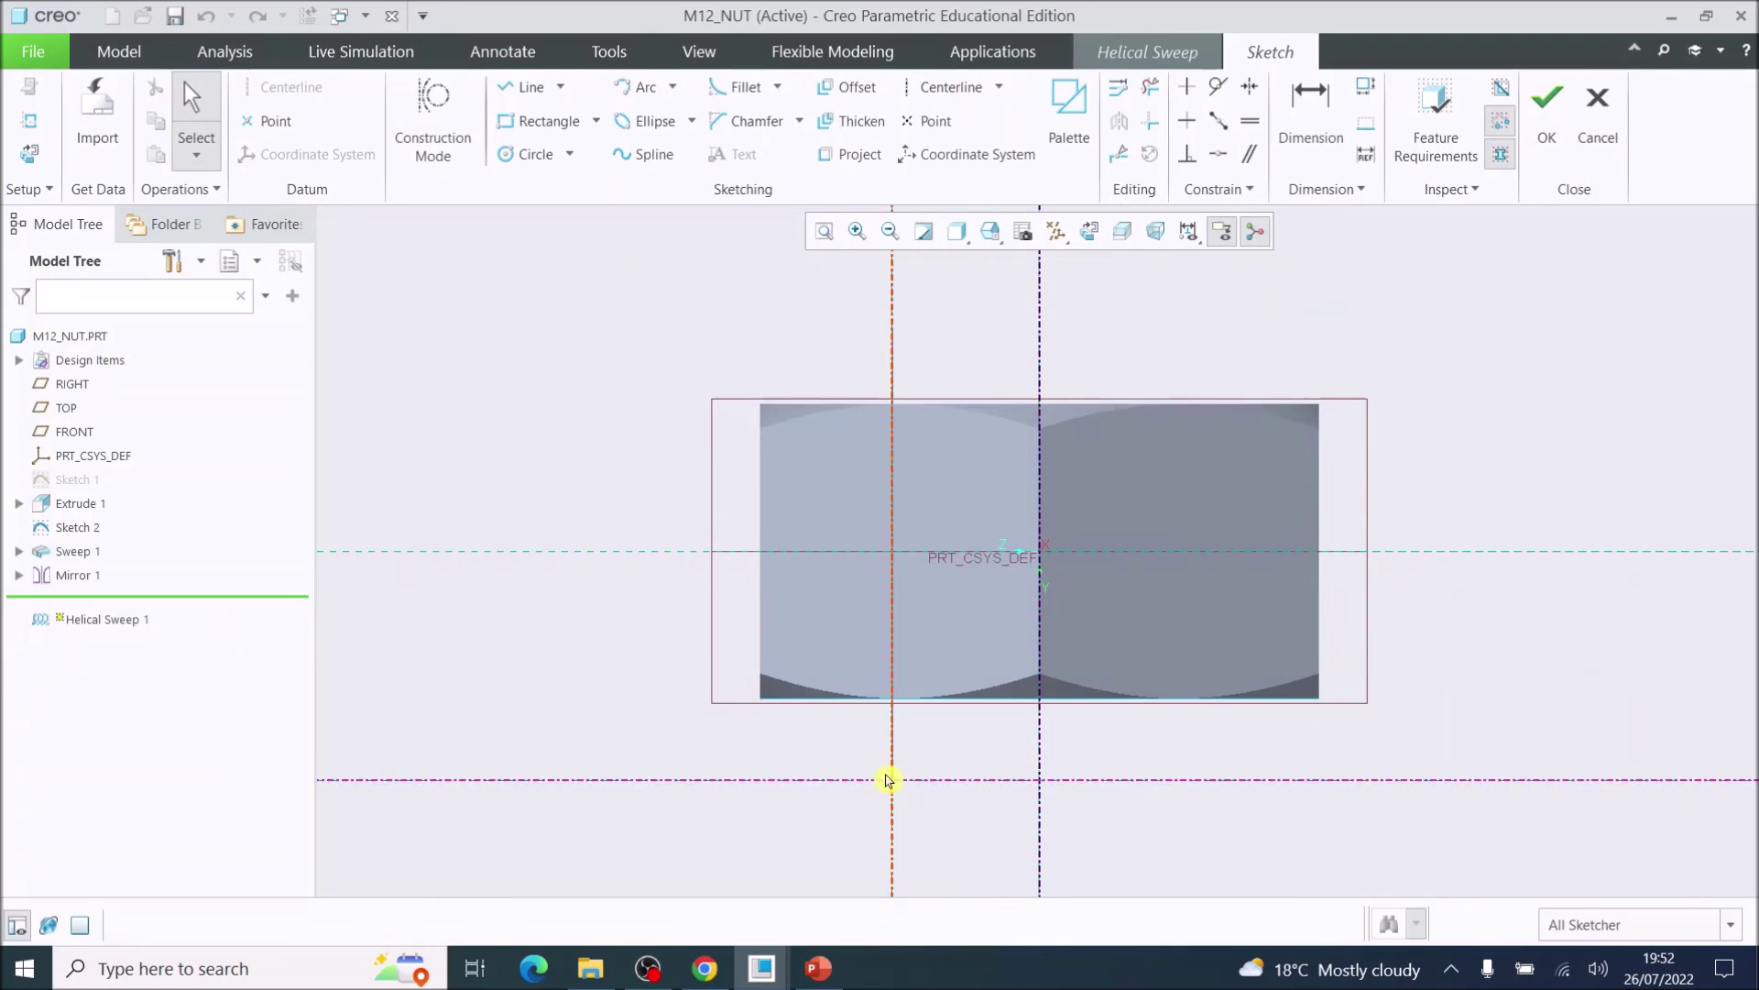
Step: Draw a circle centred at the reference intersection as the thread section
{"action": "scroll", "coordinate": [892, 780], "scroll_direction": "down", "scroll_amount": 2}
{"action": "scroll", "coordinate": [895, 782], "scroll_direction": "down", "scroll_amount": 1}
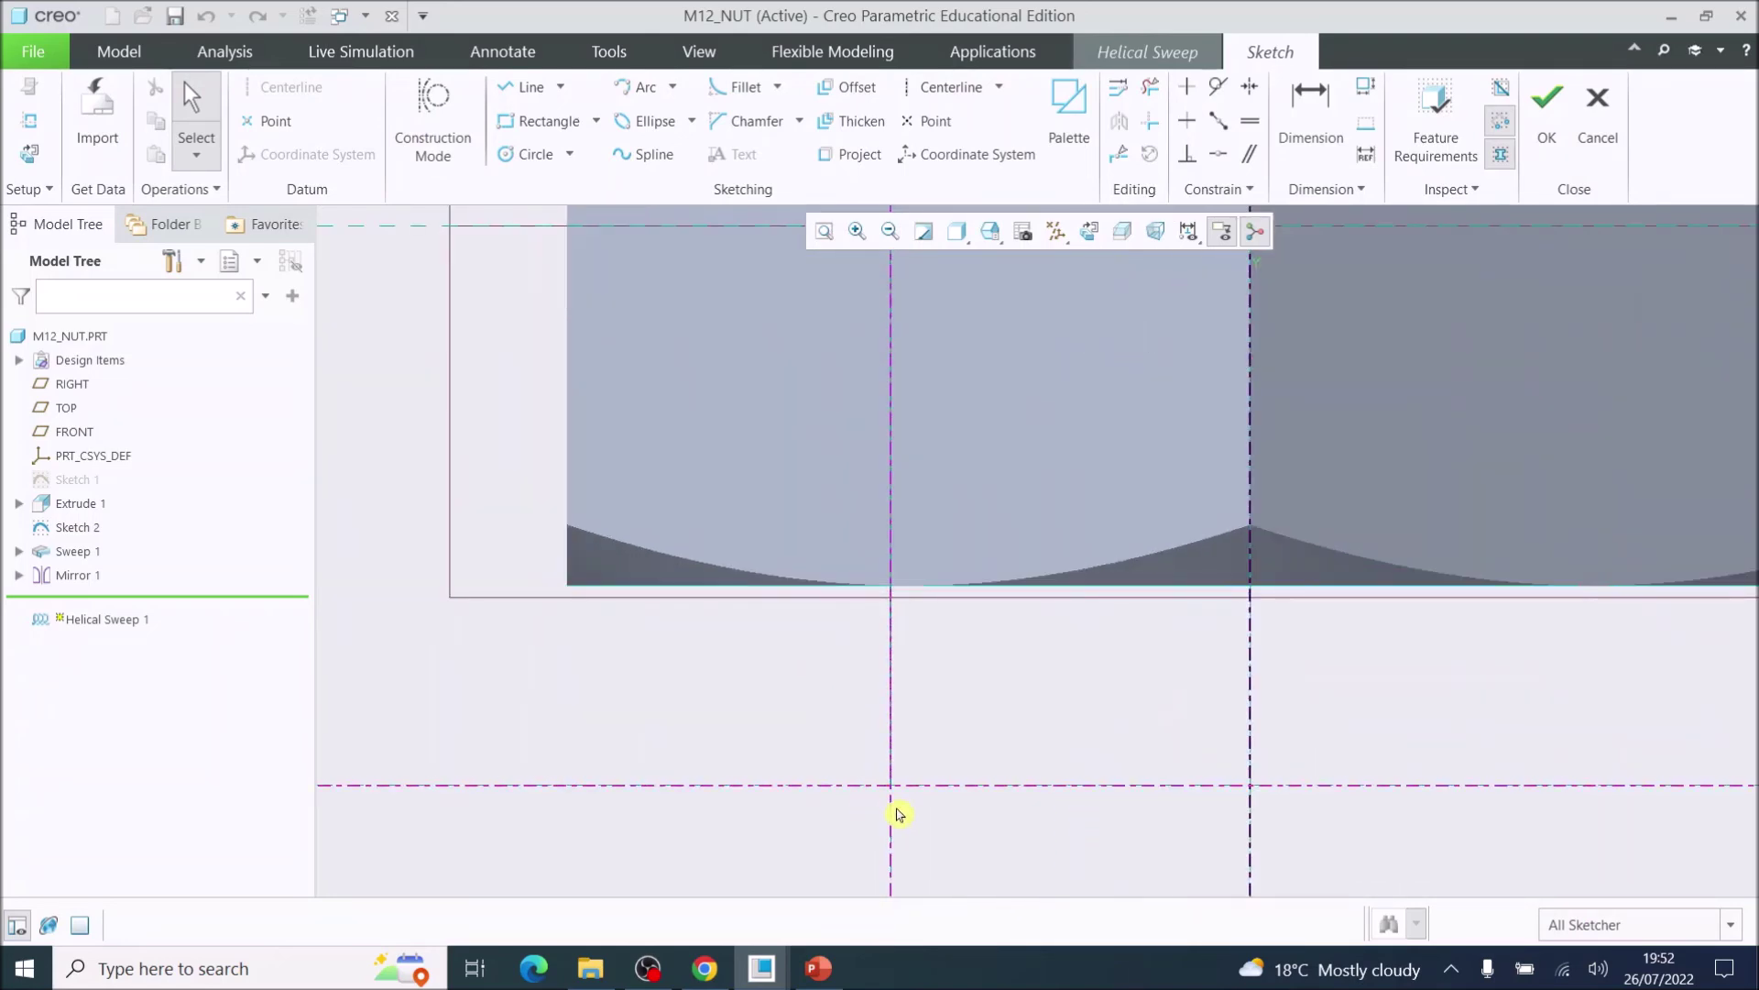
{"action": "left_click", "coordinate": [511, 157]}
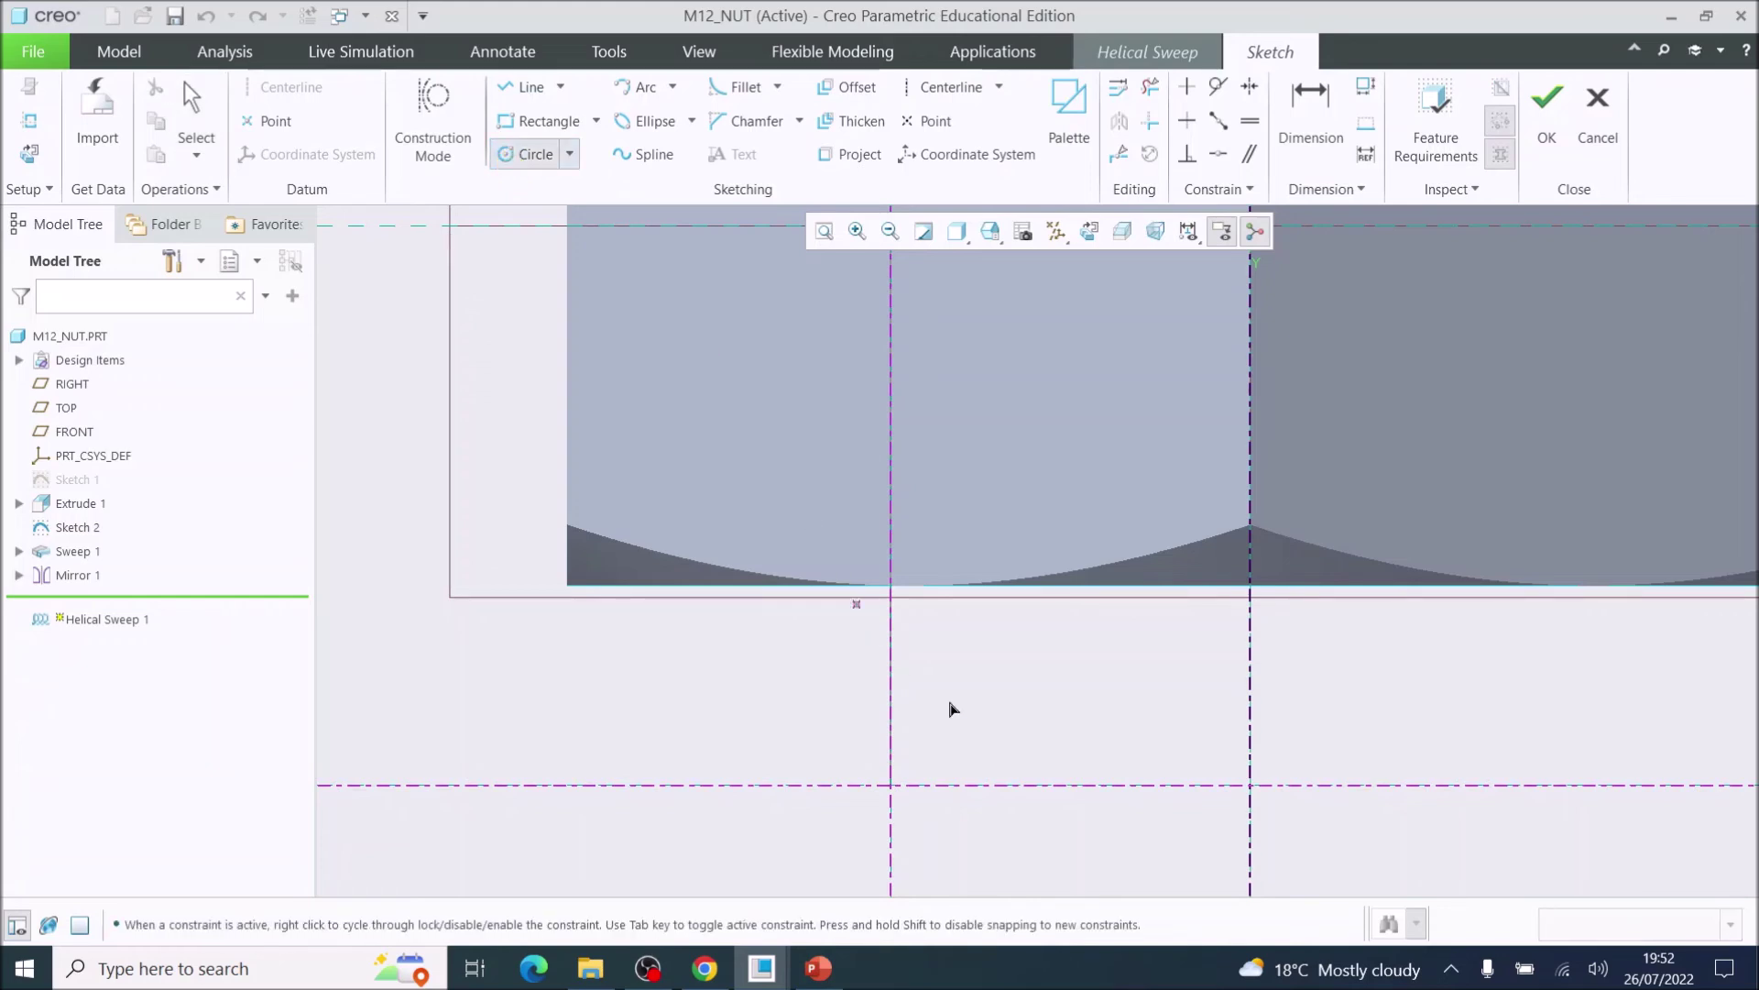
{"action": "left_click", "coordinate": [891, 785]}
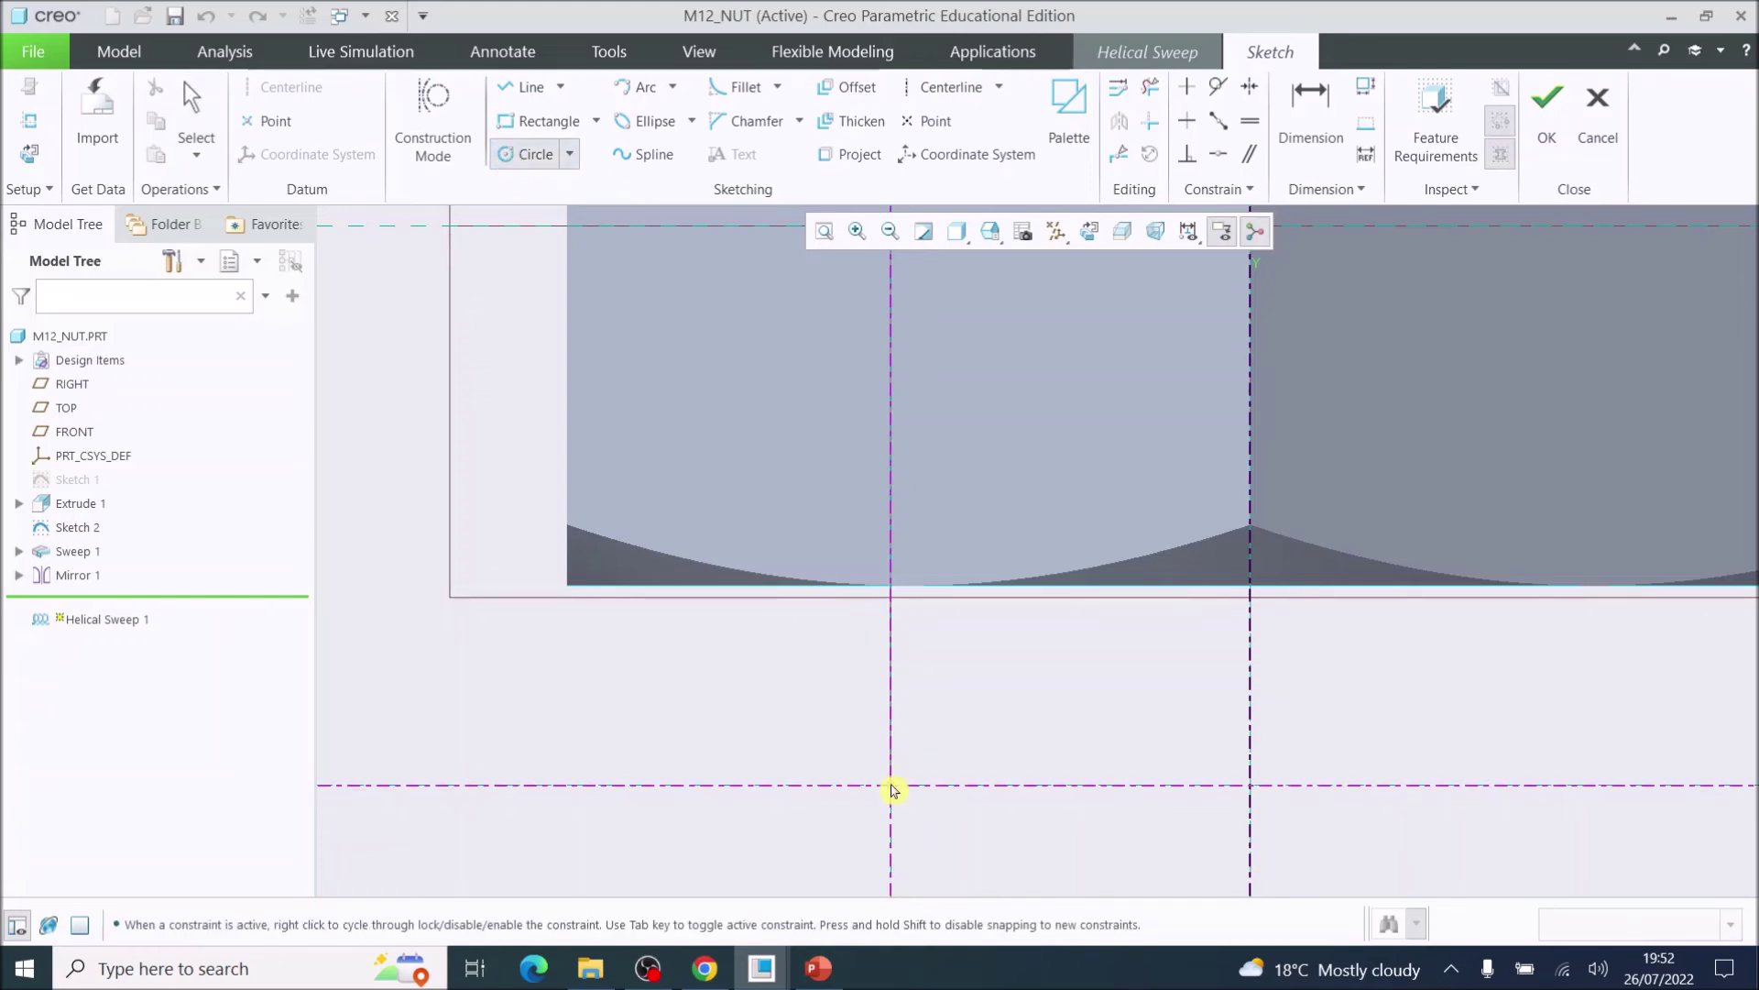
{"action": "left_click", "coordinate": [930, 810]}
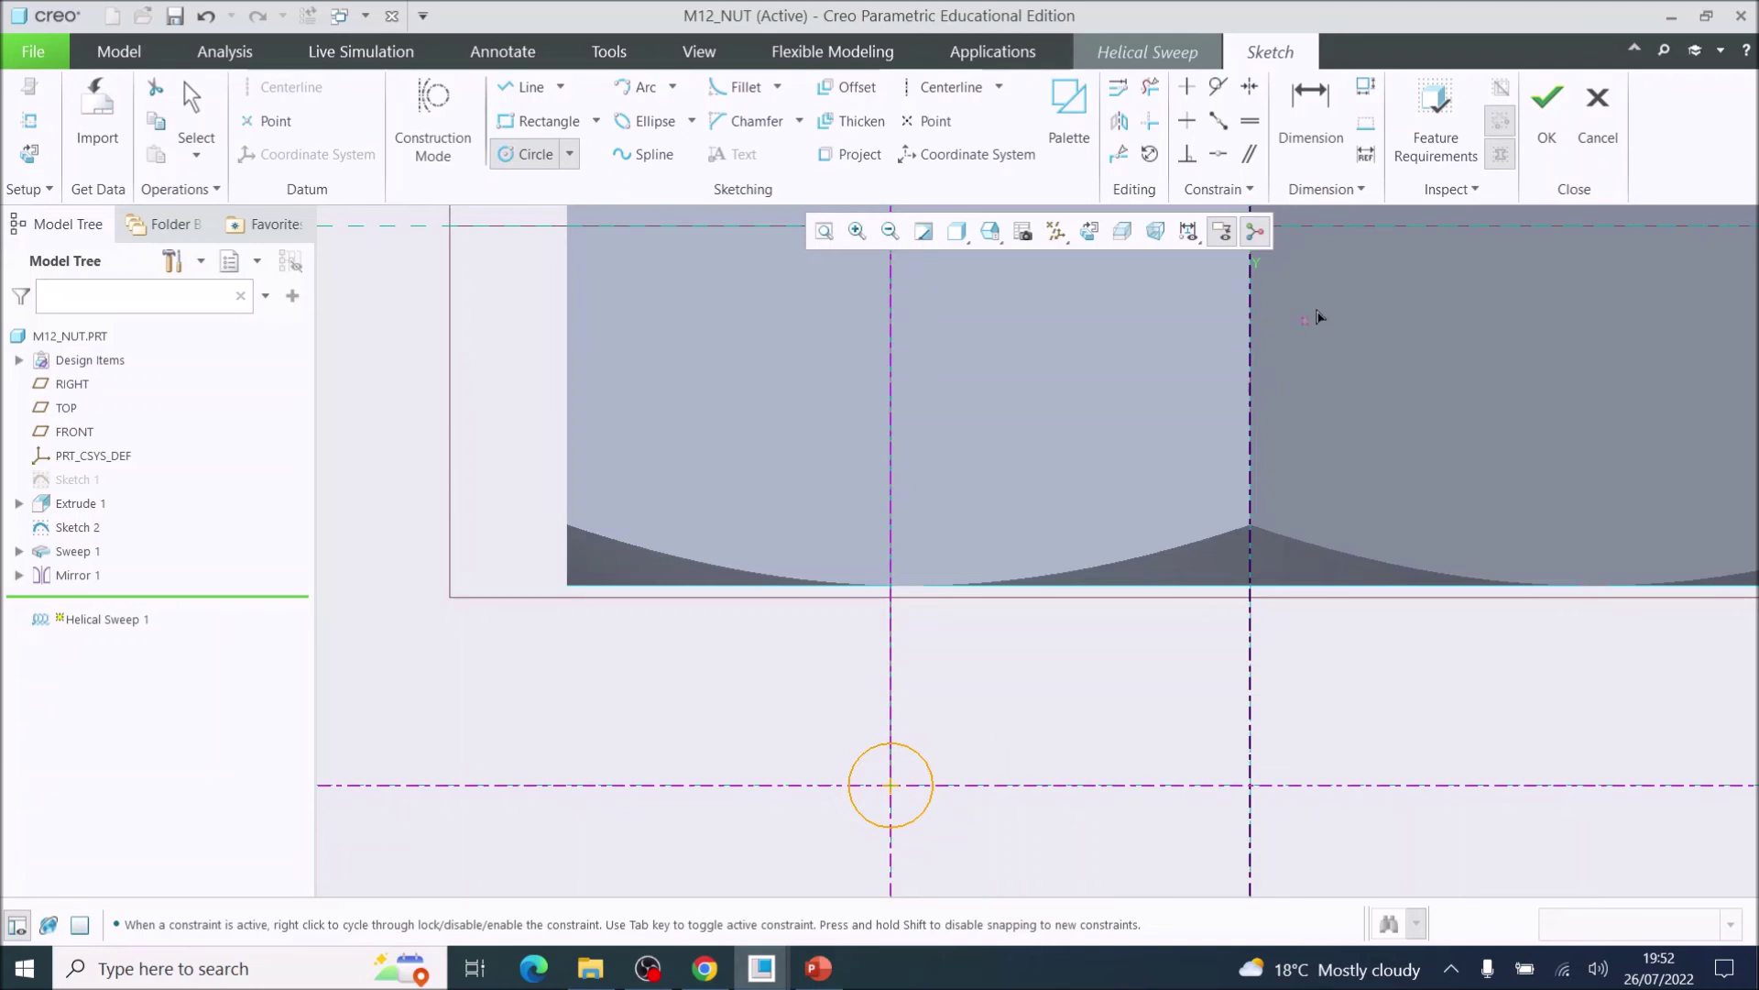
{"action": "left_click", "coordinate": [1306, 108]}
Step: Dimension the circle to a 1.5 diameter and finish the section sketch
{"action": "left_click", "coordinate": [1306, 108]}
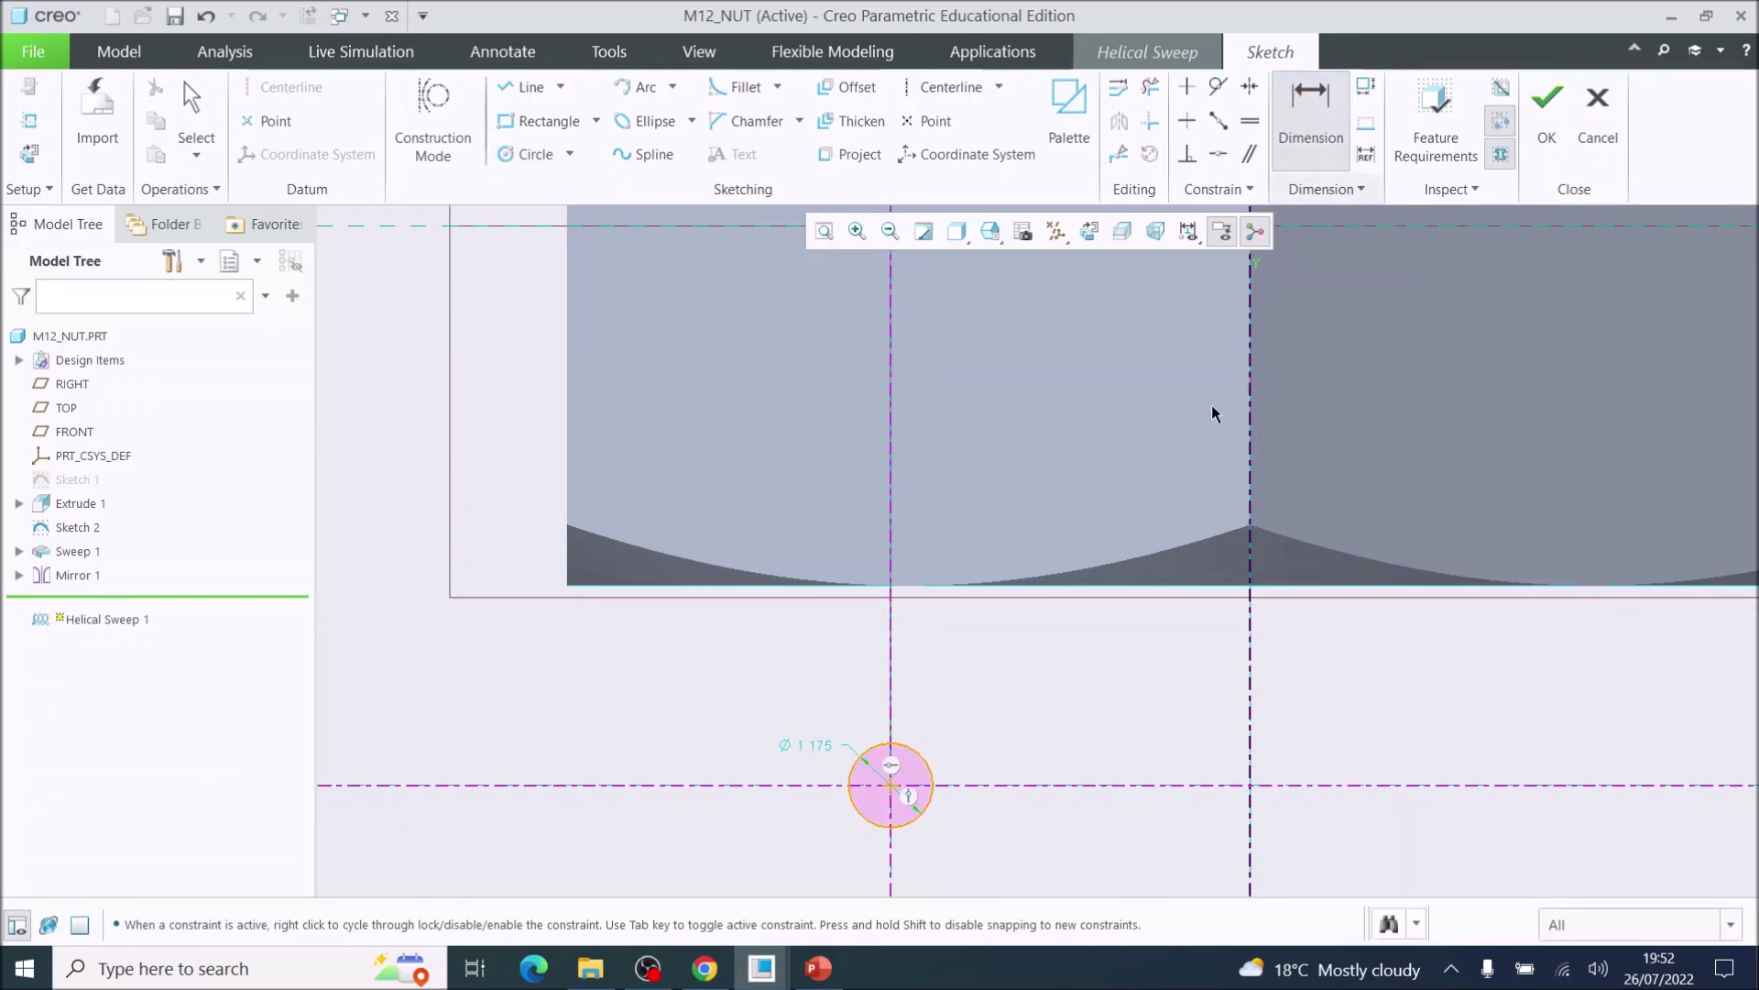
{"action": "double_click", "coordinate": [821, 746]}
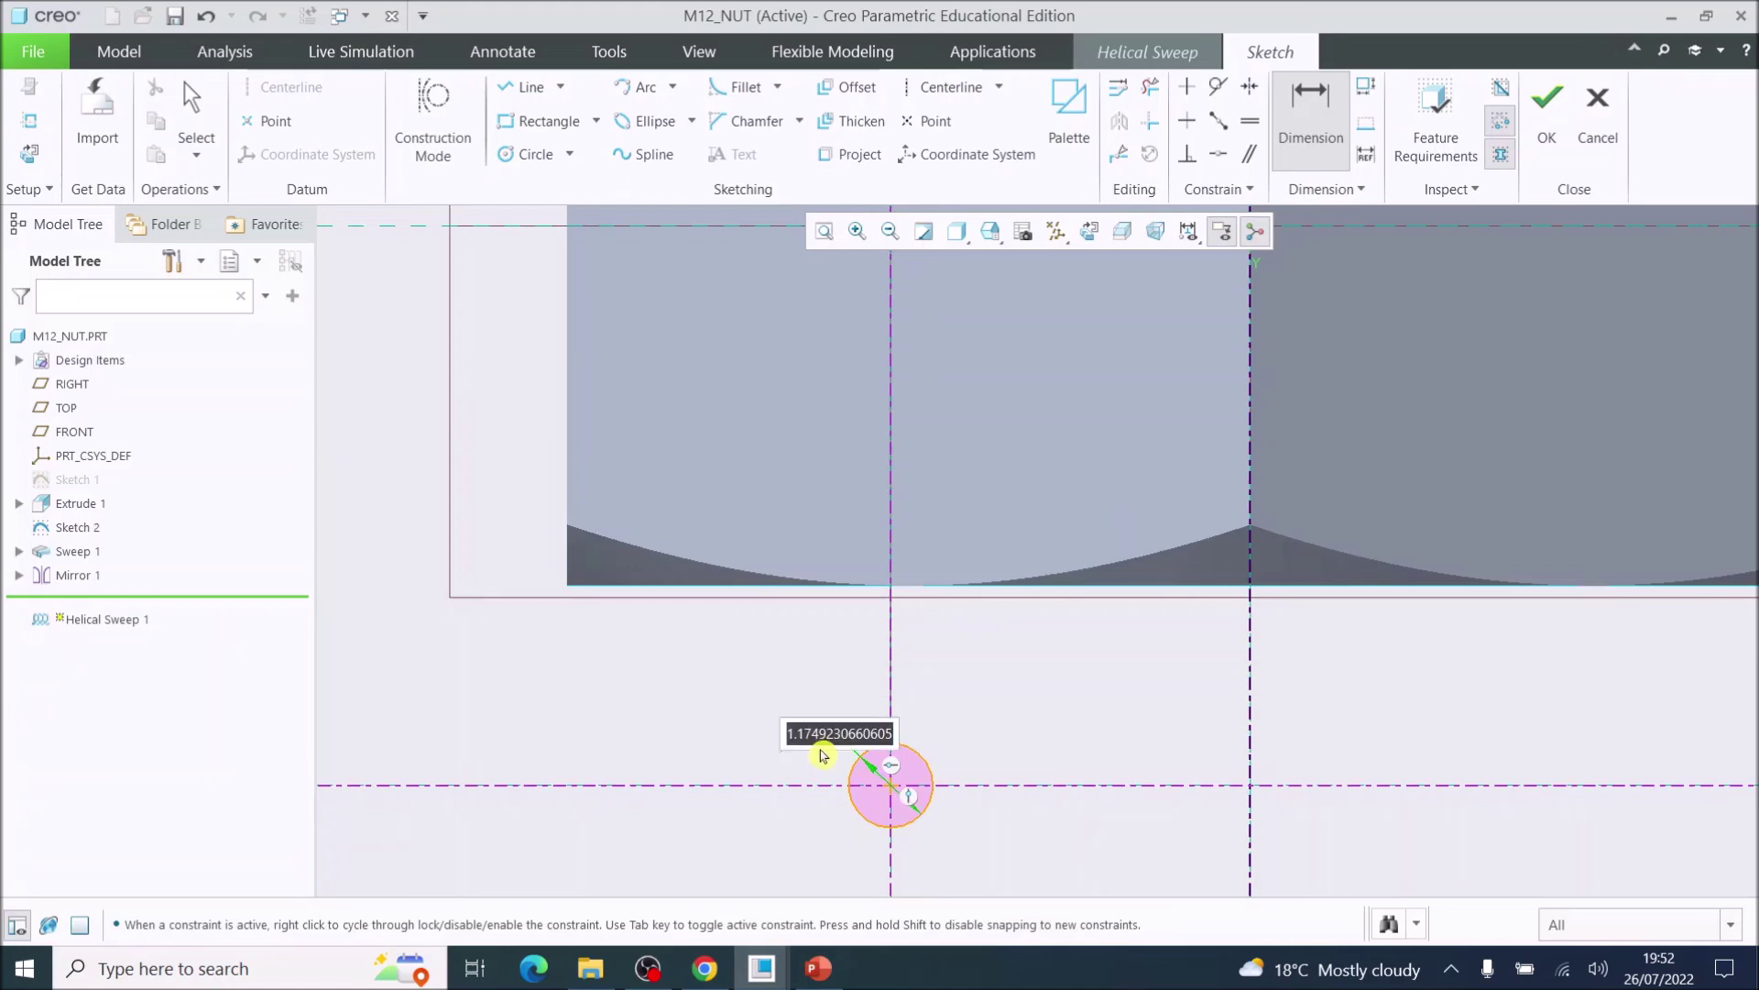
{"action": "type", "text": "1.5"}
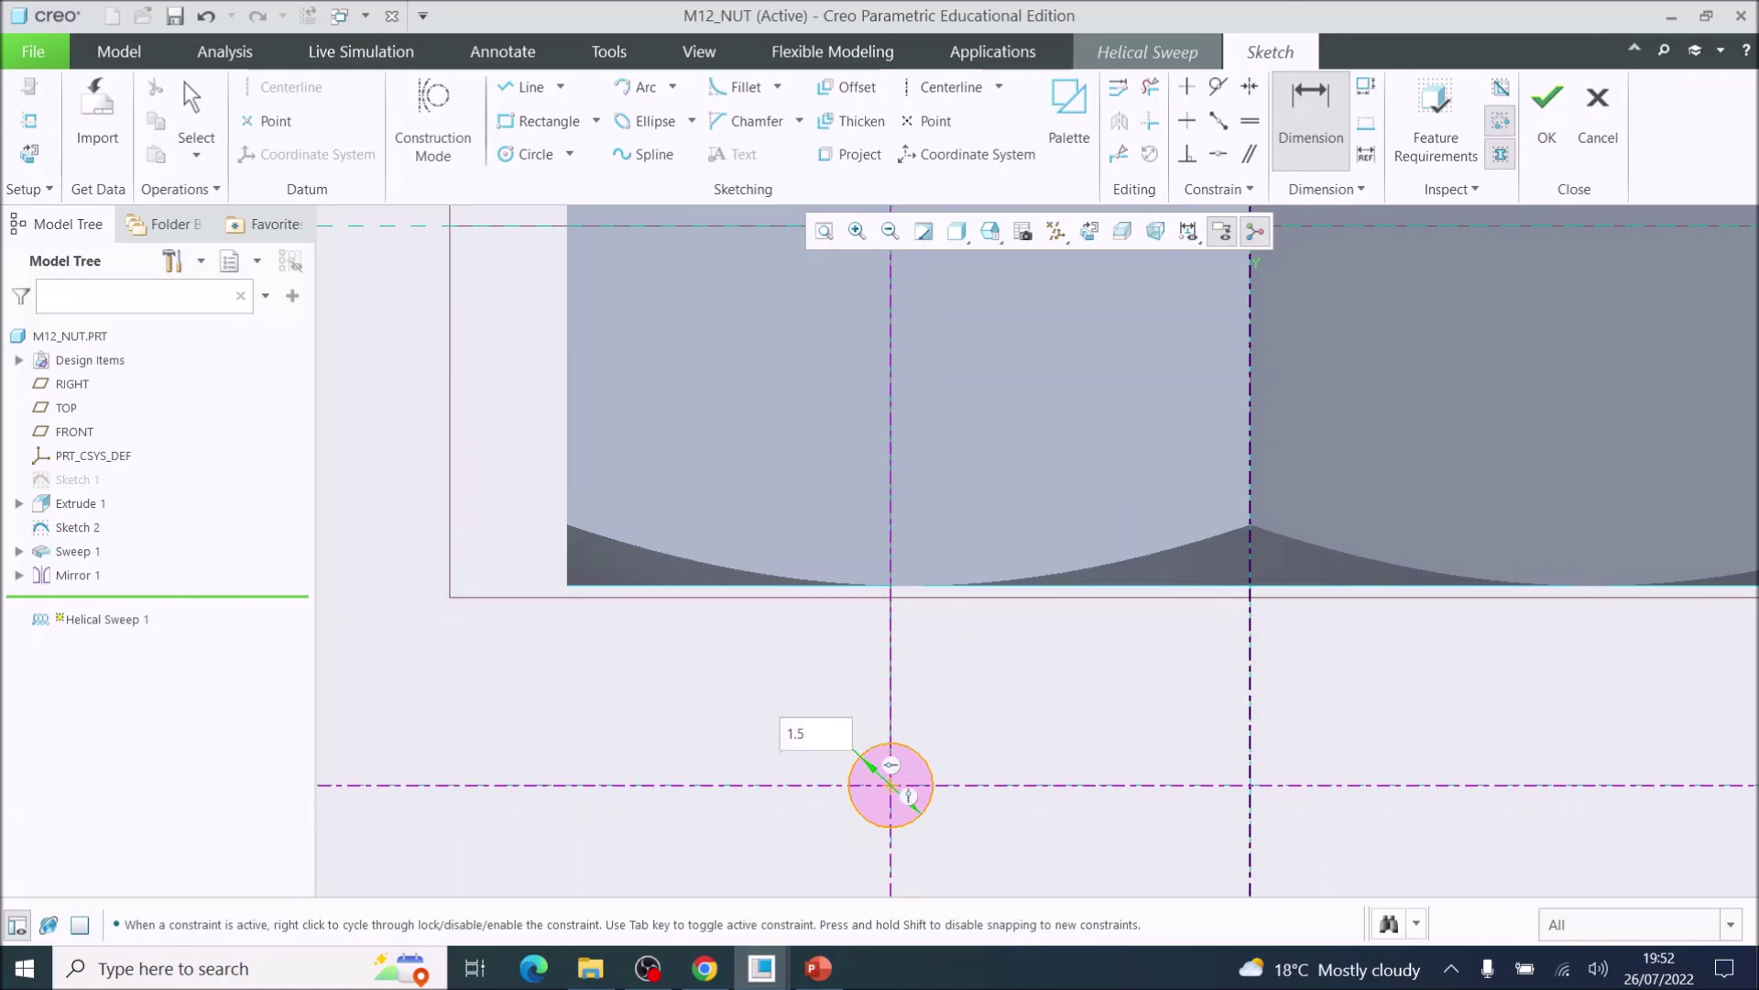
{"action": "key", "text": "Return"}
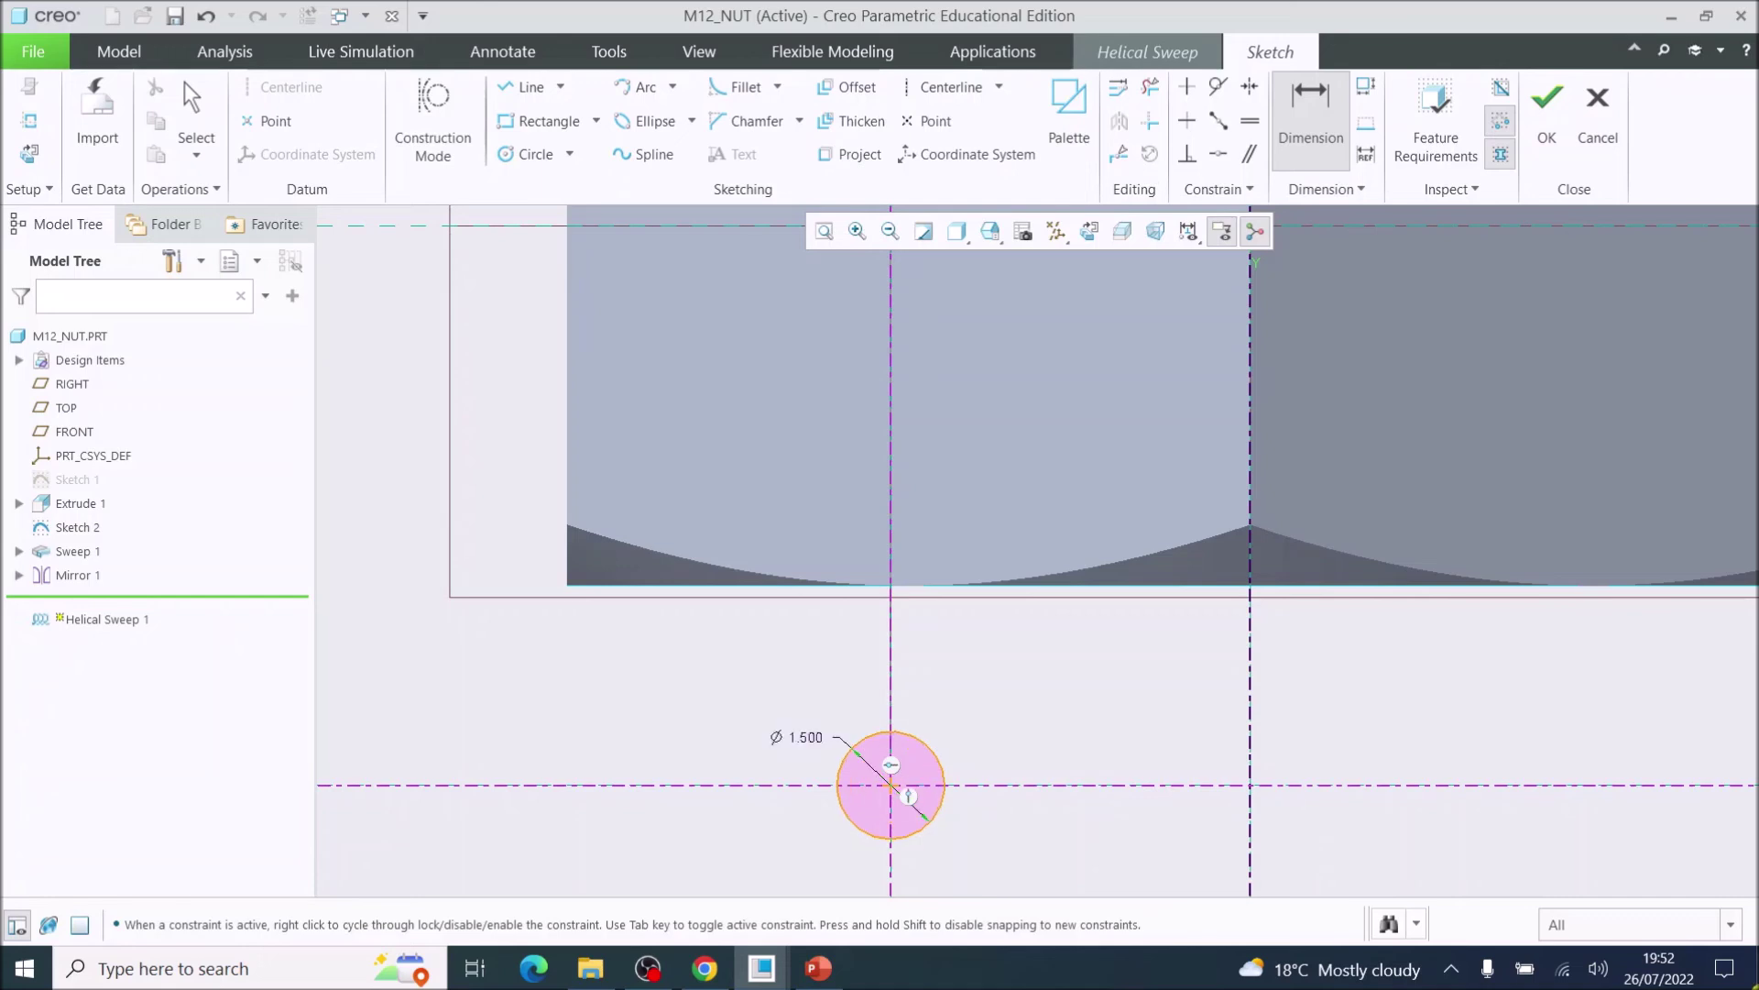
{"action": "scroll", "coordinate": [1503, 778], "scroll_direction": "up", "scroll_amount": 2}
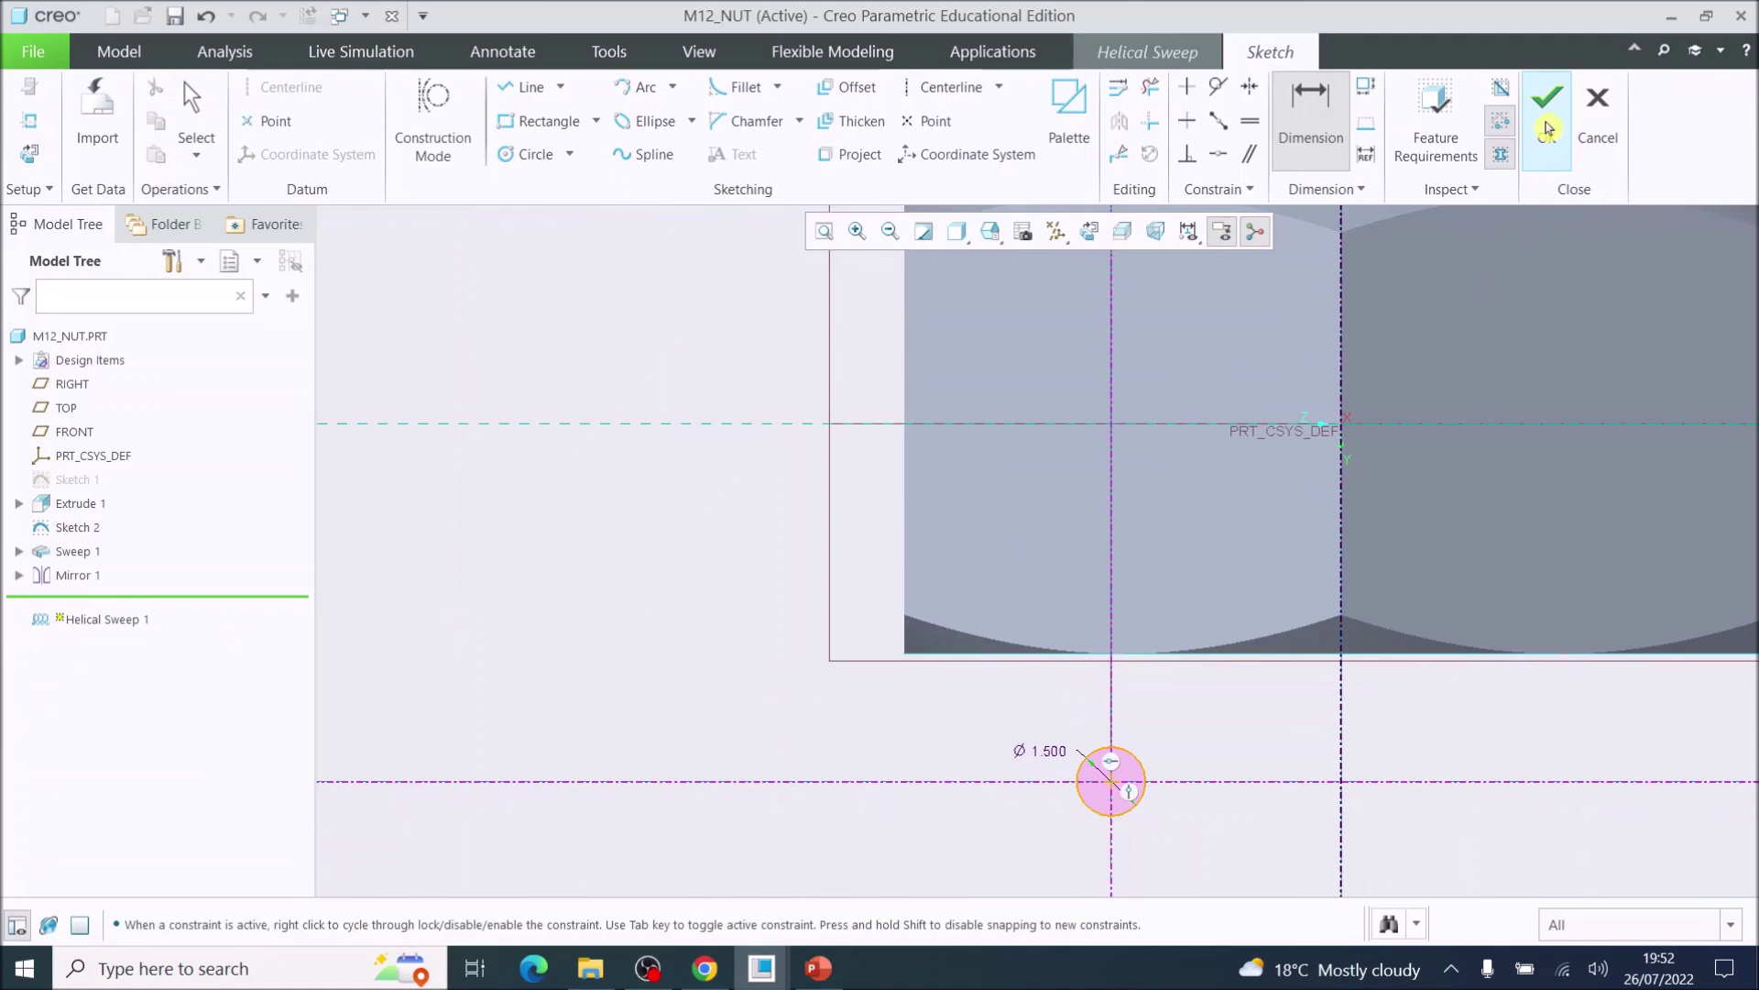
{"action": "left_click", "coordinate": [1548, 128]}
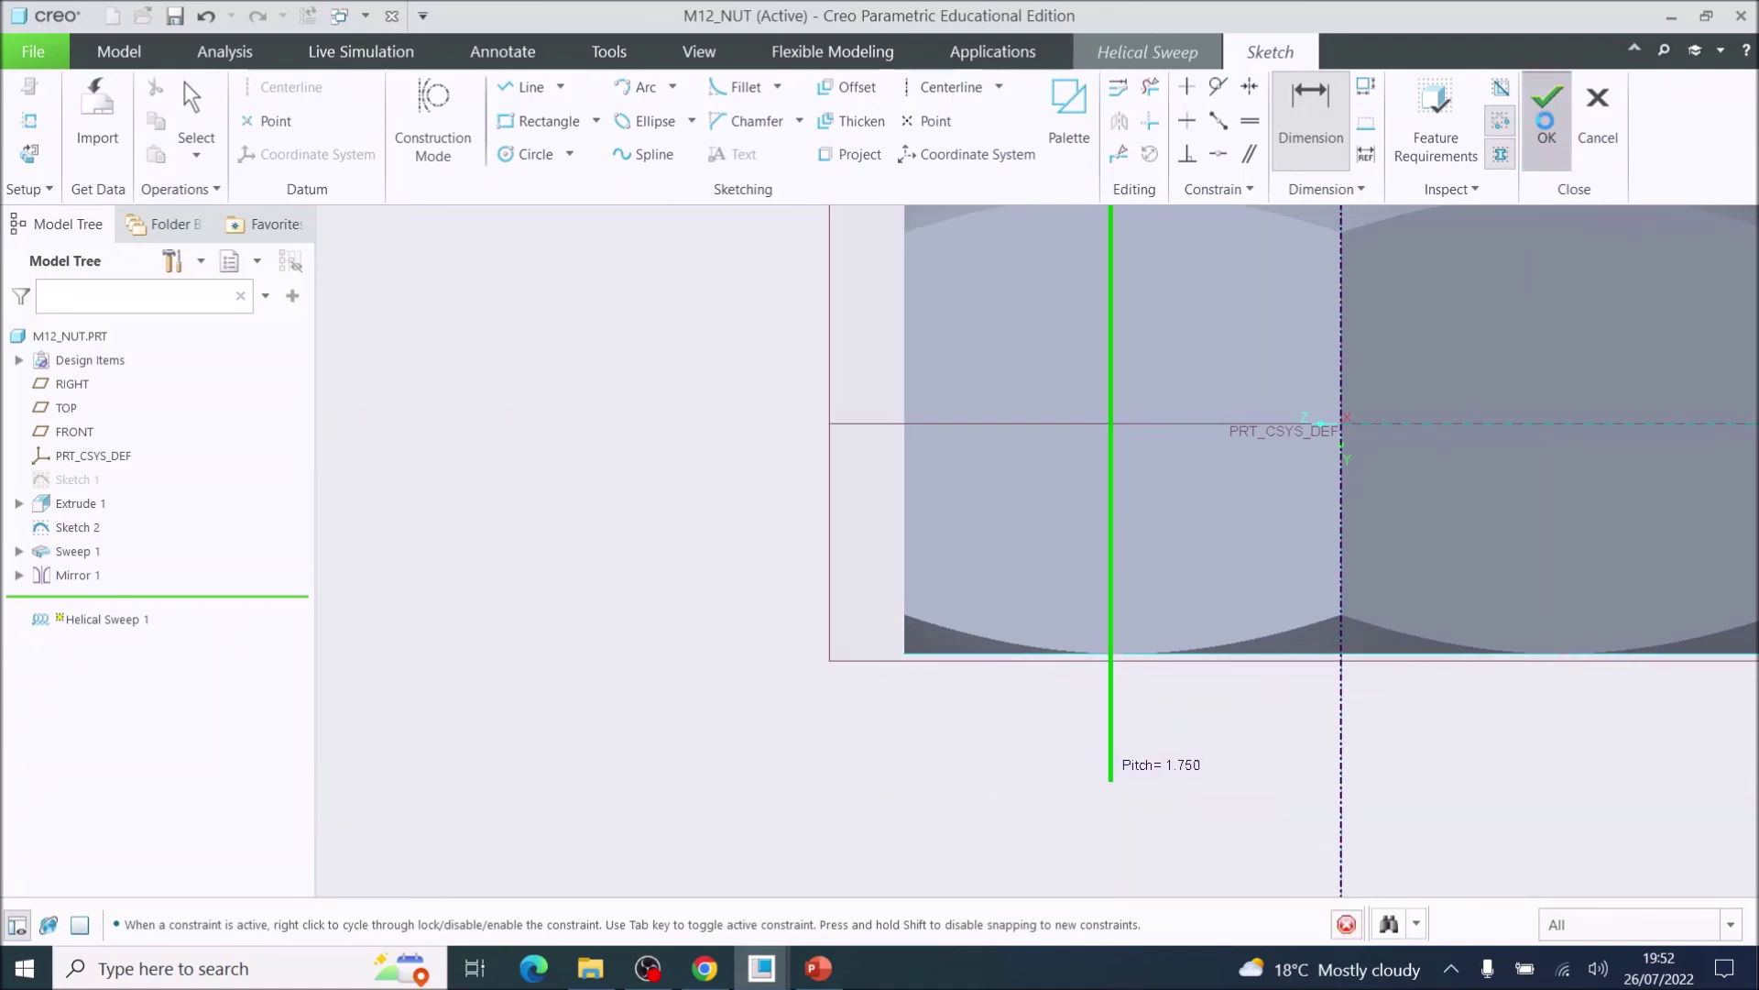
Step: Switch Helical Sweep 1 to Remove Material so it cuts the thread into the nut
{"action": "scroll", "coordinate": [1591, 454], "scroll_direction": "down", "scroll_amount": 5}
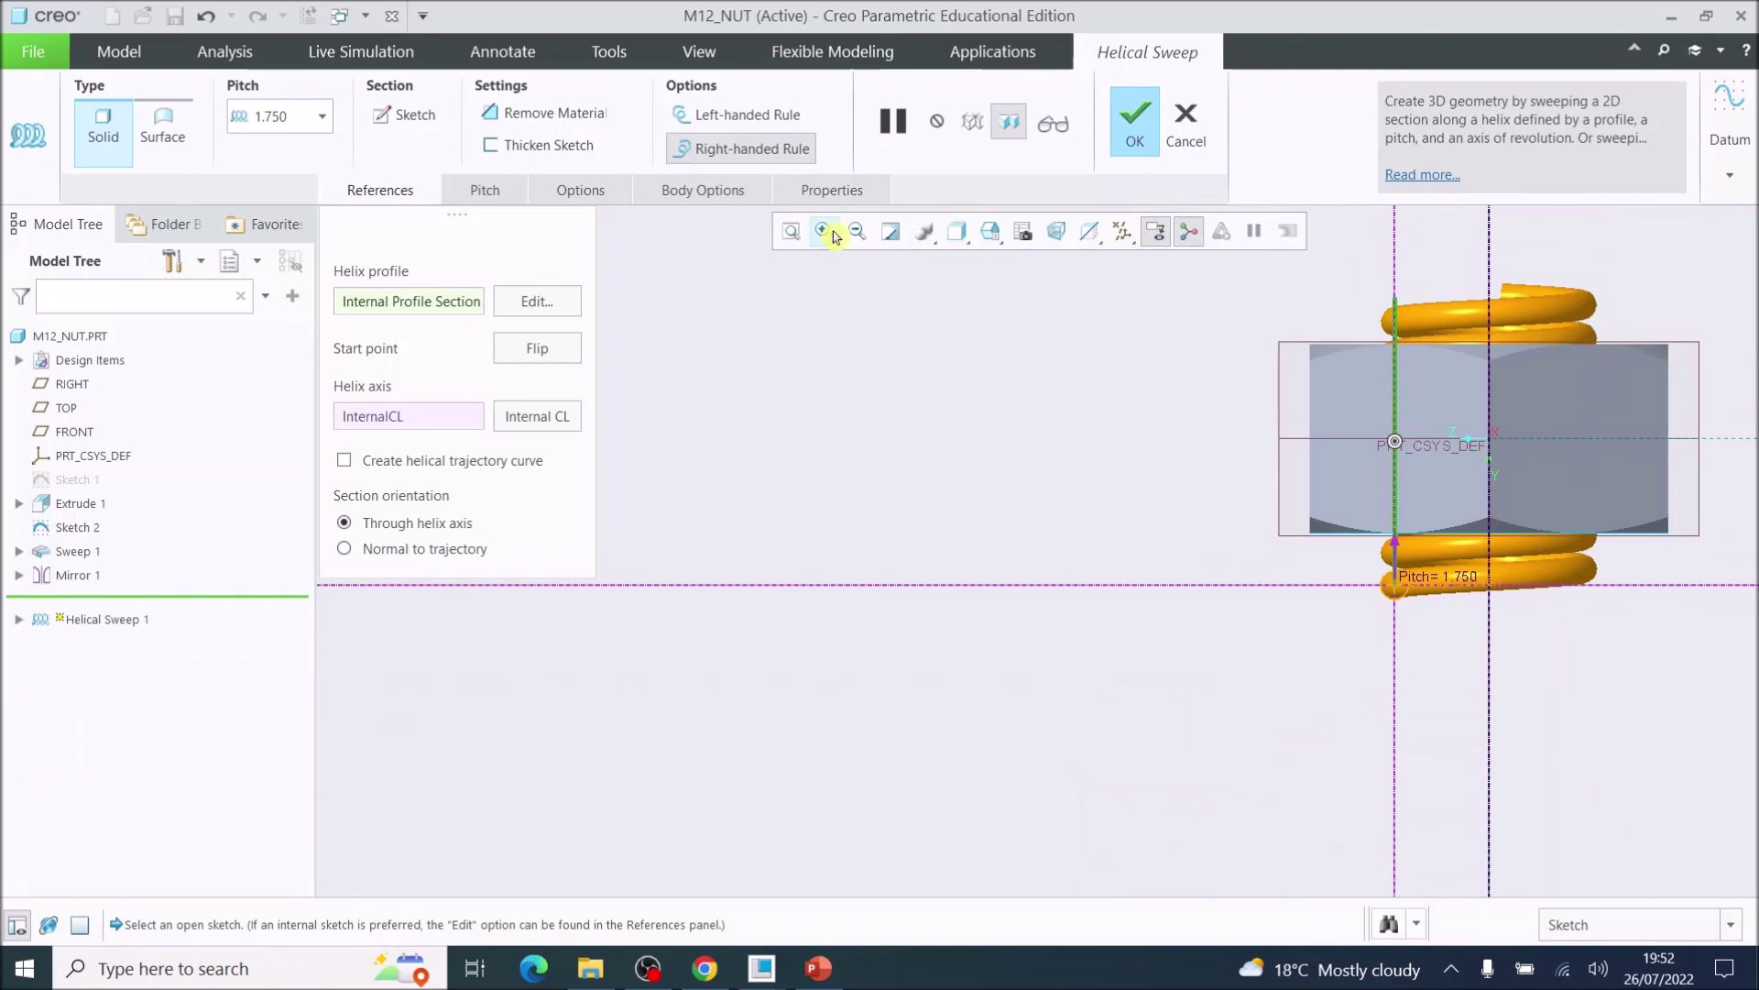
{"action": "left_click", "coordinate": [792, 231]}
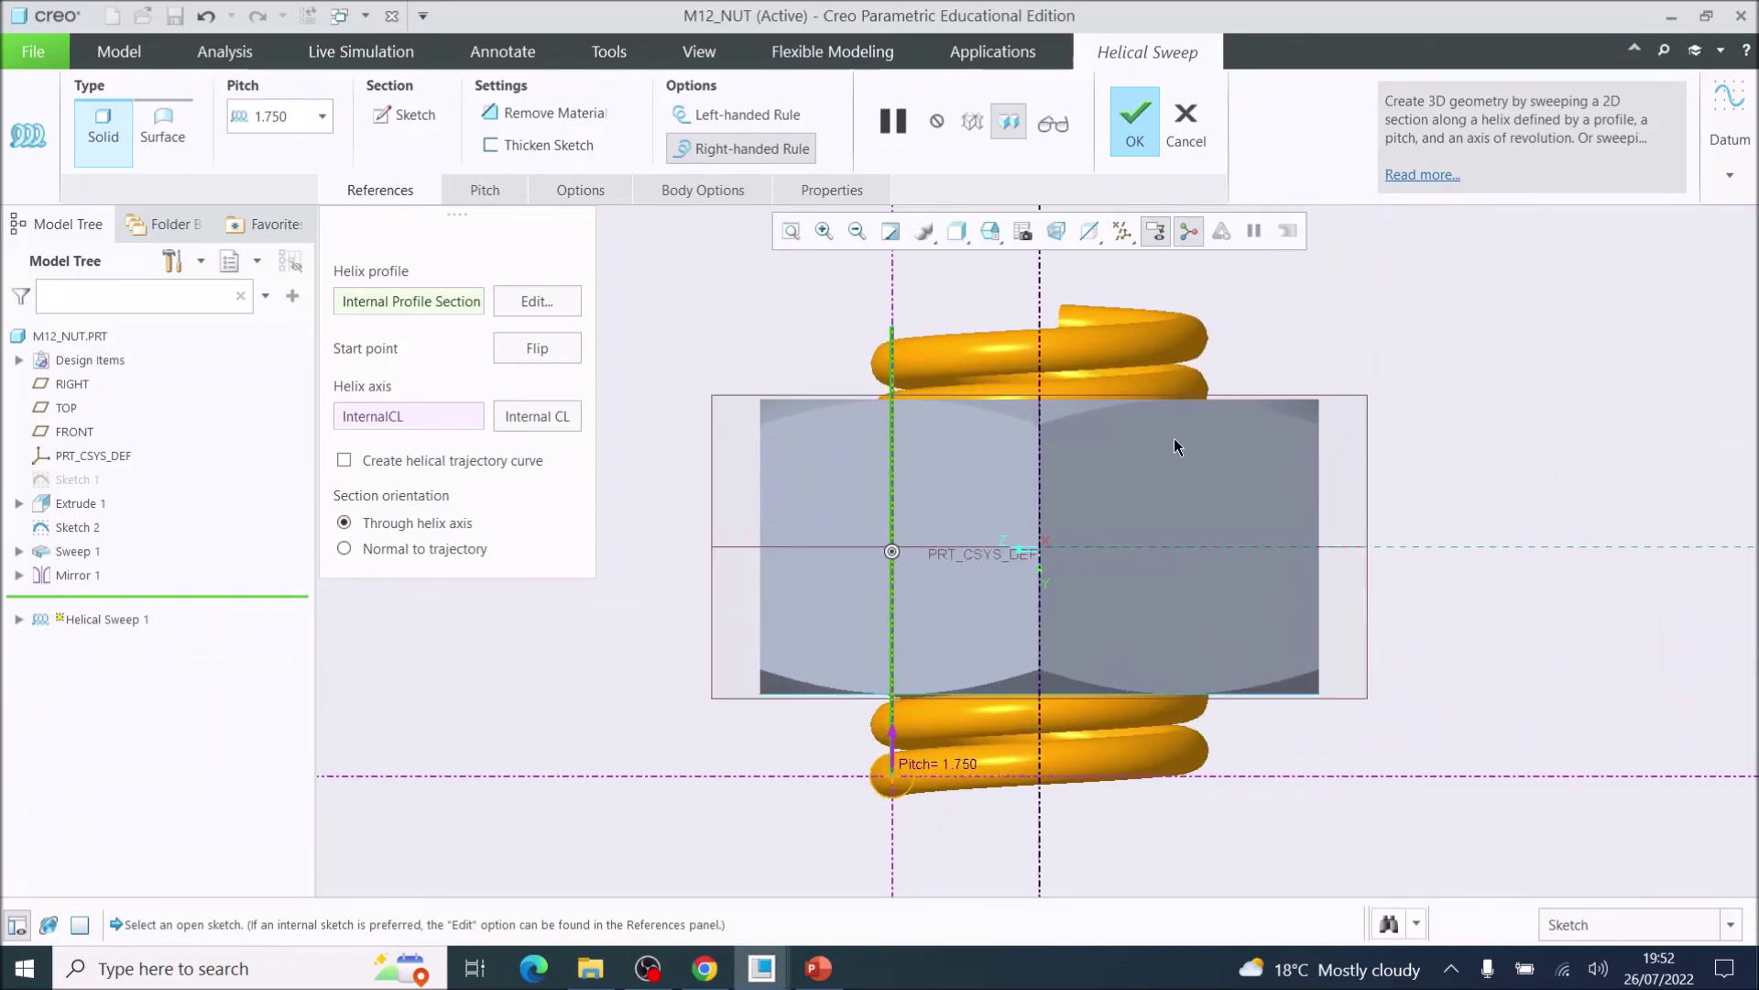
{"action": "mouse_move", "coordinate": [1162, 432]}
{"action": "middle_mouse_down"}
{"action": "mouse_move", "coordinate": [1186, 477]}
{"action": "mouse_move", "coordinate": [1205, 464]}
{"action": "mouse_move", "coordinate": [1198, 436]}
{"action": "mouse_move", "coordinate": [1162, 438]}
{"action": "mouse_move", "coordinate": [1176, 428]}
{"action": "middle_mouse_up"}
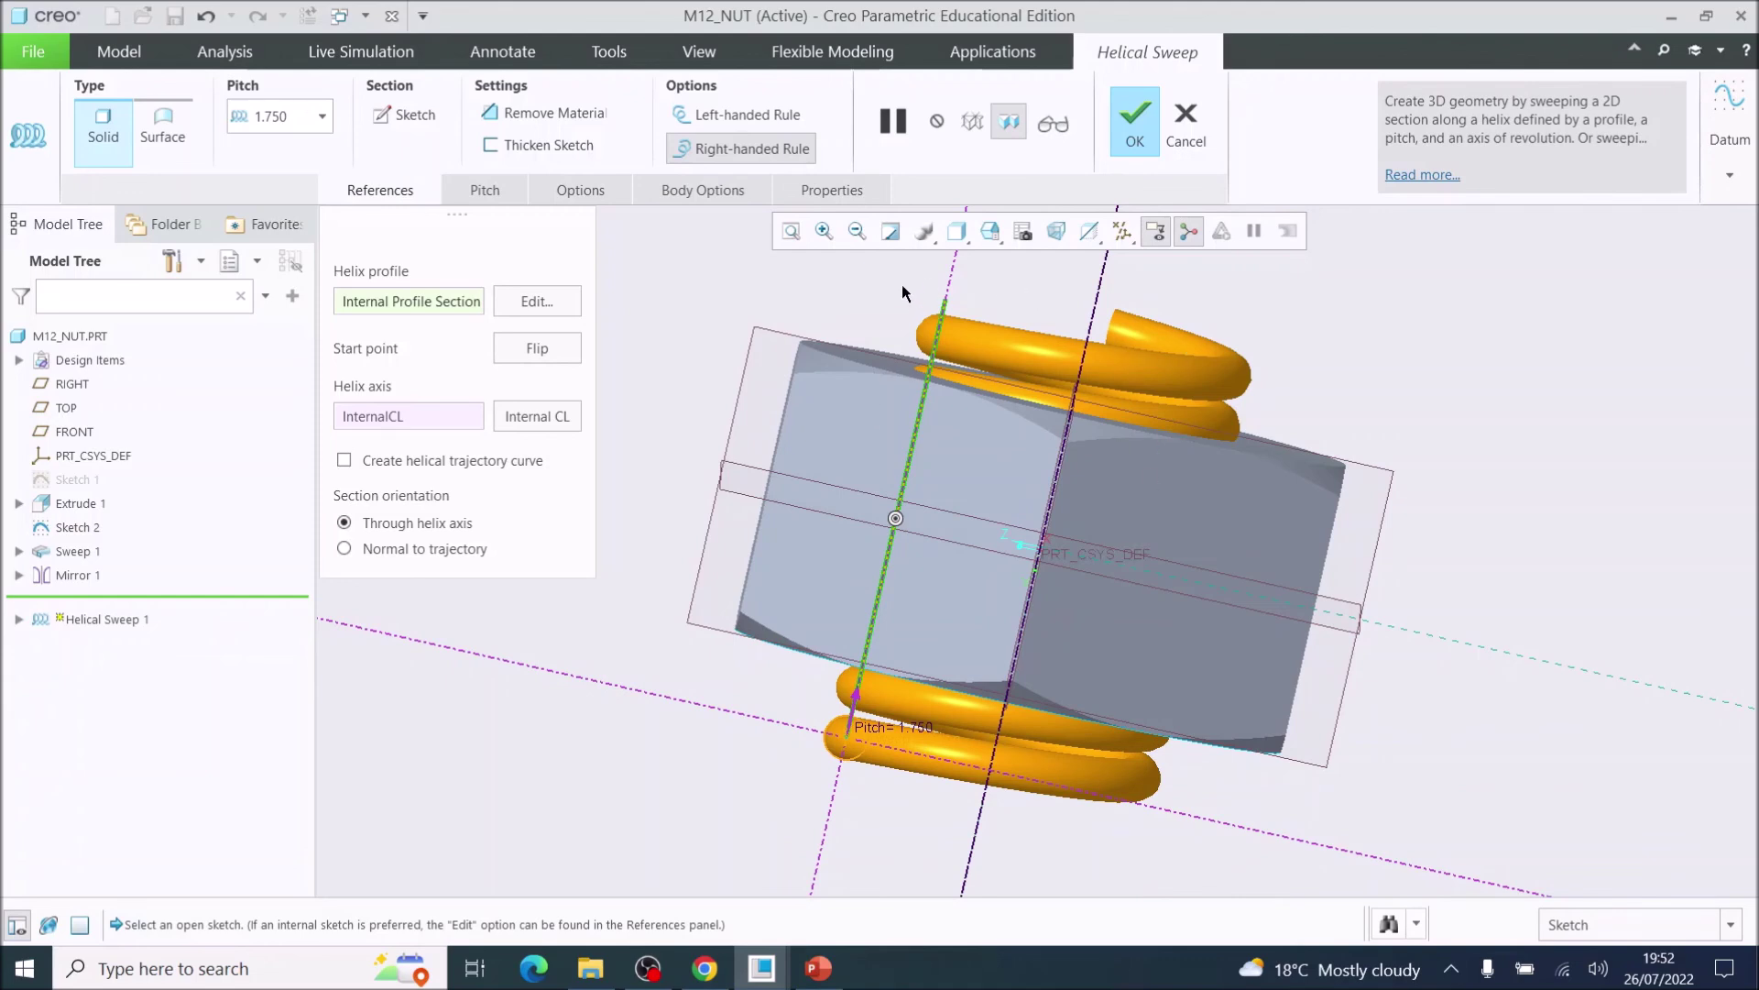
{"action": "left_click", "coordinate": [547, 115]}
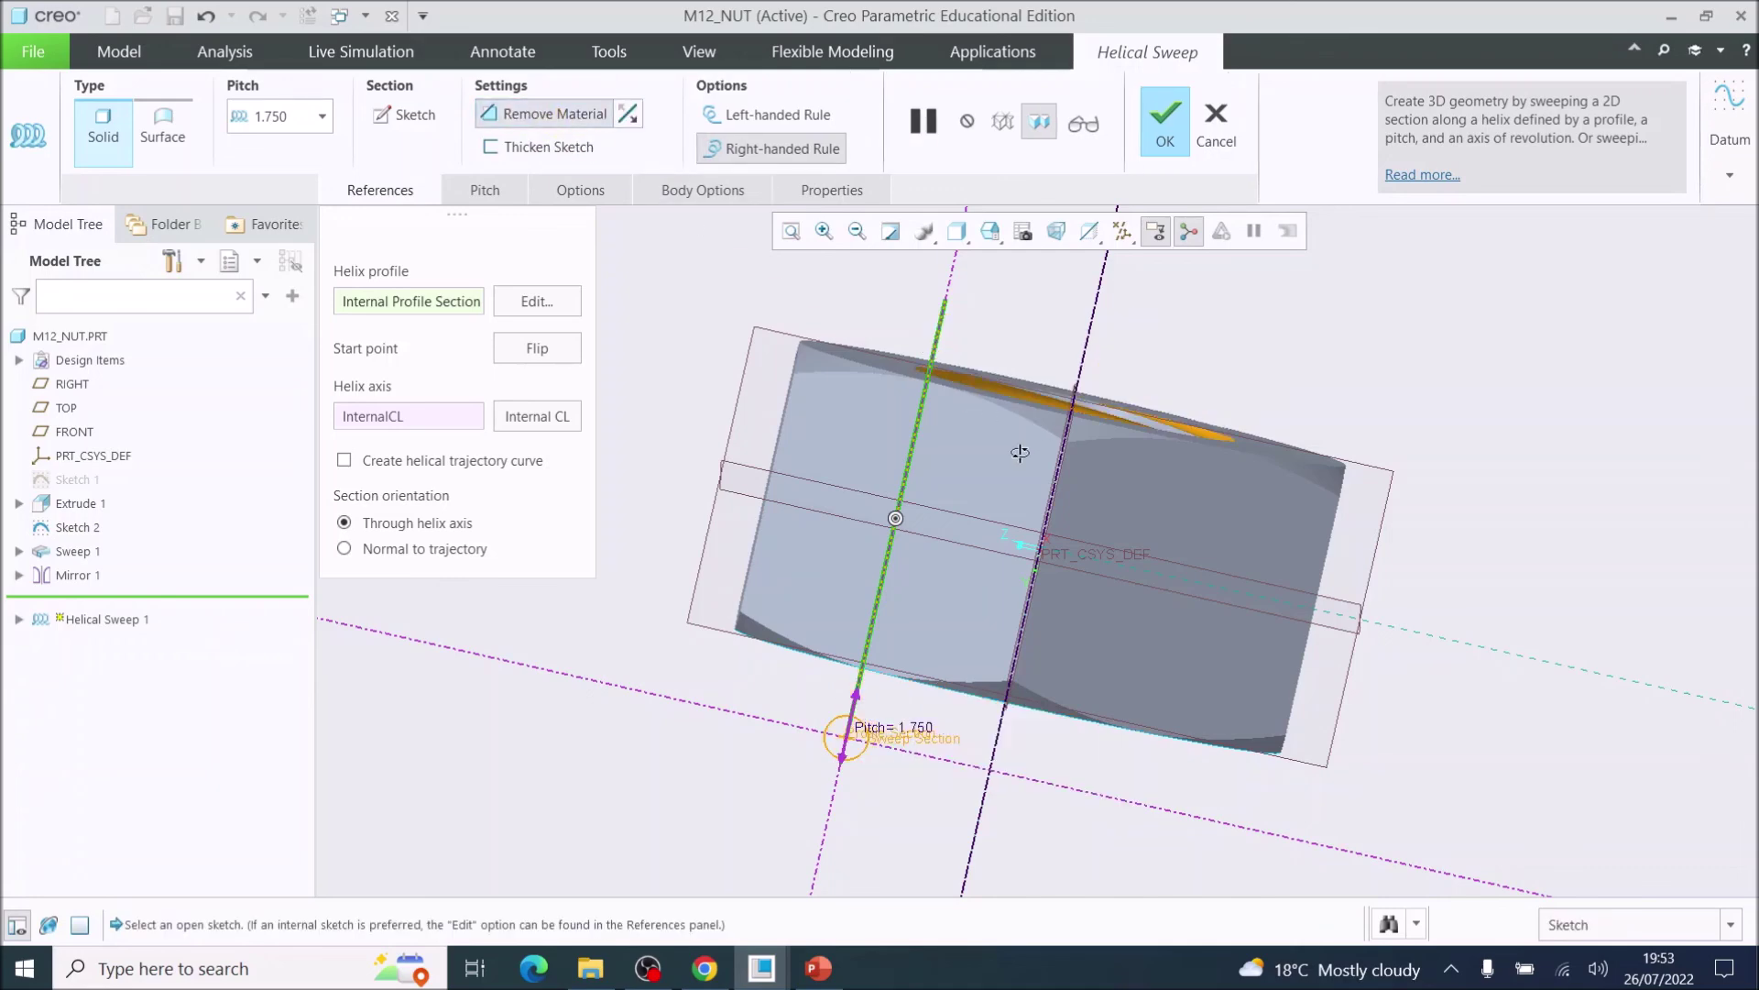
{"action": "mouse_move", "coordinate": [1026, 431]}
{"action": "middle_mouse_down"}
{"action": "mouse_move", "coordinate": [930, 501]}
{"action": "mouse_move", "coordinate": [948, 524]}
{"action": "mouse_move", "coordinate": [1038, 488]}
{"action": "mouse_move", "coordinate": [995, 360]}
{"action": "mouse_move", "coordinate": [909, 430]}
{"action": "middle_mouse_up"}
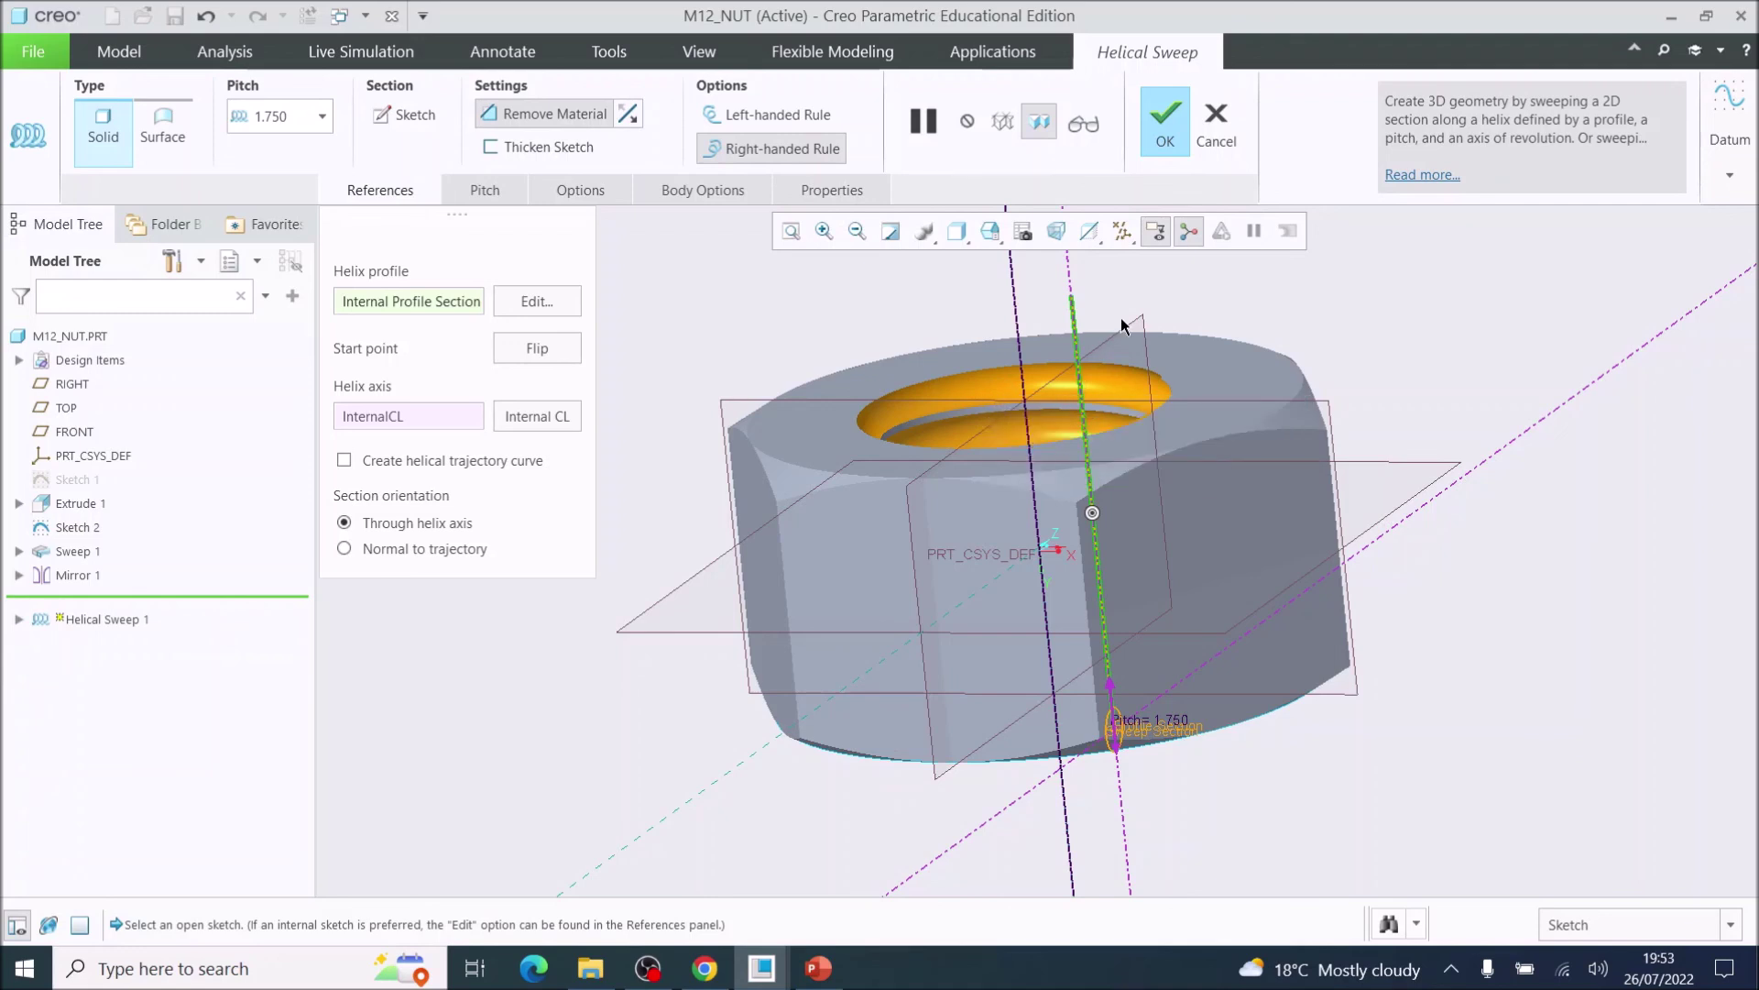
Step: Return to Standard Orientation and confirm Helical Sweep 1's thread cut
{"action": "left_click", "coordinate": [992, 233]}
{"action": "left_click", "coordinate": [910, 272]}
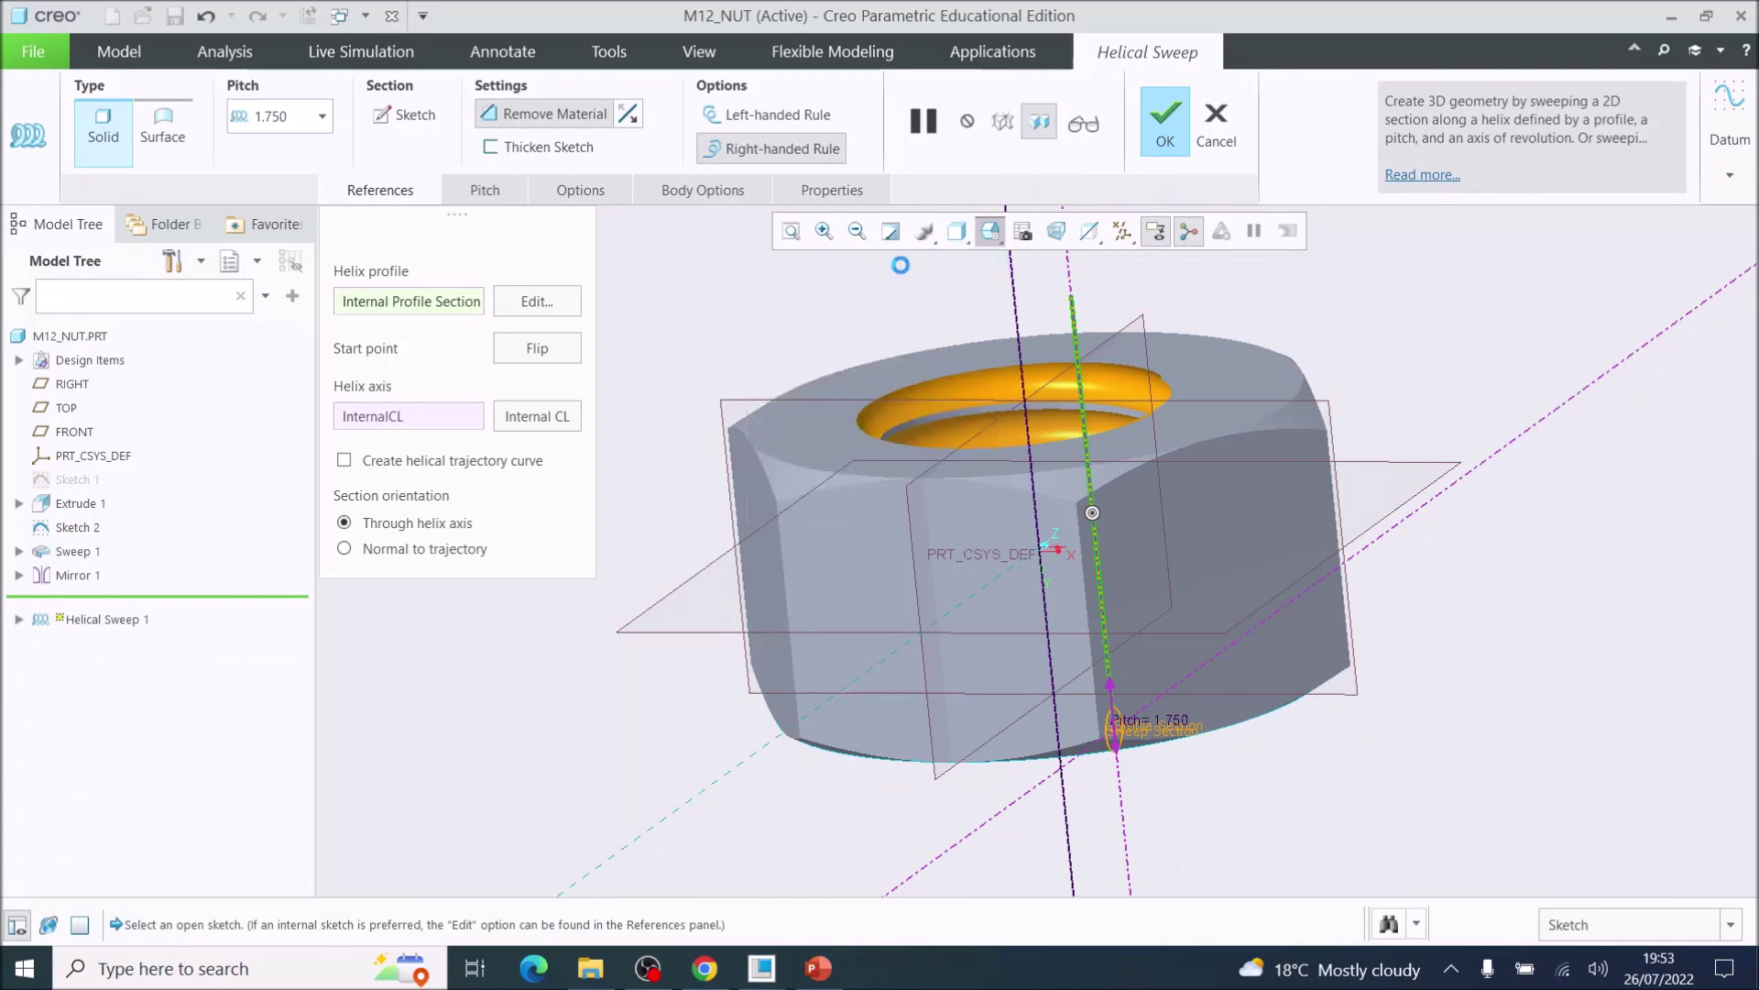
{"action": "left_click", "coordinate": [1165, 124]}
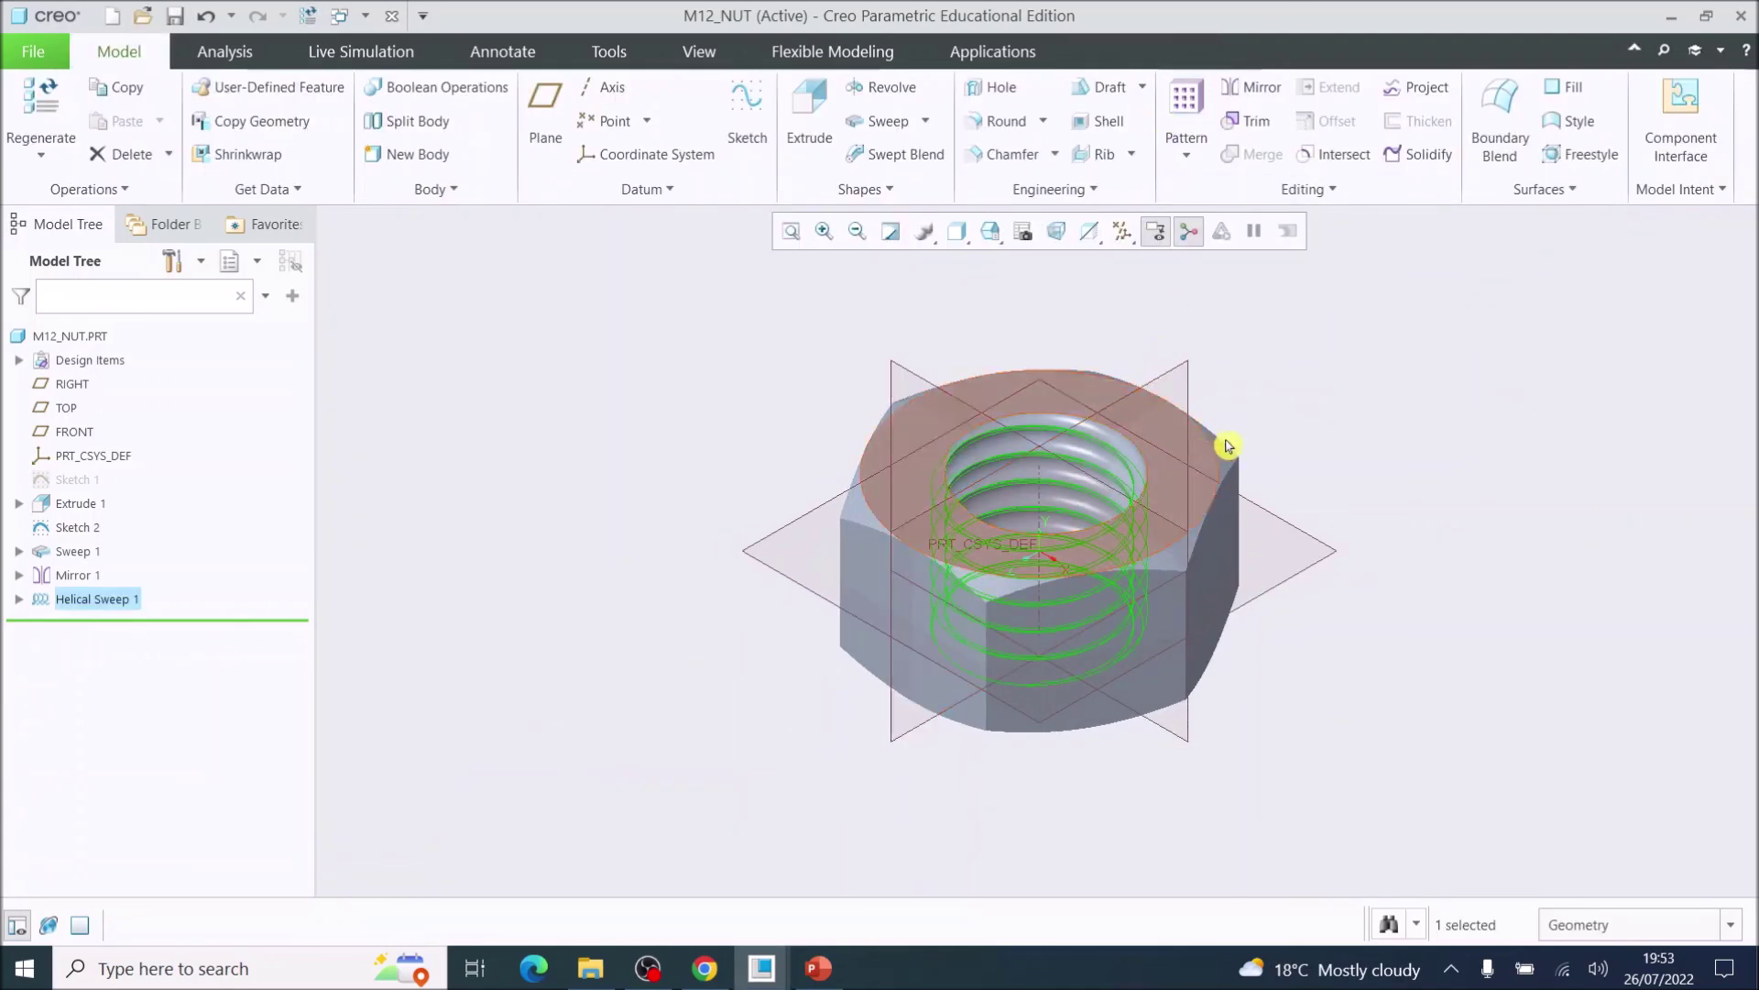
{"action": "scroll", "coordinate": [1249, 440], "scroll_direction": "up", "scroll_amount": 2}
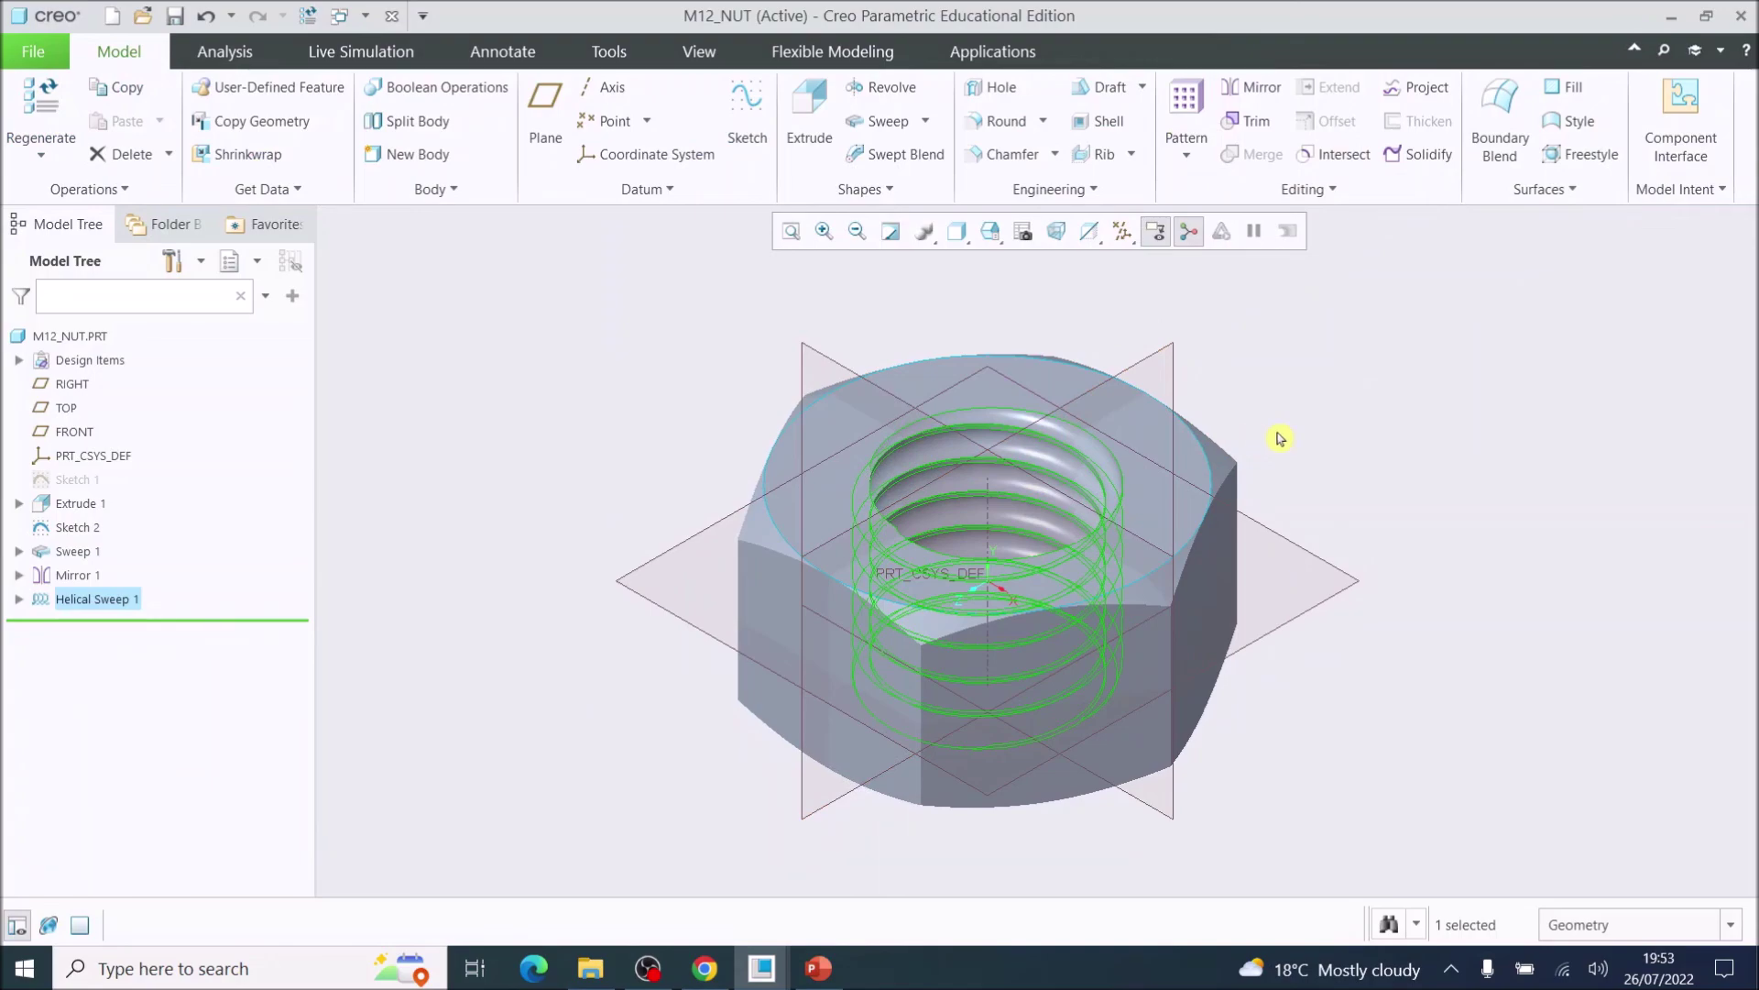